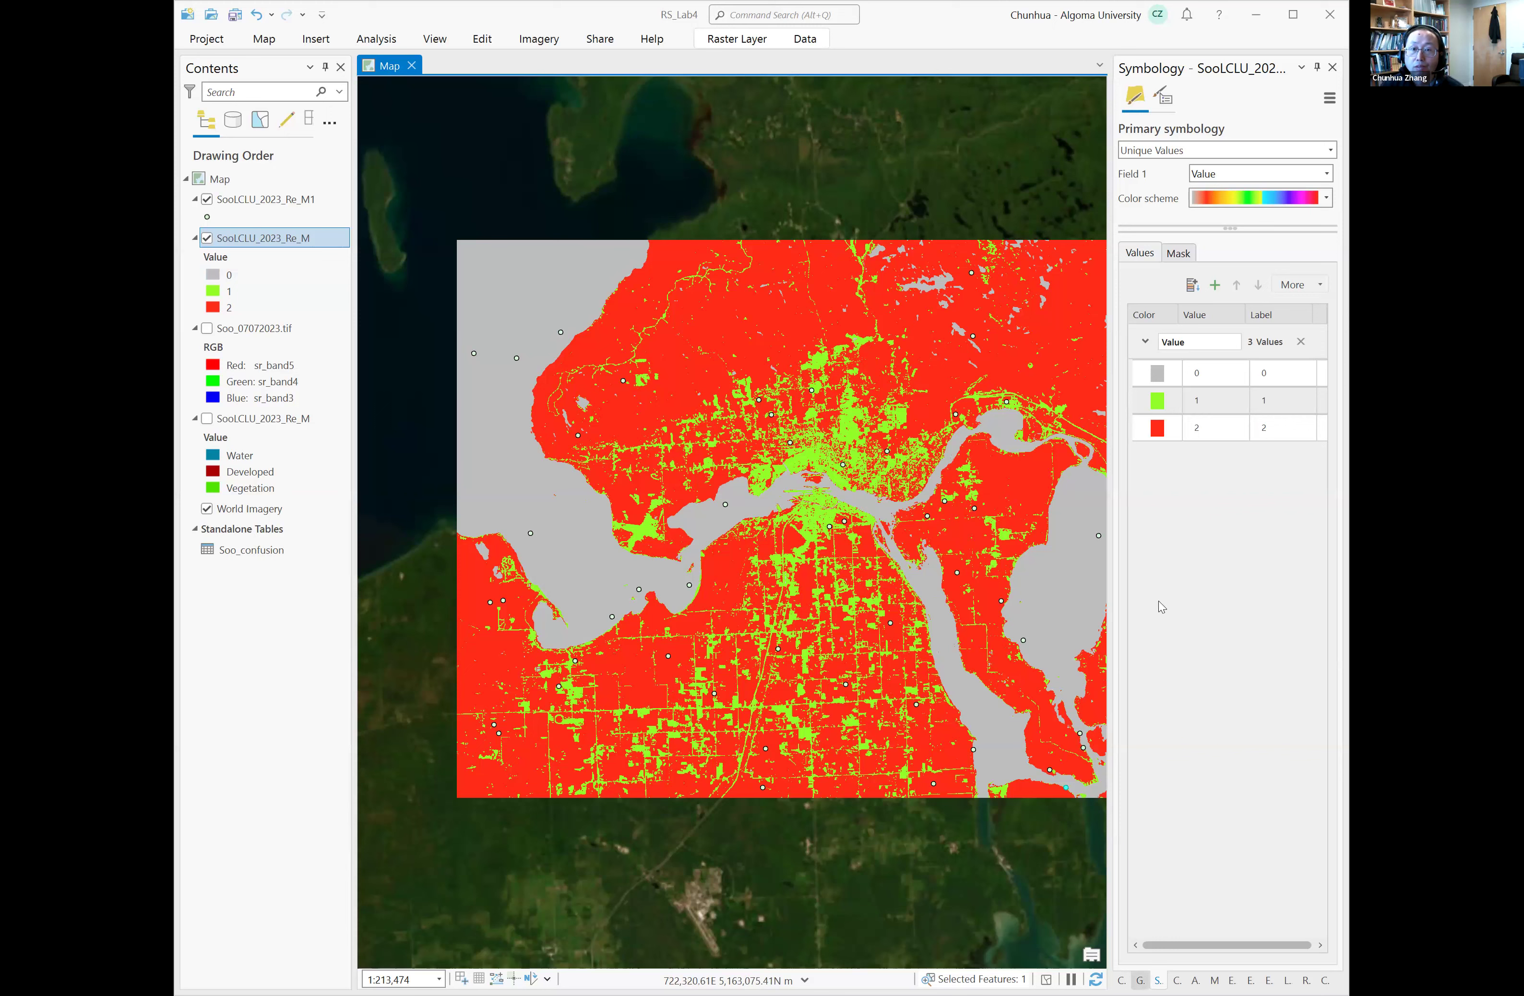
# Step: Find the Raster to Polygon conversion tool by searching the geoprocessing tools for "raster to polygon", and open it
pyautogui.click(1141, 981)
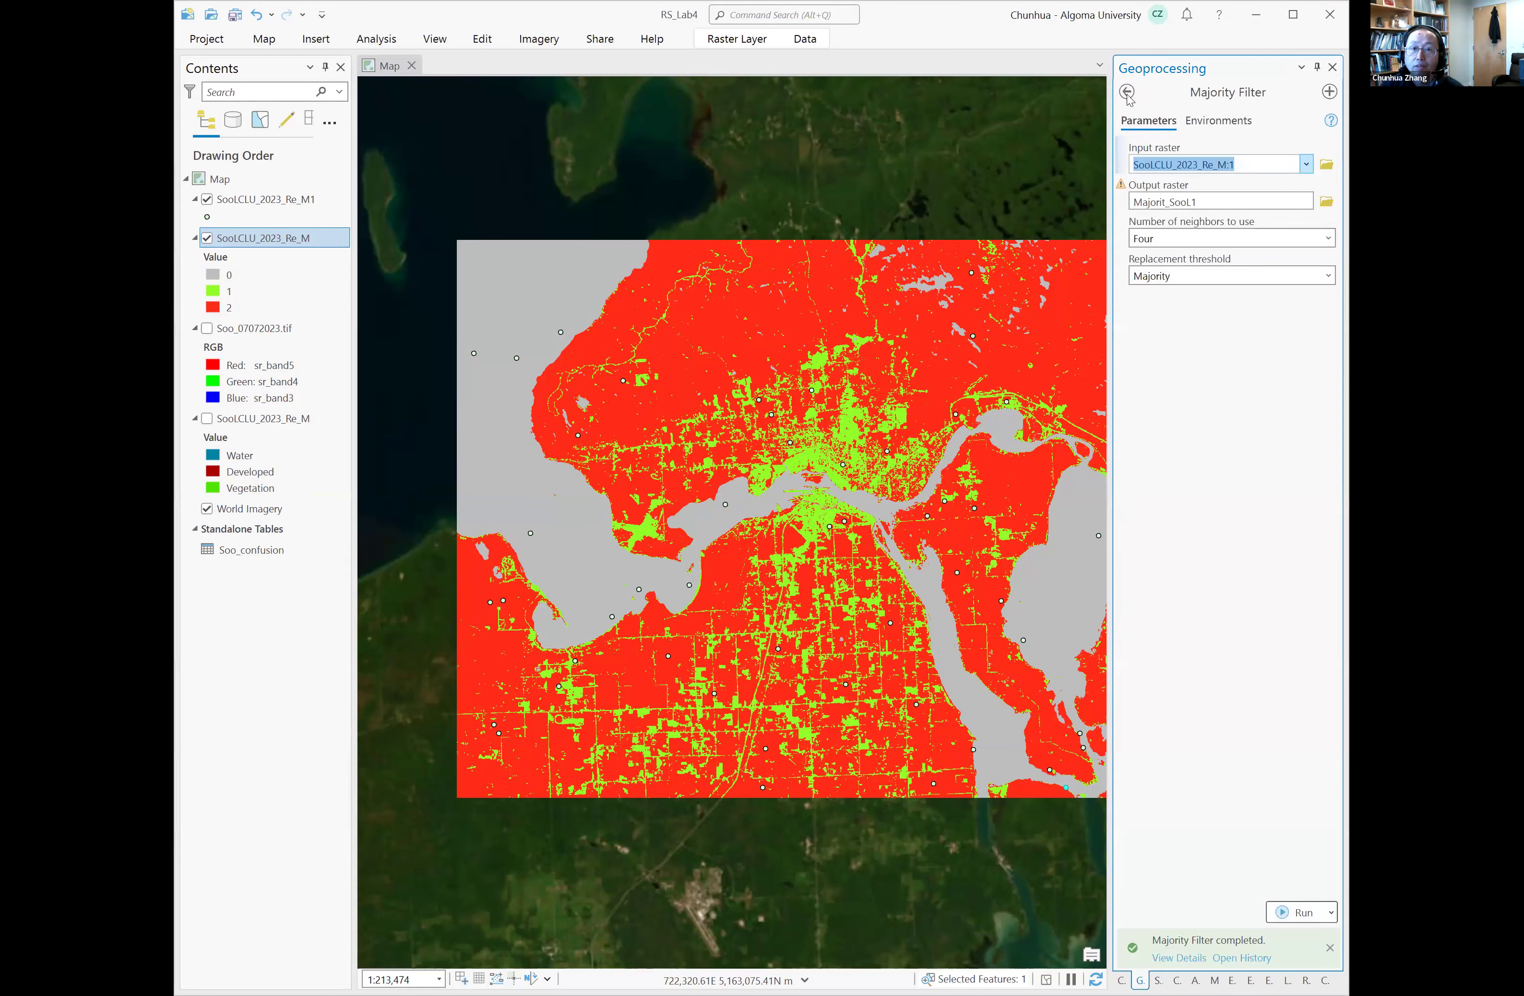
pyautogui.click(1128, 94)
pyautogui.moveTo(1184, 93); pyautogui.dragTo(1131, 107)
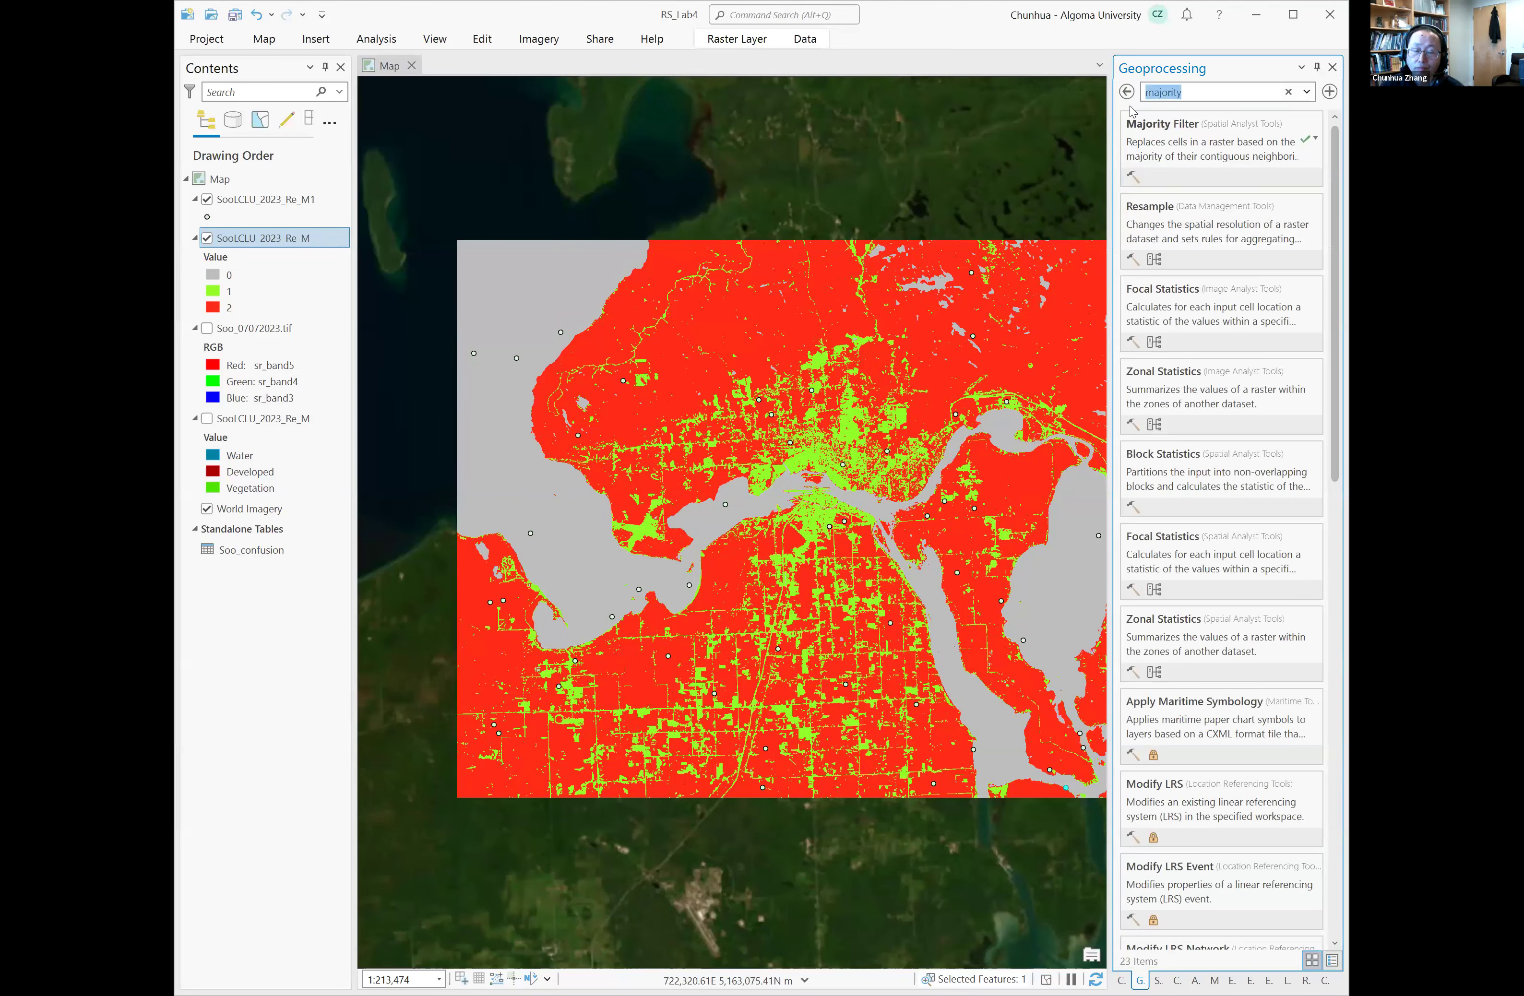
pyautogui.press('BackSpace')
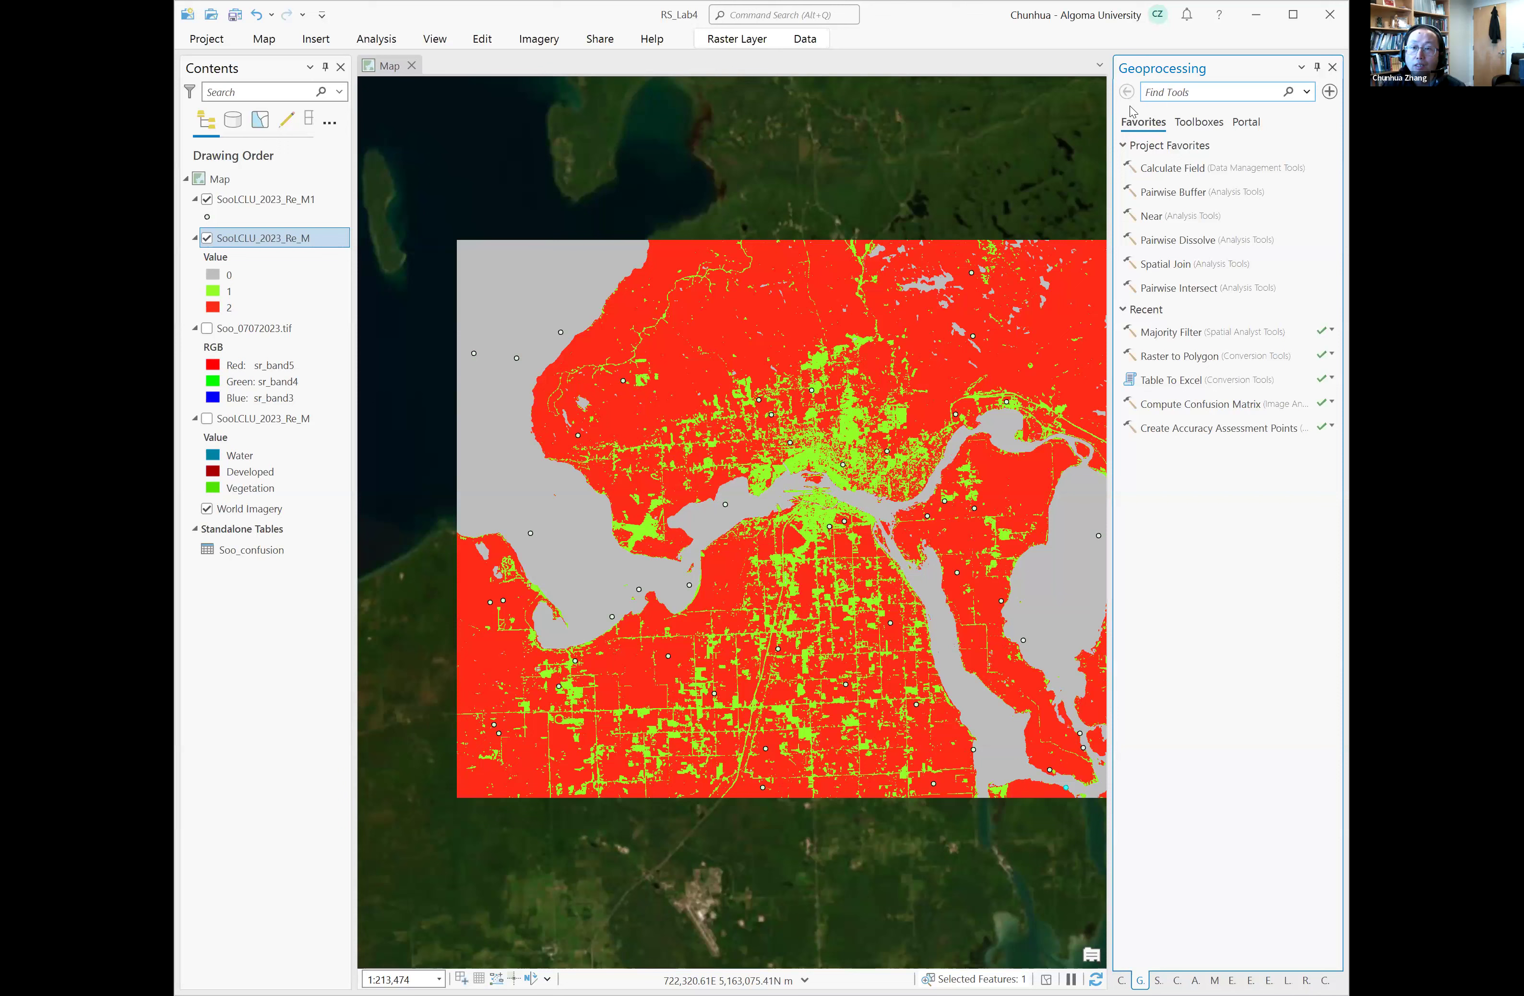
pyautogui.write('raster t')
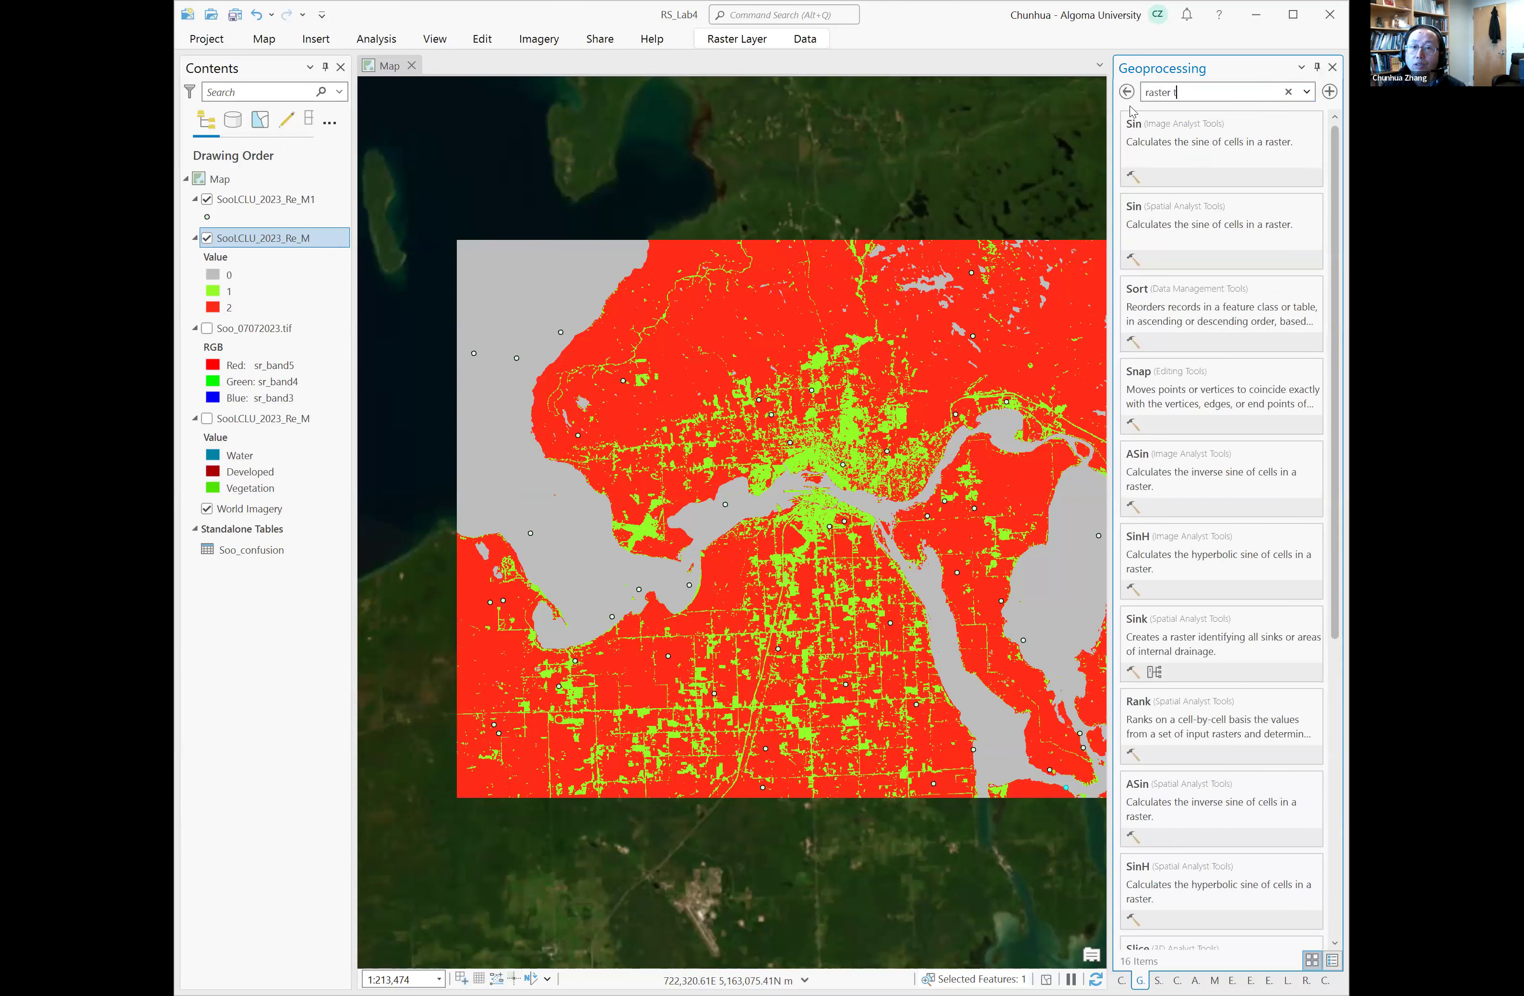
pyautogui.write('o p')
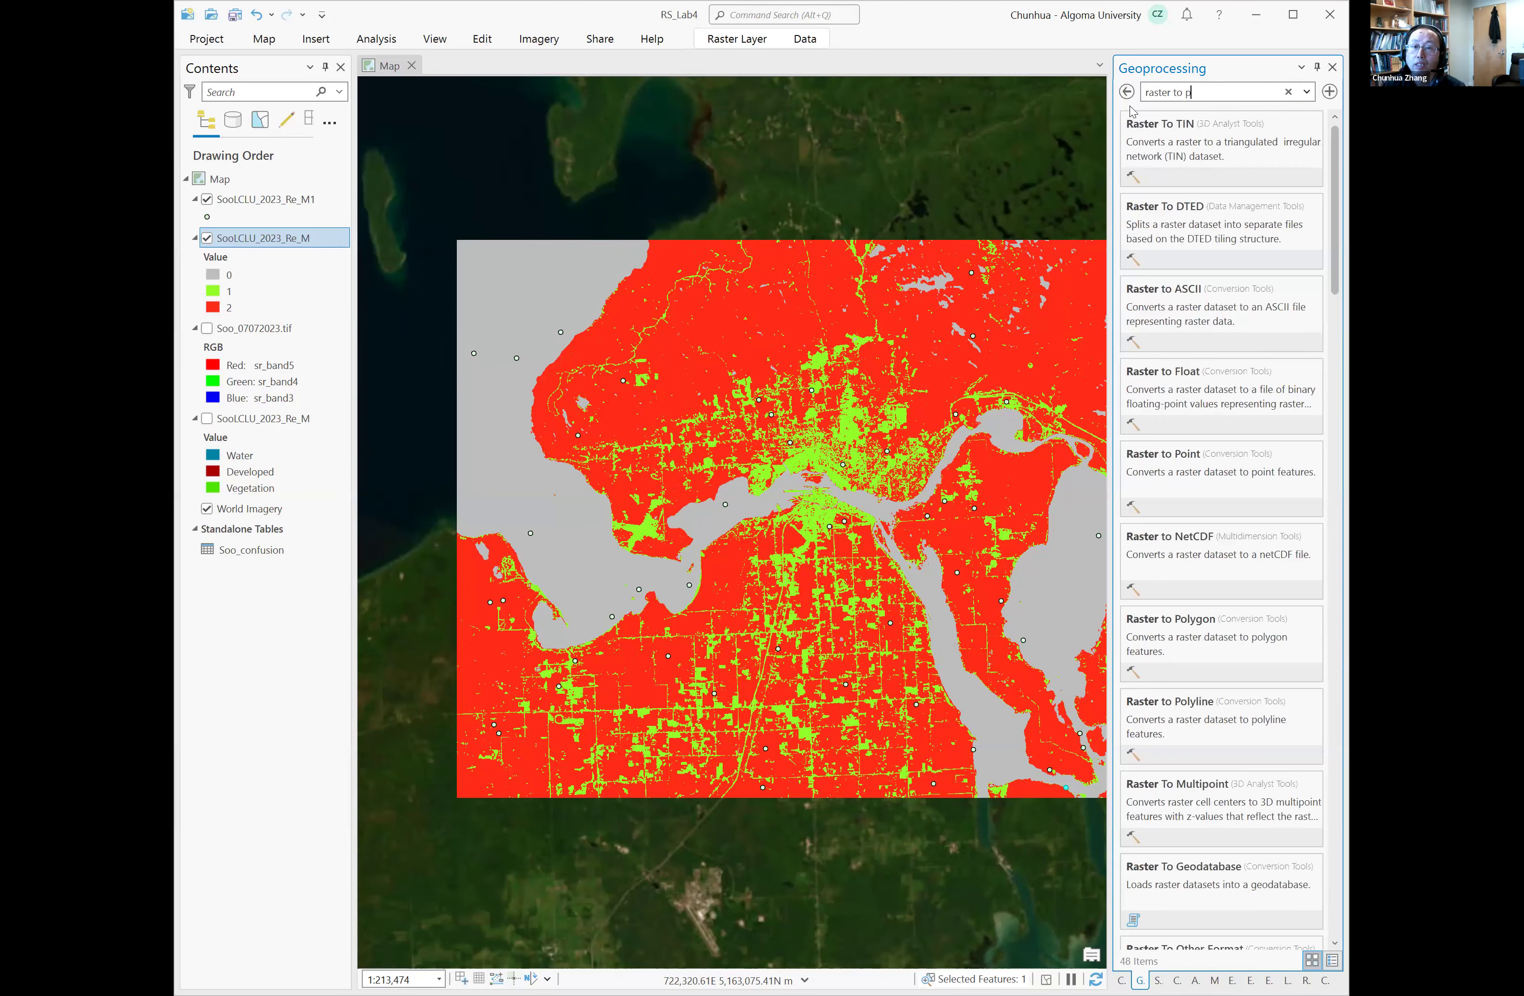
pyautogui.write('olygon')
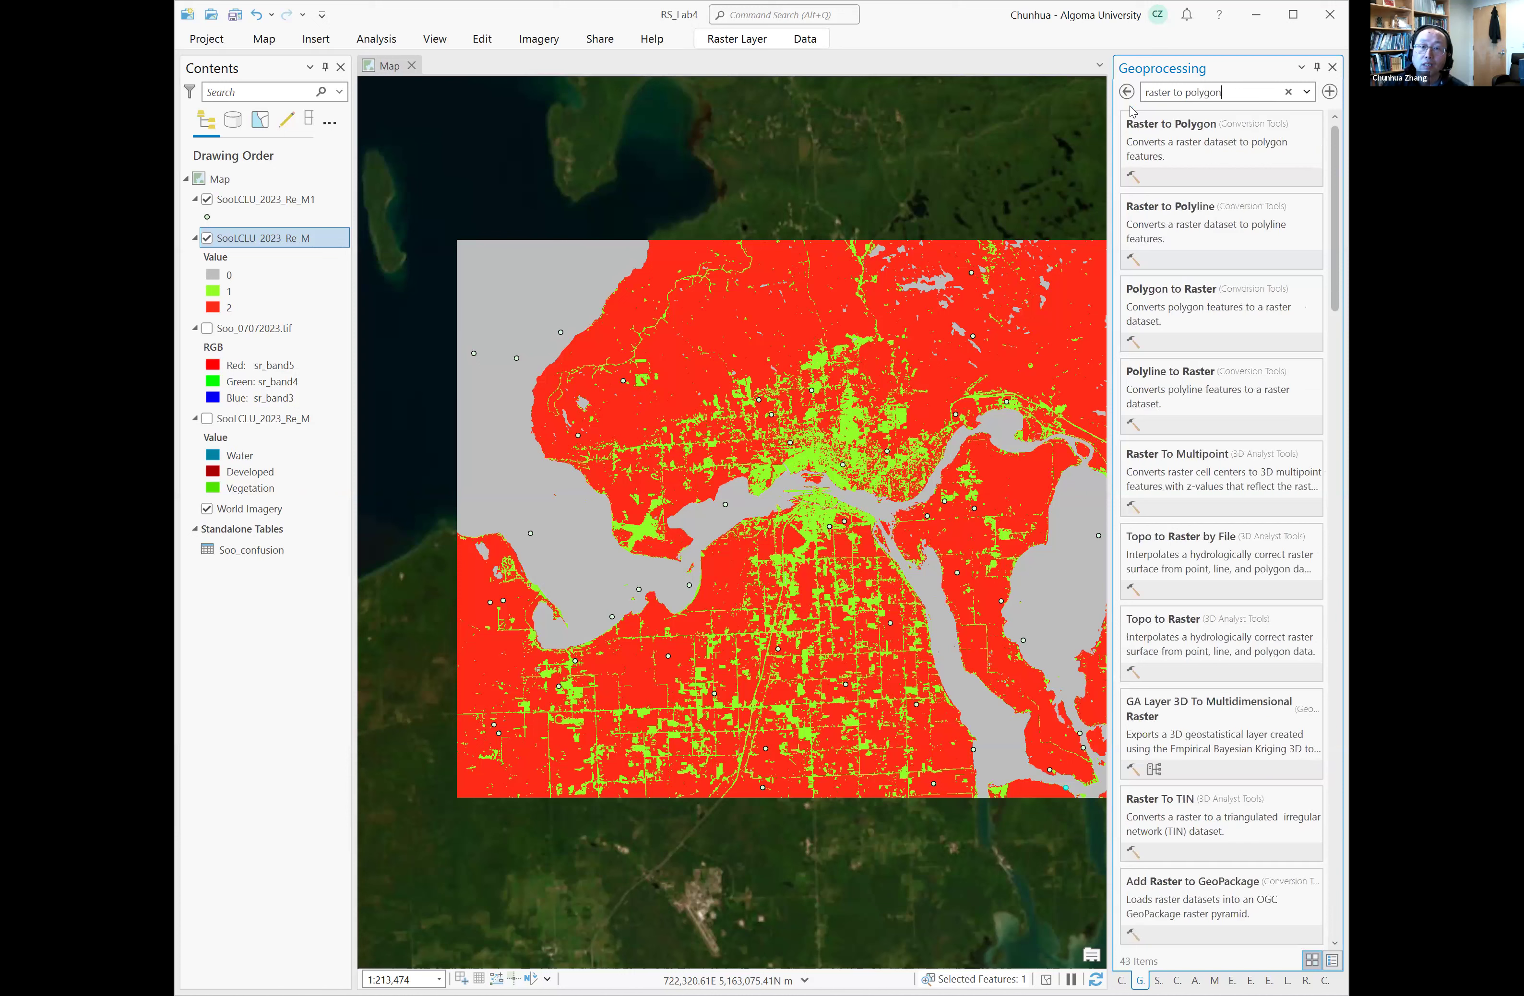
pyautogui.click(1190, 142)
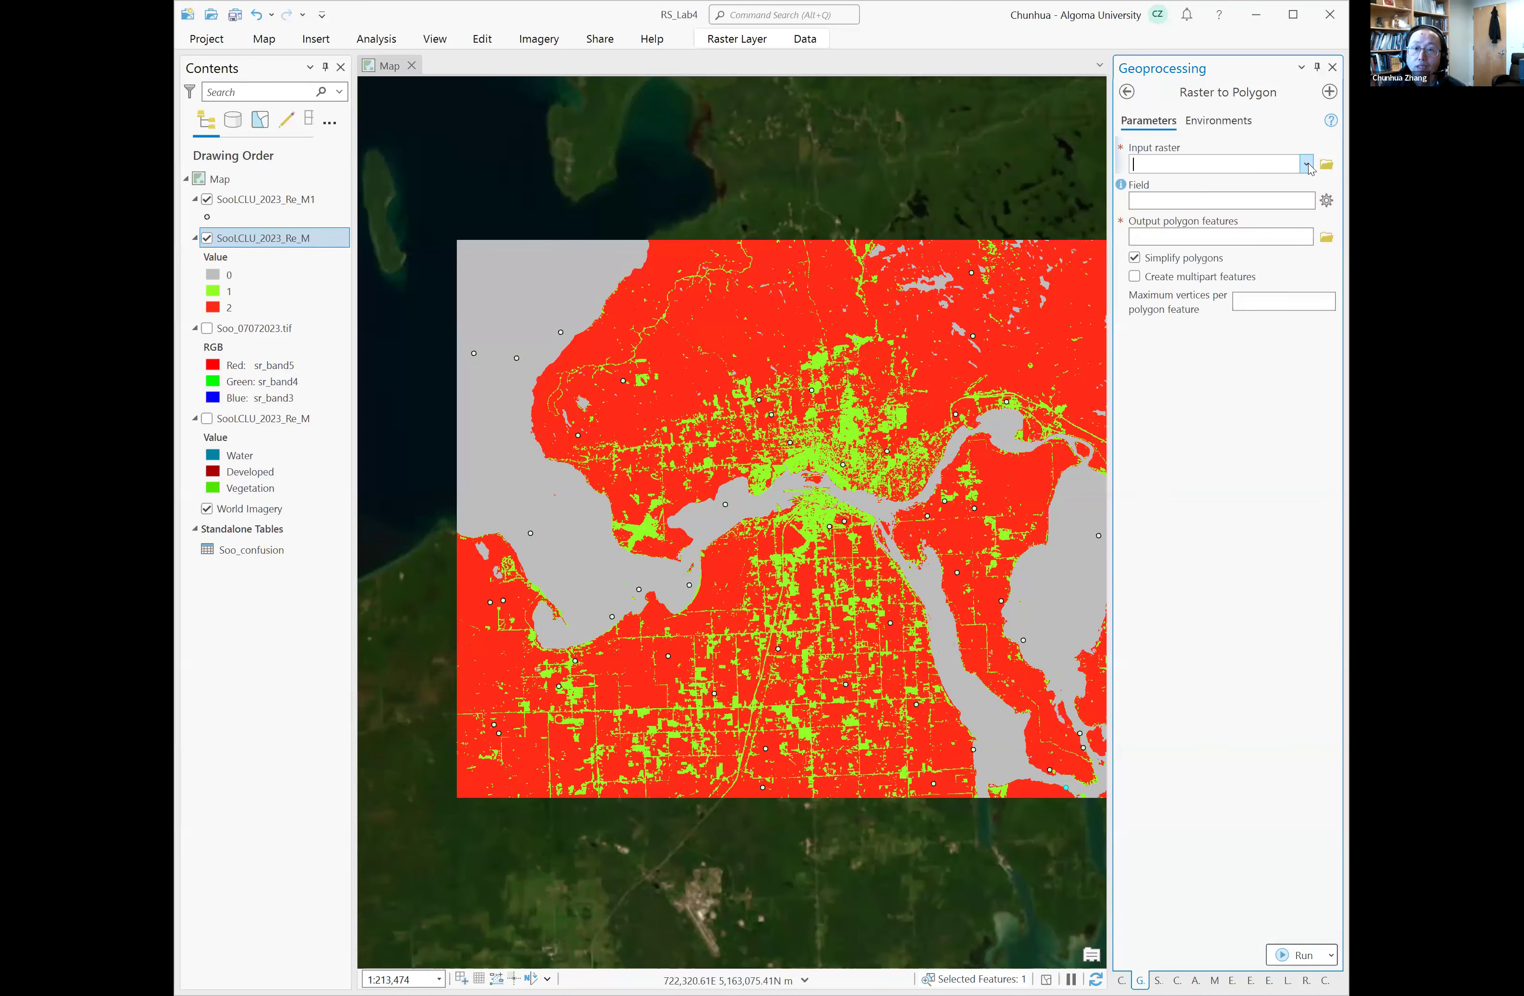
# Step: Set the input raster to the reclassified land cover layer SooLCLU_2023_Re_M and keep Value as the conversion field
pyautogui.click(1307, 166)
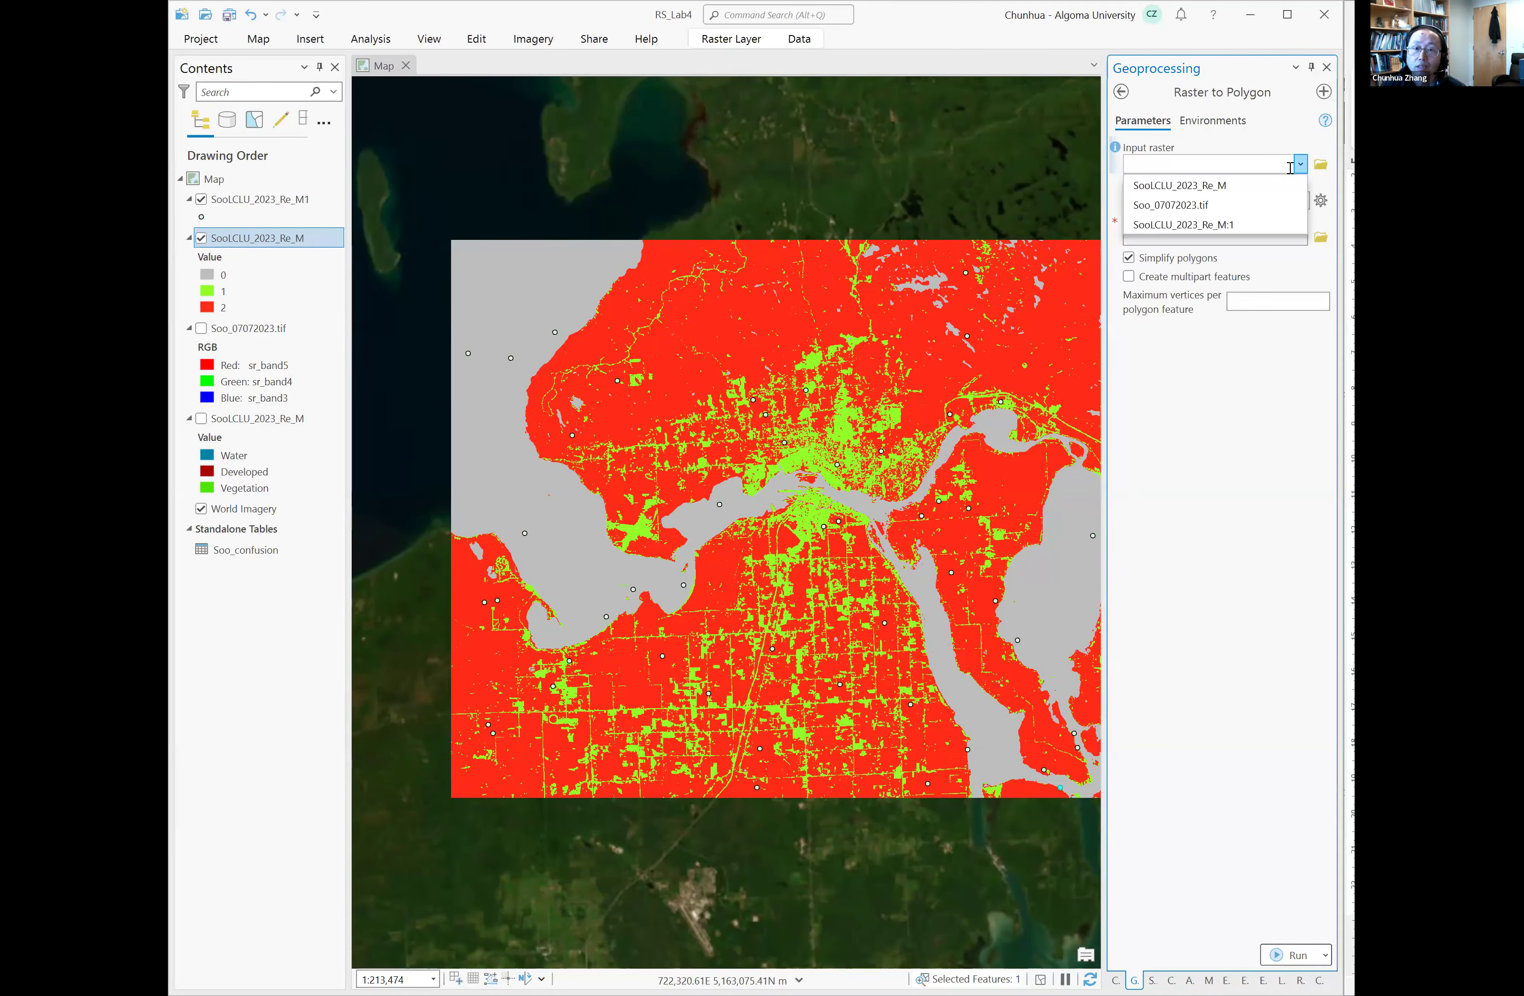
pyautogui.click(1275, 186)
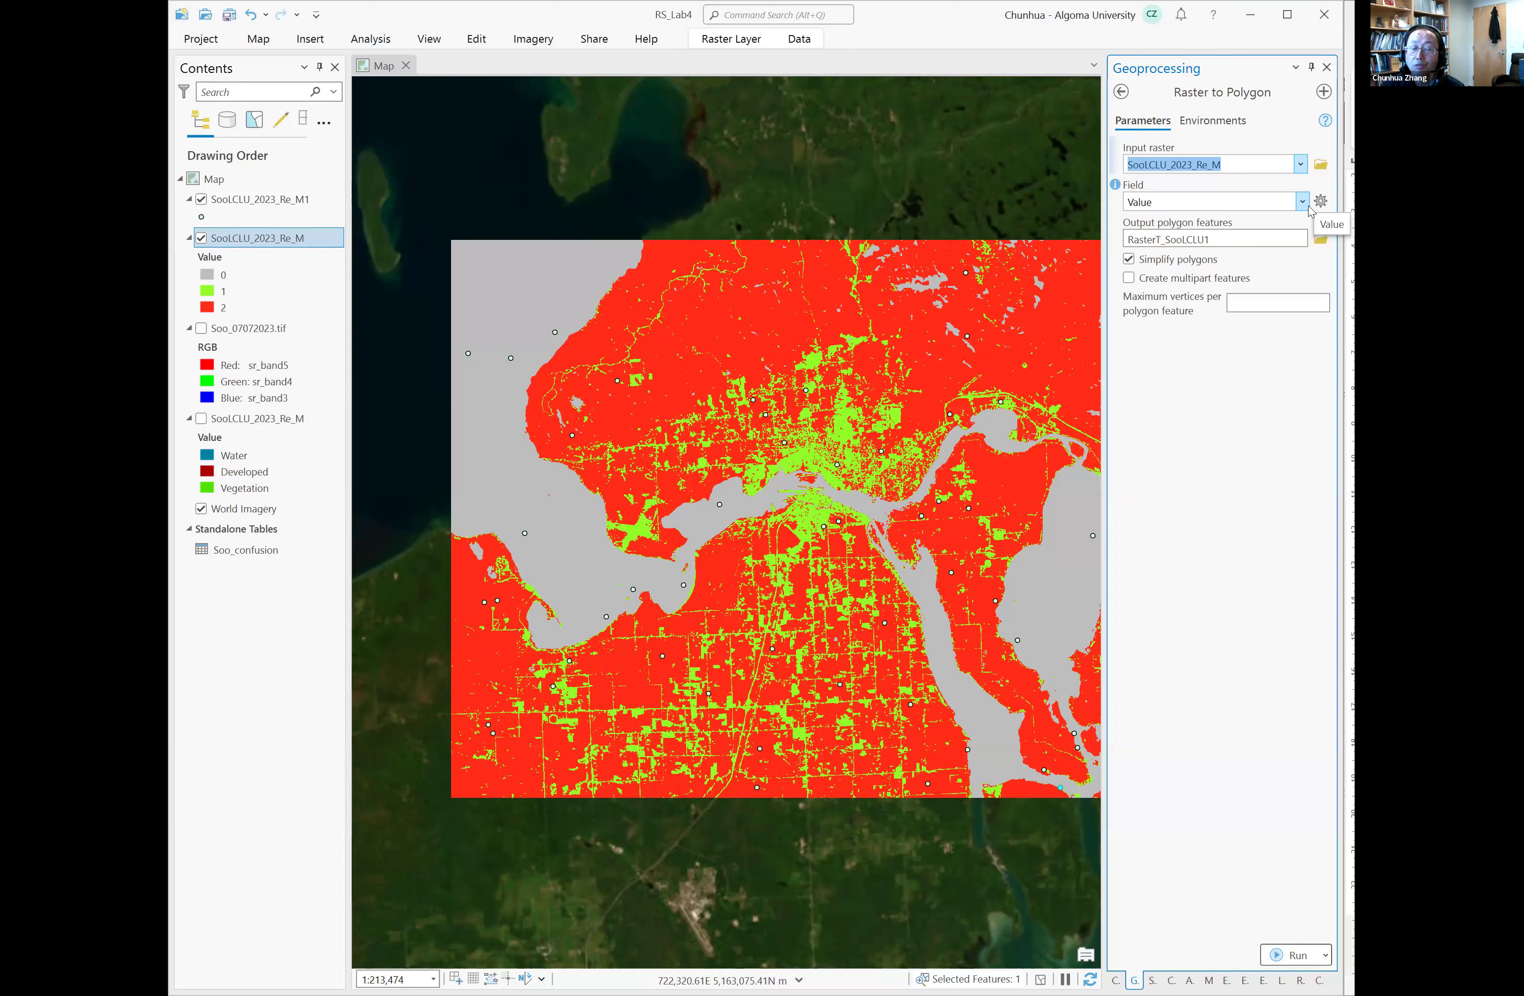
pyautogui.click(1301, 203)
pyautogui.click(1301, 202)
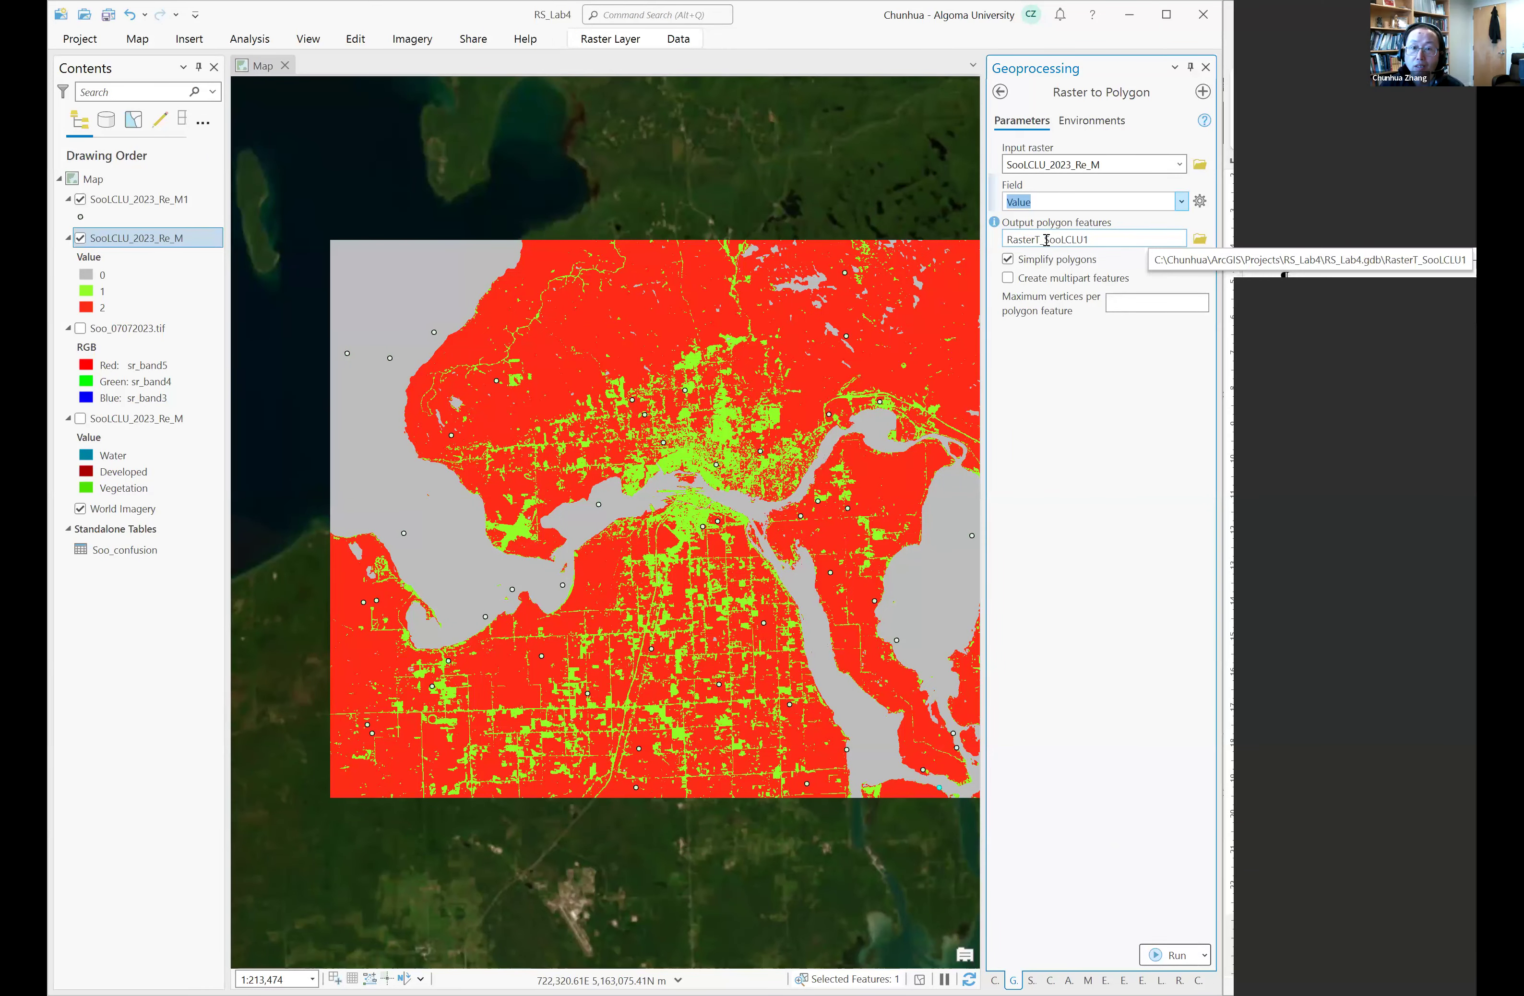
# Step: Name the output polygon features SooLCLU_Poly in the RS_Lab4 geodatabase and run the conversion with simplified polygons
pyautogui.click(1046, 240)
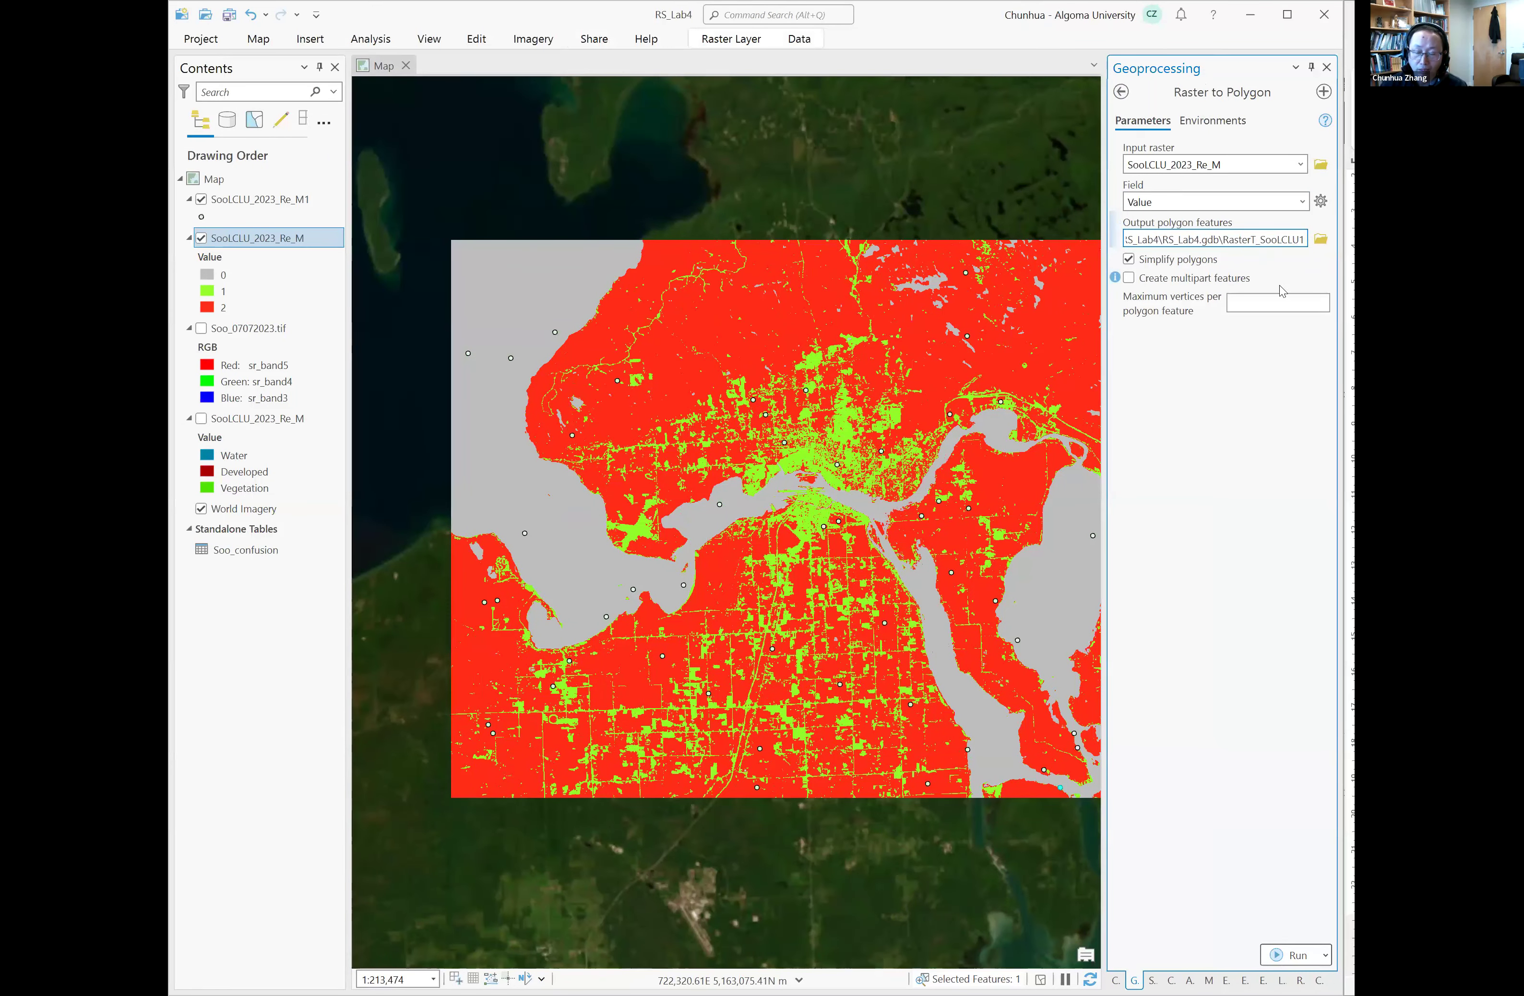
pyautogui.press('BackSpace')
pyautogui.press('BackSpace')
pyautogui.press('BackSpace')
pyautogui.press('BackSpace')
pyautogui.press('BackSpace')
pyautogui.press('BackSpace')
pyautogui.press('BackSpace')
pyautogui.press('BackSpace')
pyautogui.press('End')
pyautogui.press('BackSpace')
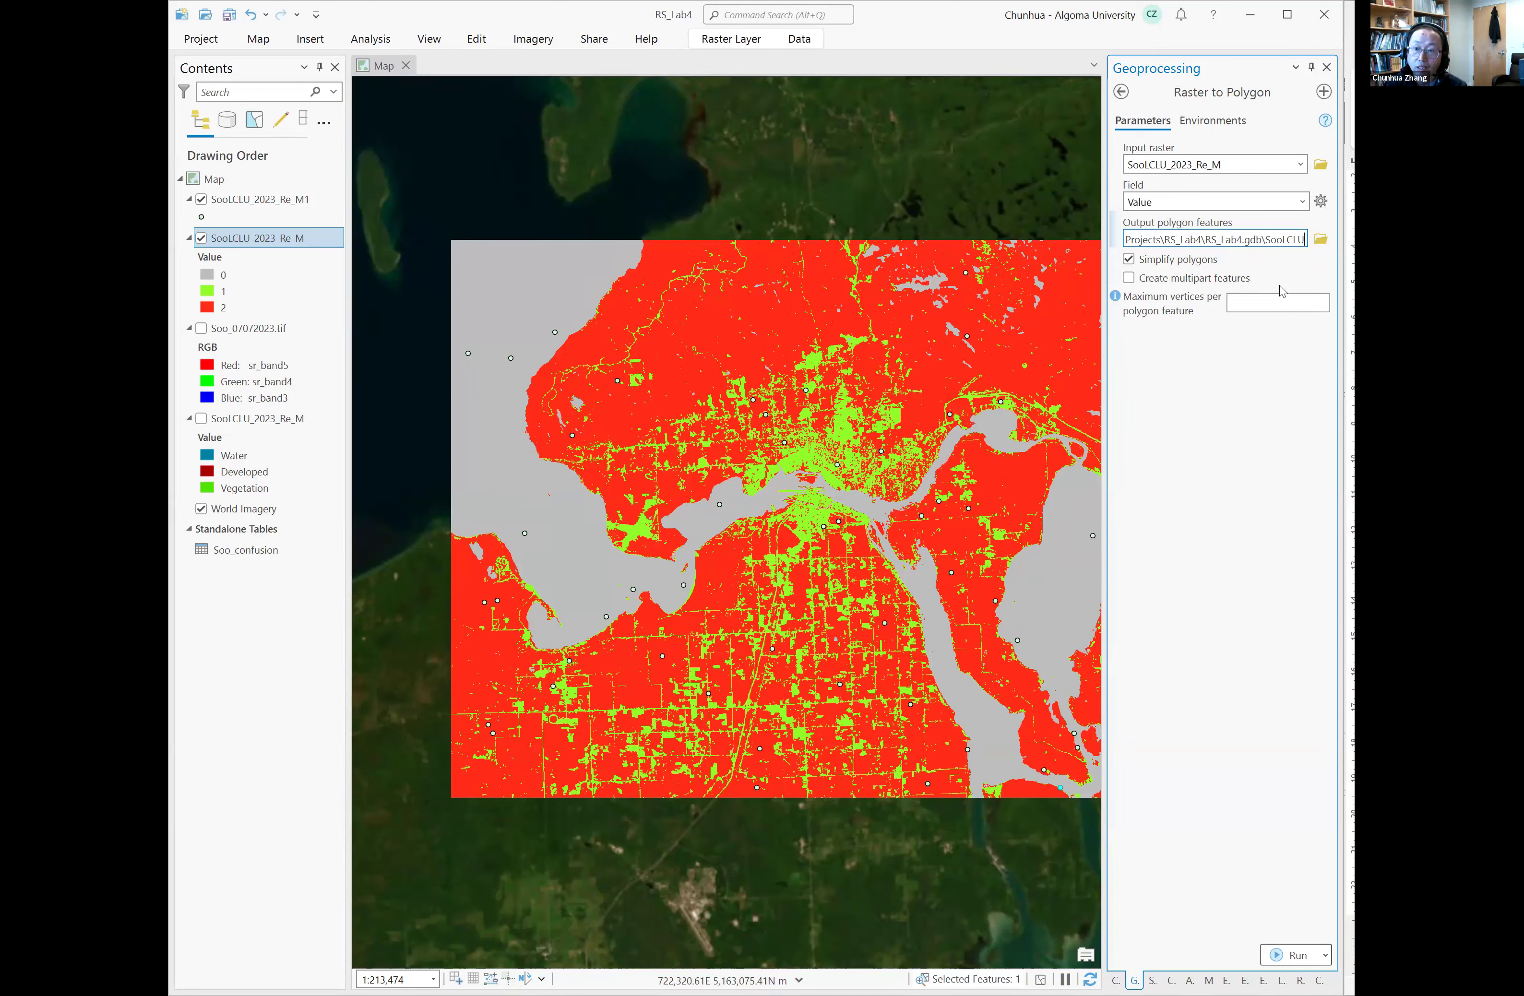
pyautogui.write('_Poly')
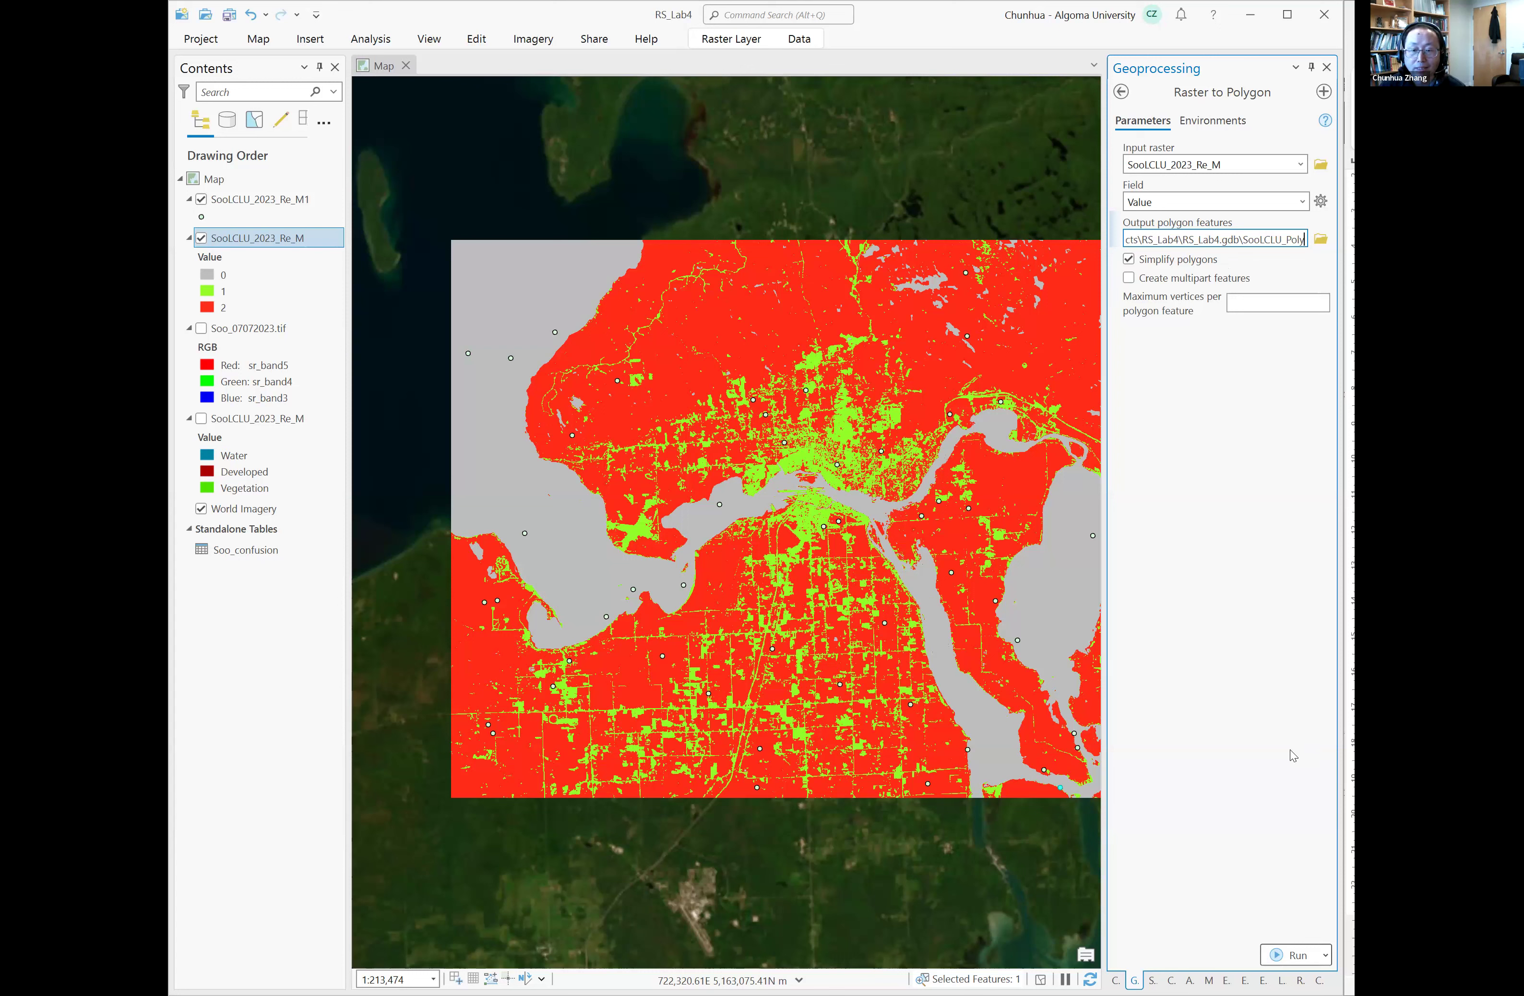
pyautogui.click(1288, 956)
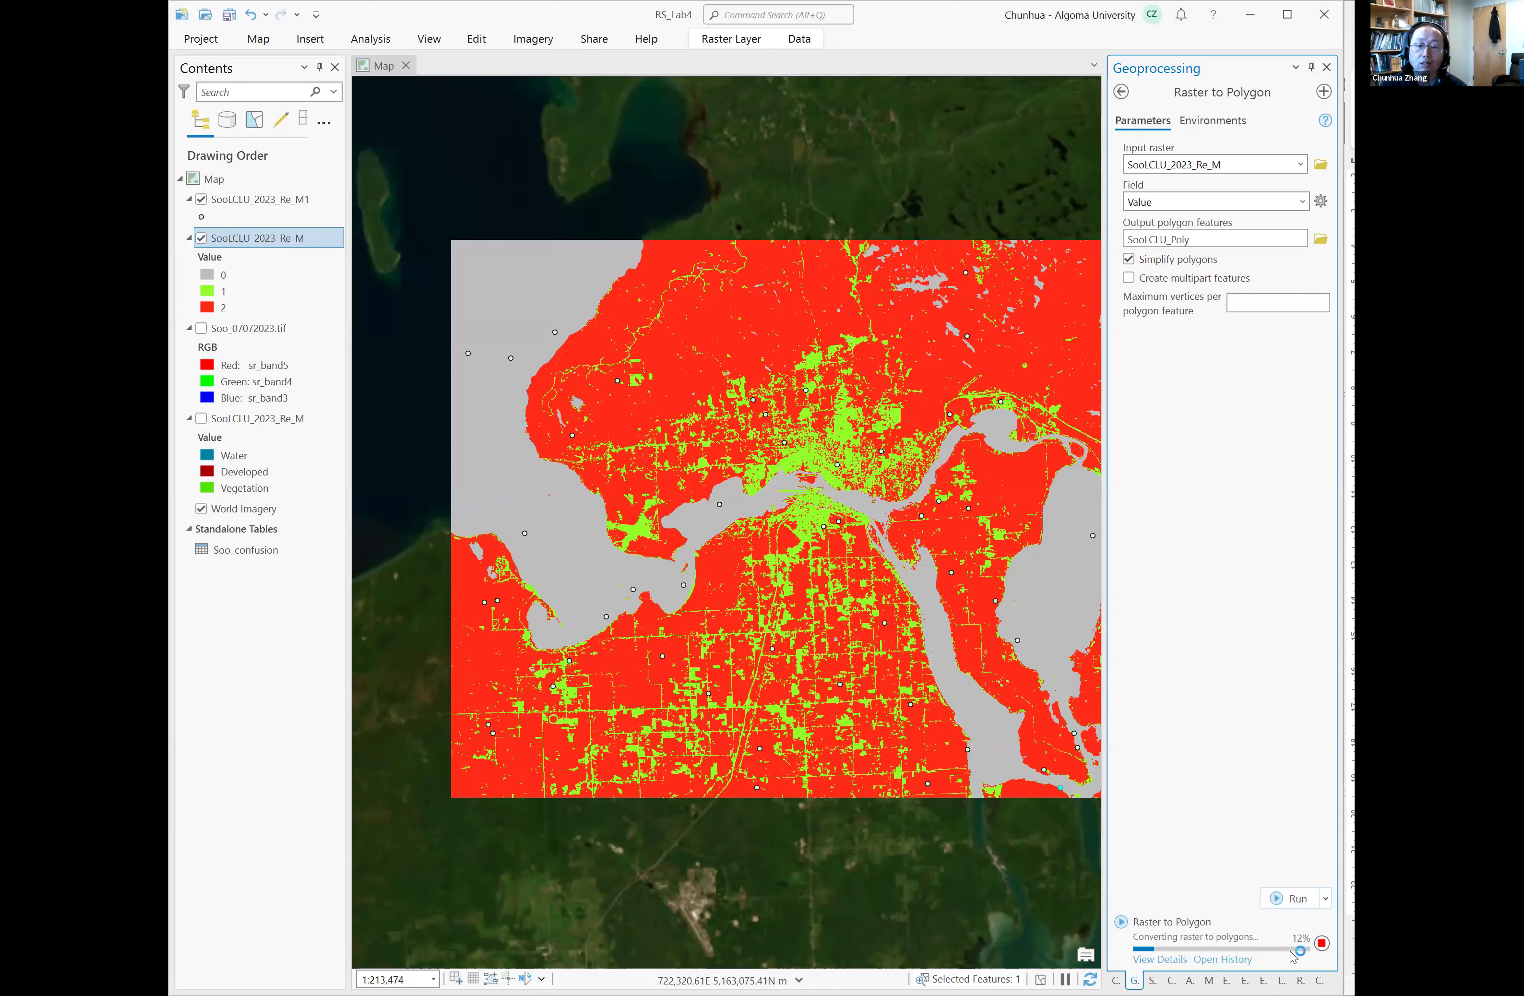
pyautogui.moveTo(1290, 951)
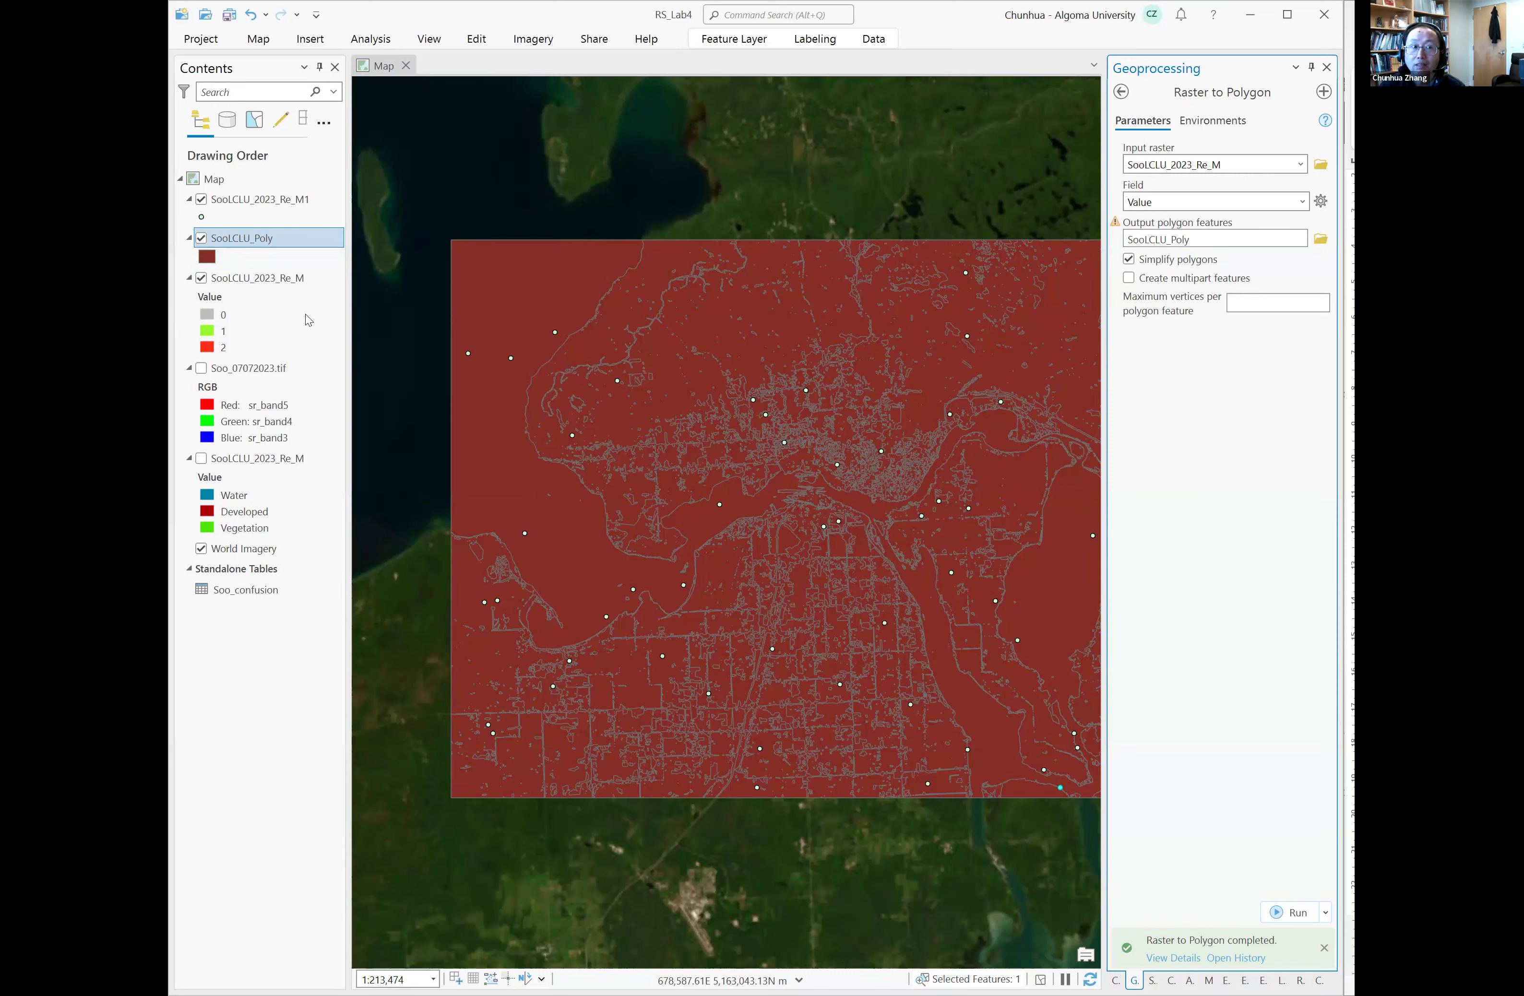
# Step: Symbolize the SooLCLU_Poly layer with Unique Values based on the gridcode field
pyautogui.rightClick(244, 243)
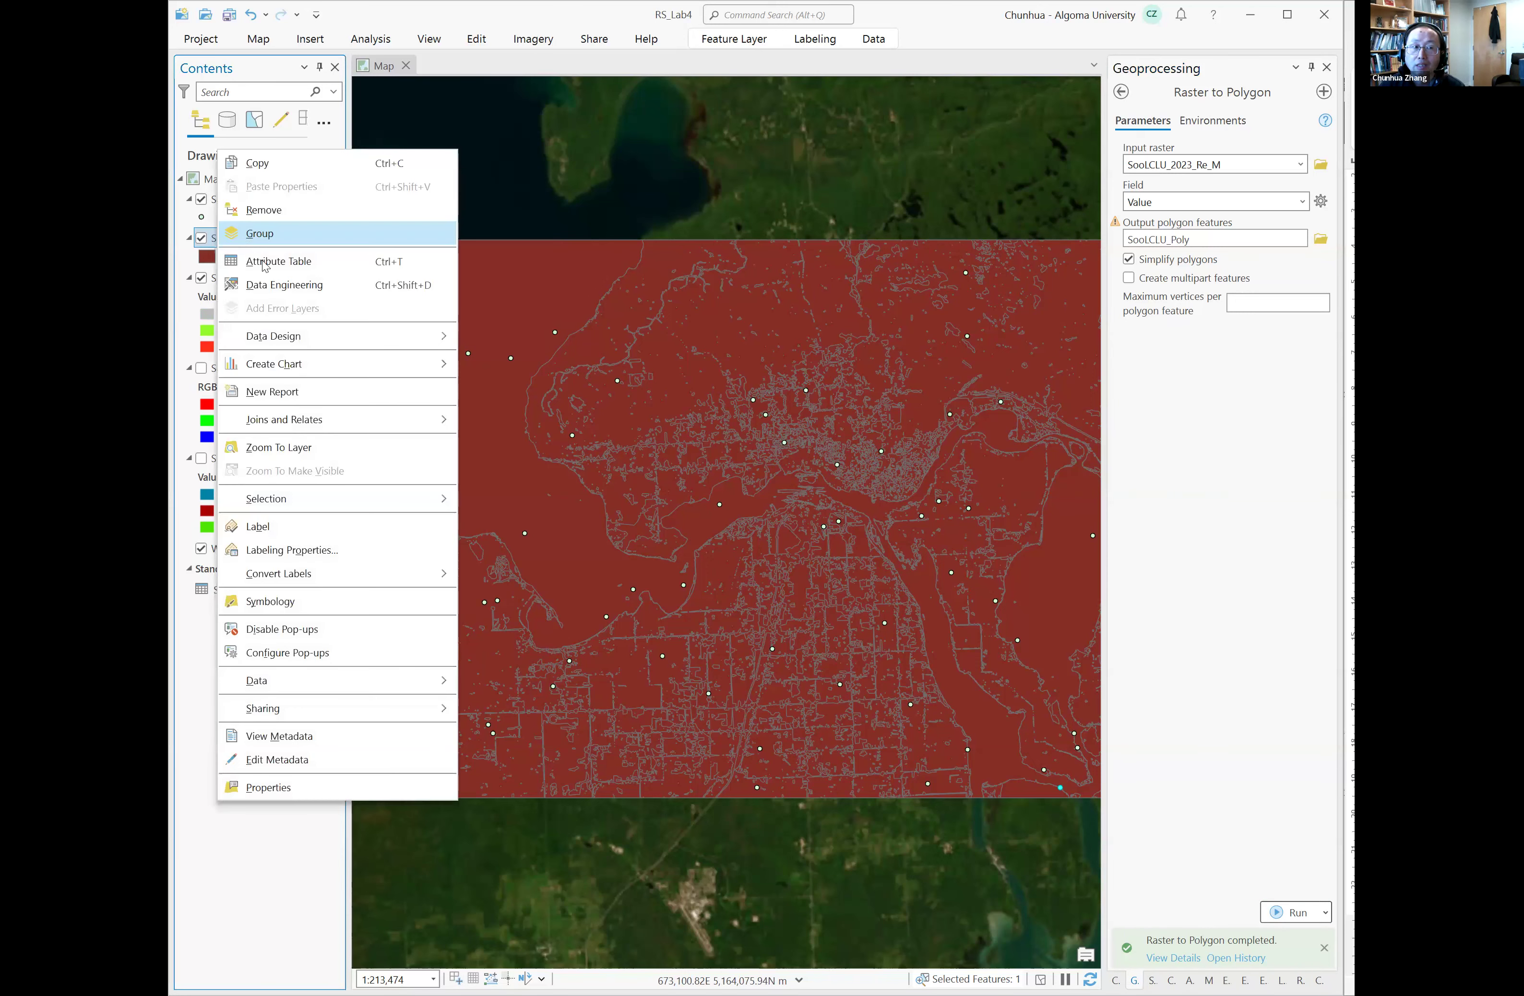
pyautogui.click(335, 607)
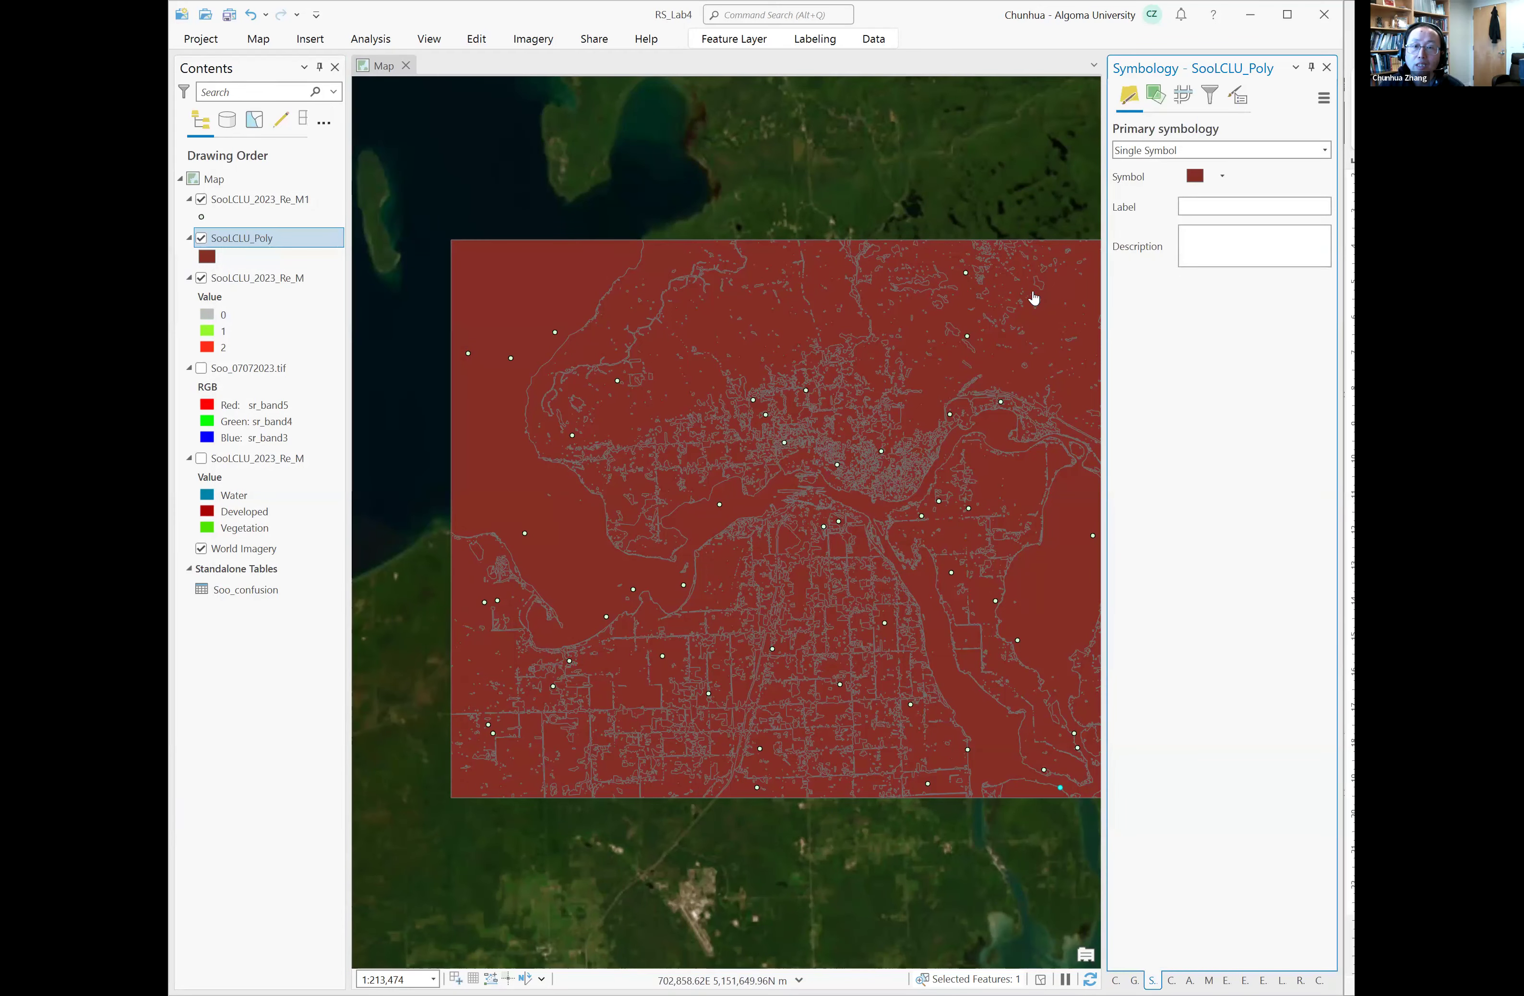
pyautogui.click(1186, 155)
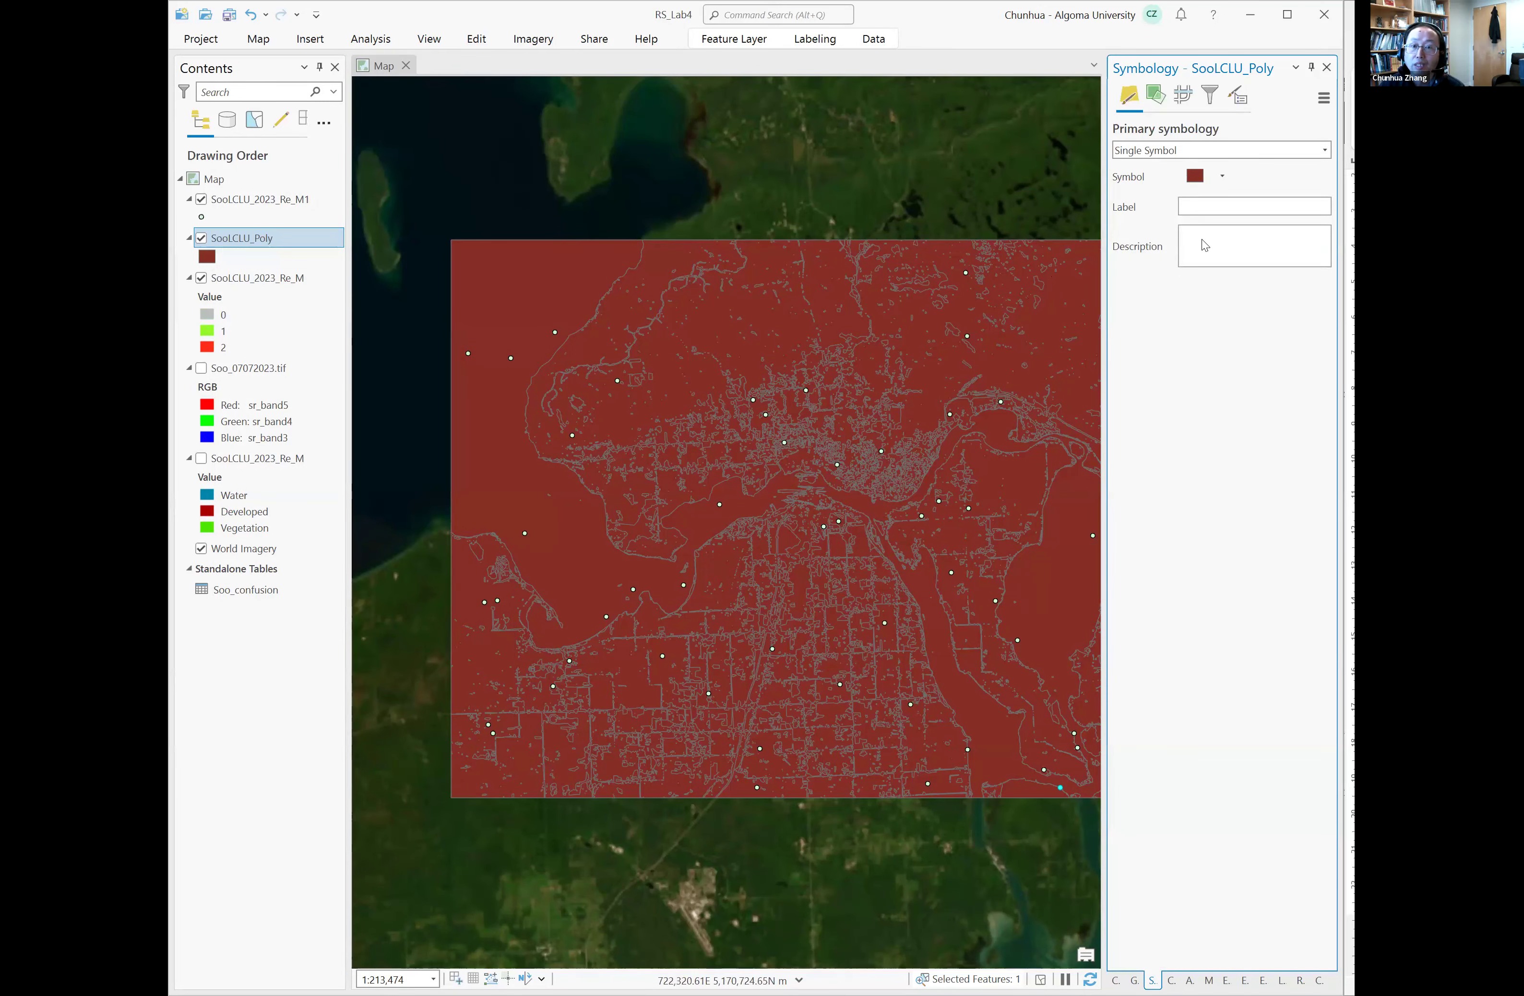
pyautogui.click(1169, 253)
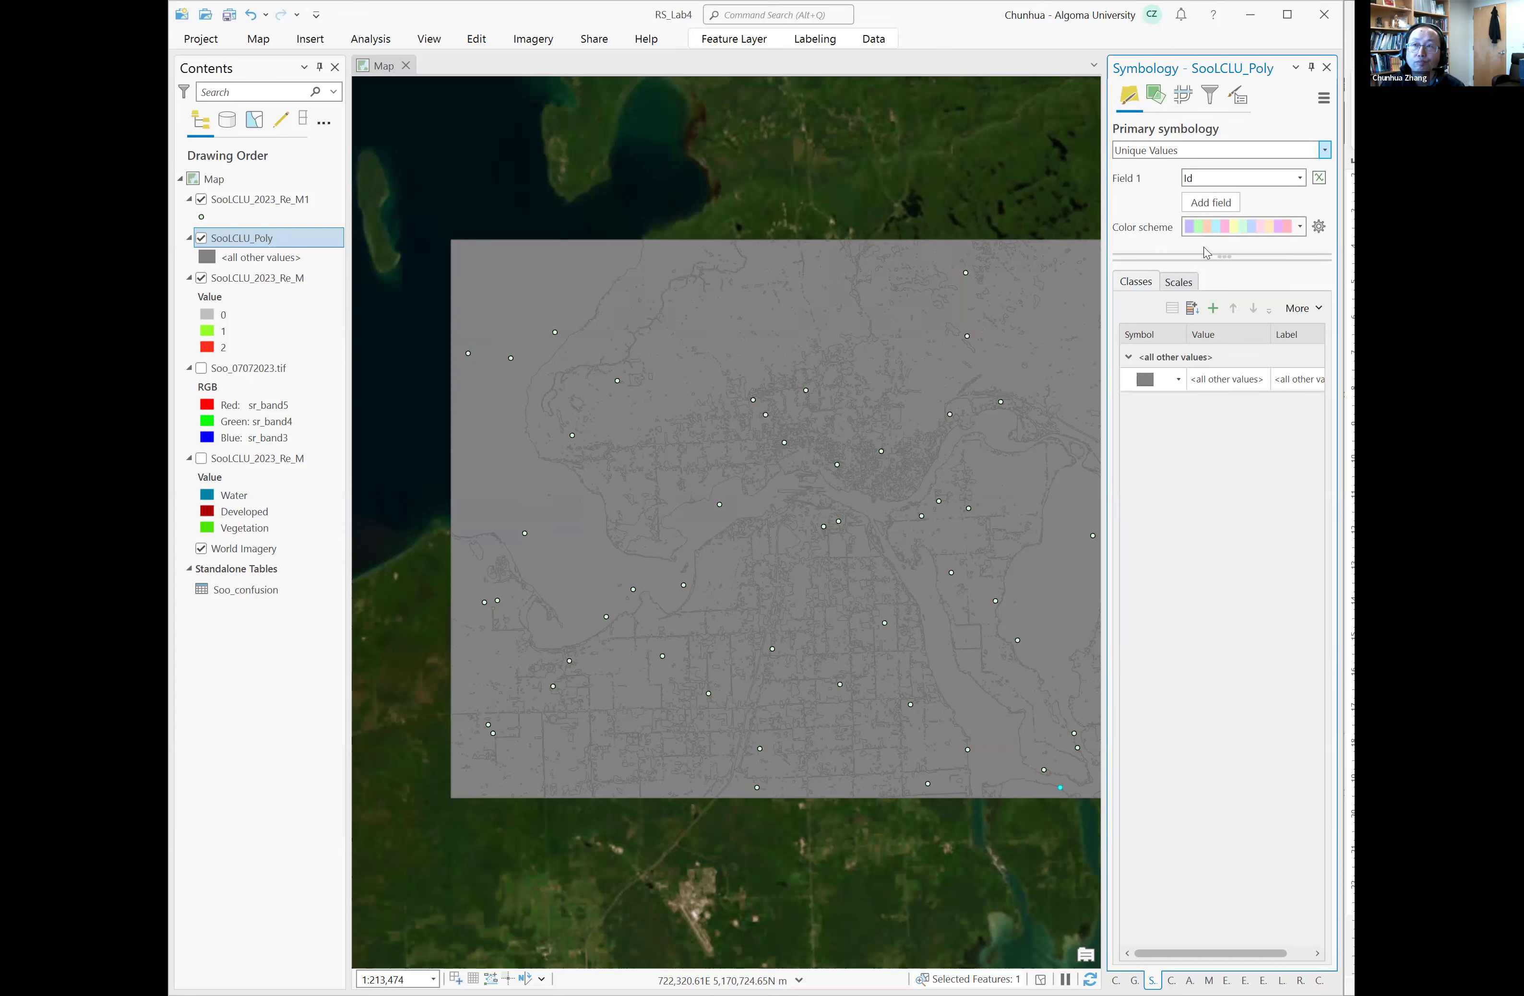
pyautogui.click(1299, 178)
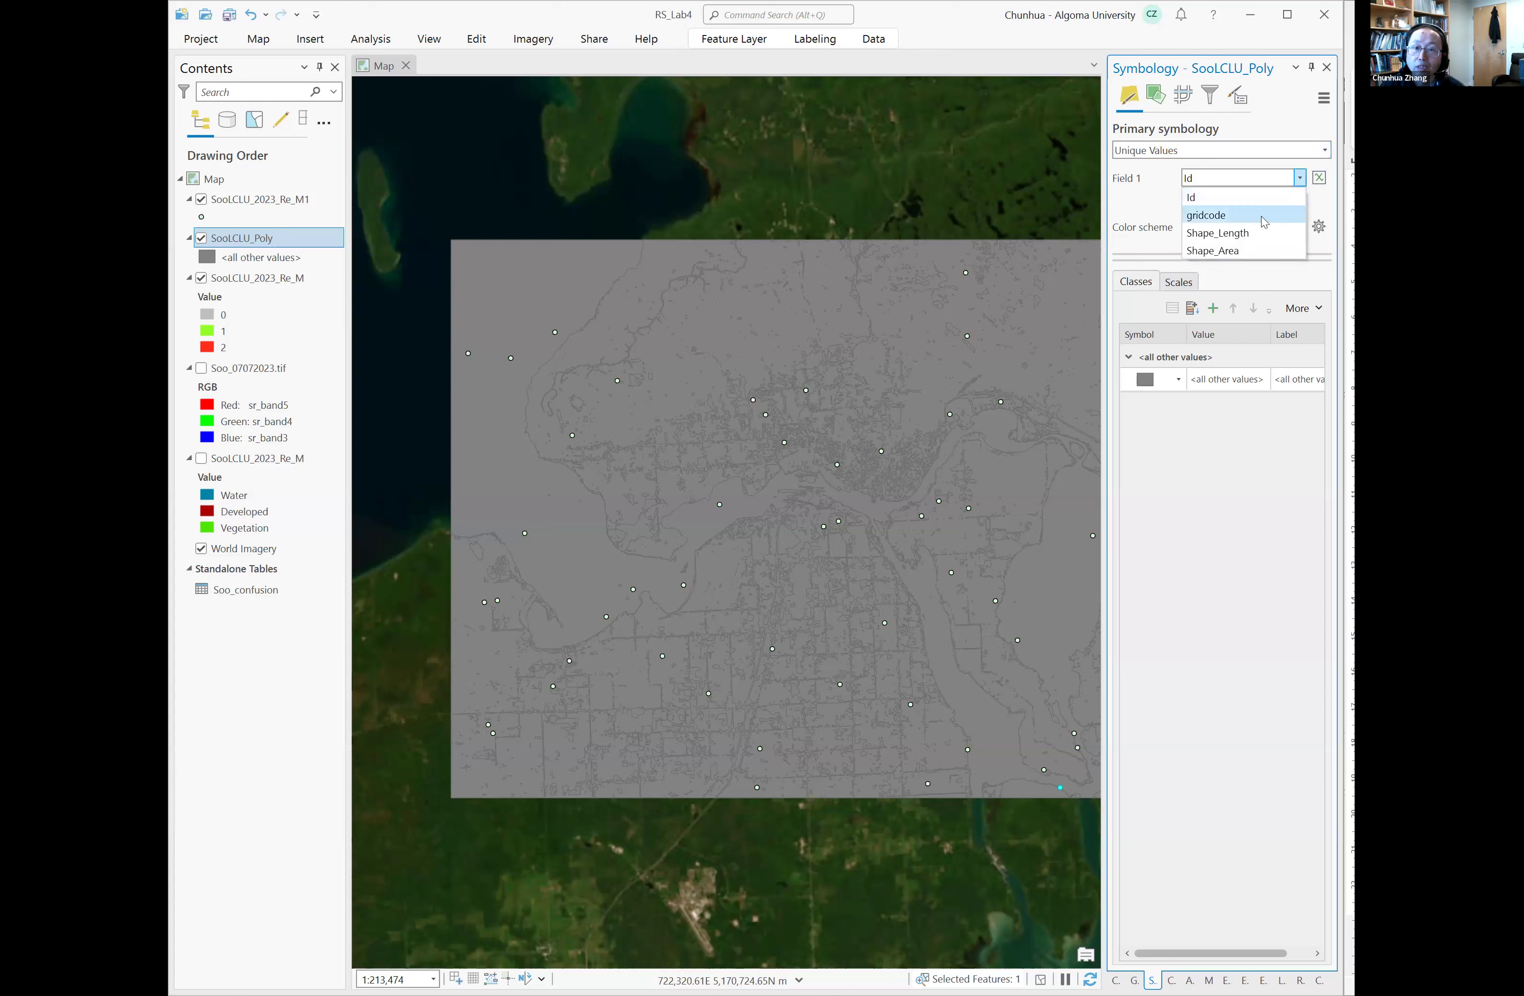
pyautogui.click(1206, 215)
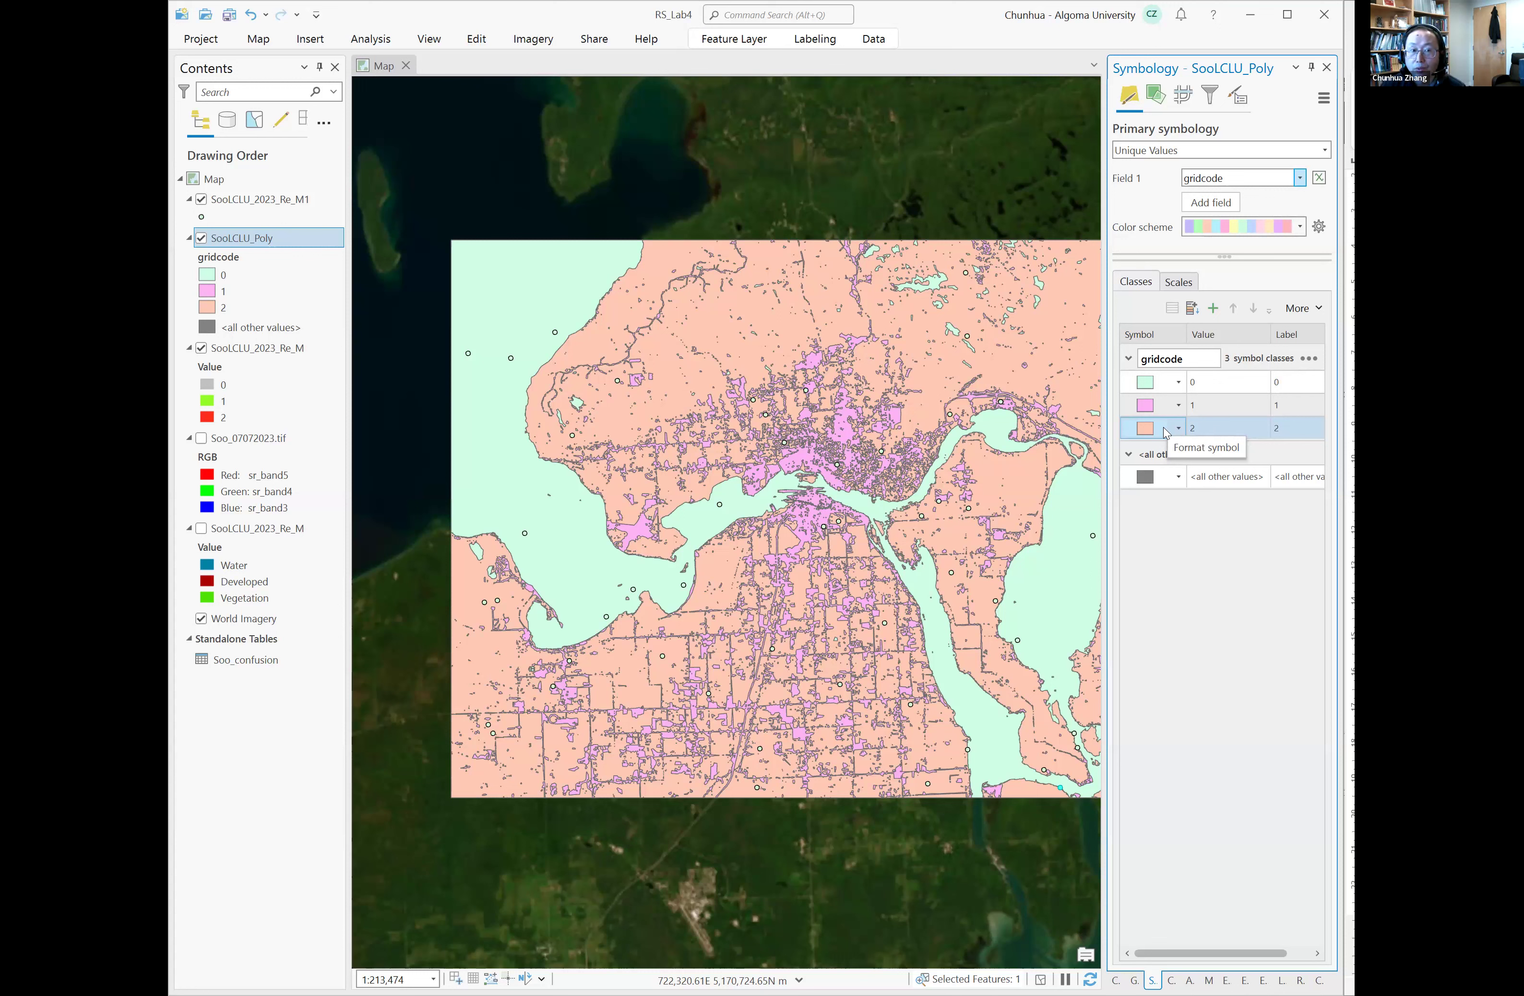
# Step: Apply the light pastel blue gallery symbol to gridcode class 0 of the polygon layer
pyautogui.click(1150, 387)
pyautogui.click(1148, 387)
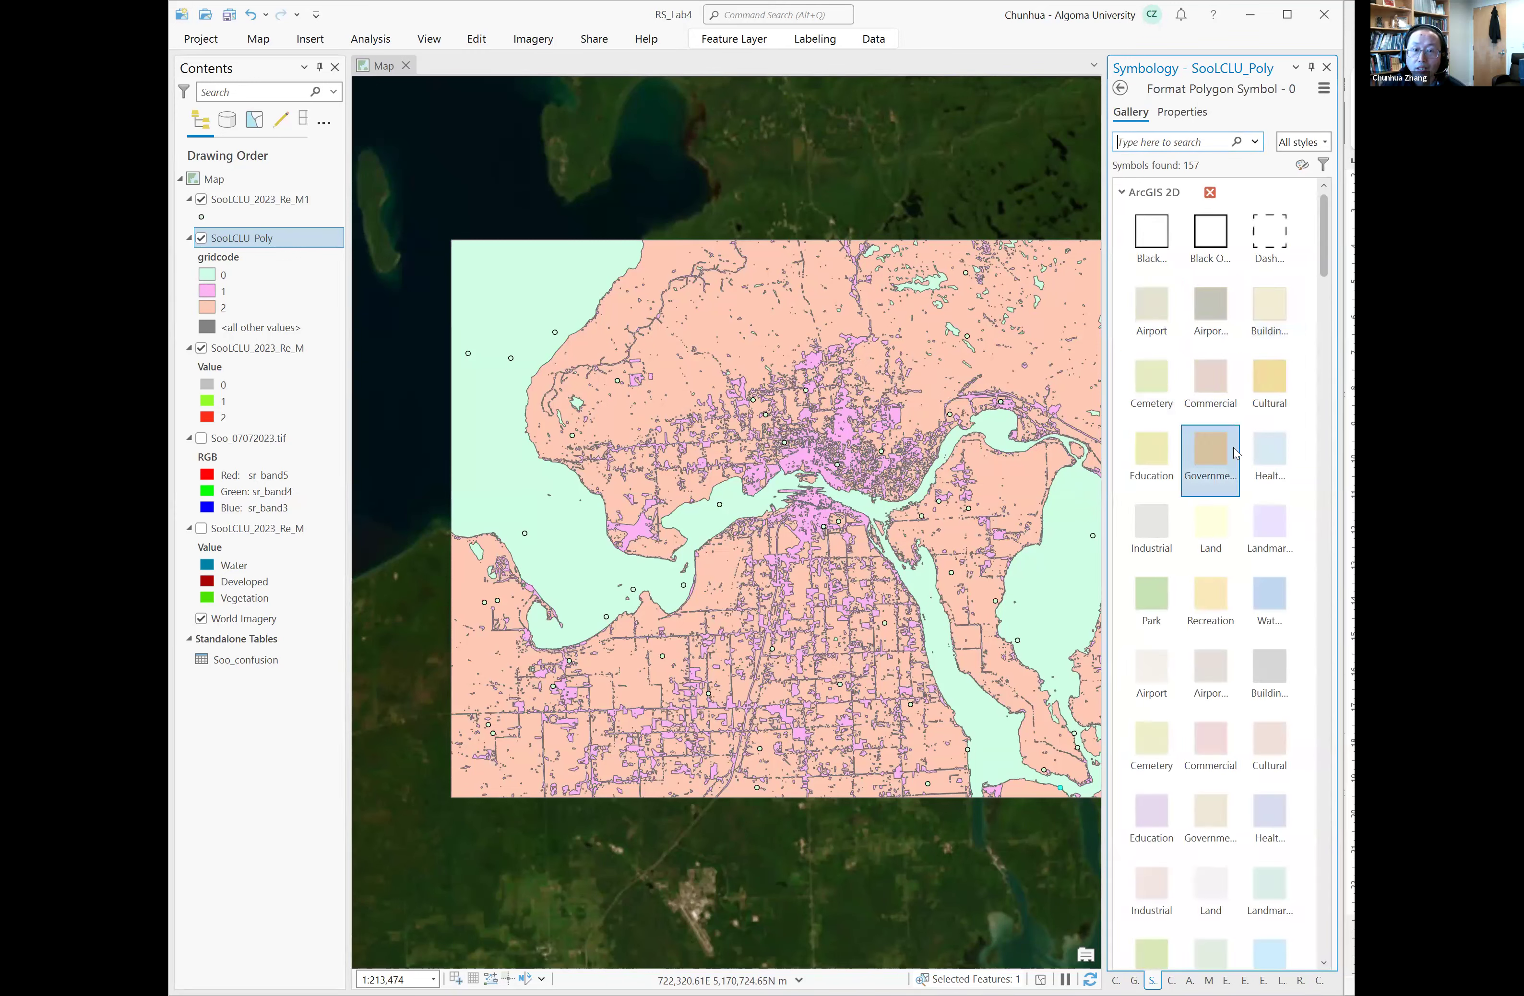
pyautogui.moveTo(1324, 243); pyautogui.dragTo(1325, 354)
pyautogui.click(1217, 357)
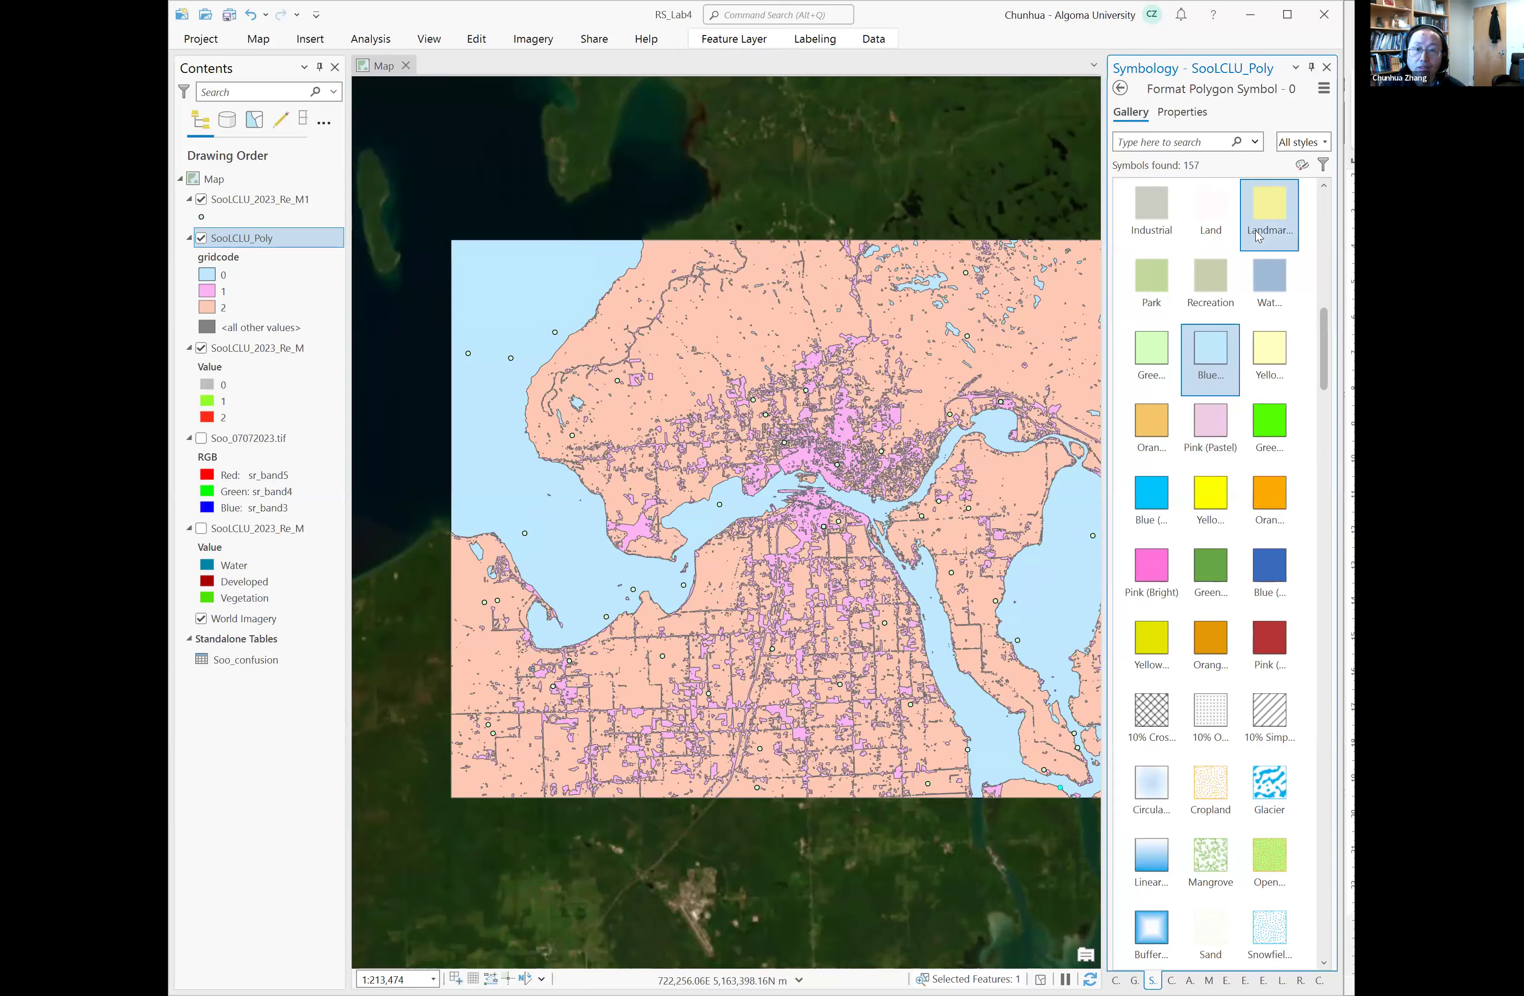
pyautogui.click(1121, 88)
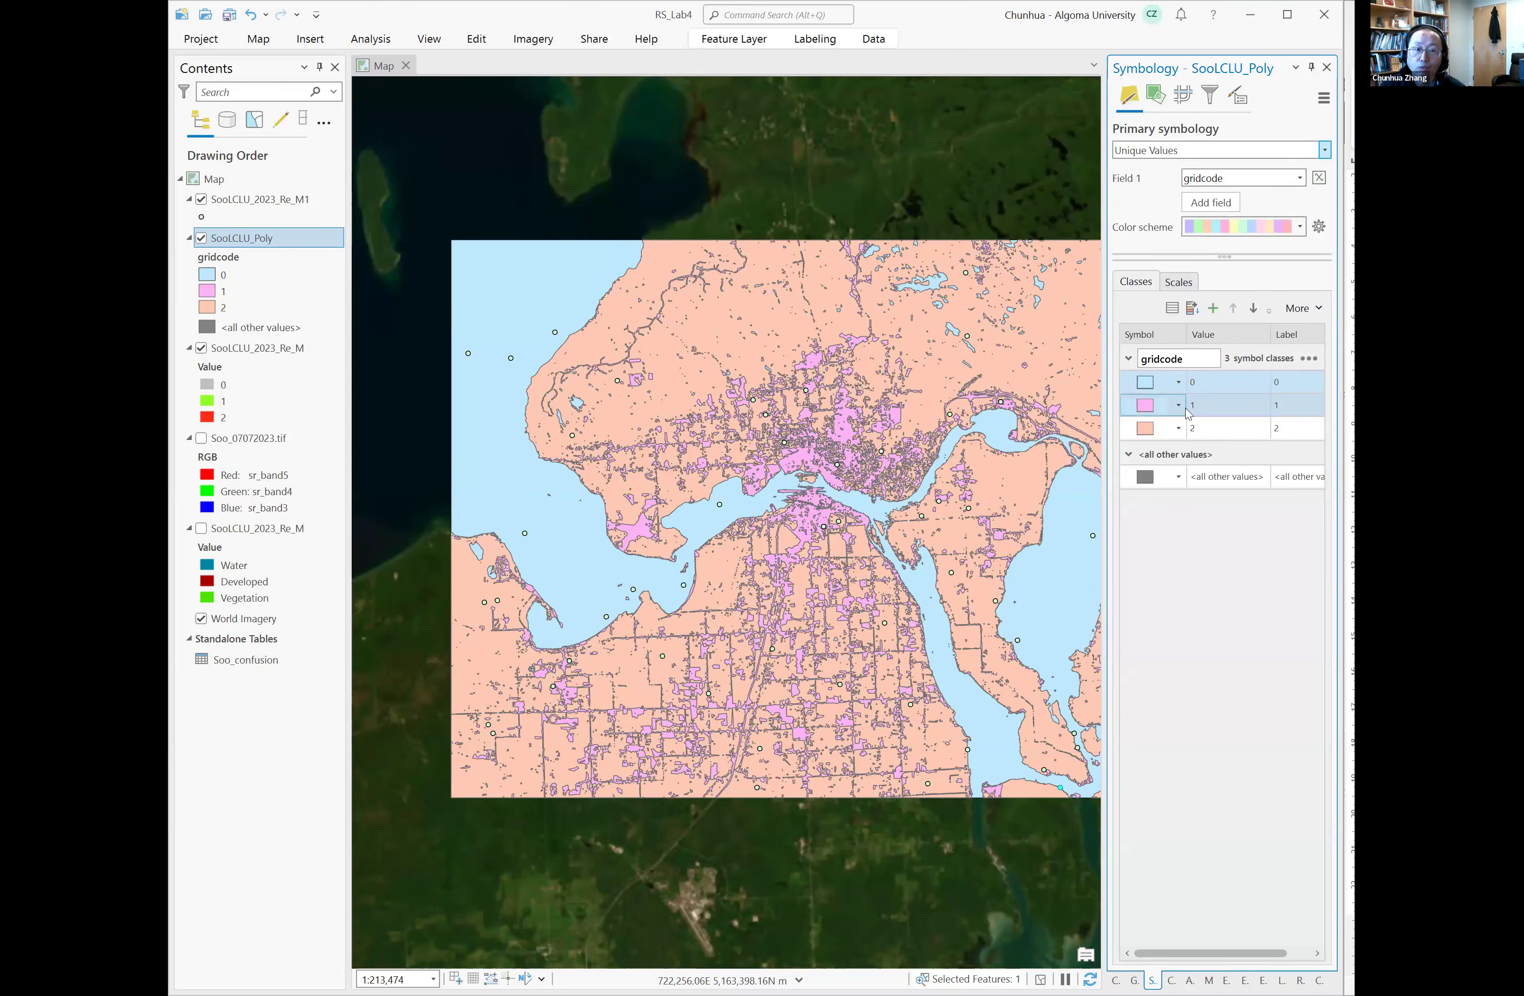
# Step: Apply the dark red gallery symbol to gridcode class 1 of the polygon layer
pyautogui.click(1147, 409)
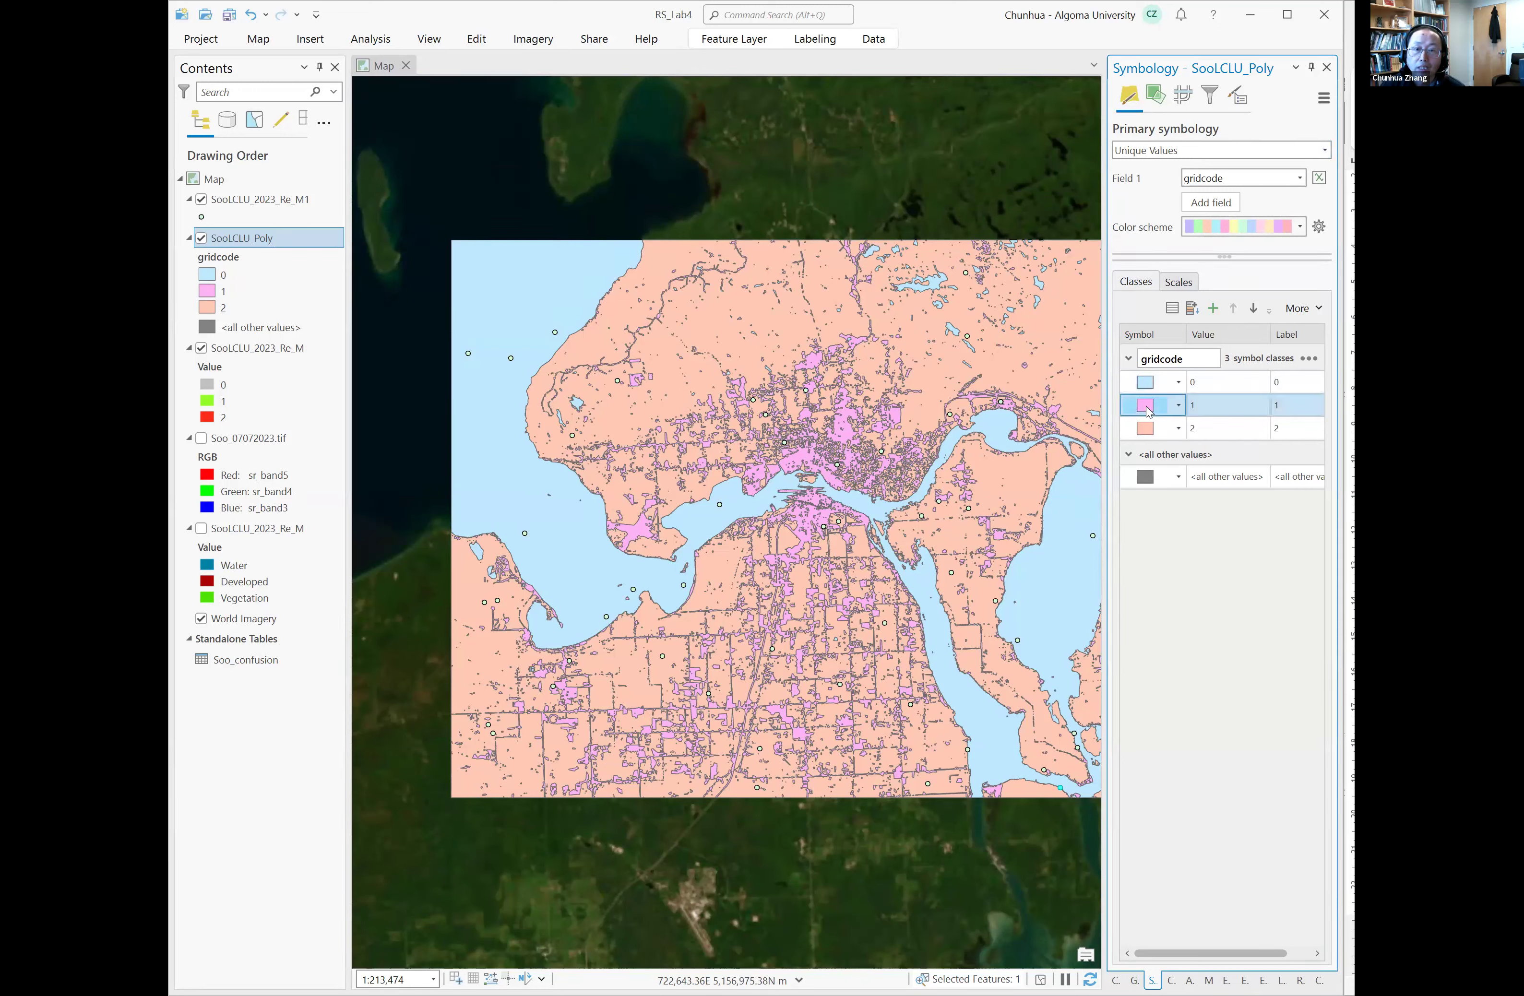
pyautogui.moveTo(1322, 304); pyautogui.dragTo(1328, 563)
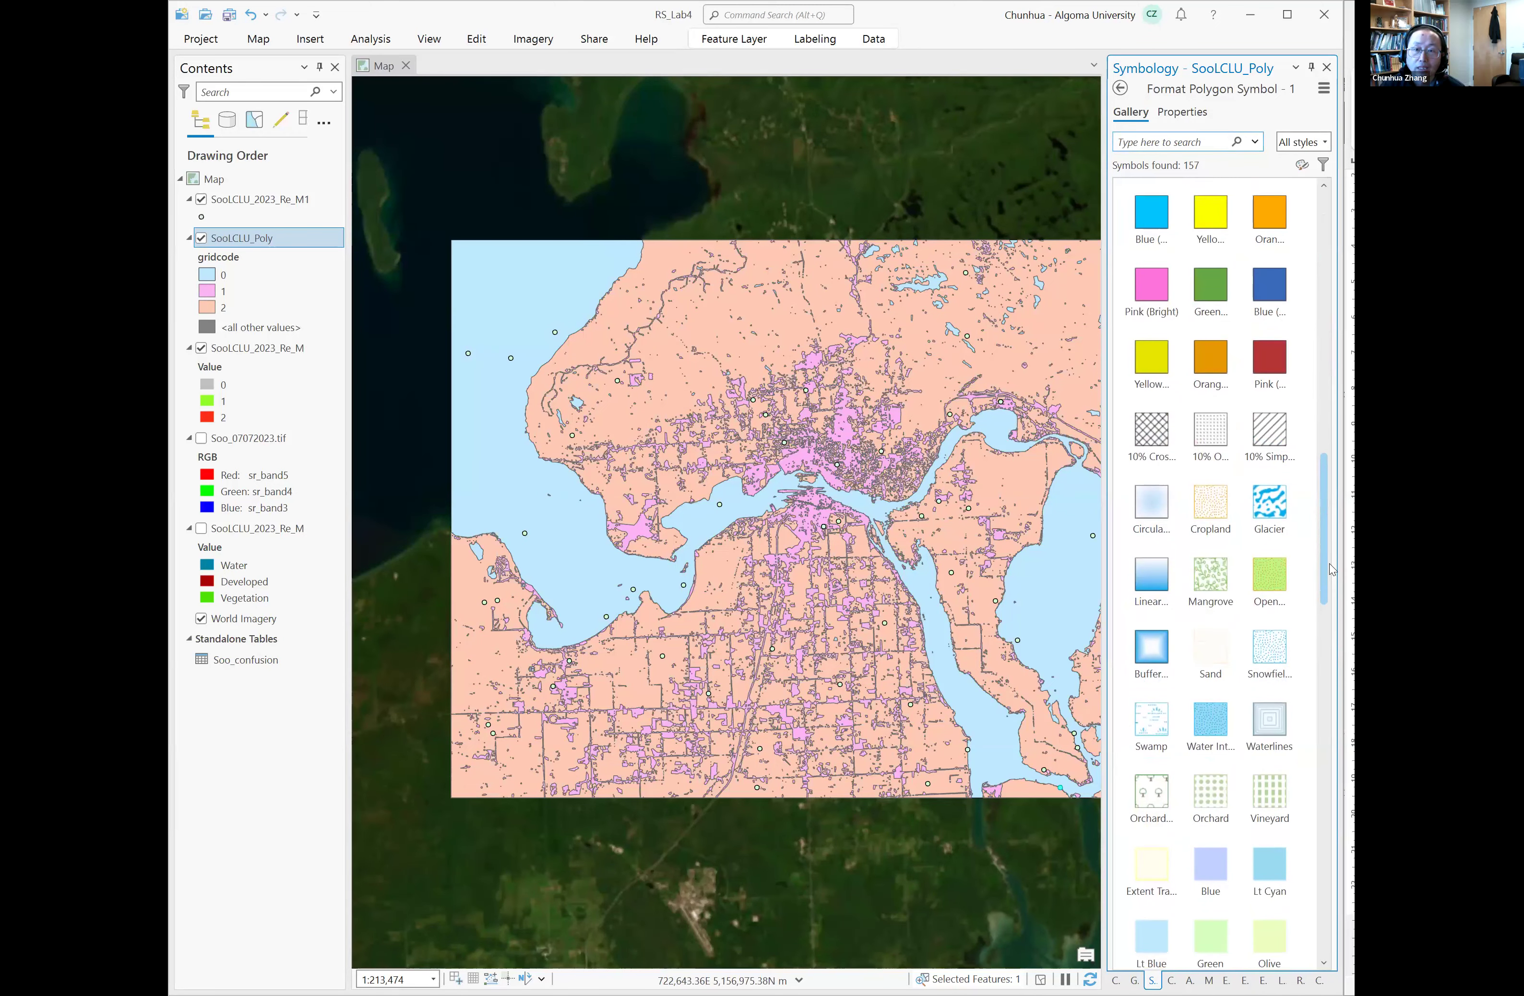
pyautogui.click(1280, 364)
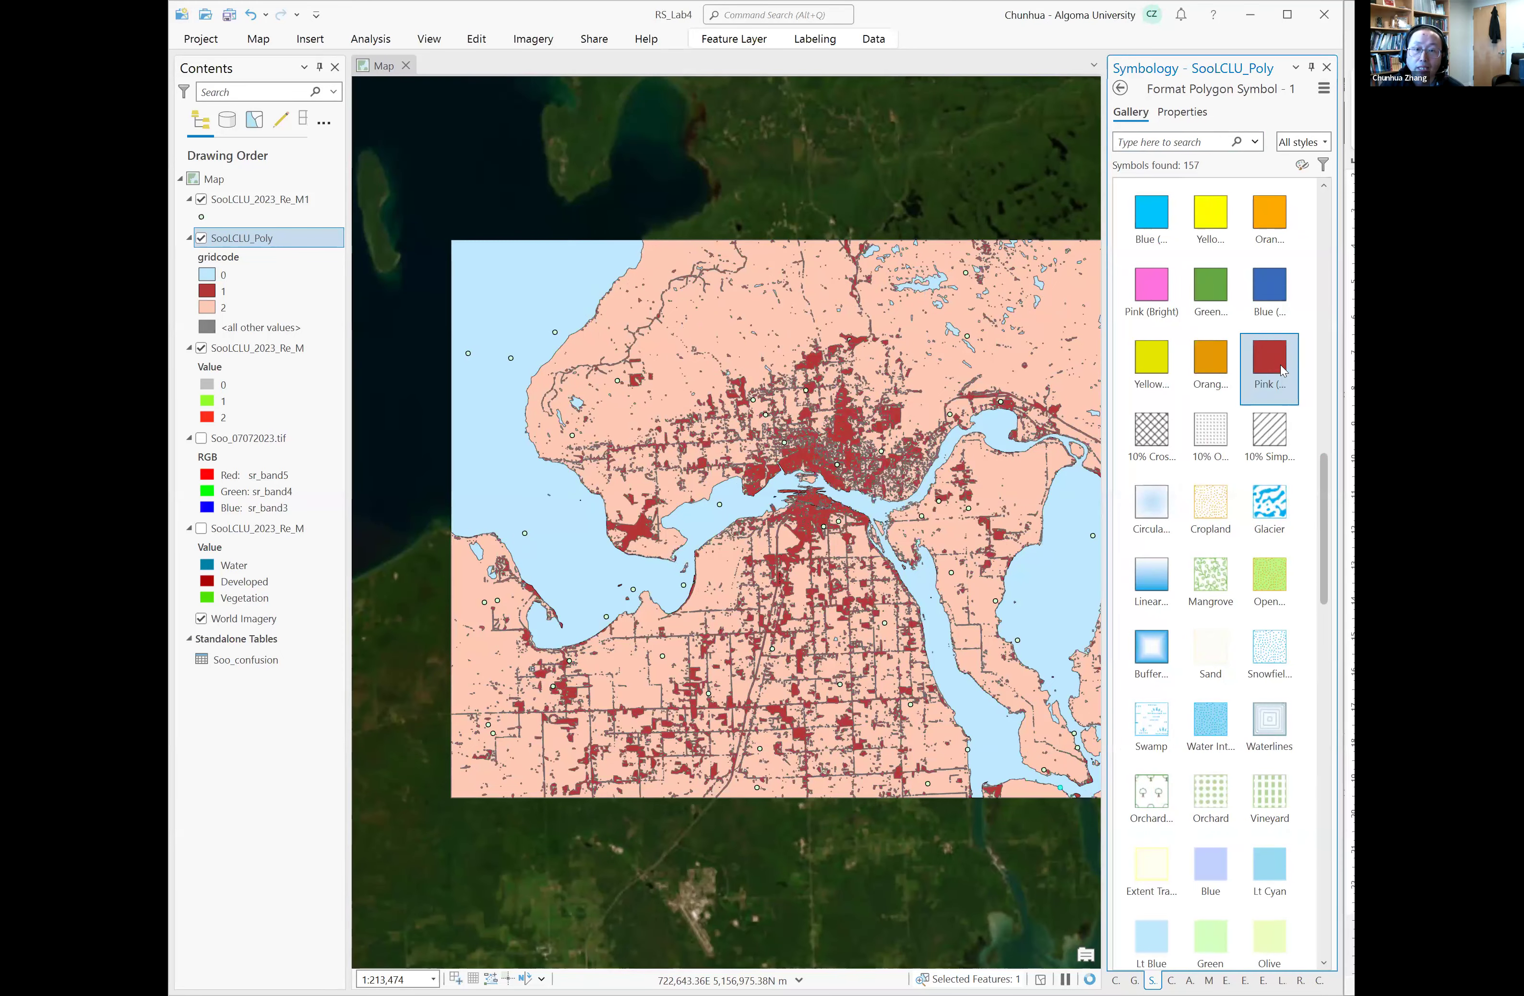
pyautogui.click(1120, 89)
# Step: Apply the bright green gallery symbol to gridcode class 2 of the polygon layer
pyautogui.click(1151, 433)
pyautogui.moveTo(1323, 305); pyautogui.dragTo(1329, 502)
pyautogui.click(1275, 432)
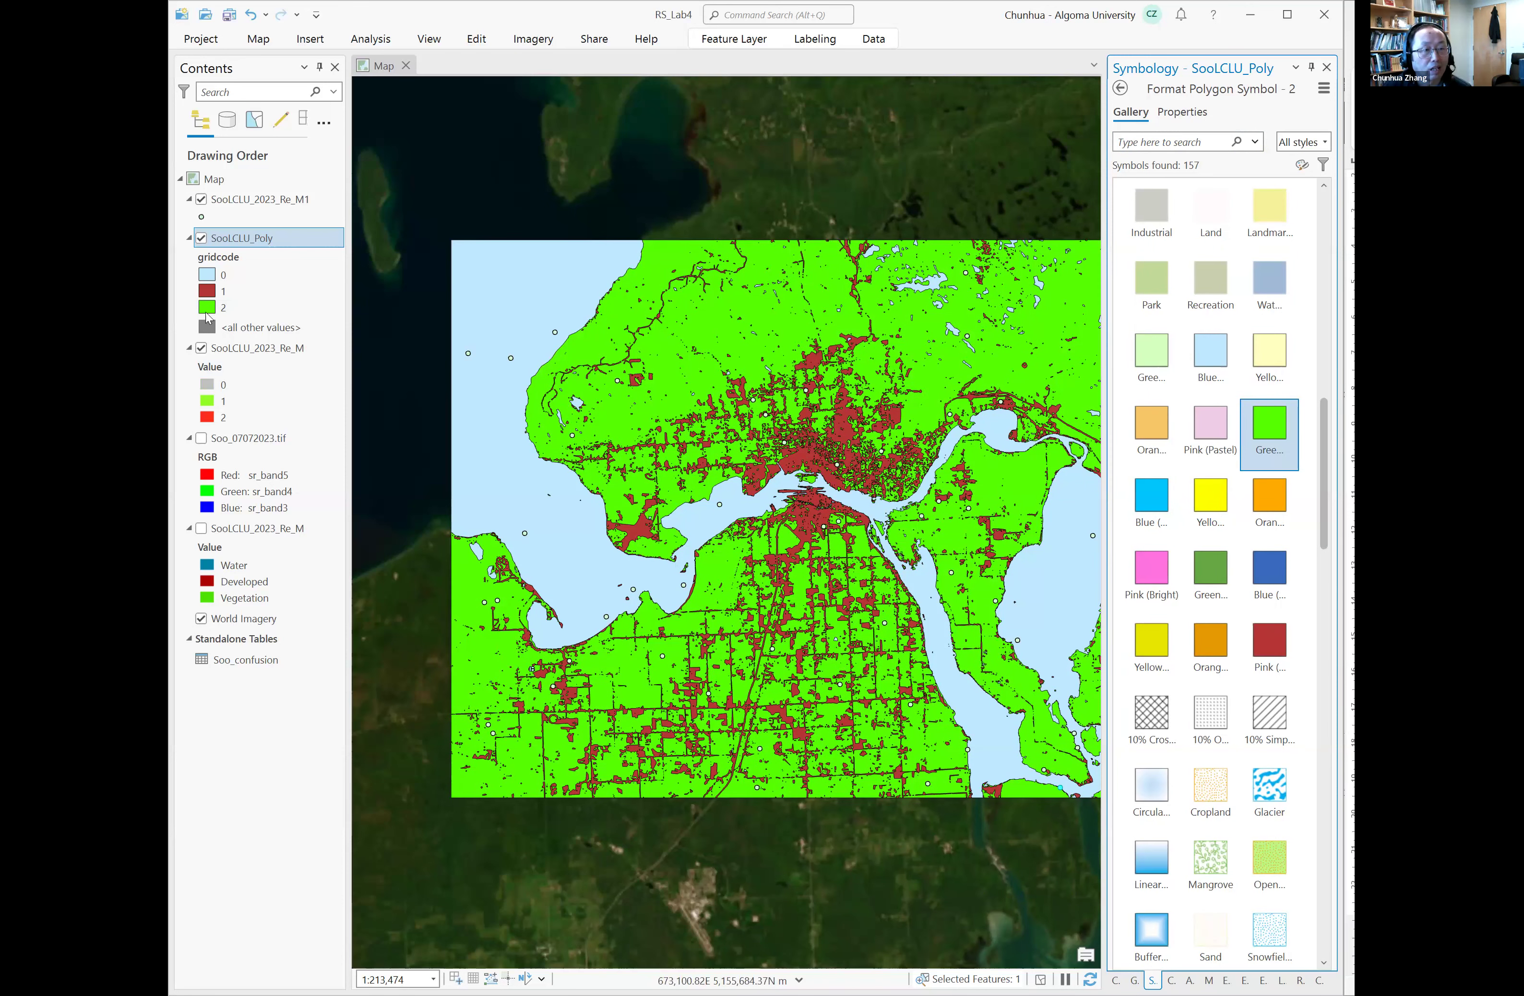
# Step: Recolor the polygon layer's gridcode class 2 to a darker green and class 1 to a softer muted red
pyautogui.rightClick(206, 308)
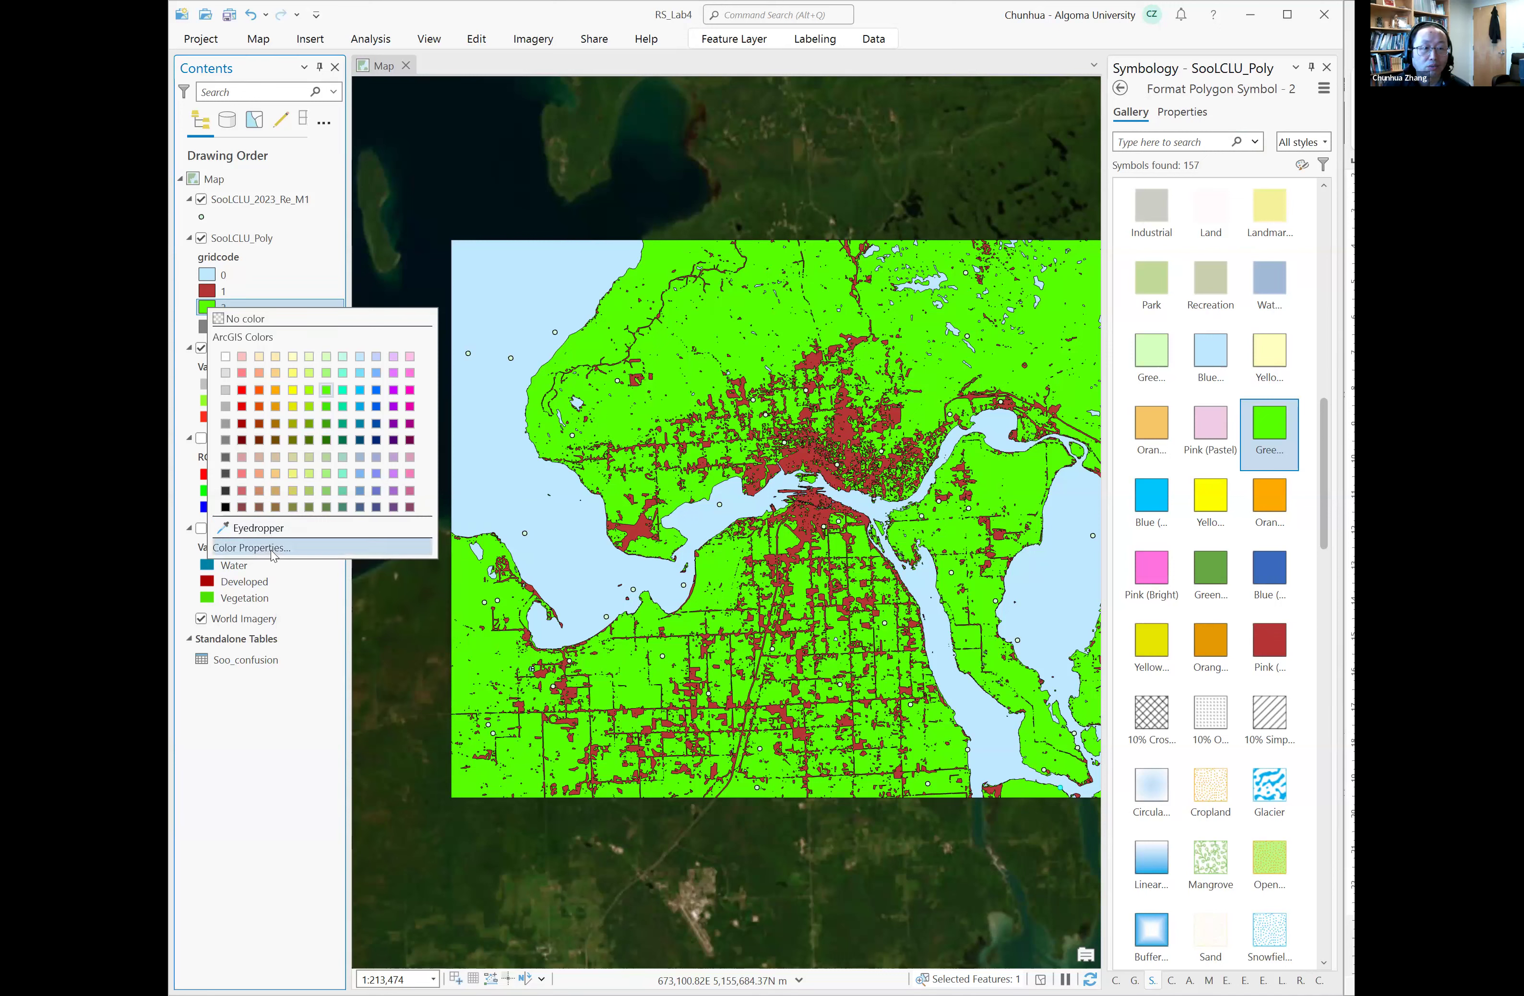
pyautogui.click(325, 425)
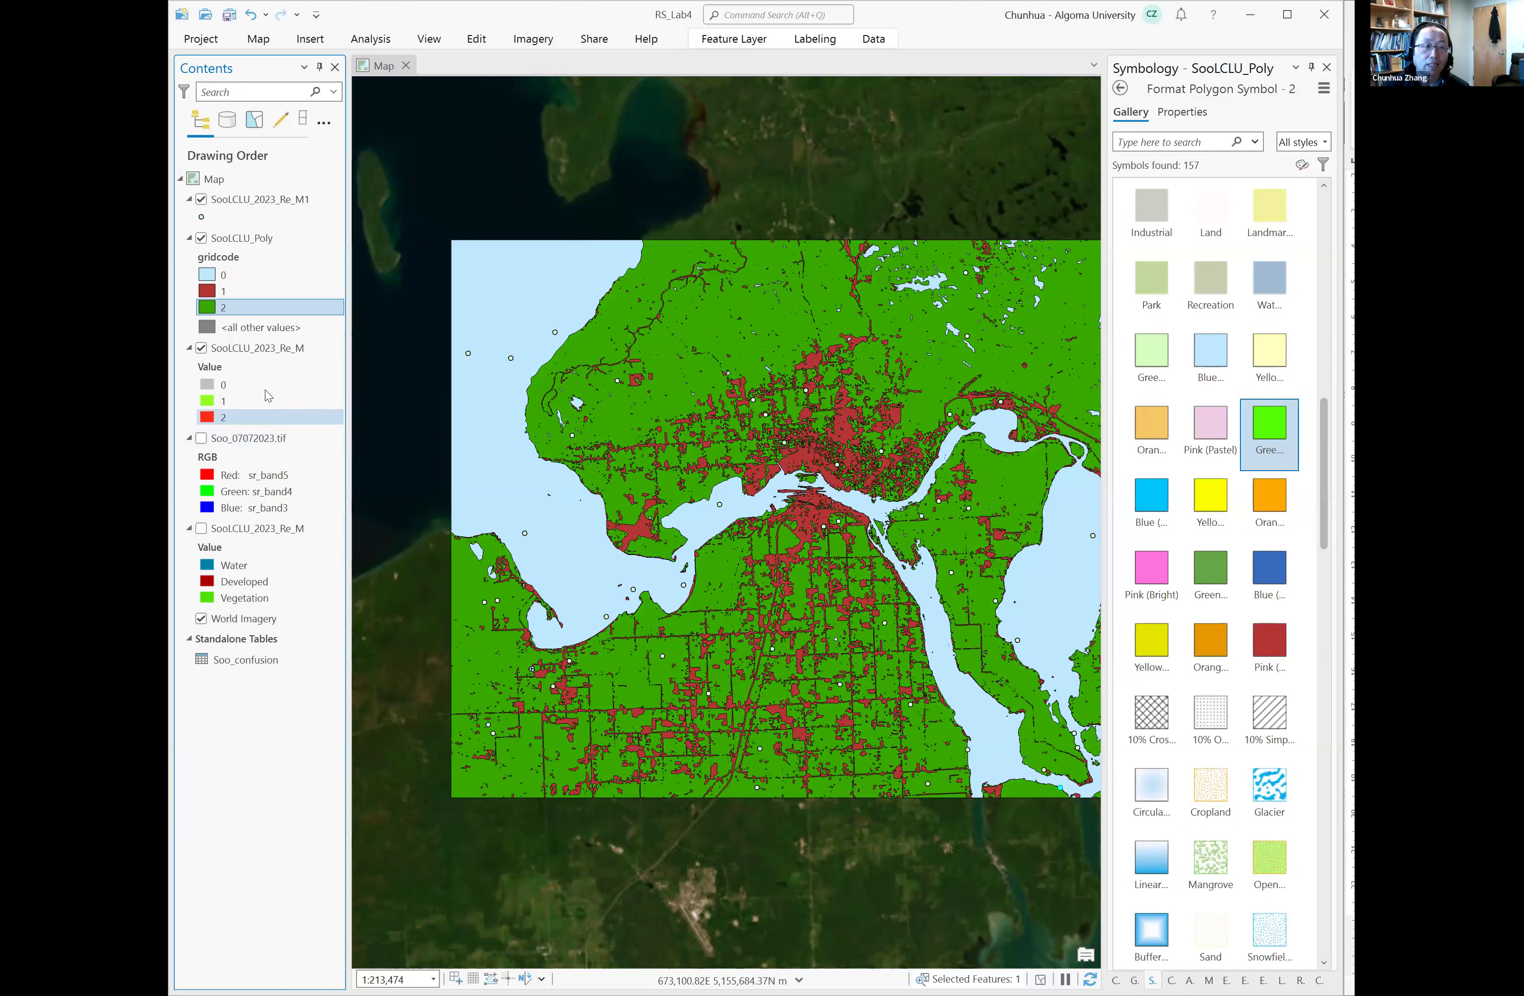
pyautogui.click(207, 292)
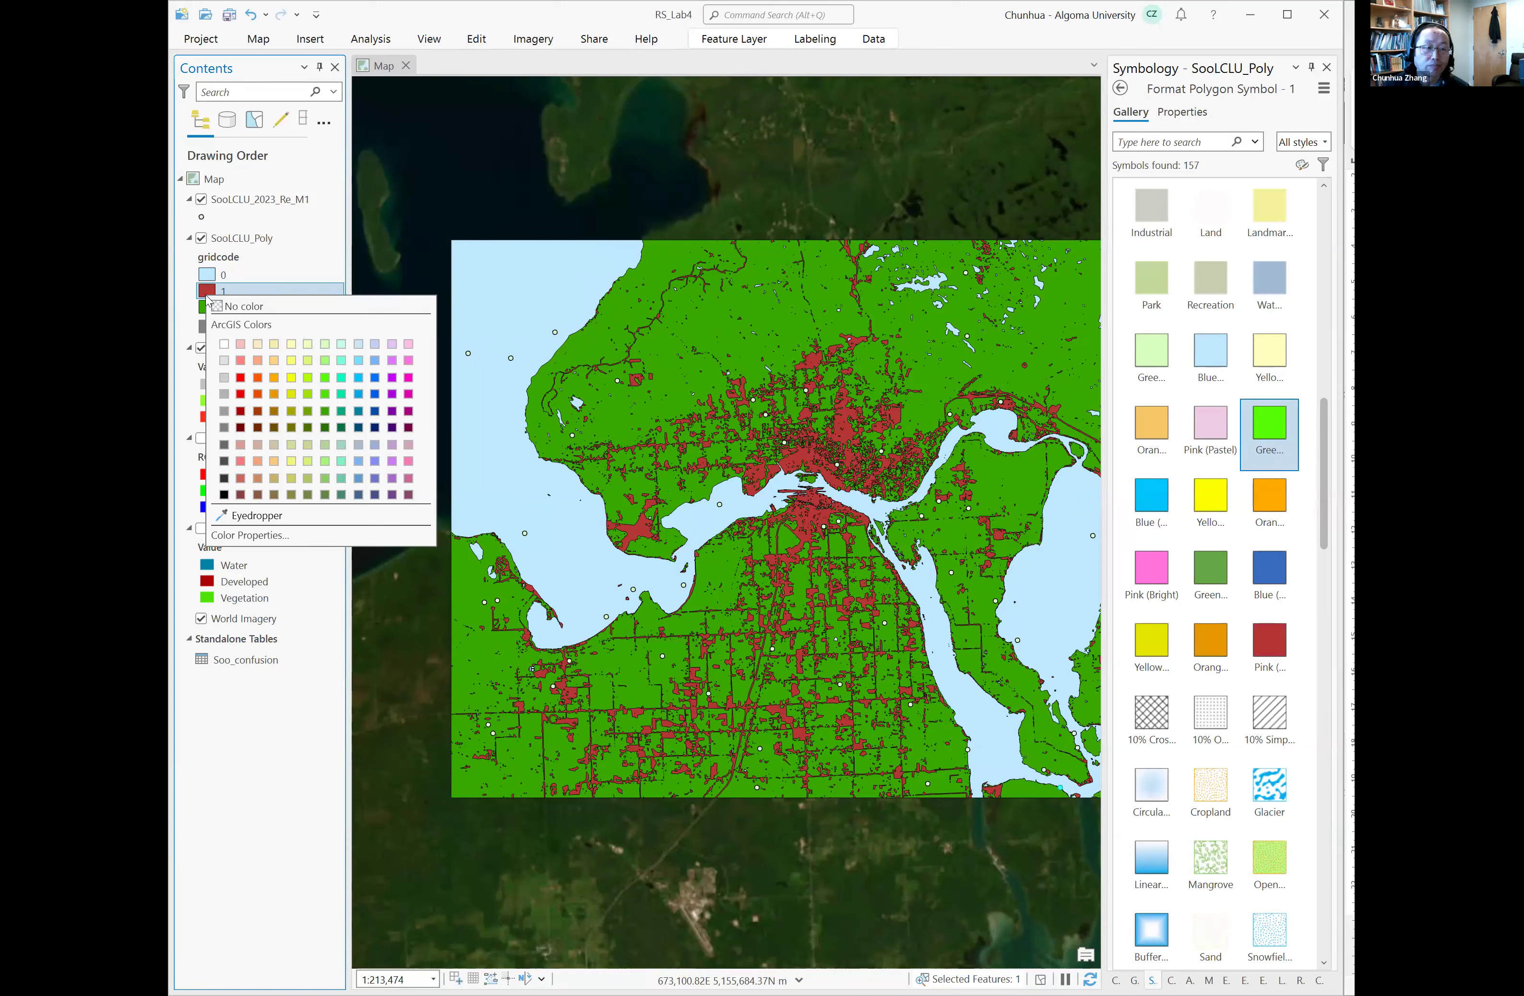
pyautogui.click(240, 478)
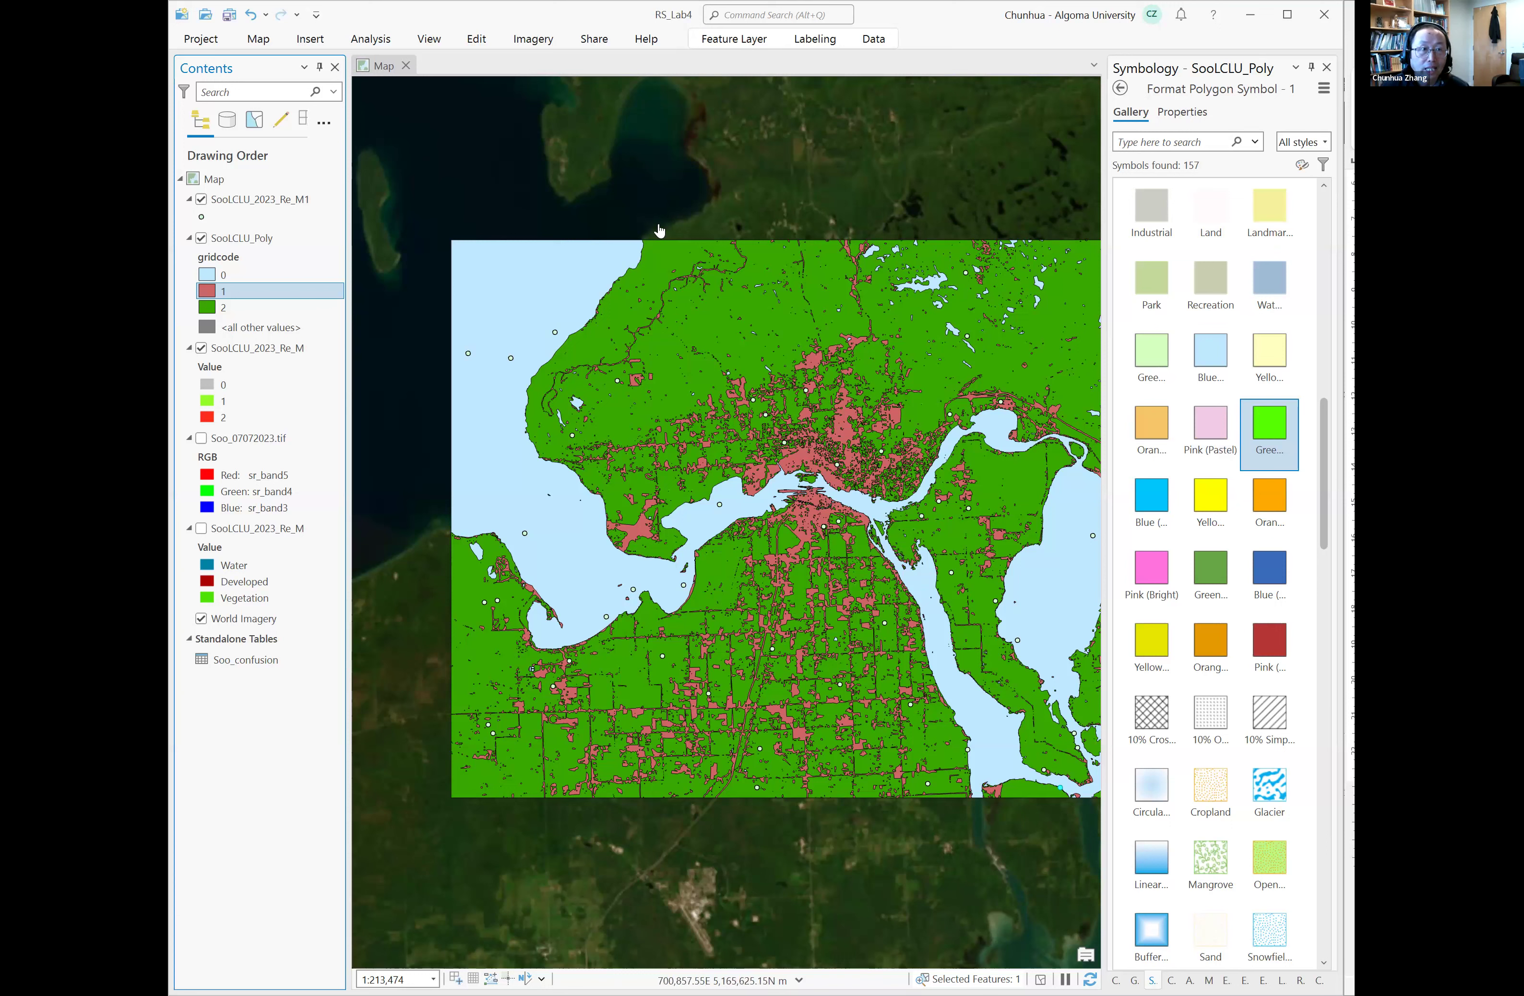
# Step: Create a new ANSI Landscape layout in Letter size, 8.5" x 11"
pyautogui.click(311, 42)
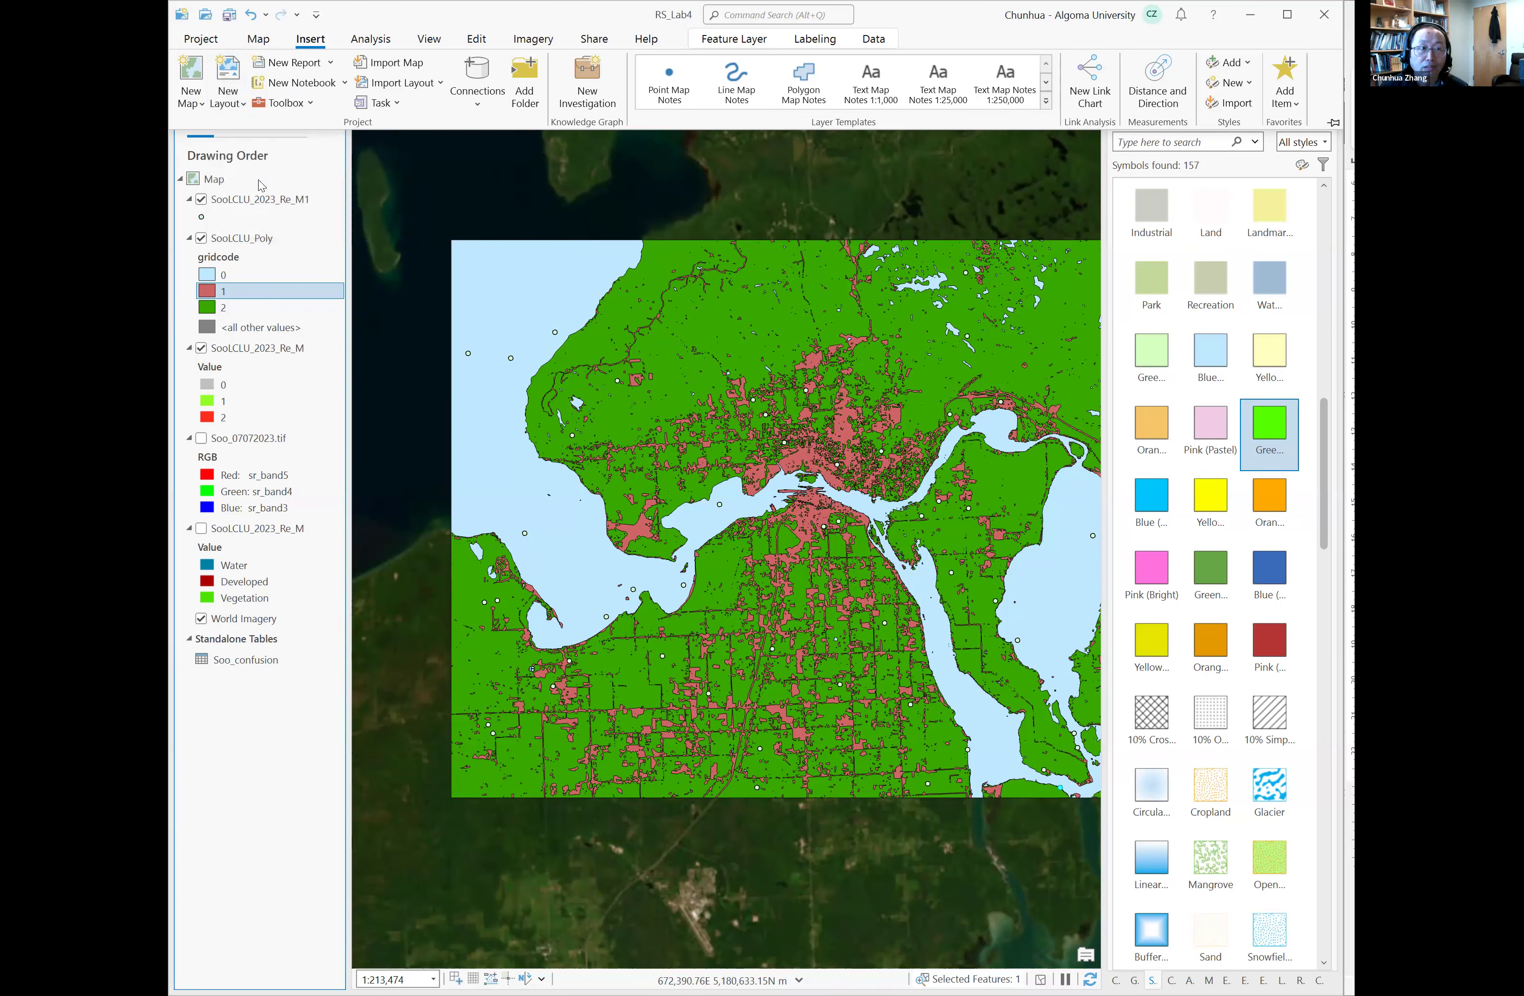
pyautogui.click(226, 94)
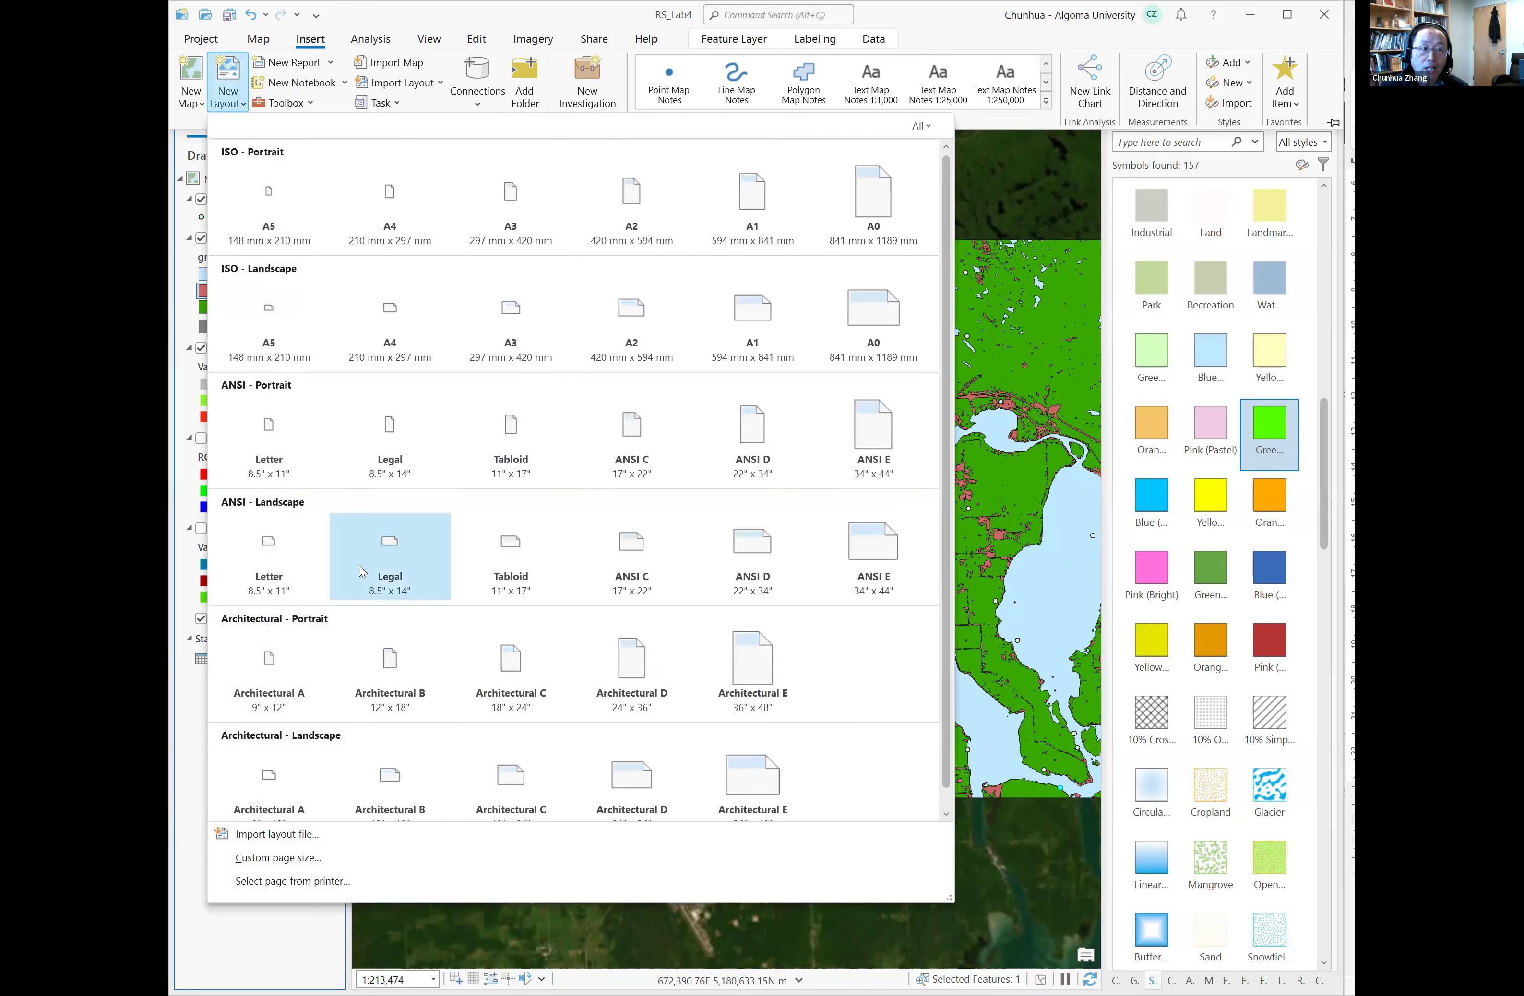
pyautogui.click(301, 564)
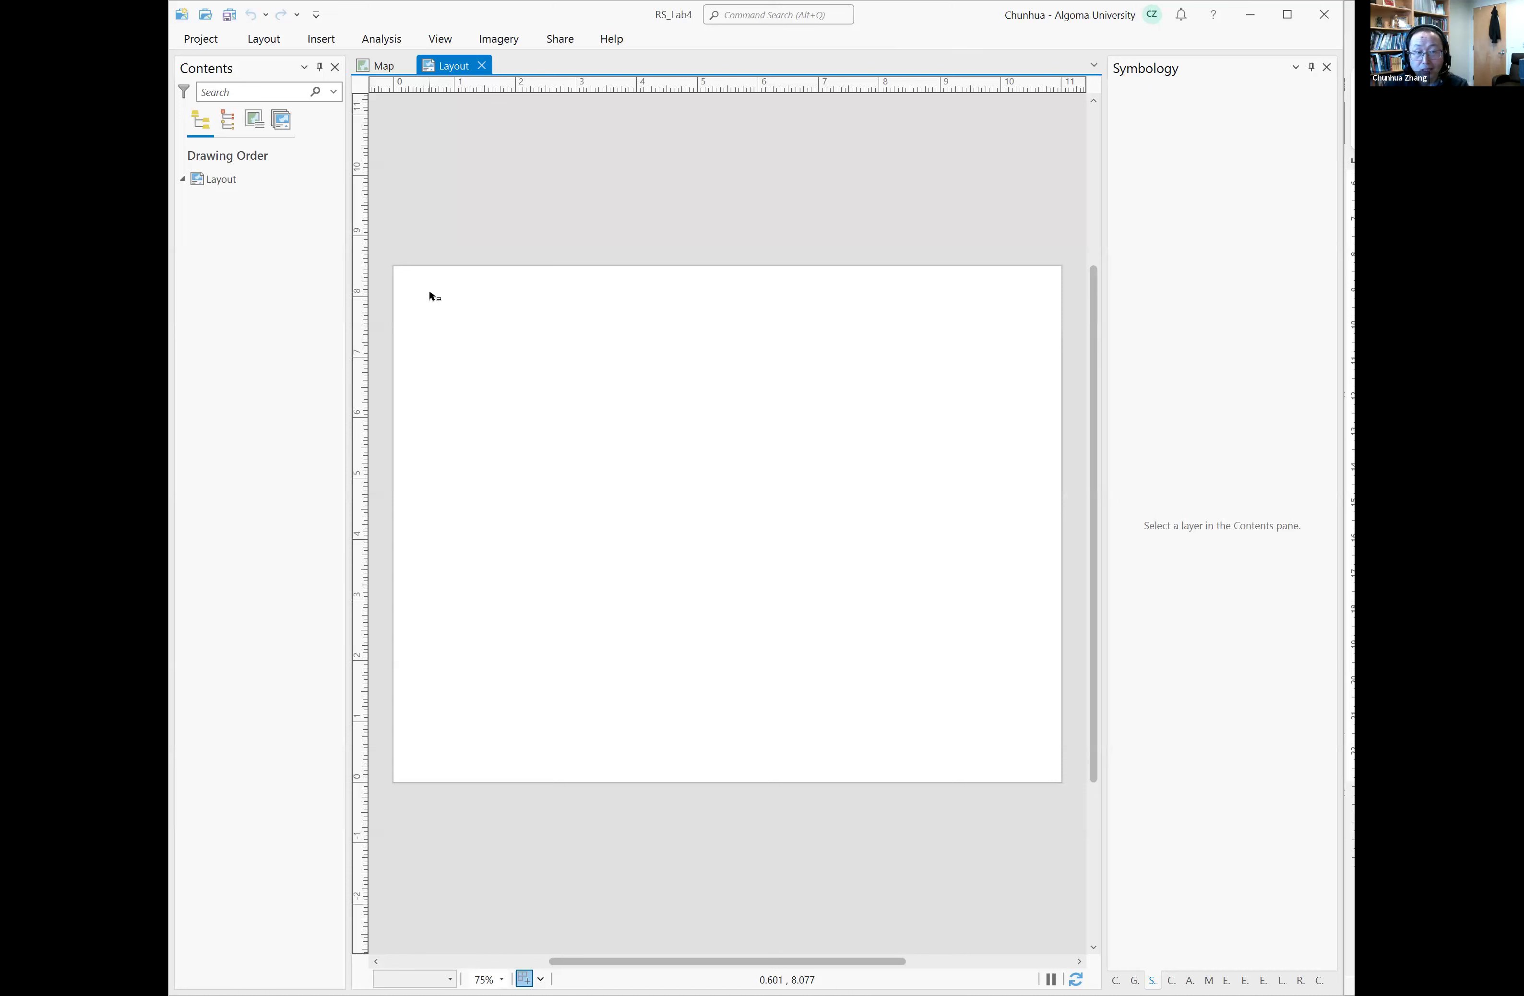
# Step: Add a vertical guide about 0.25 in inside the page's left edge and pull the map frame's upper and lower edges slightly inward
pyautogui.click(408, 85)
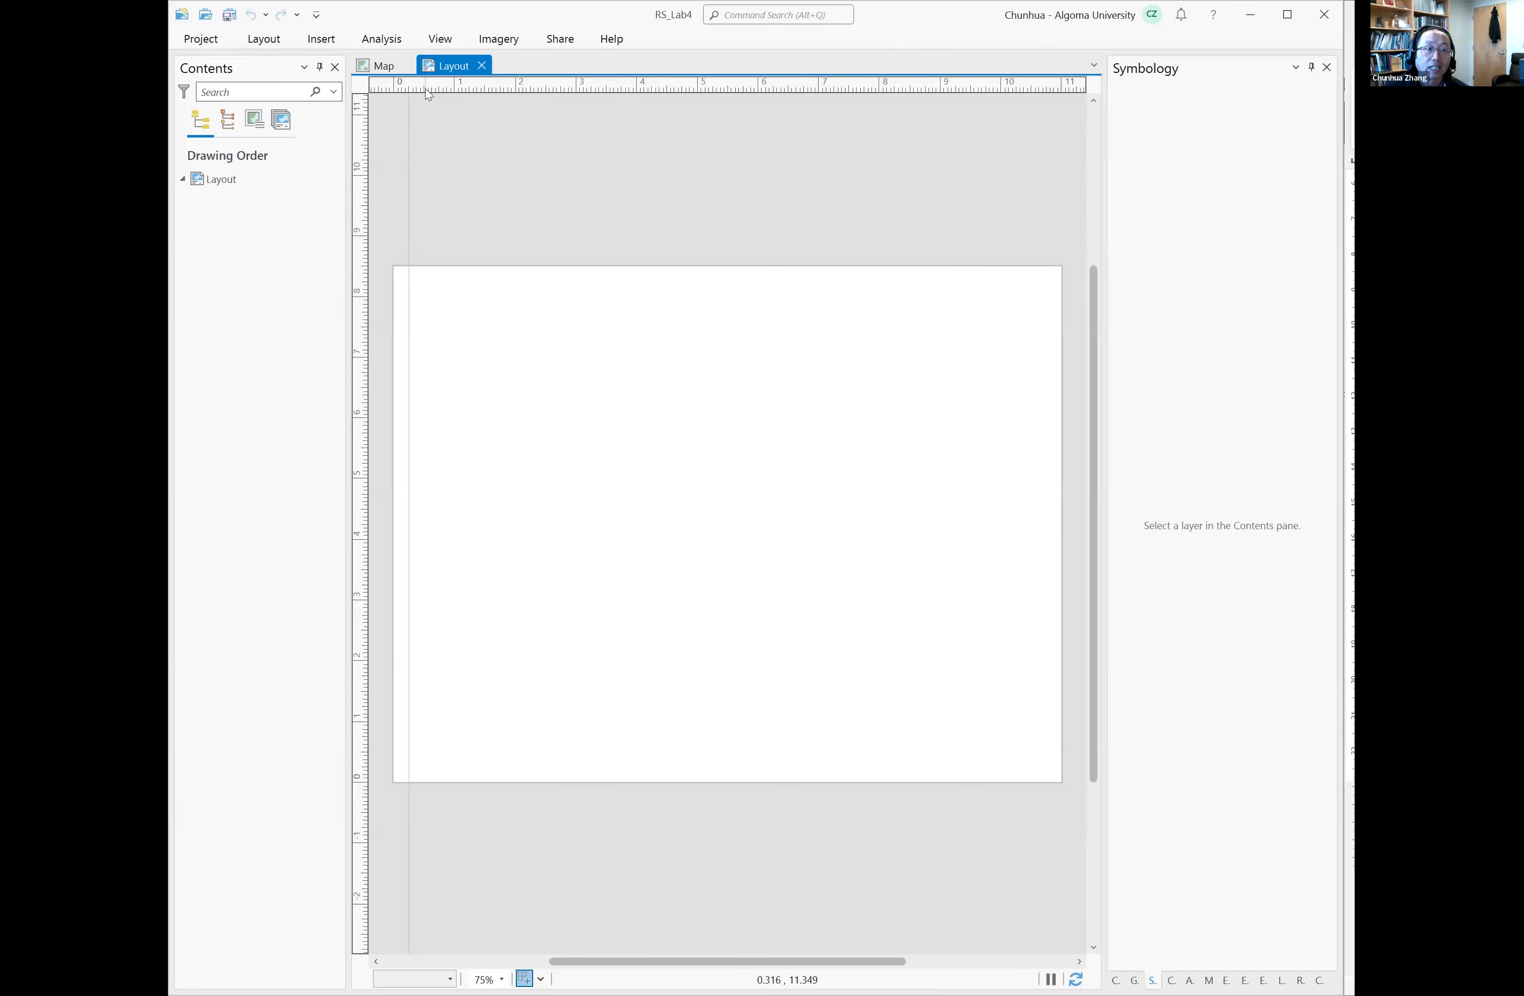
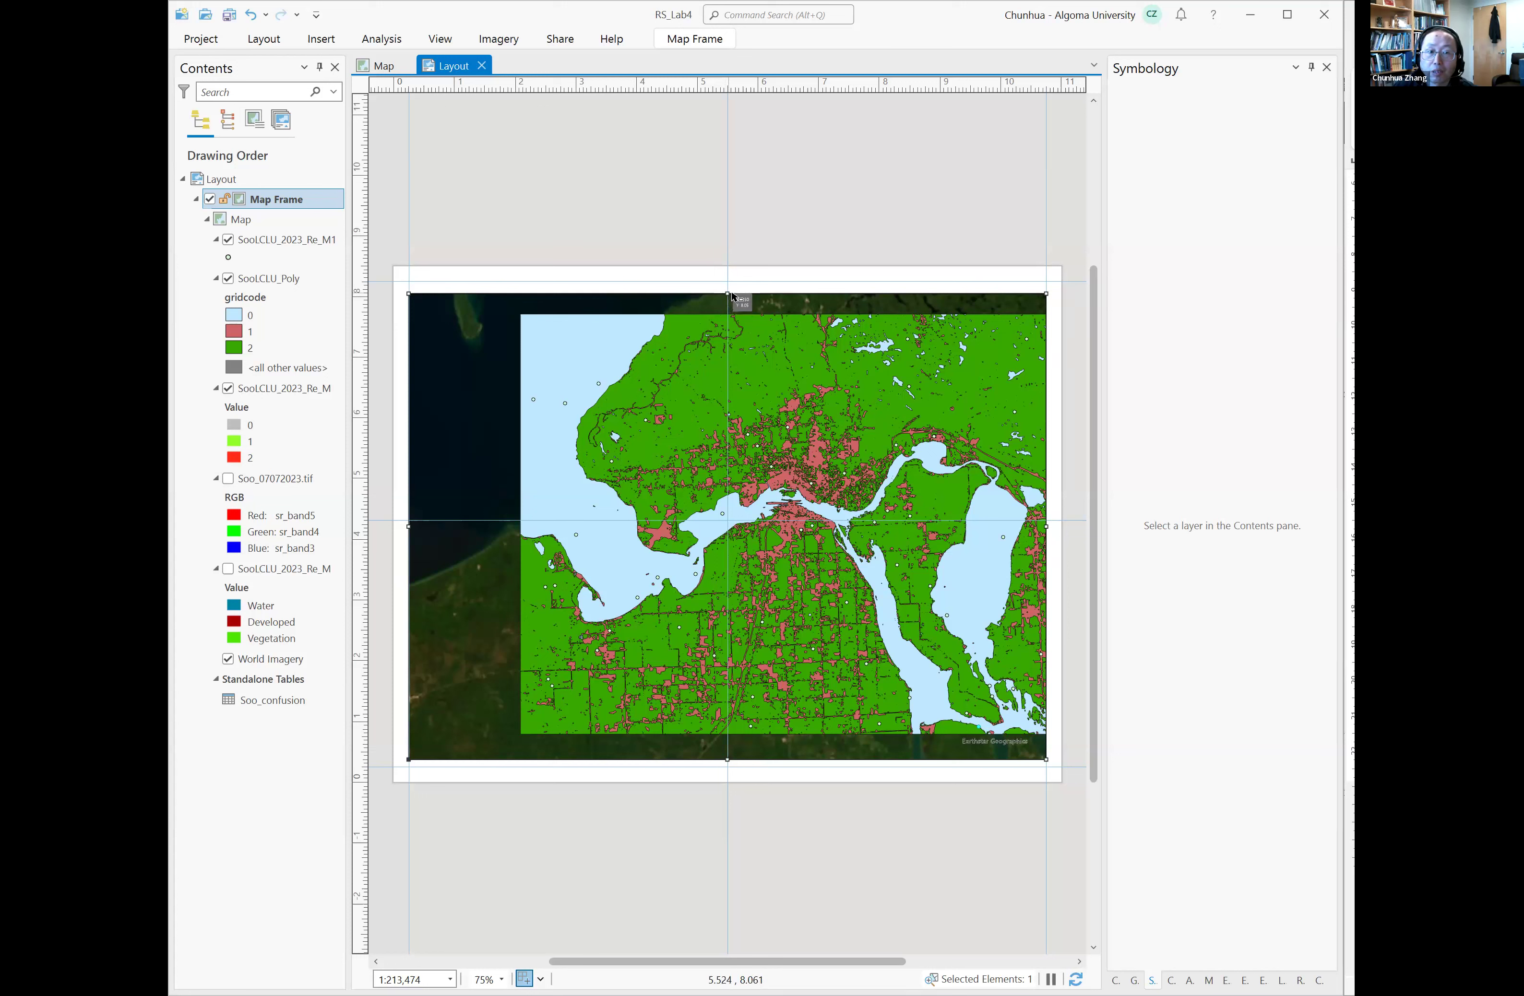
pyautogui.moveTo(727, 297); pyautogui.dragTo(726, 303)
pyautogui.moveTo(726, 758); pyautogui.dragTo(726, 755)
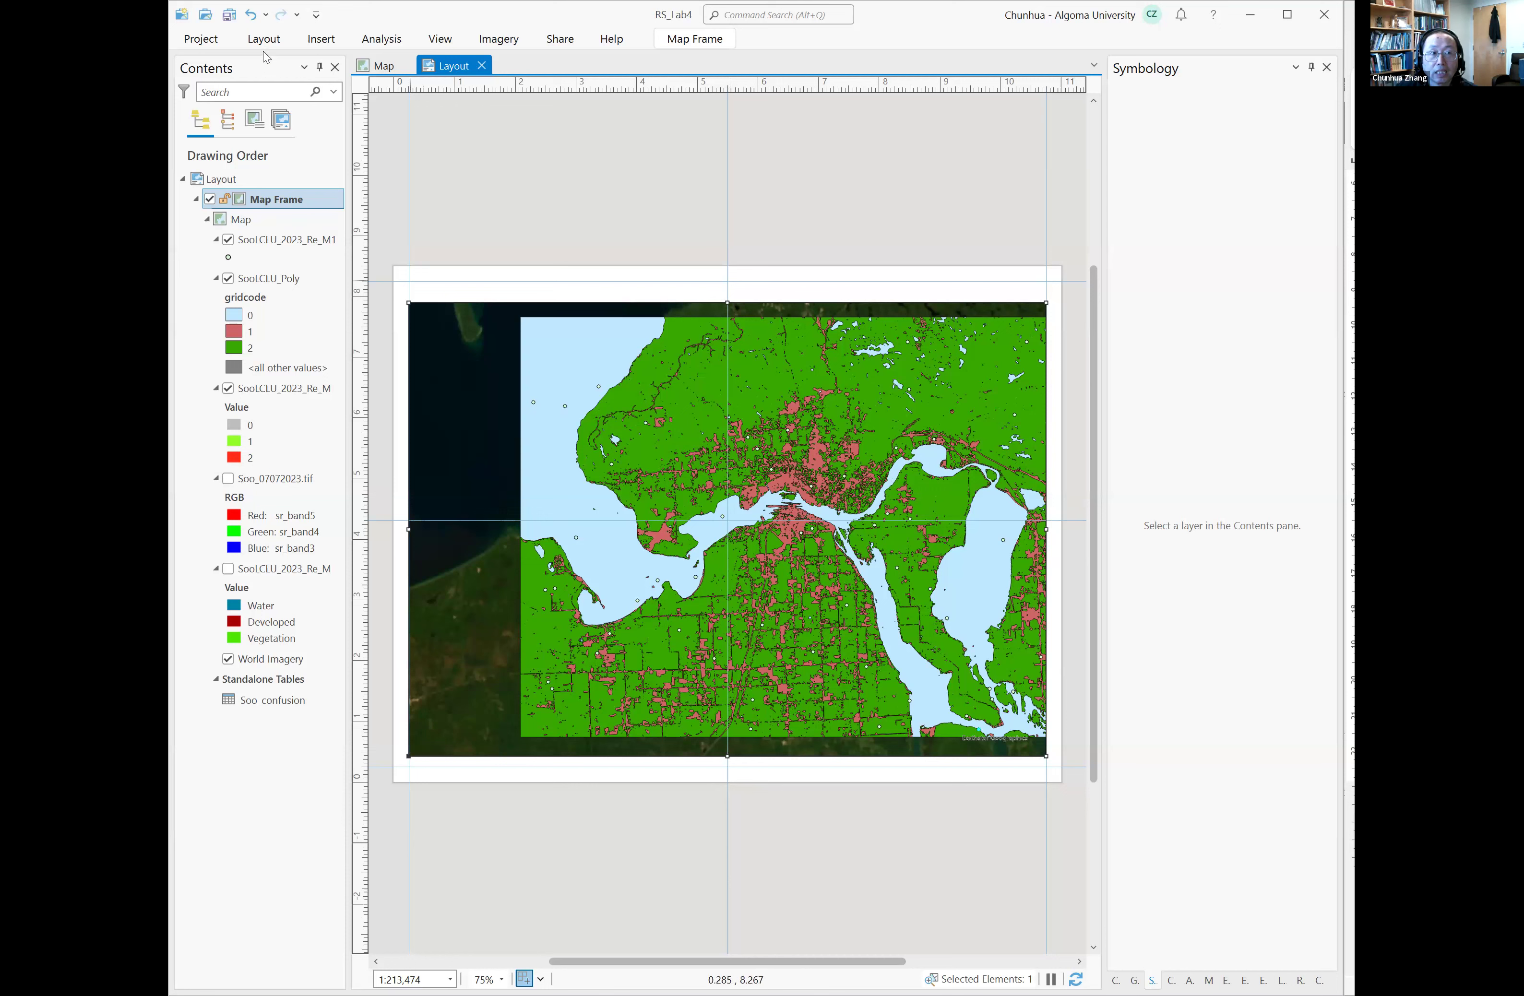
# Step: Activate the layout's map frame and shift the land cover map westward to bring its eastern edge into the frame
pyautogui.click(285, 200)
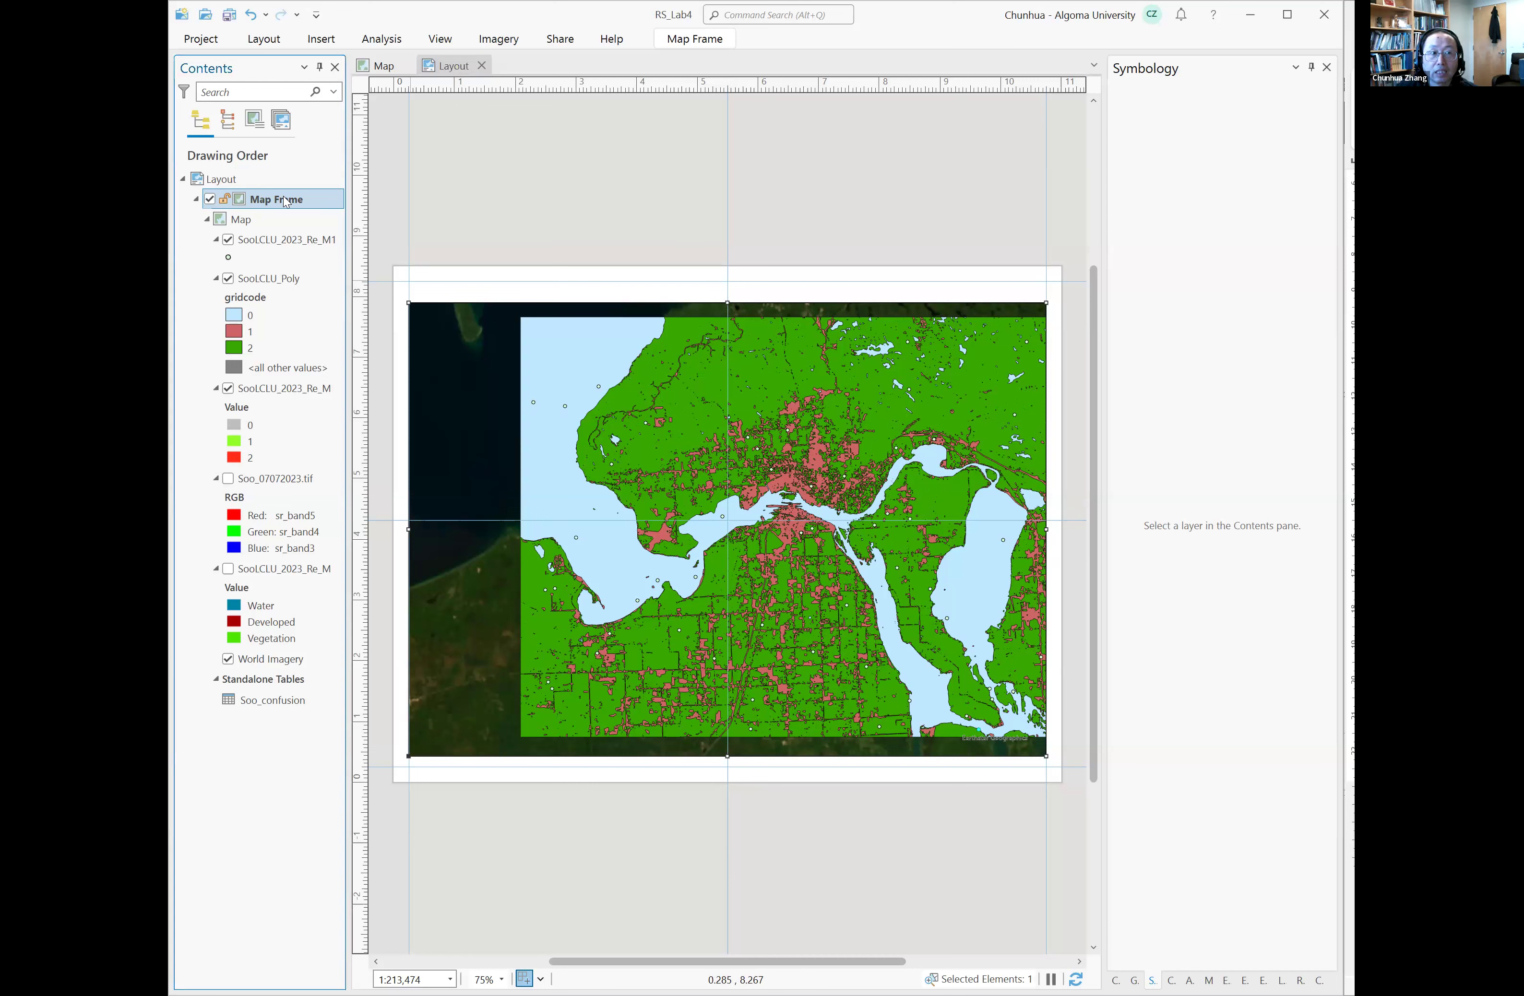
pyautogui.rightClick(271, 203)
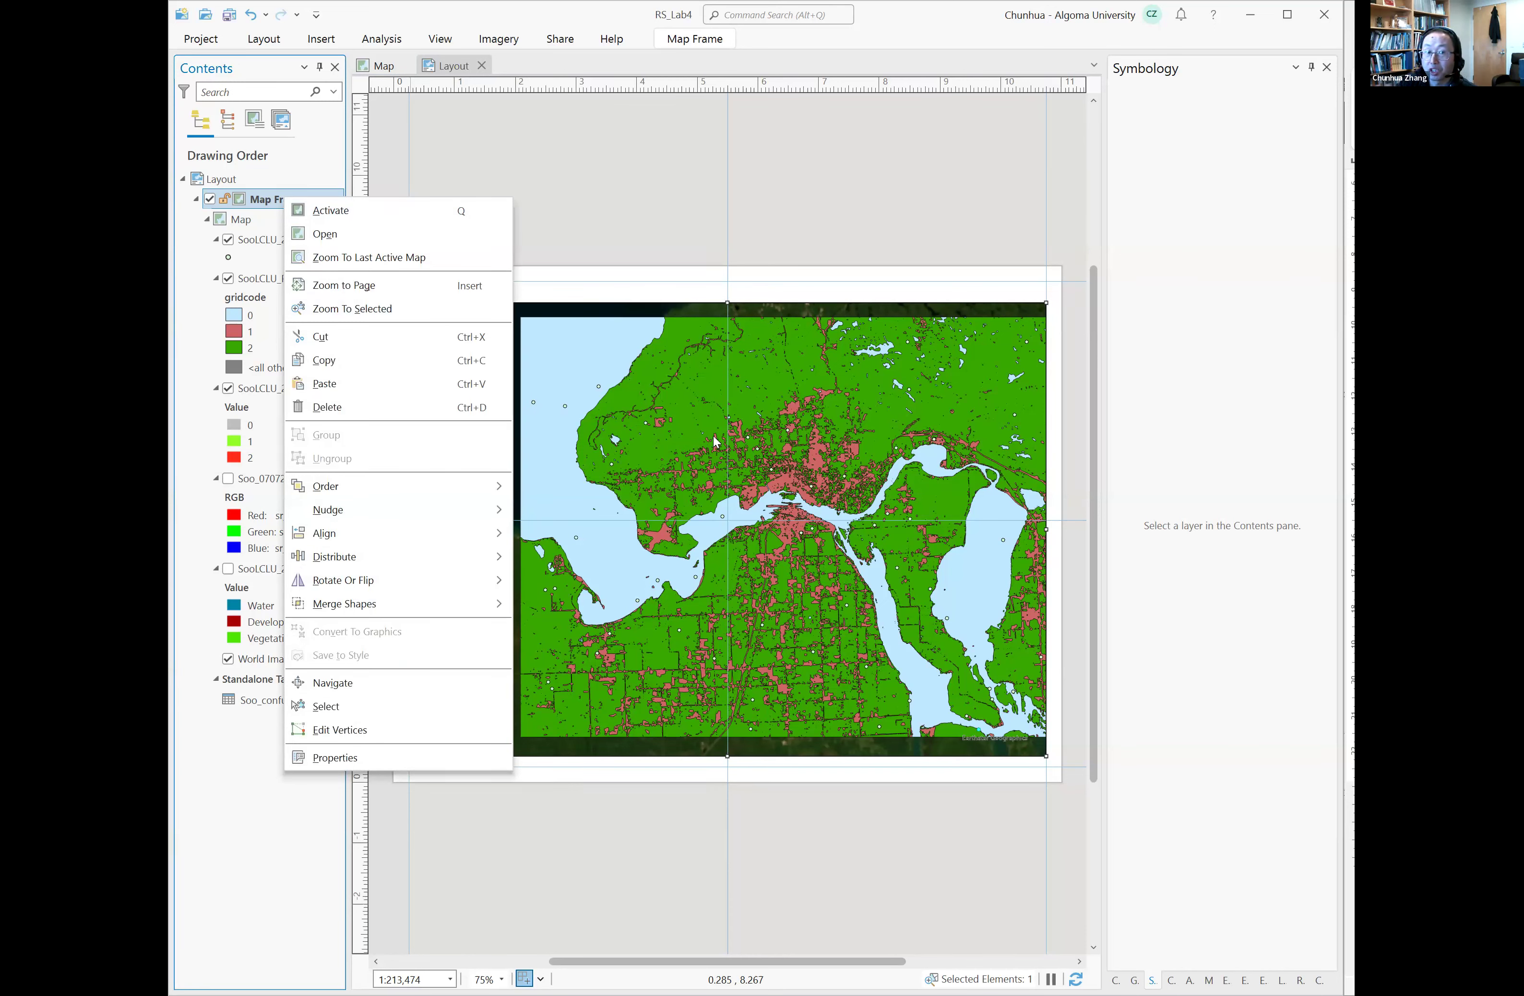
pyautogui.click(397, 212)
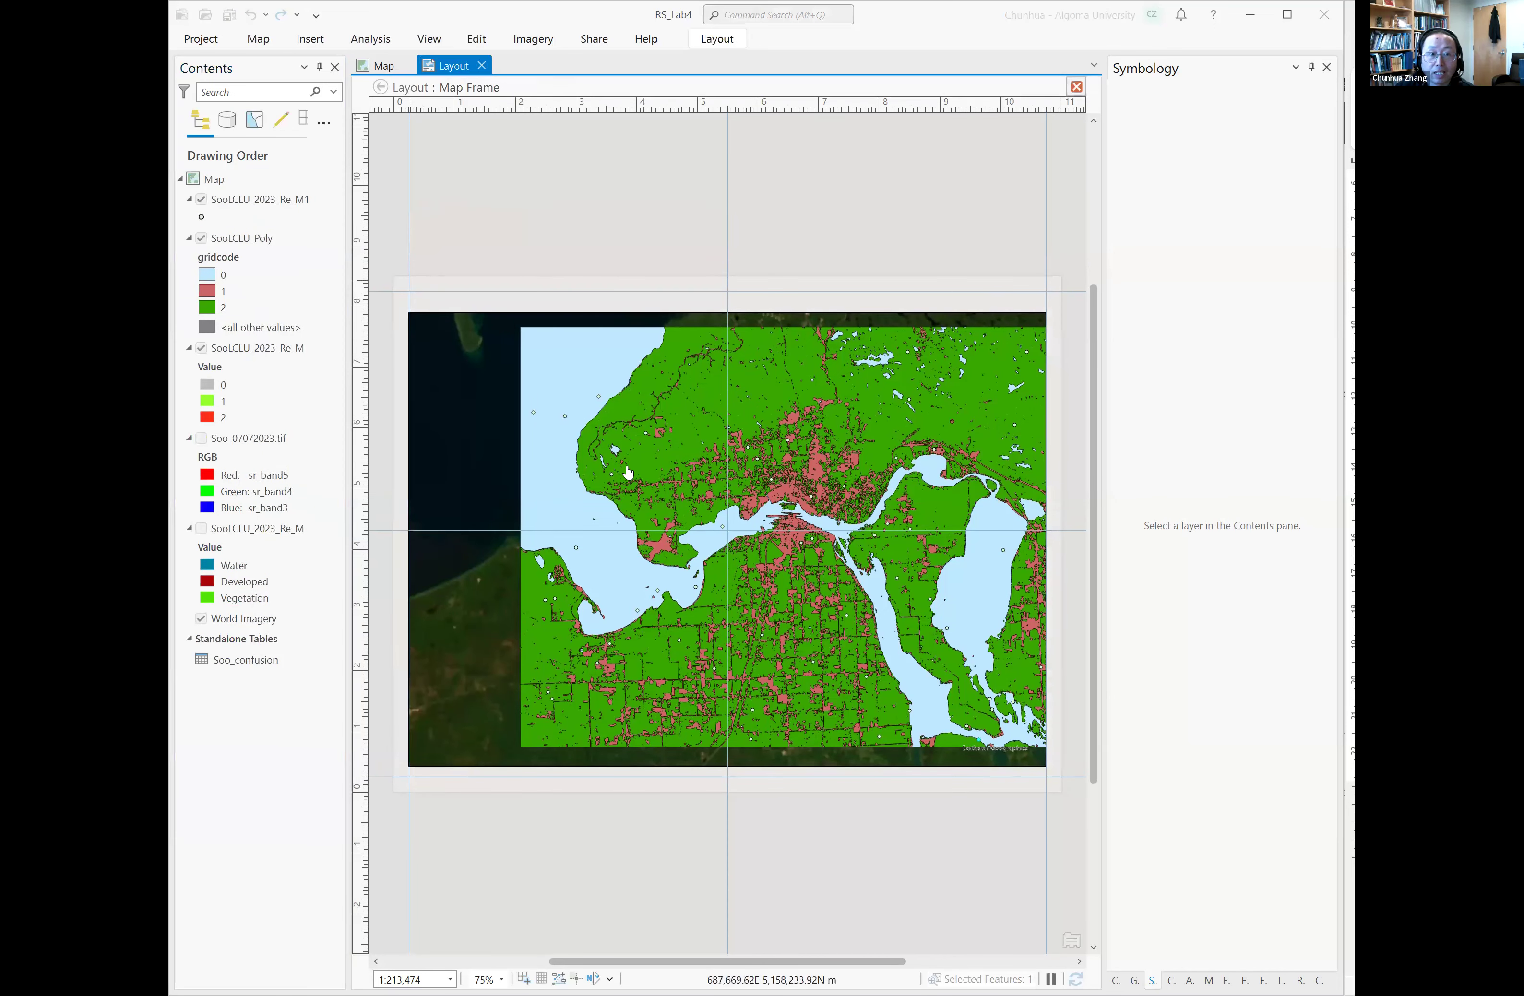
pyautogui.moveTo(659, 471); pyautogui.dragTo(593, 472)
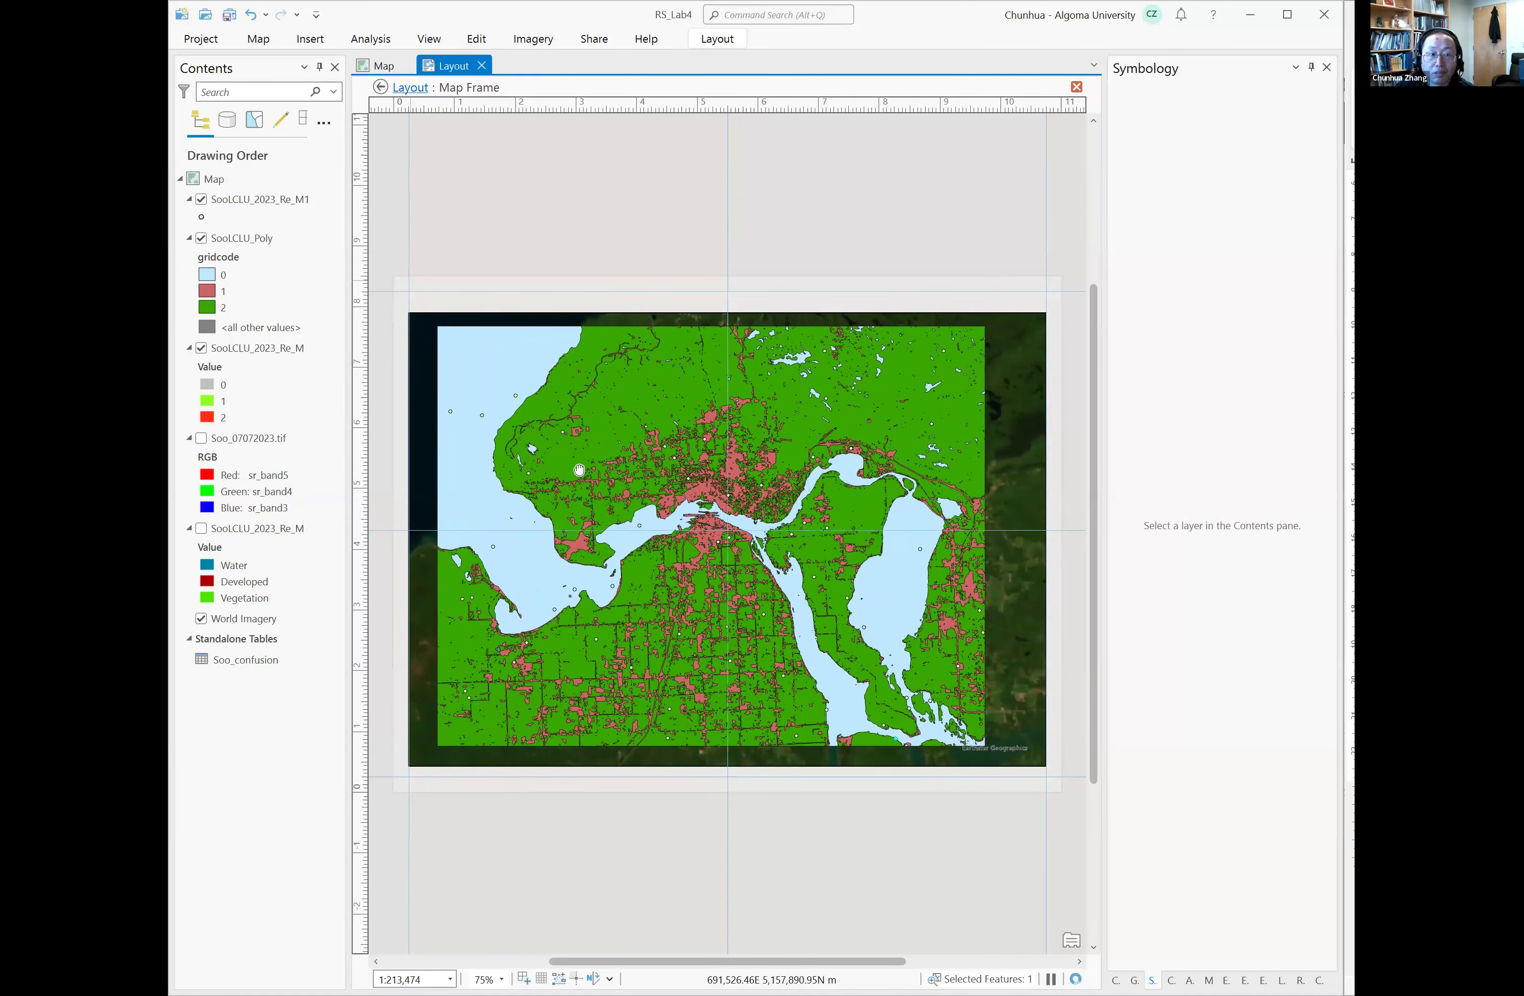
pyautogui.scroll(2, 595, 472)
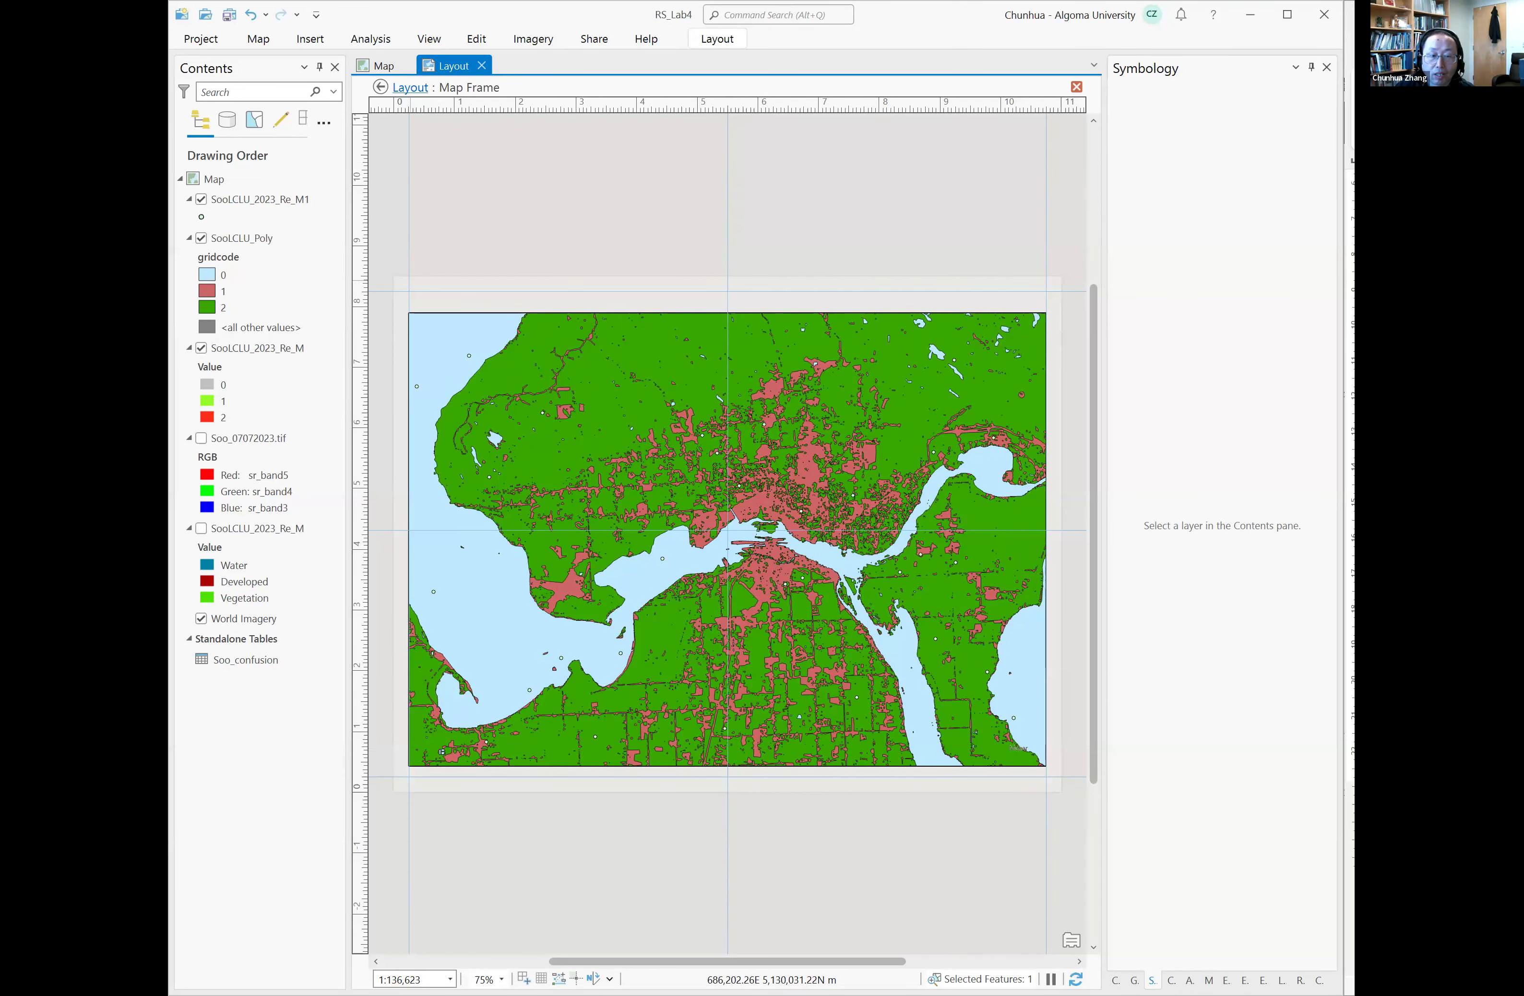
# Step: Set the map frame's scale to 1:200,000 and recentre the land cover map in the frame
pyautogui.click(392, 979)
pyautogui.write('200')
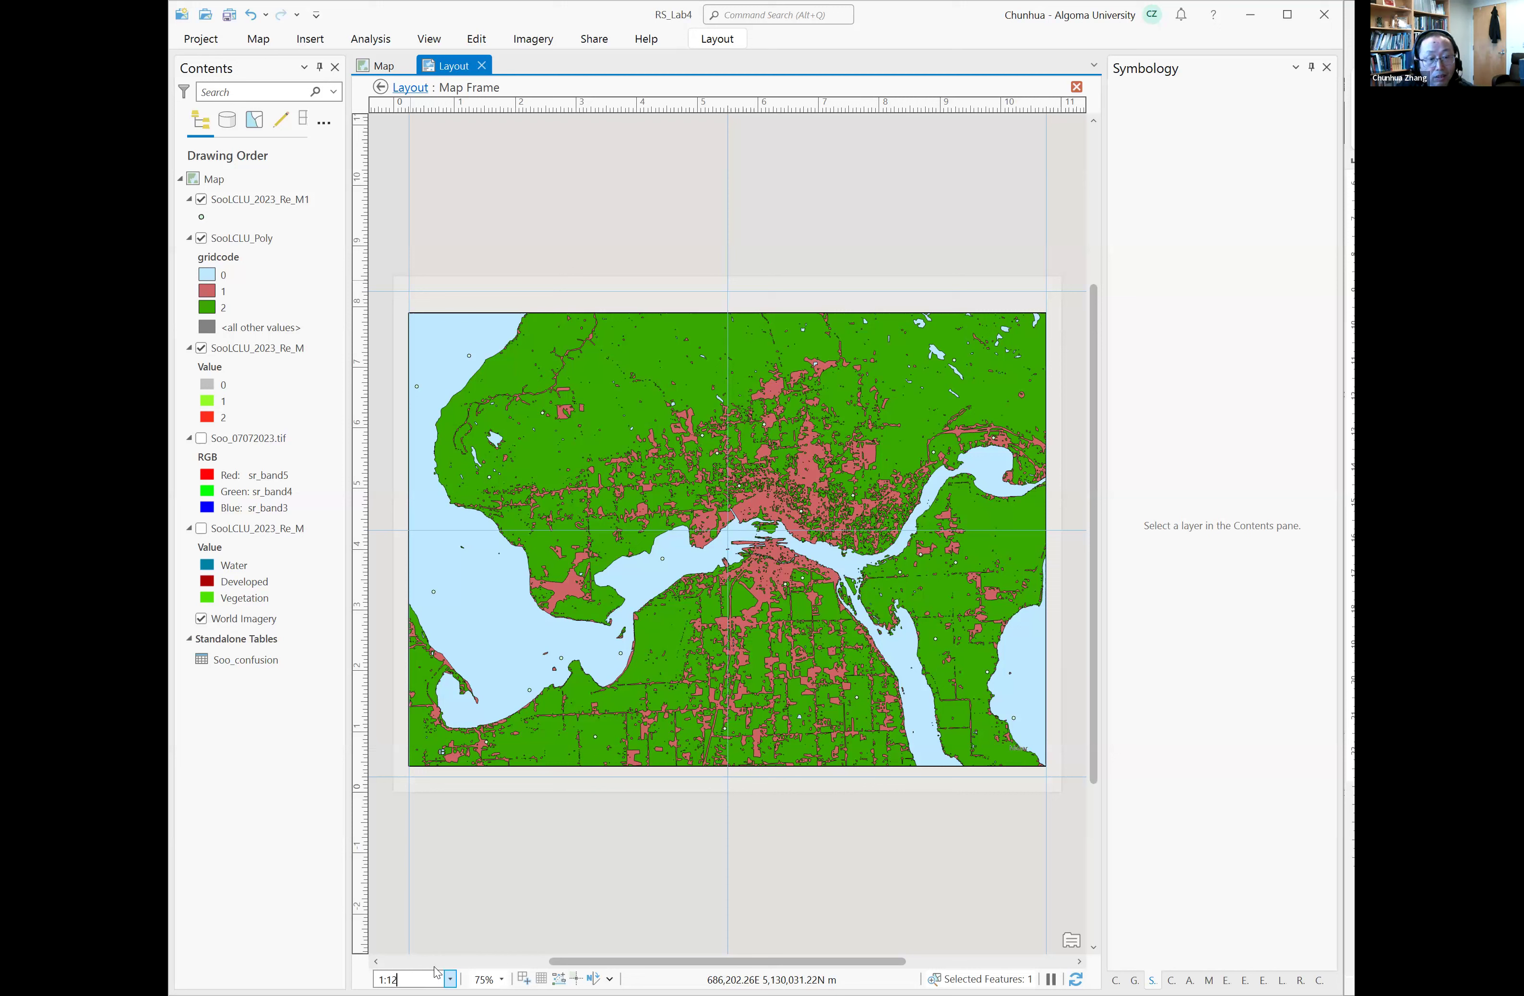
pyautogui.press('Left')
pyautogui.press('BackSpace')
pyautogui.press('Right')
pyautogui.press('Right')
pyautogui.press('Right')
pyautogui.write('000')
pyautogui.press('Return')
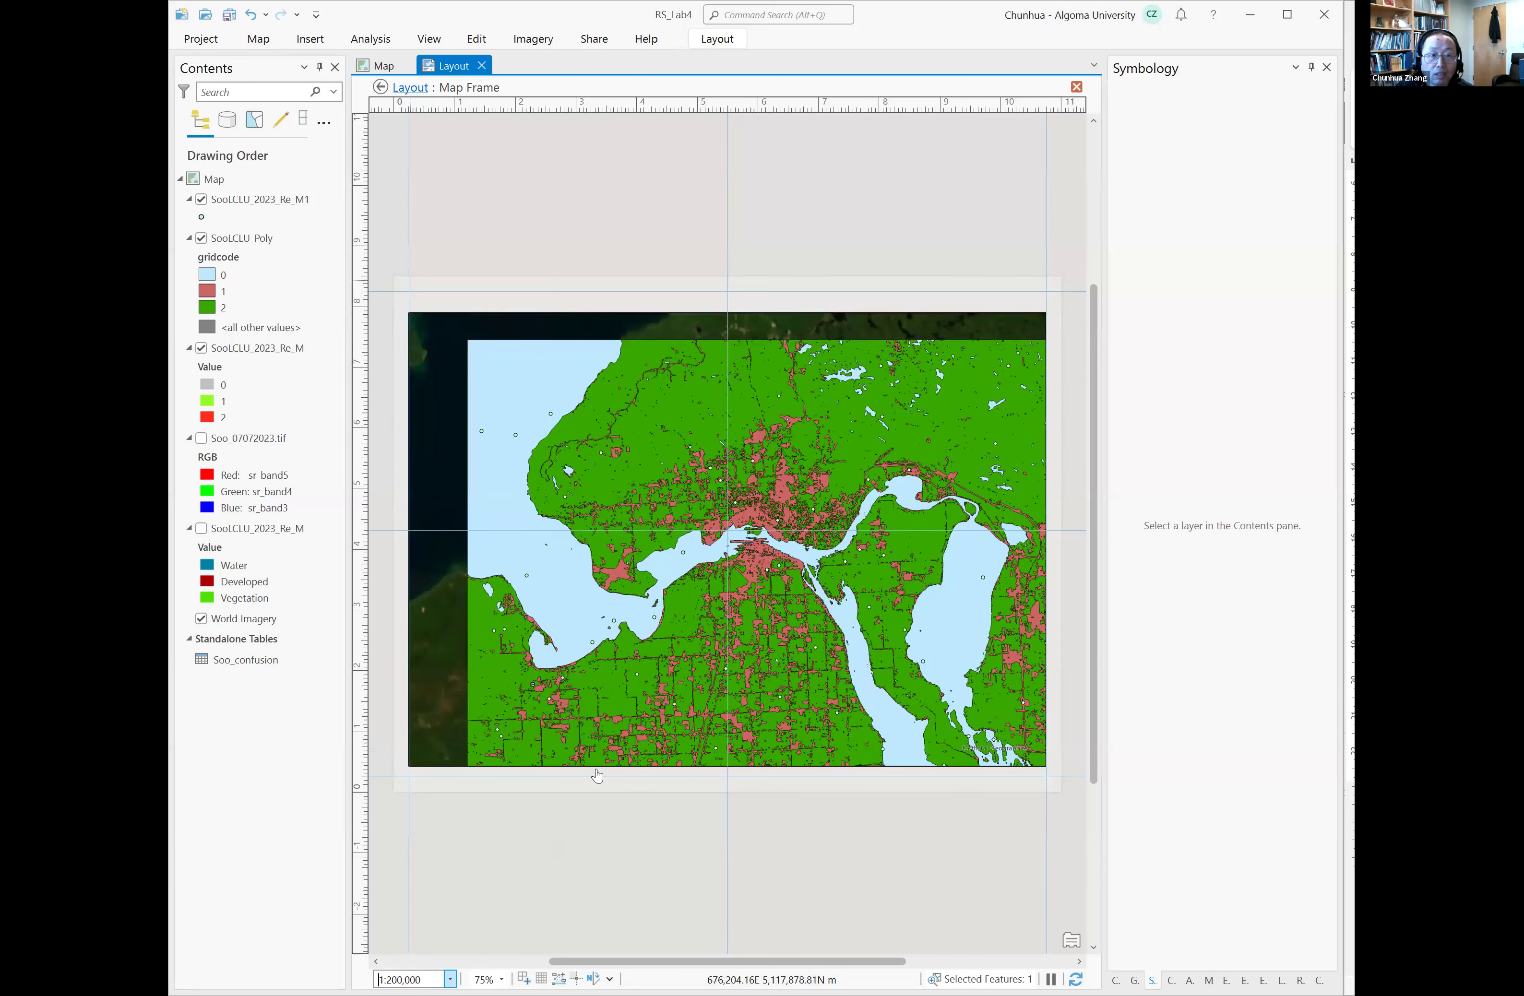
pyautogui.moveTo(631, 552); pyautogui.dragTo(614, 528)
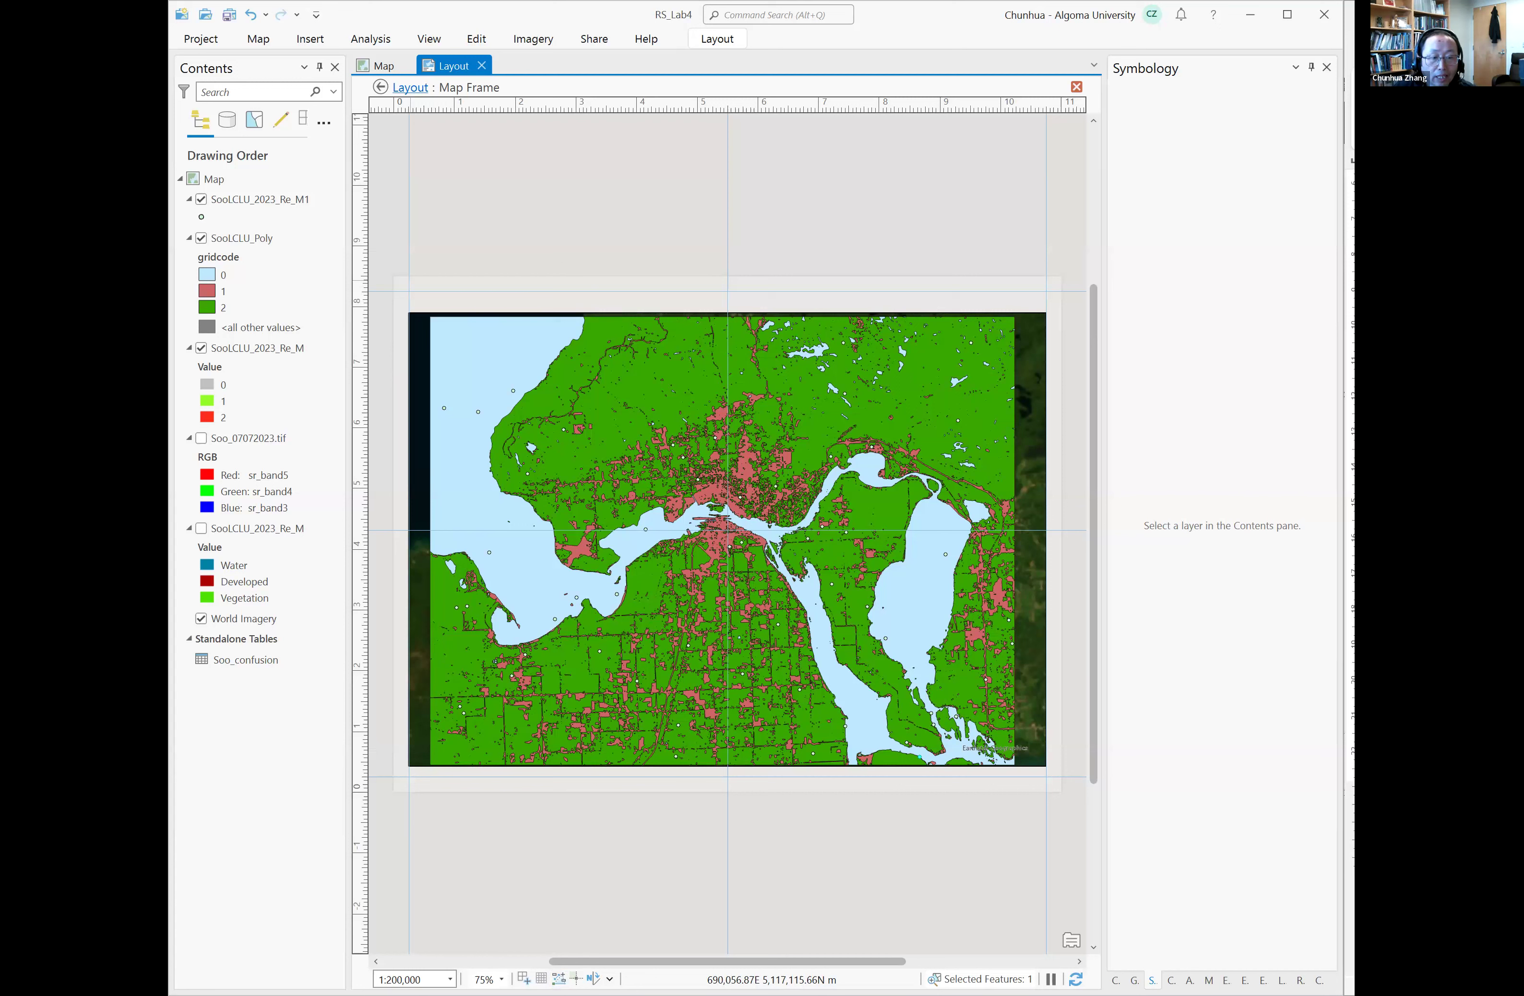
# Step: Enlarge the map frame's scale to 1:180,000 and shift the map slightly so the land cover fills the whole frame
pyautogui.click(450, 979)
pyautogui.click(420, 980)
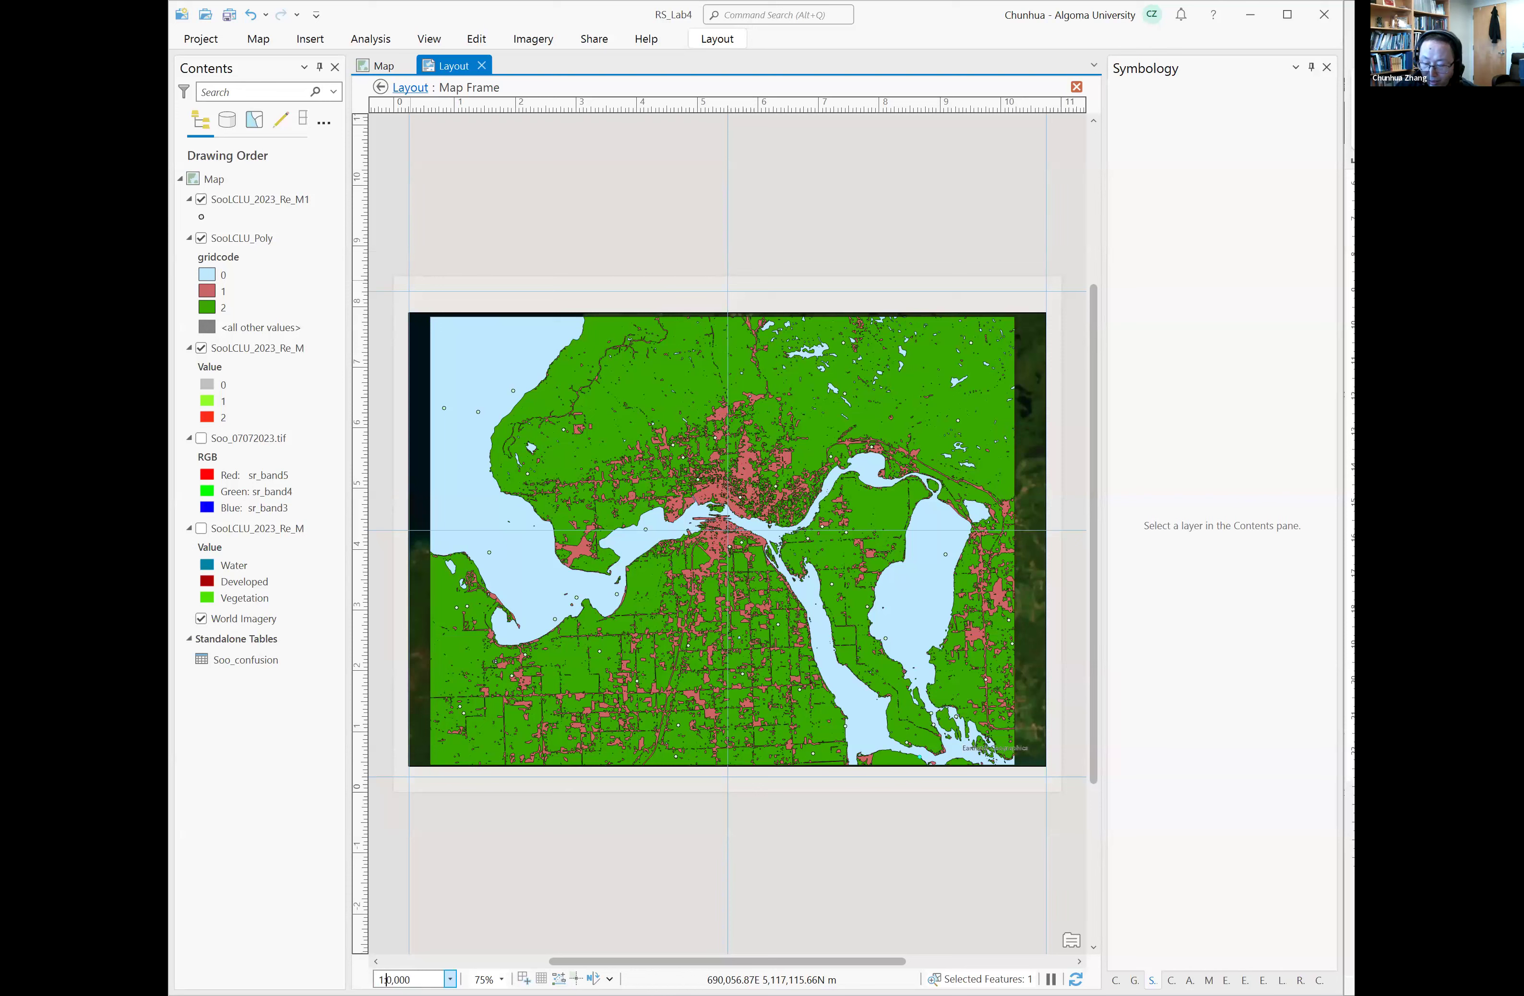
pyautogui.write('19')
pyautogui.press('Return')
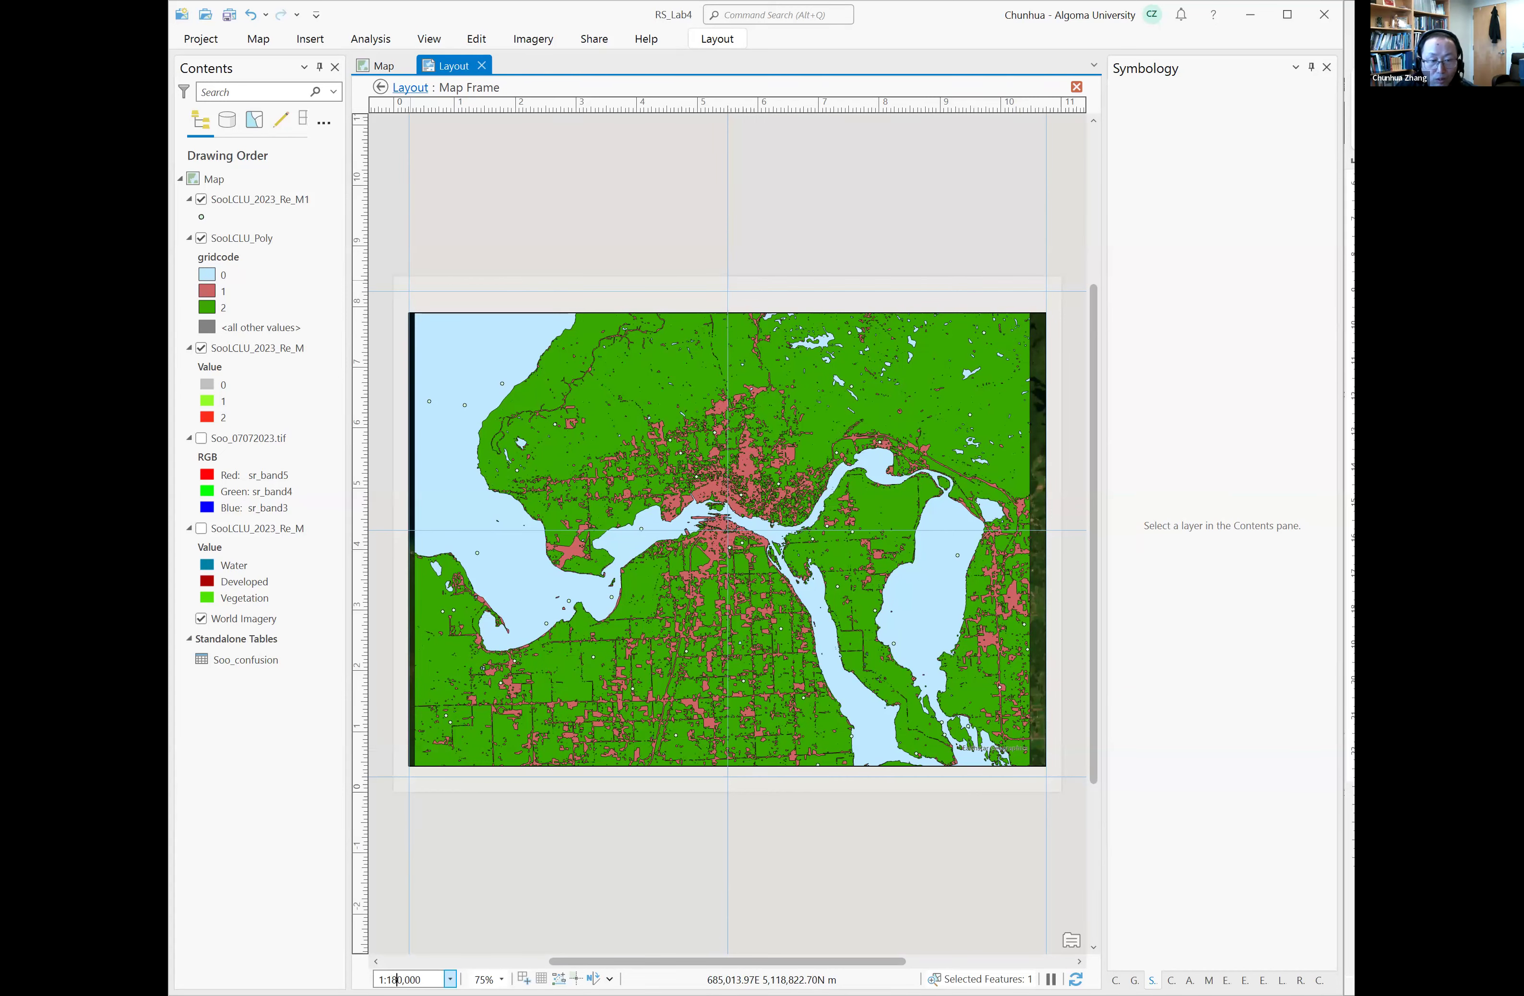
pyautogui.press('Return')
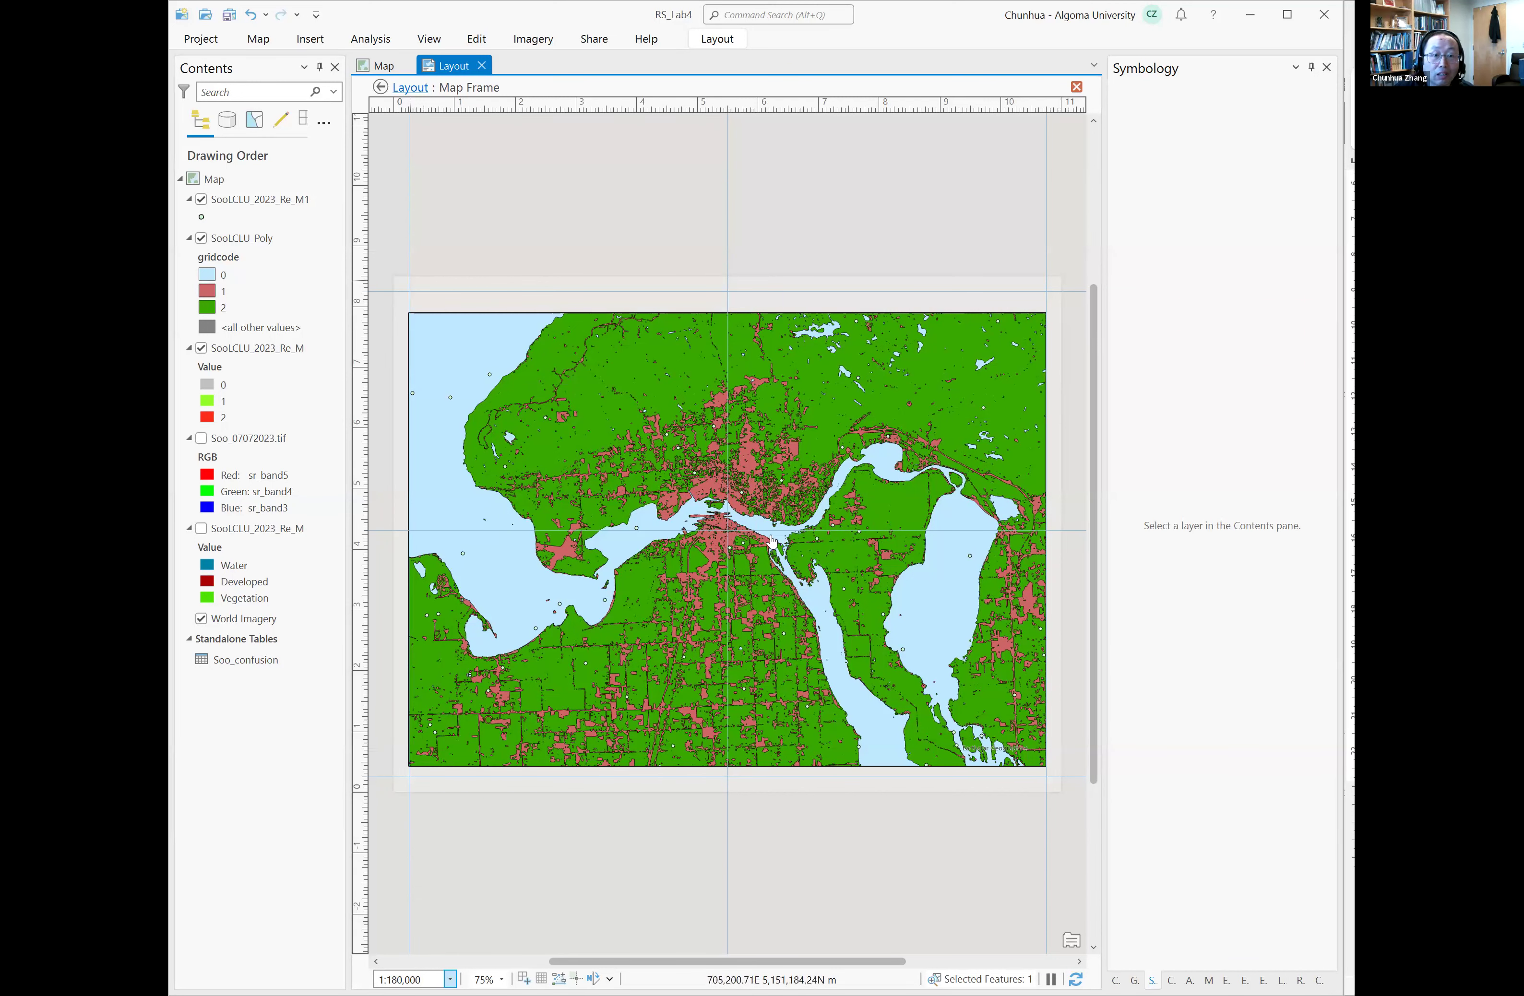
pyautogui.moveTo(775, 540)
pyautogui.mouseDown()
pyautogui.moveTo(760, 558)
pyautogui.moveTo(780, 558)
pyautogui.mouseUp()
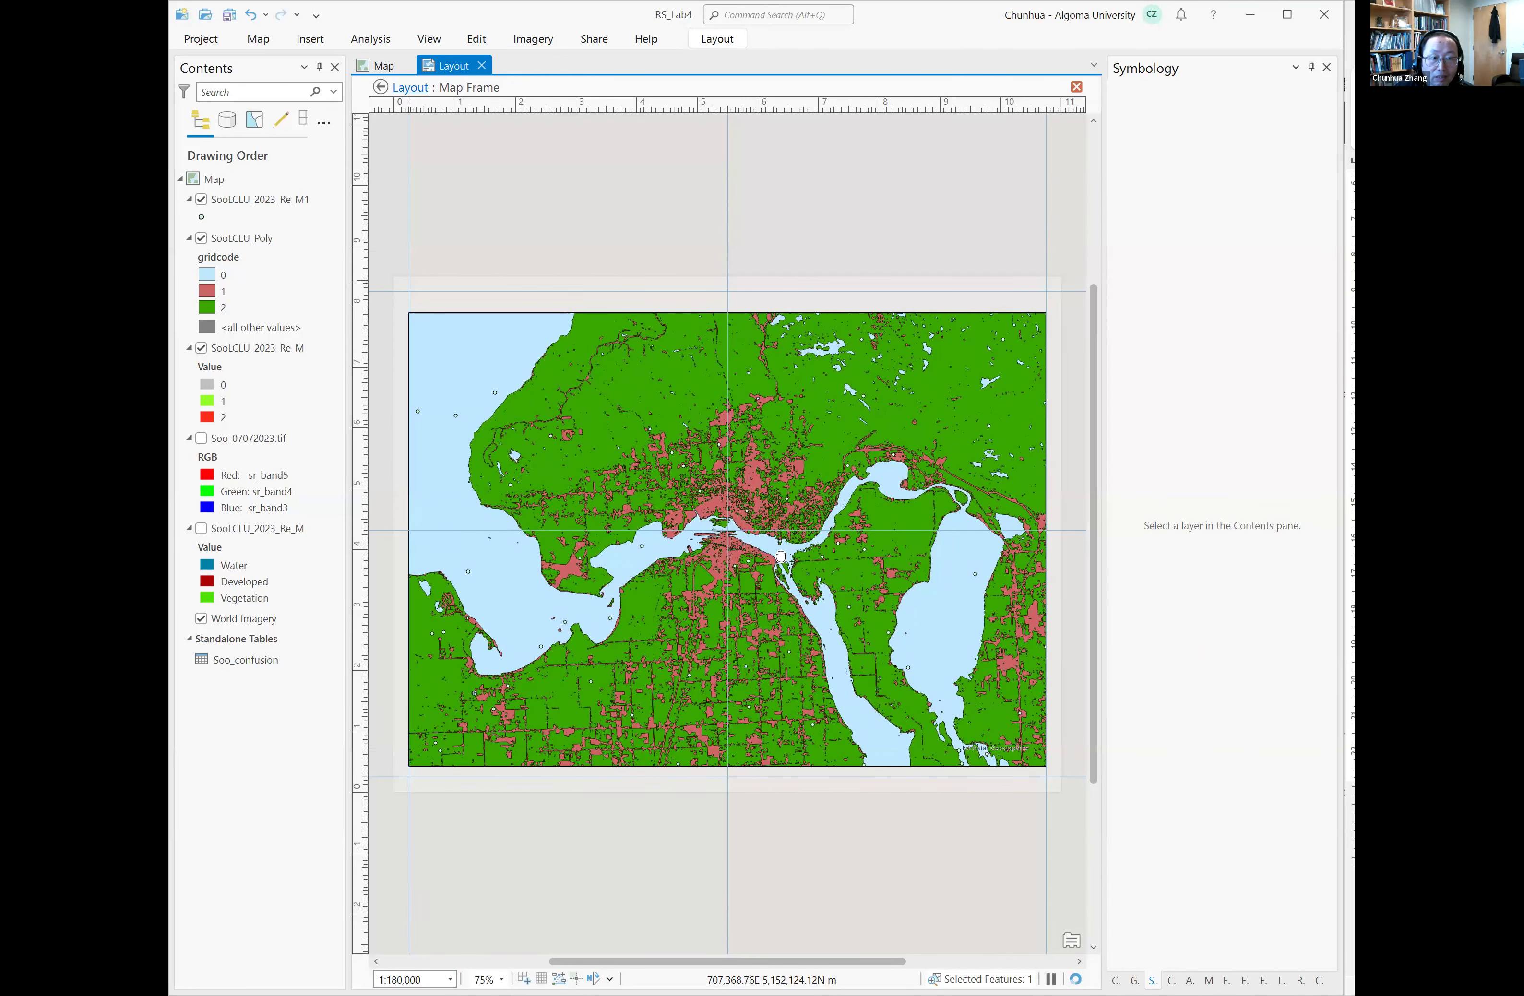
pyautogui.moveTo(781, 556); pyautogui.dragTo(781, 558)
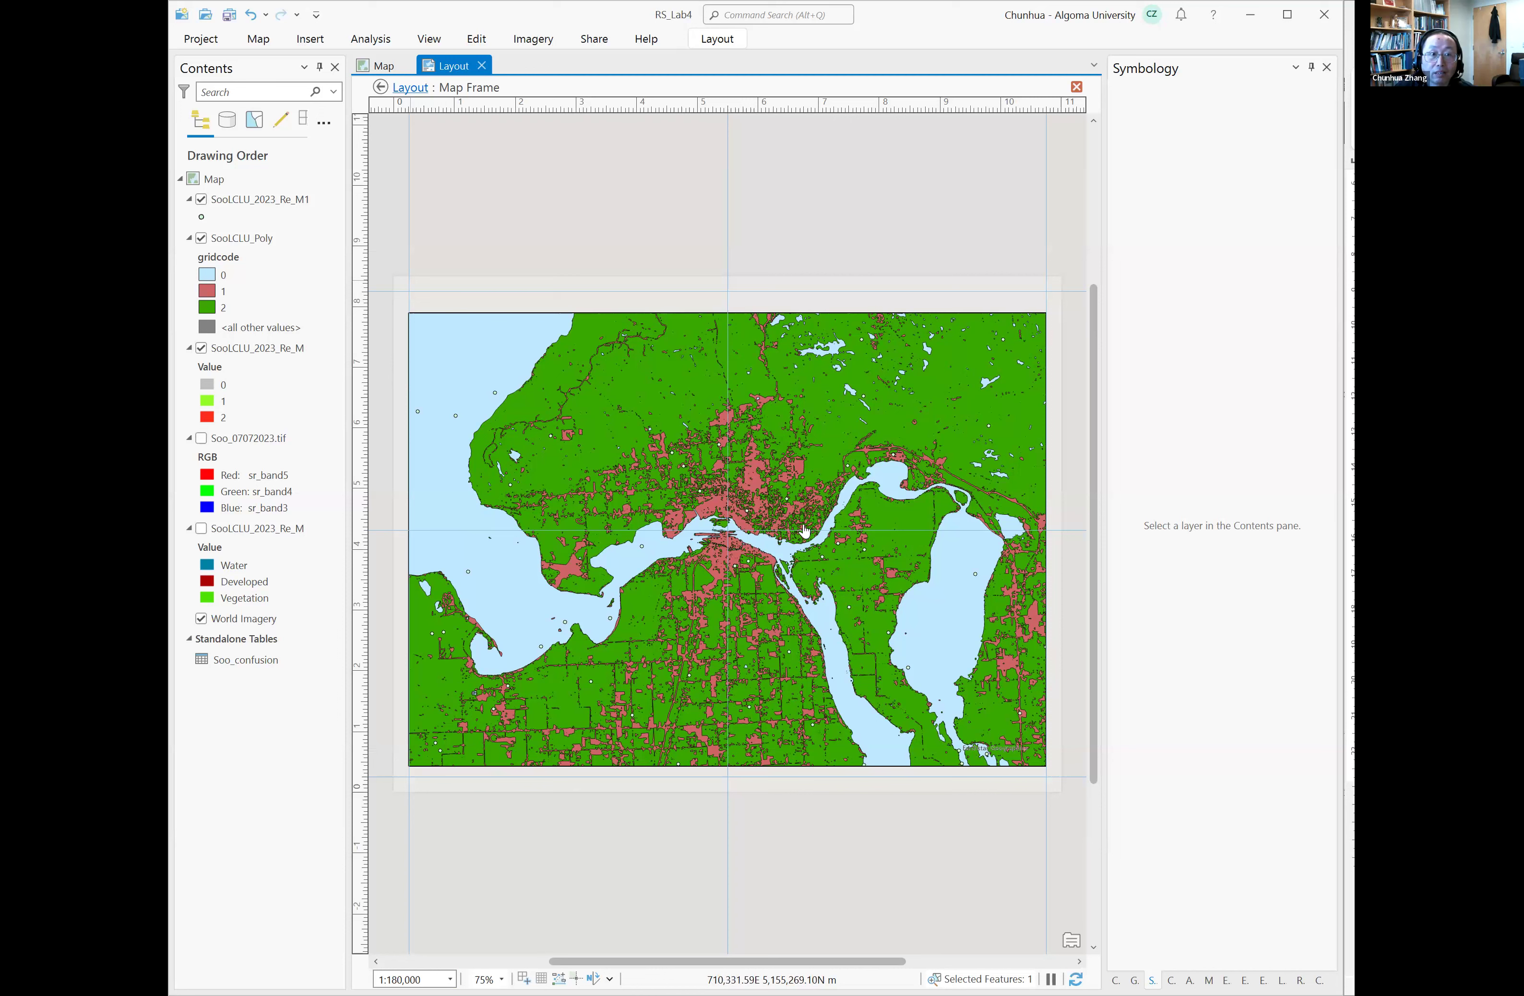
# Step: Close the map frame activation to return to the layout tools
pyautogui.click(278, 202)
pyautogui.click(717, 39)
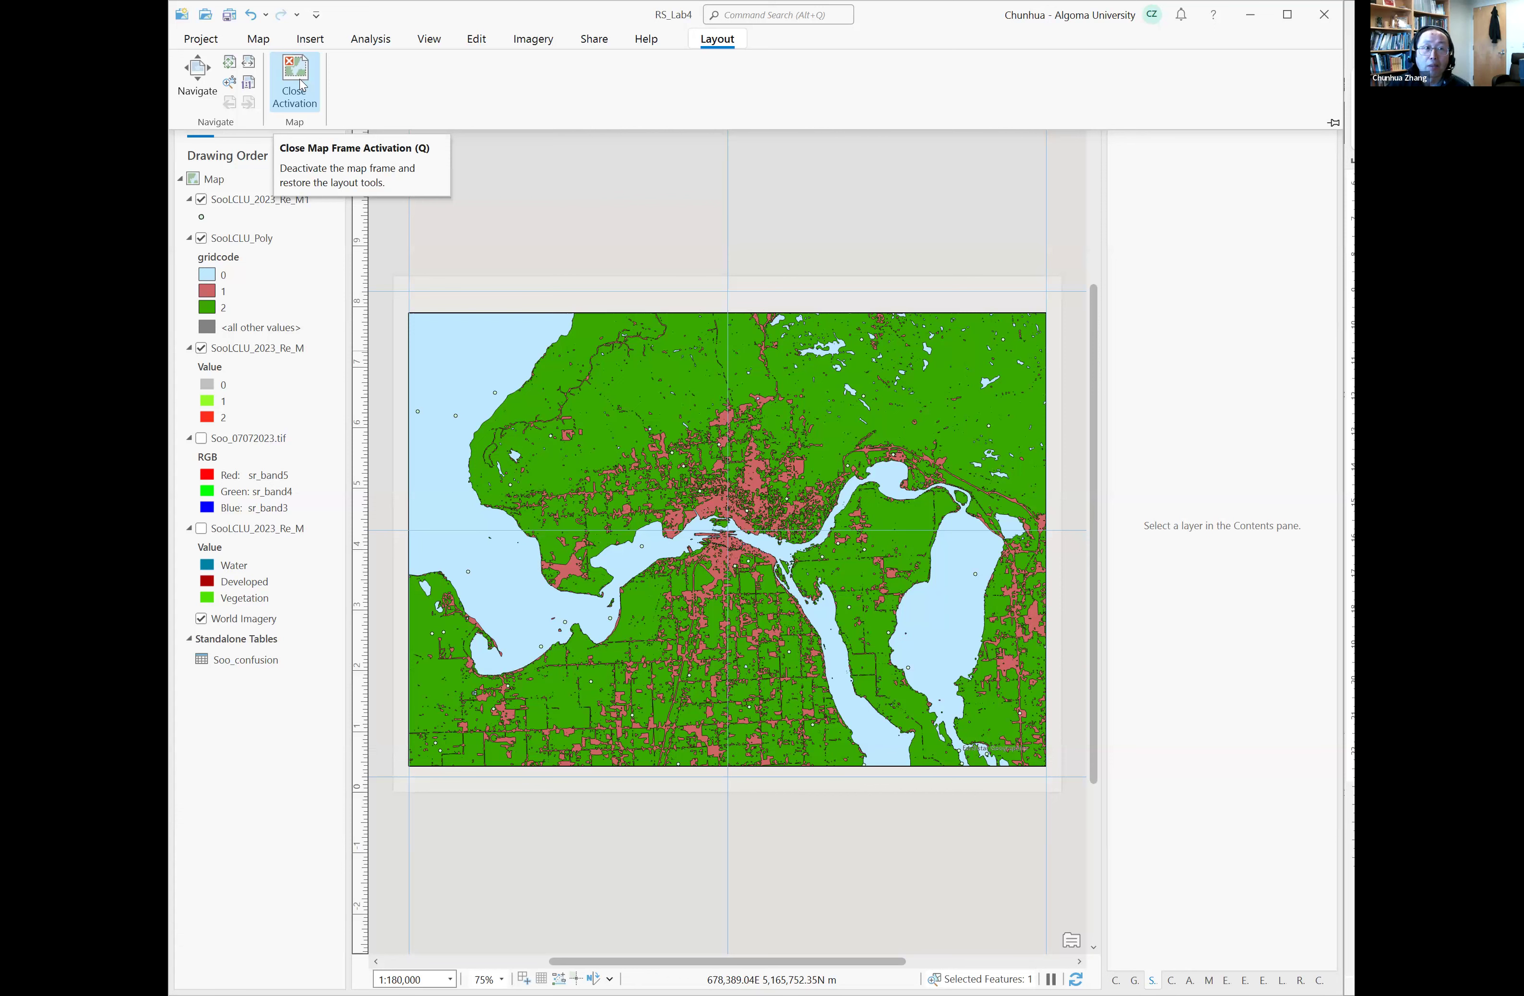
pyautogui.click(299, 83)
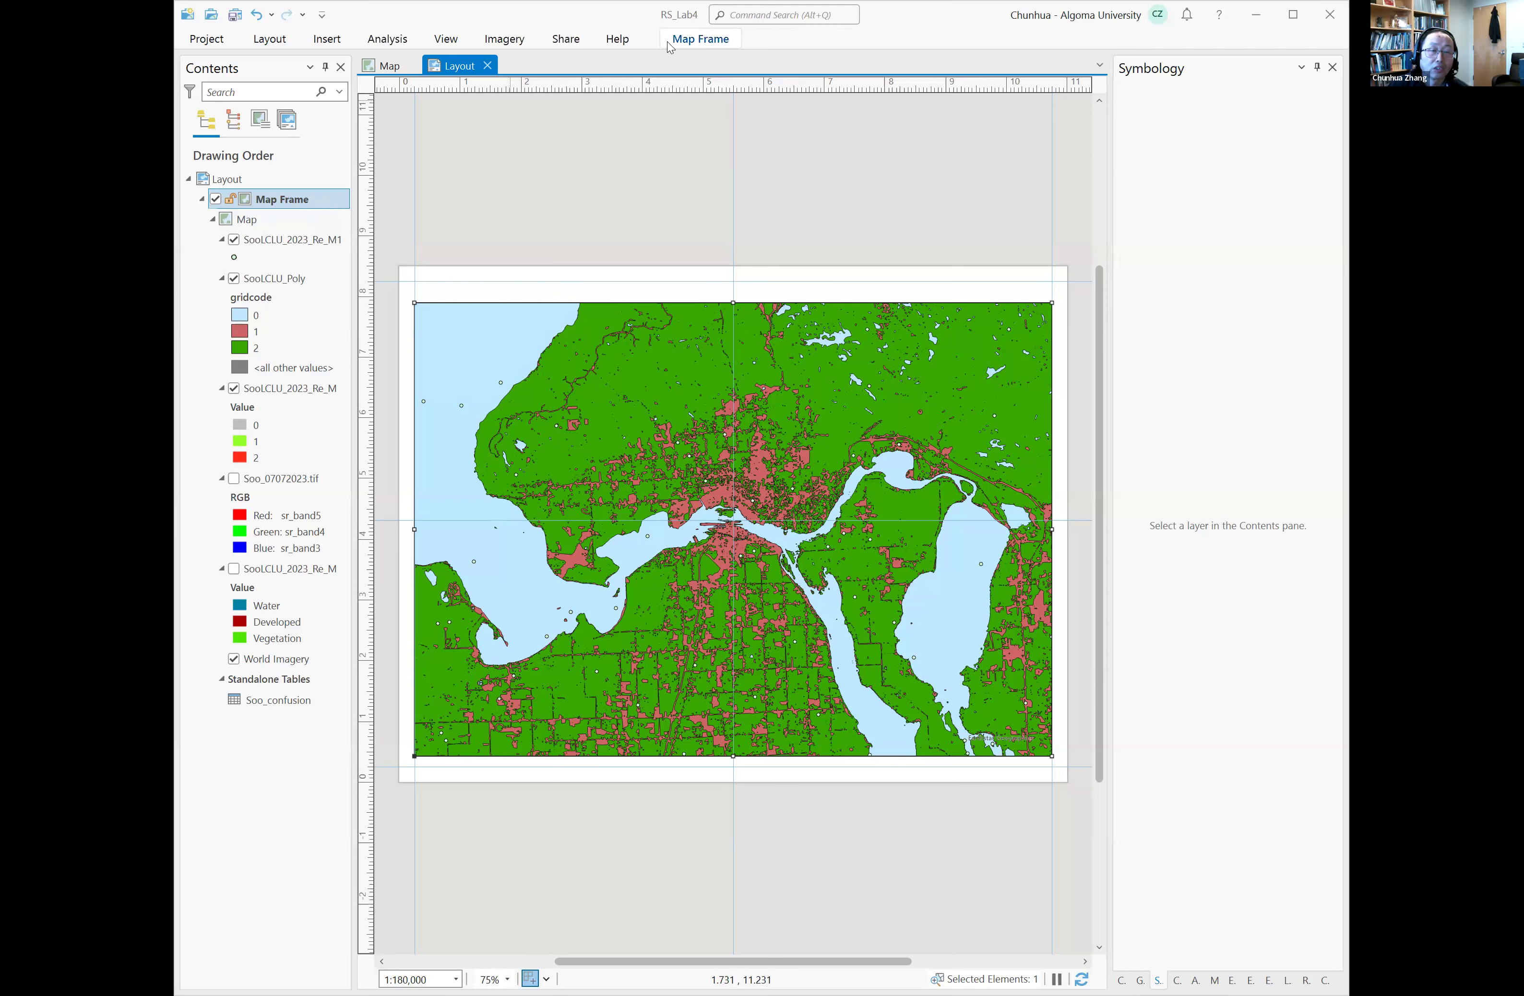
# Step: Try placing a Legend 1 style legend over the southeastern part of the map frame, and remove it
pyautogui.click(331, 41)
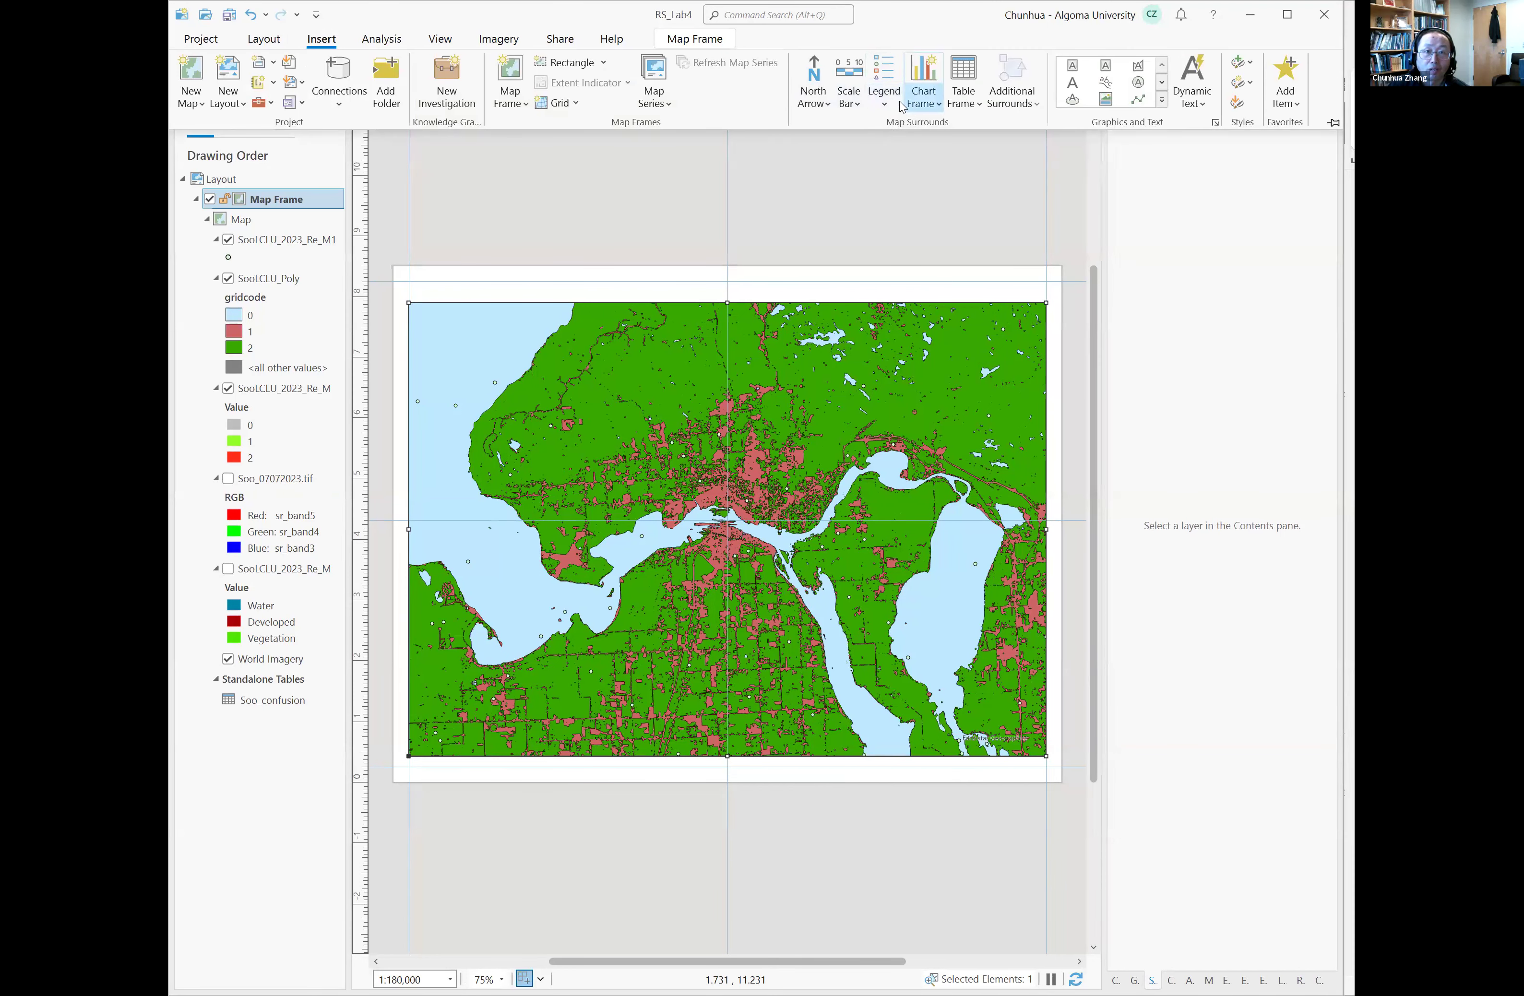
pyautogui.click(883, 97)
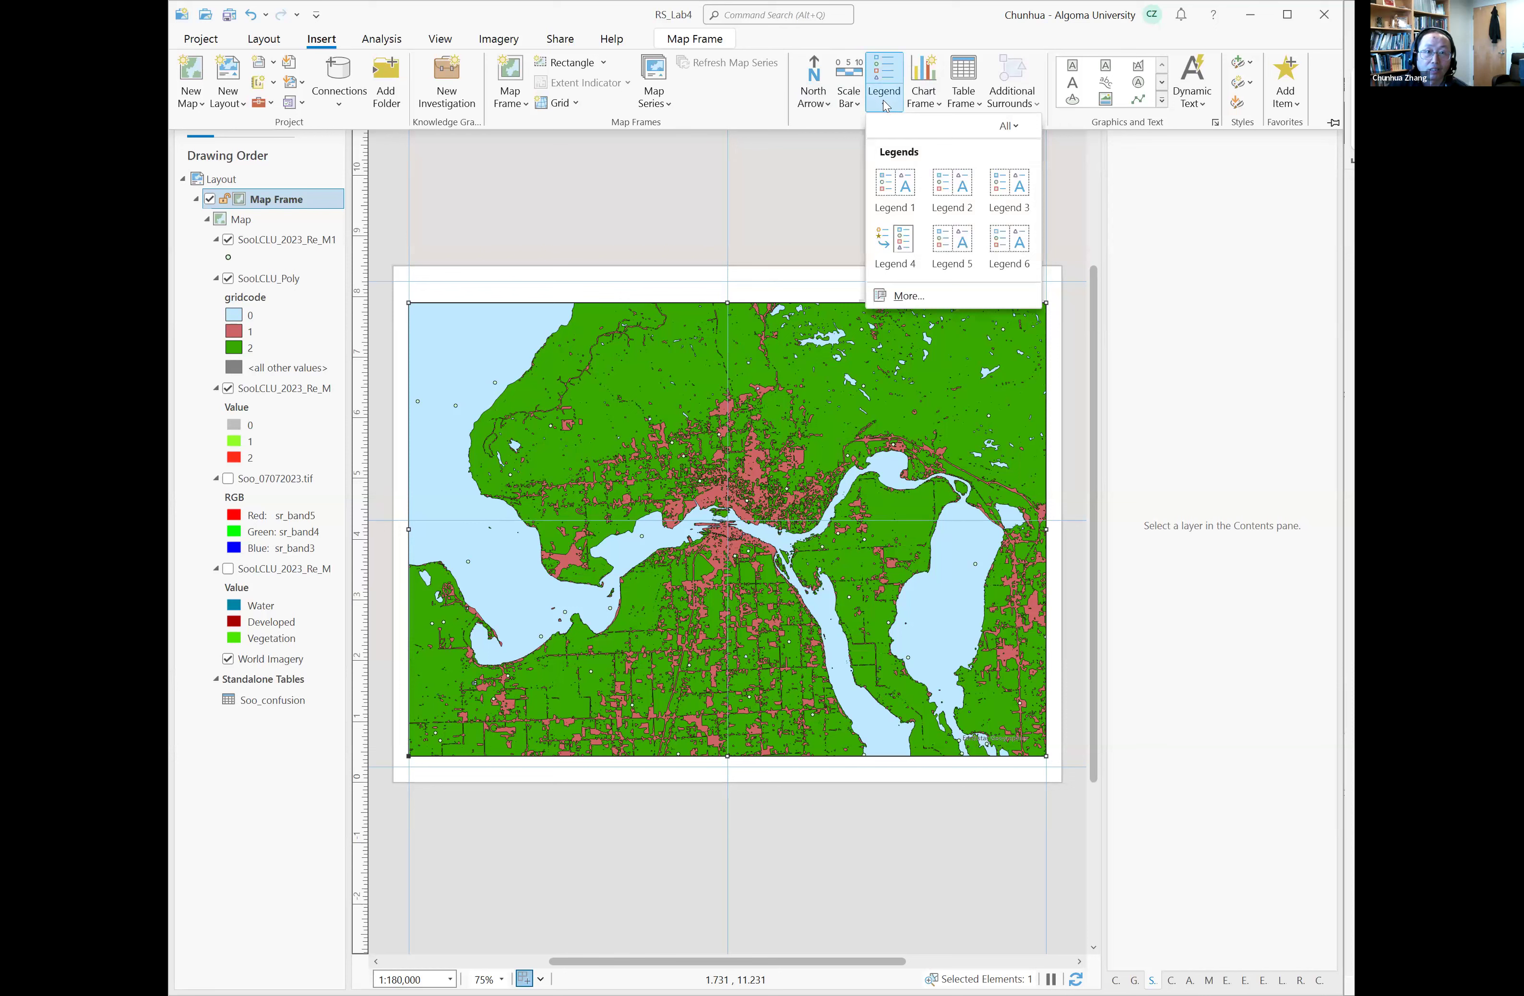
pyautogui.click(904, 199)
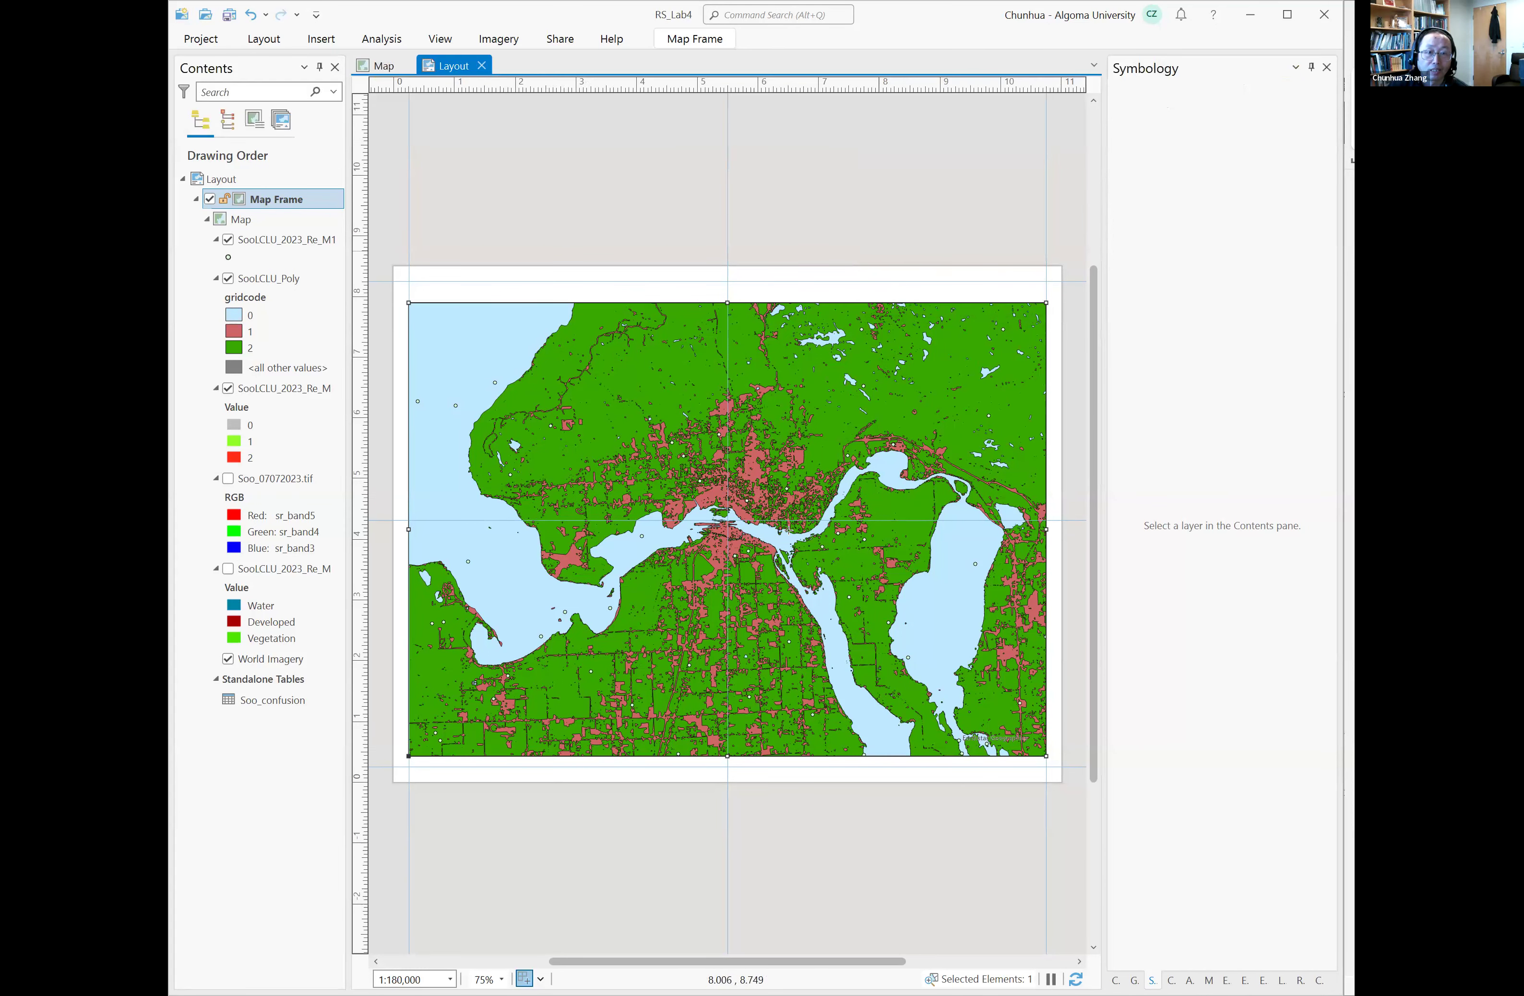
pyautogui.moveTo(847, 680); pyautogui.dragTo(946, 755)
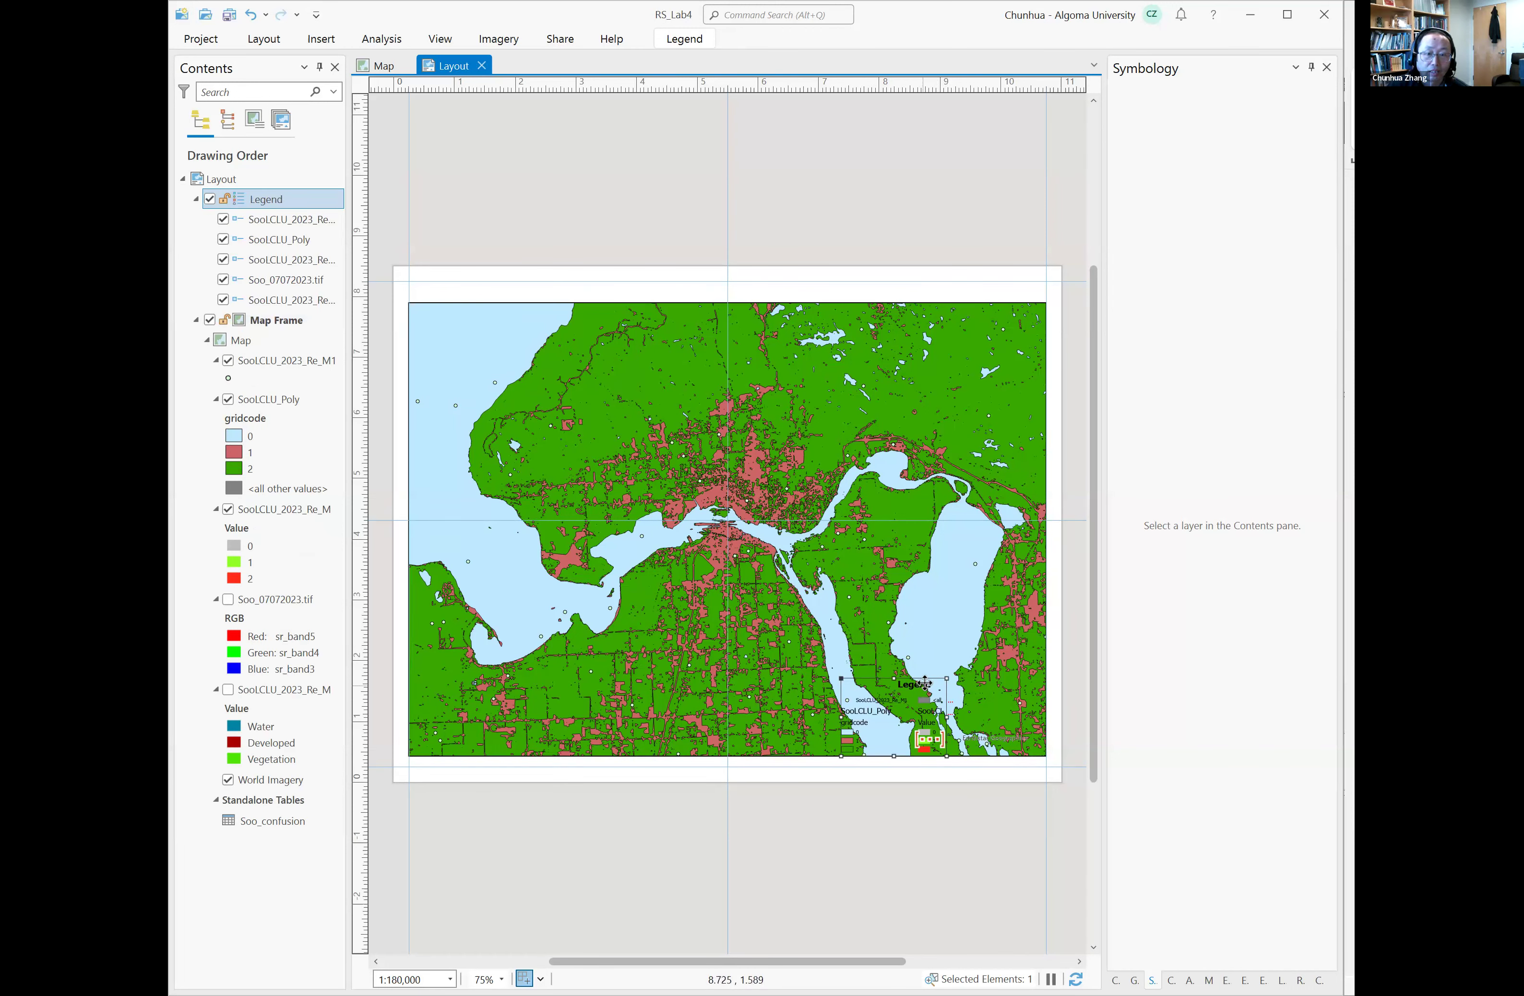
pyautogui.moveTo(925, 682); pyautogui.dragTo(985, 574)
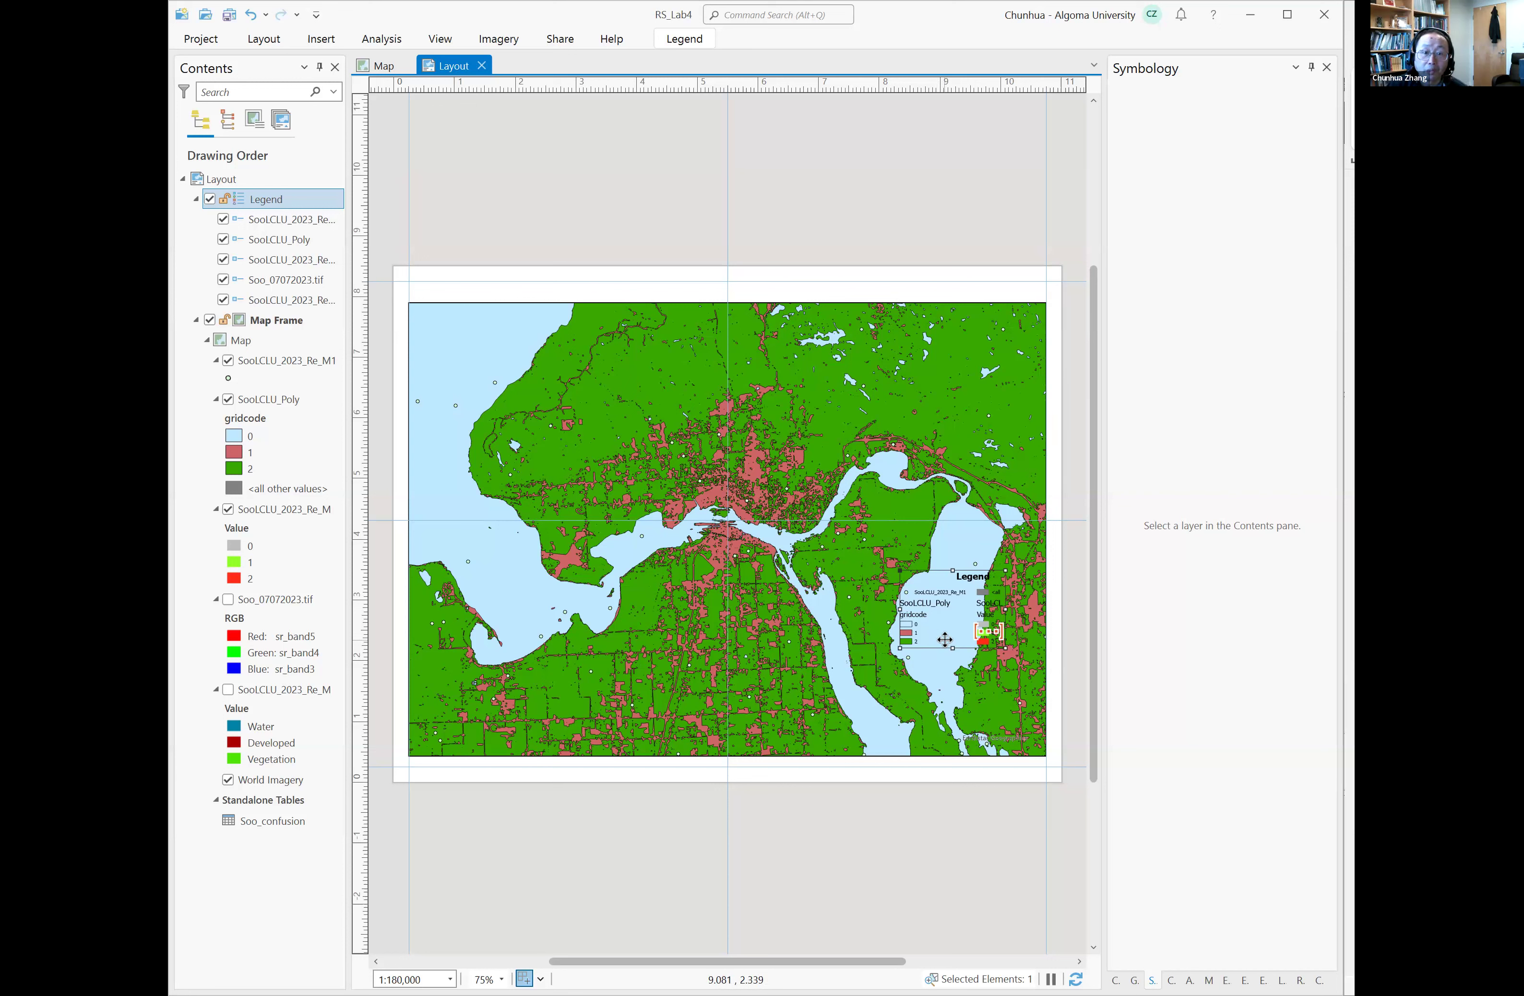
pyautogui.press('Delete')
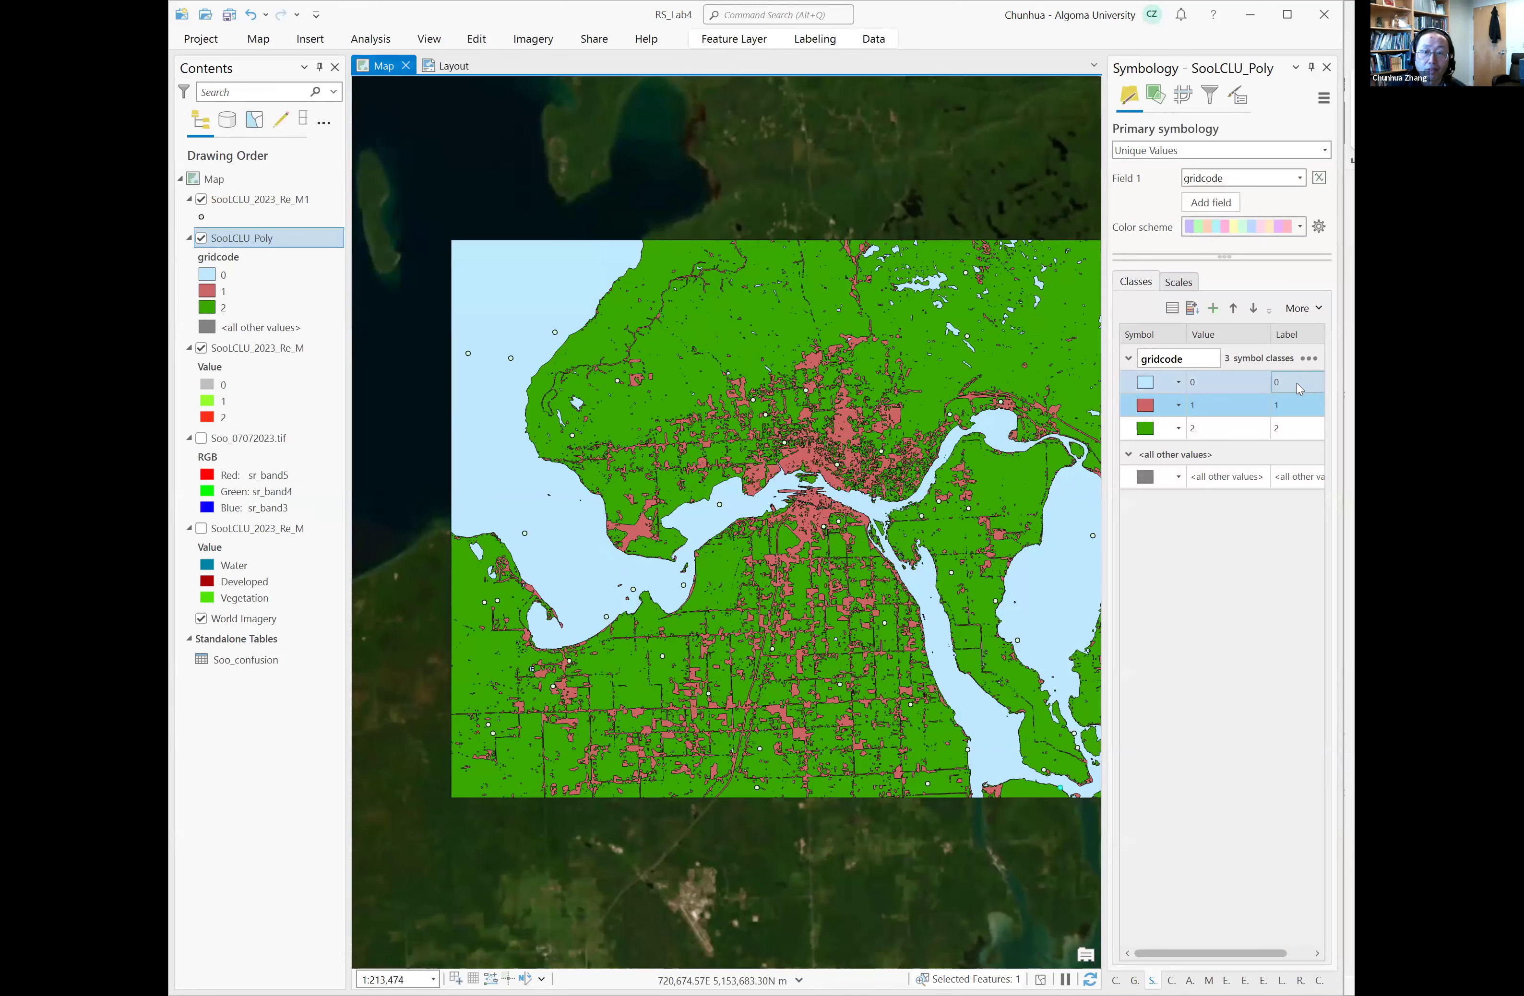
# Step: Relabel SooLCLU_Poly's gridcode classes in the map's symbology: 0 as Water, 1 as Developed and 2 as Vegetation
pyautogui.doubleClick(1296, 383)
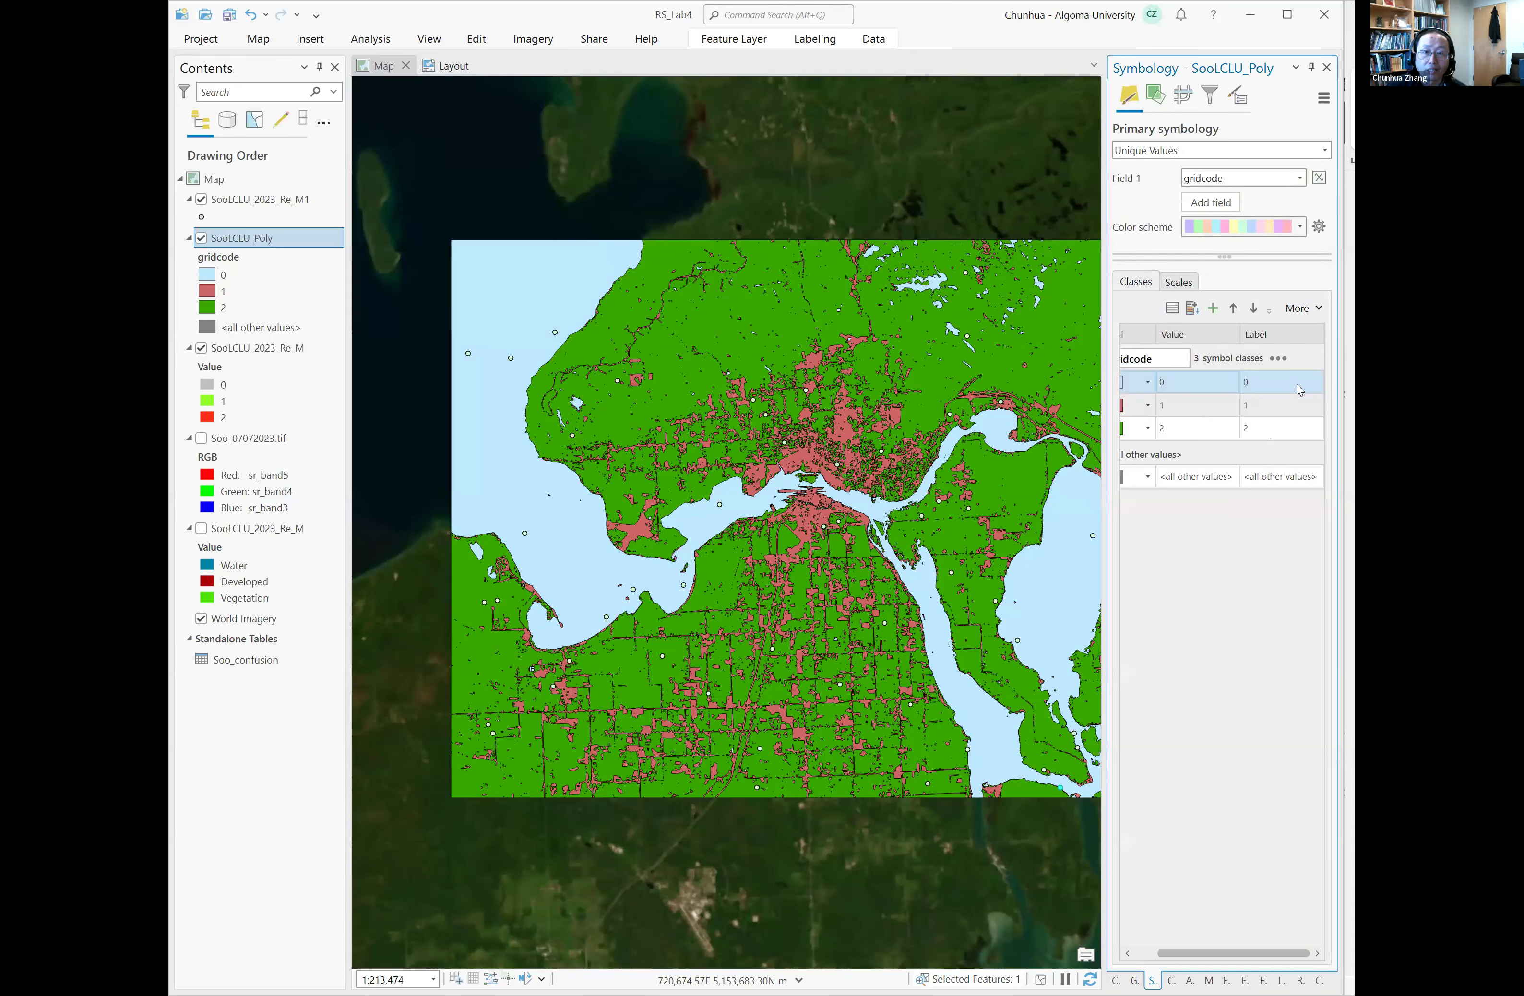
pyautogui.write('Water')
pyautogui.press('Return')
pyautogui.doubleClick(1307, 405)
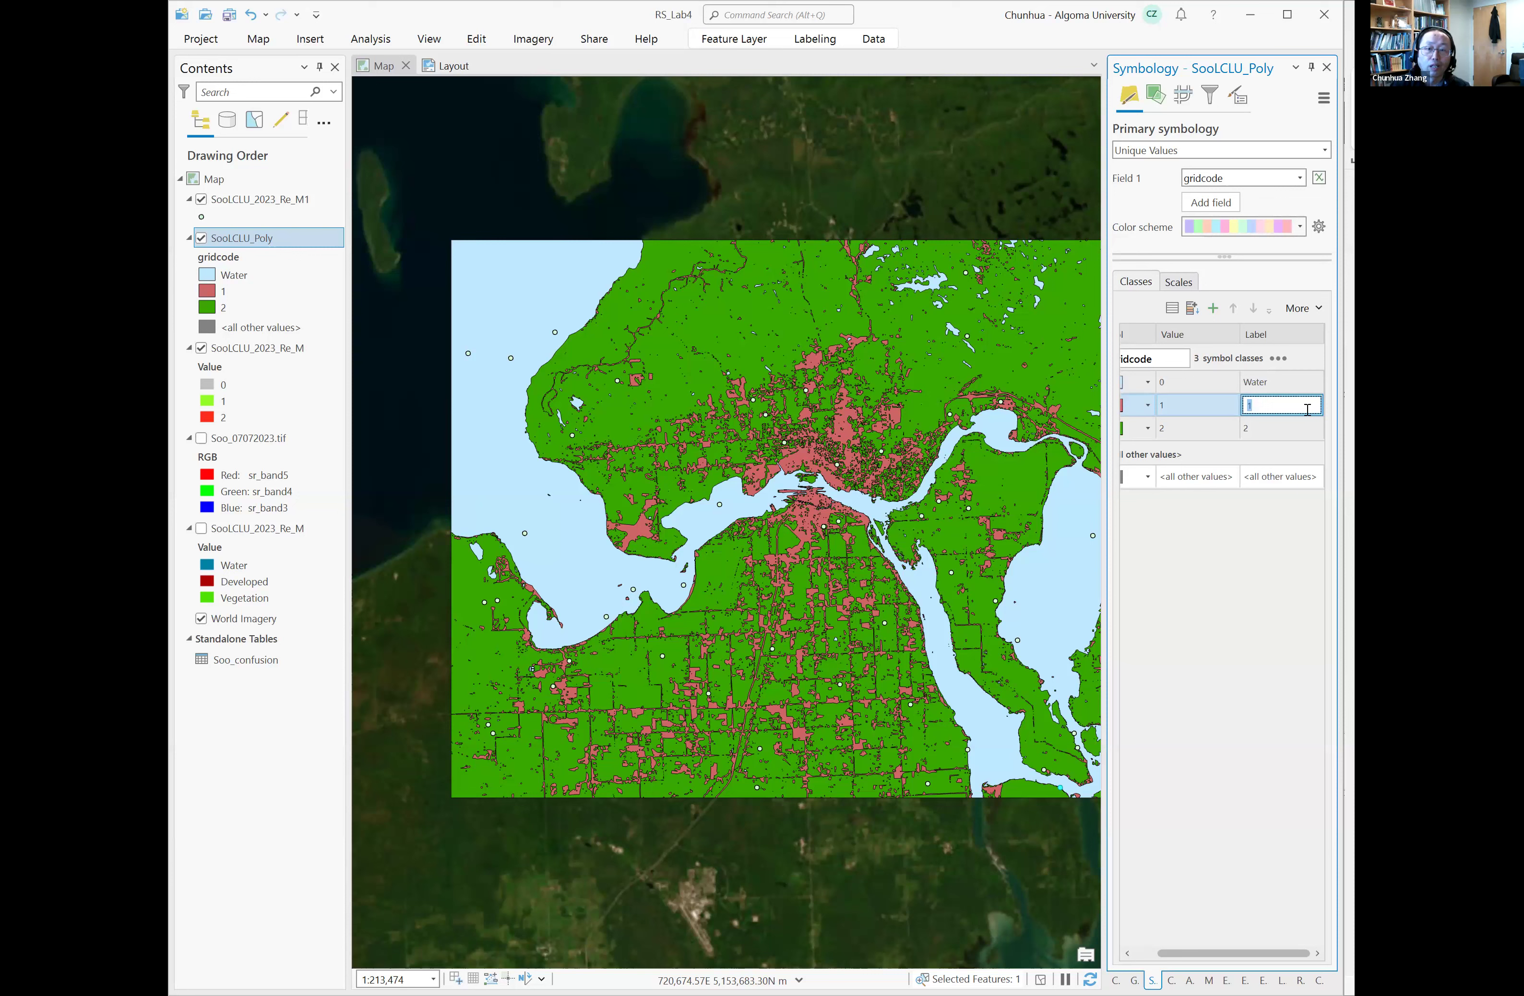
pyautogui.write('eloped')
pyautogui.press('Return')
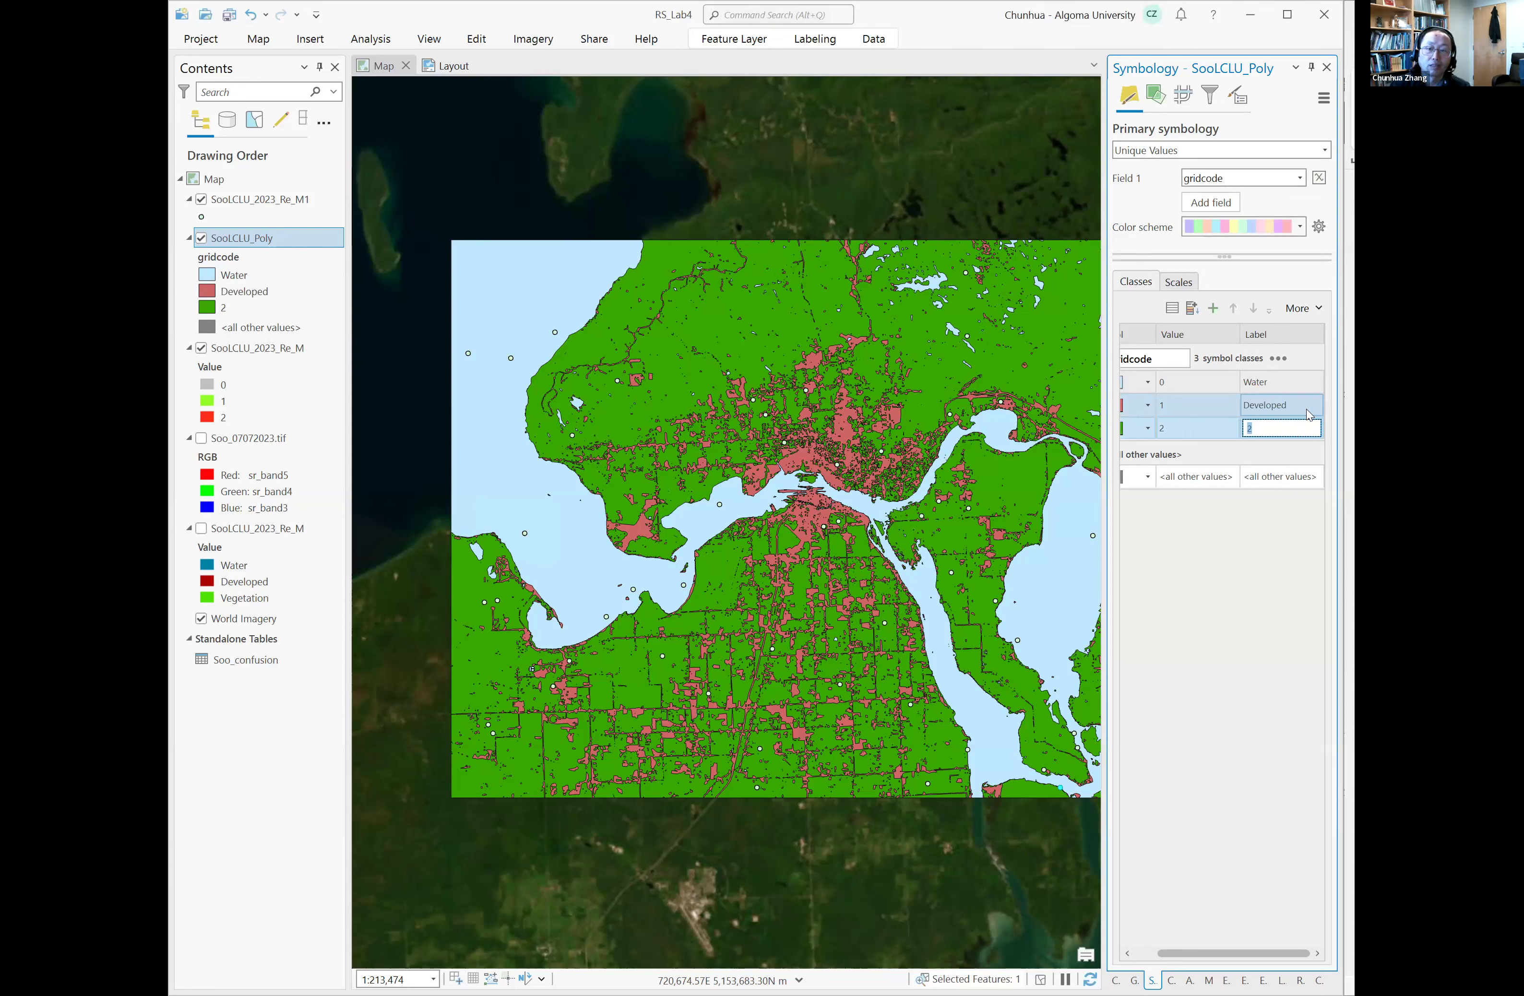
pyautogui.write('Vegetation')
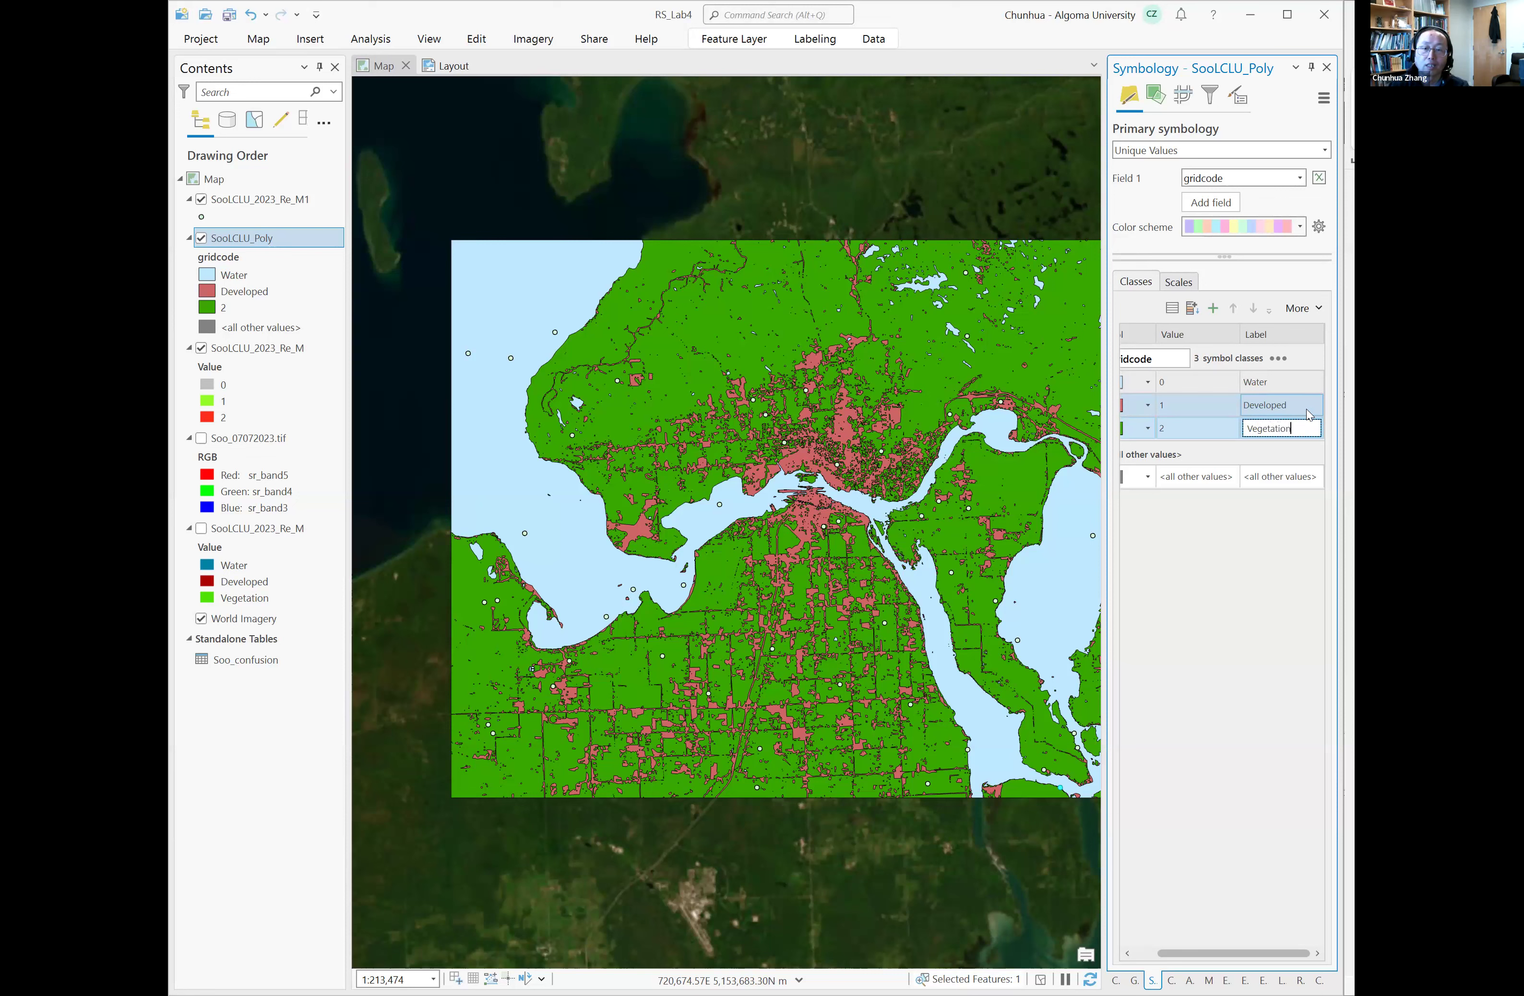
pyautogui.press('Return')
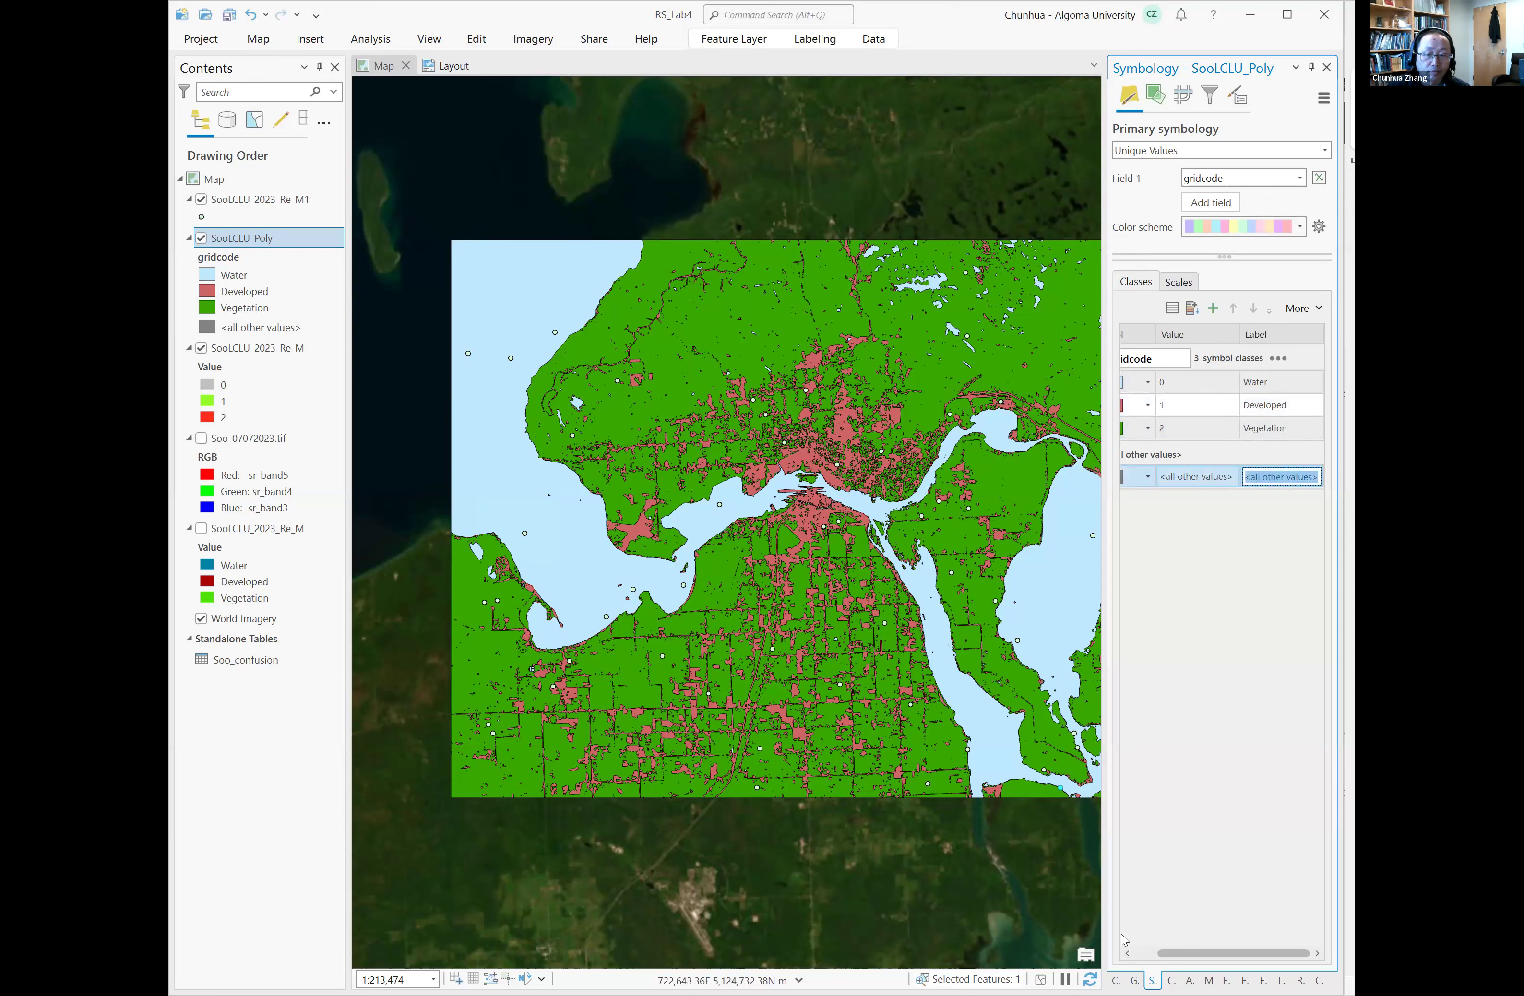
pyautogui.moveTo(1182, 961); pyautogui.dragTo(1157, 962)
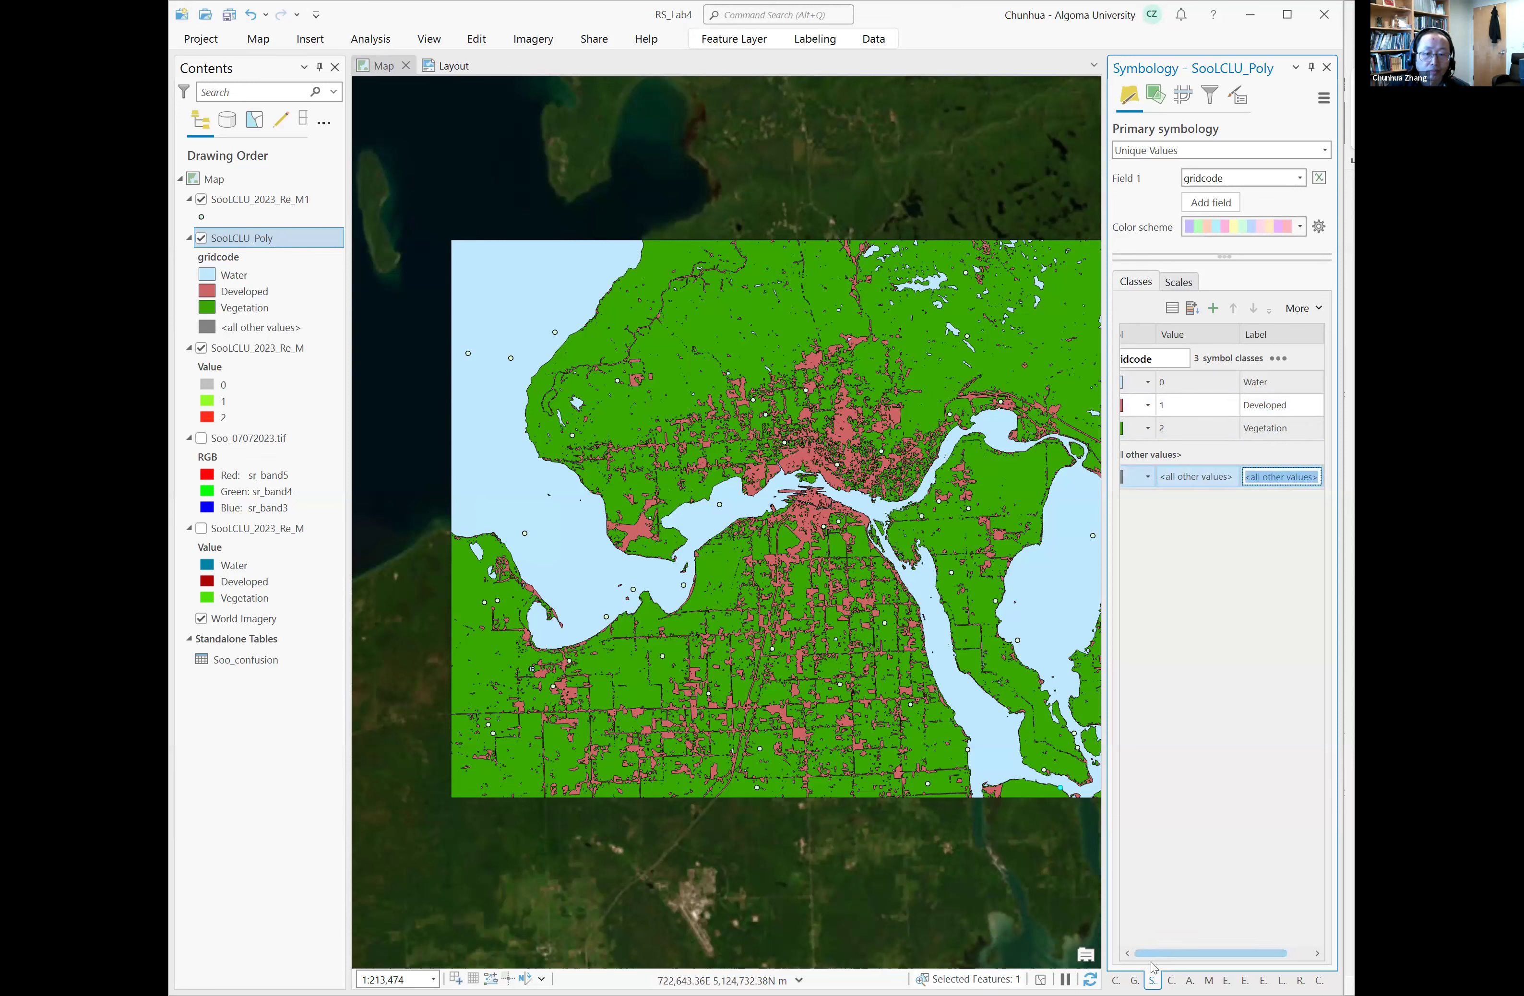
# Step: Return to the layout and insert a Legend 1 style legend over the large lake in the map's southeast
pyautogui.click(455, 66)
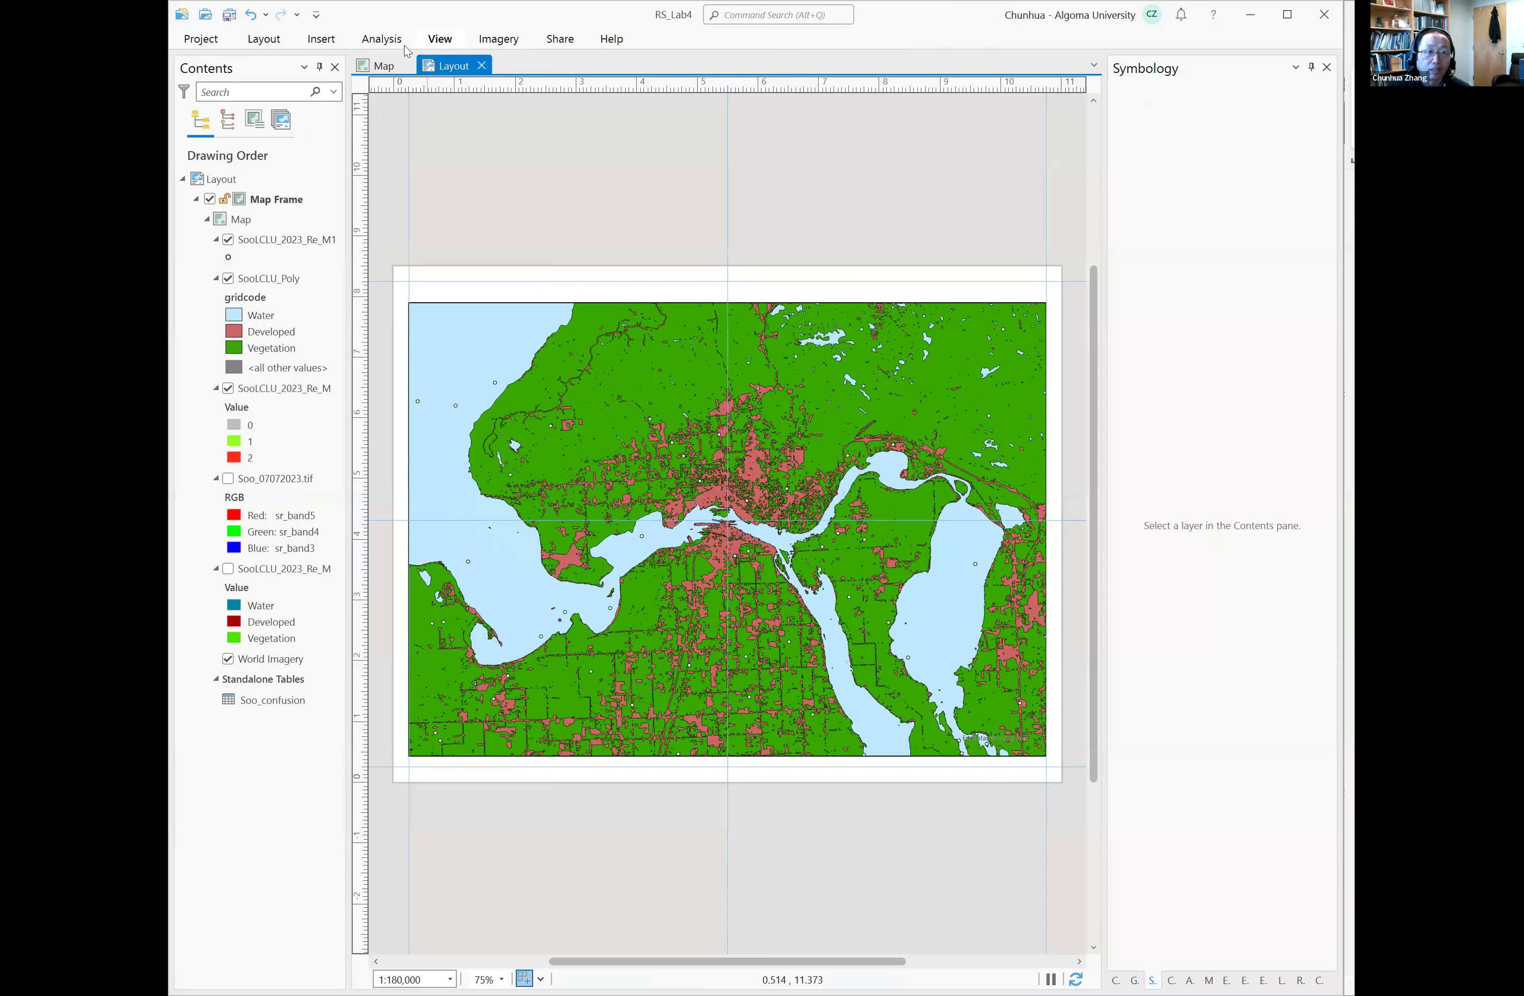
pyautogui.click(322, 40)
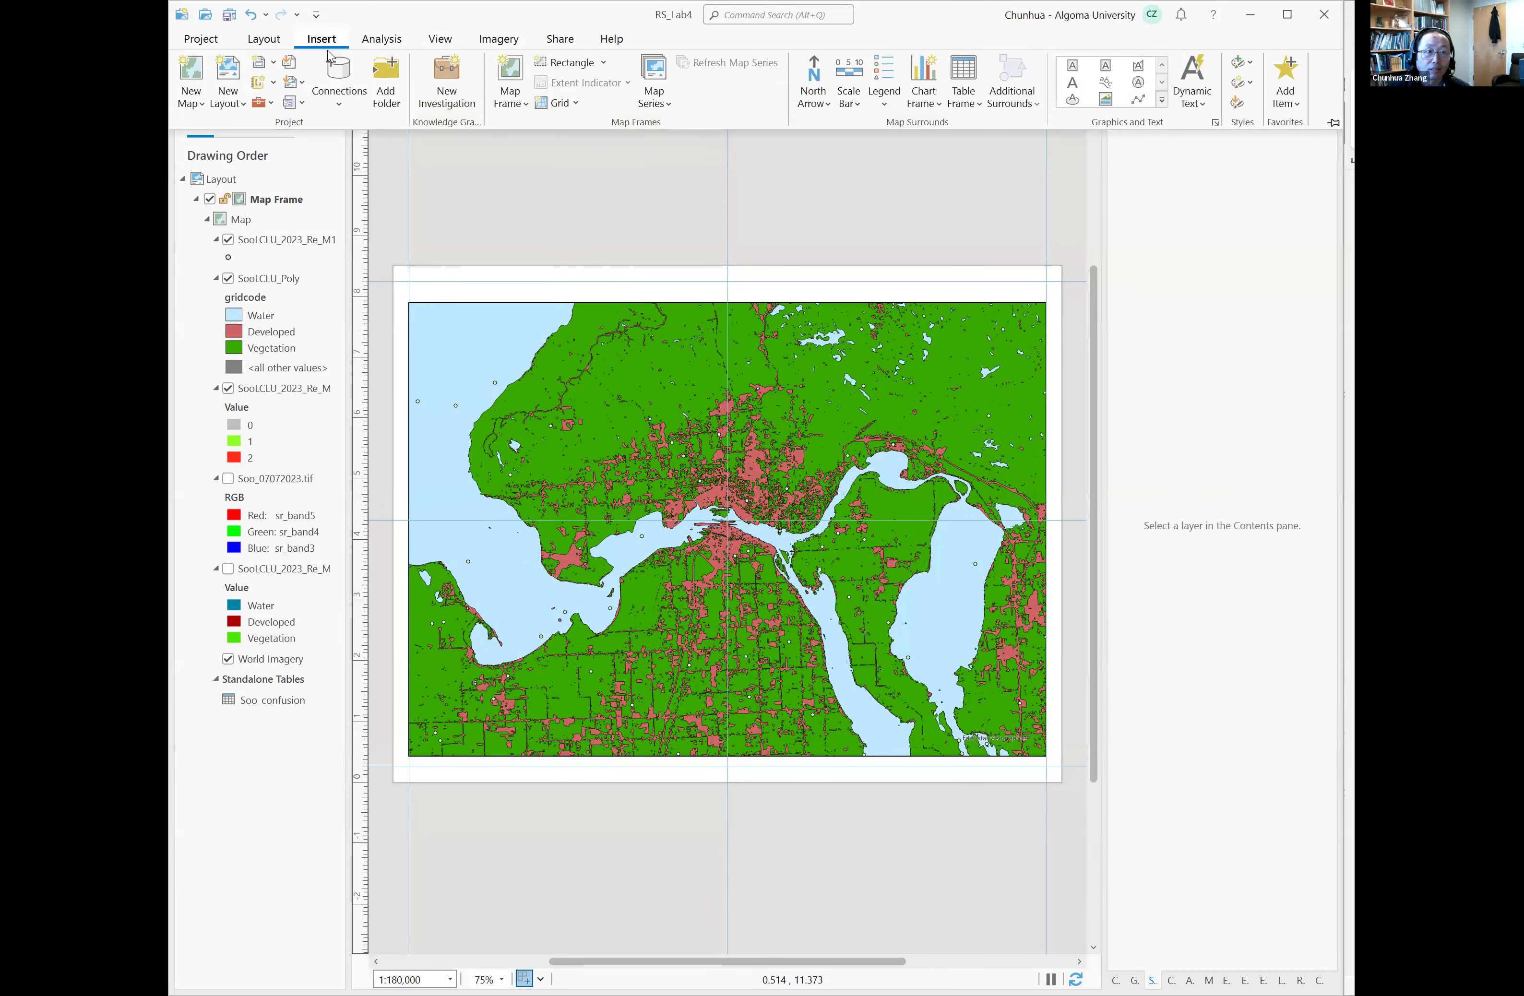
pyautogui.click(884, 83)
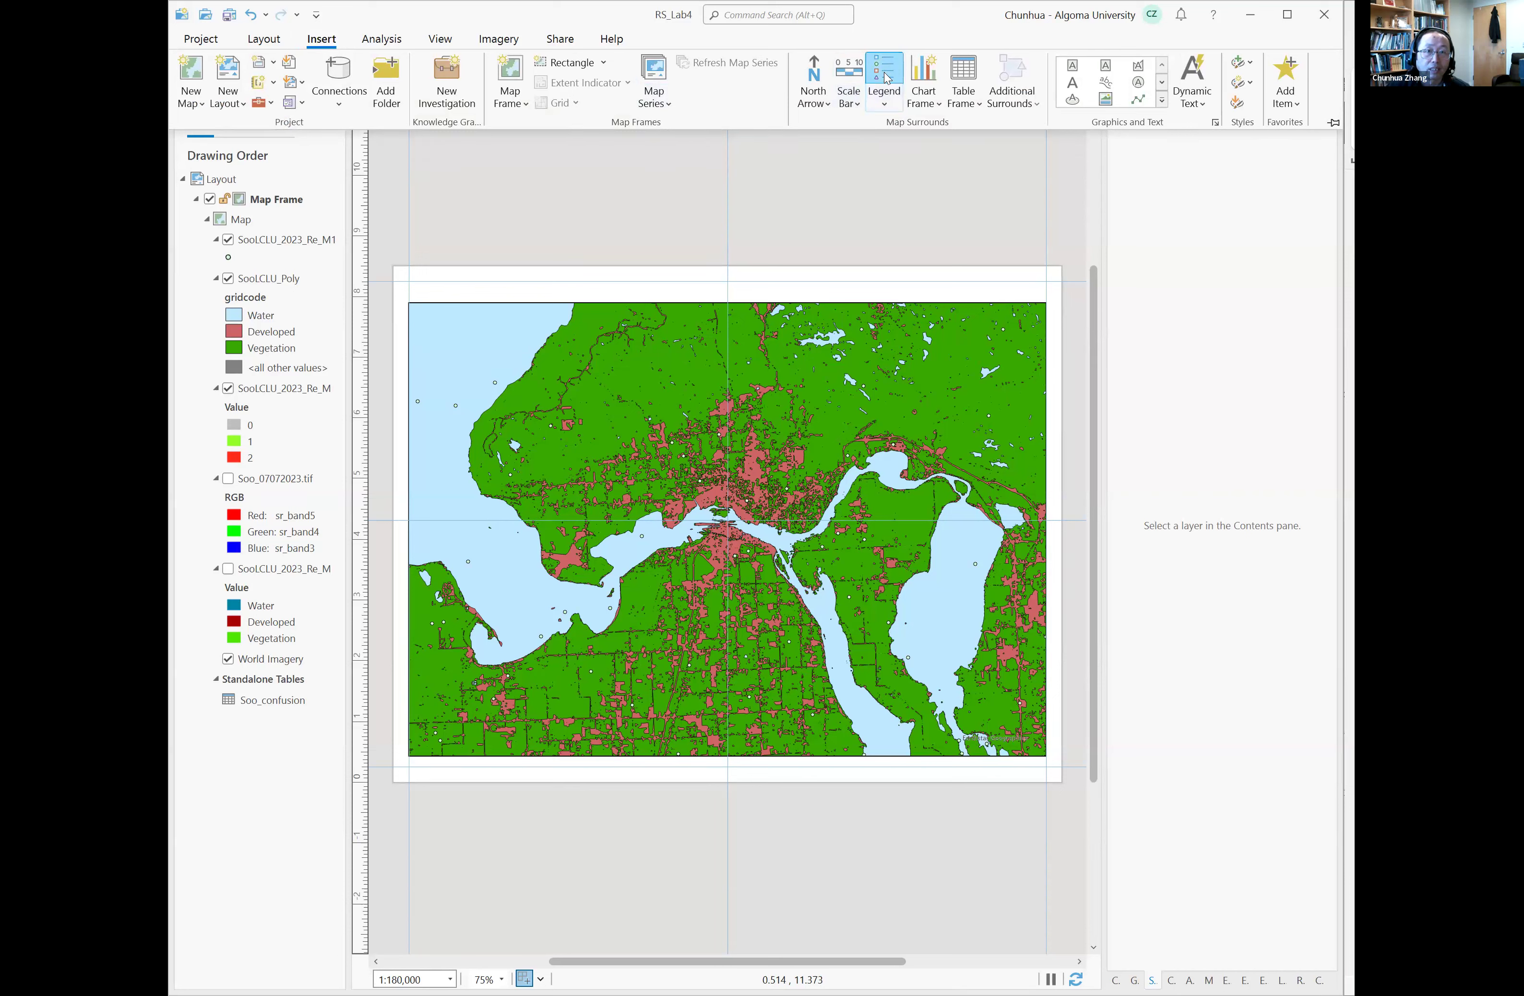
pyautogui.click(887, 104)
pyautogui.click(895, 188)
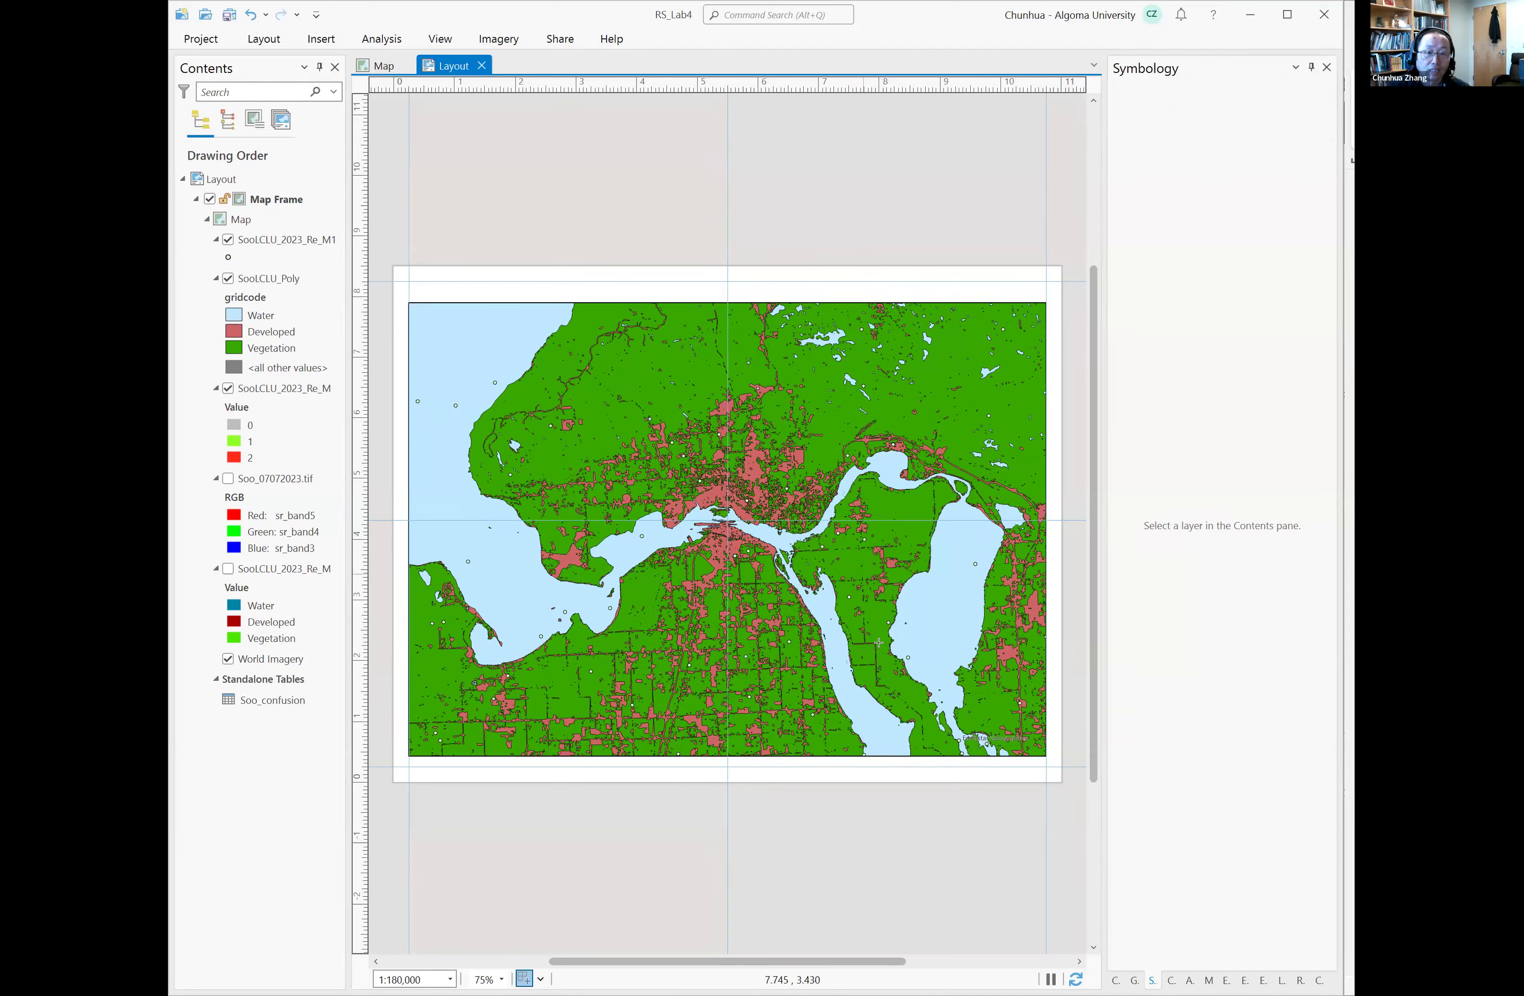
pyautogui.moveTo(908, 591); pyautogui.dragTo(1000, 668)
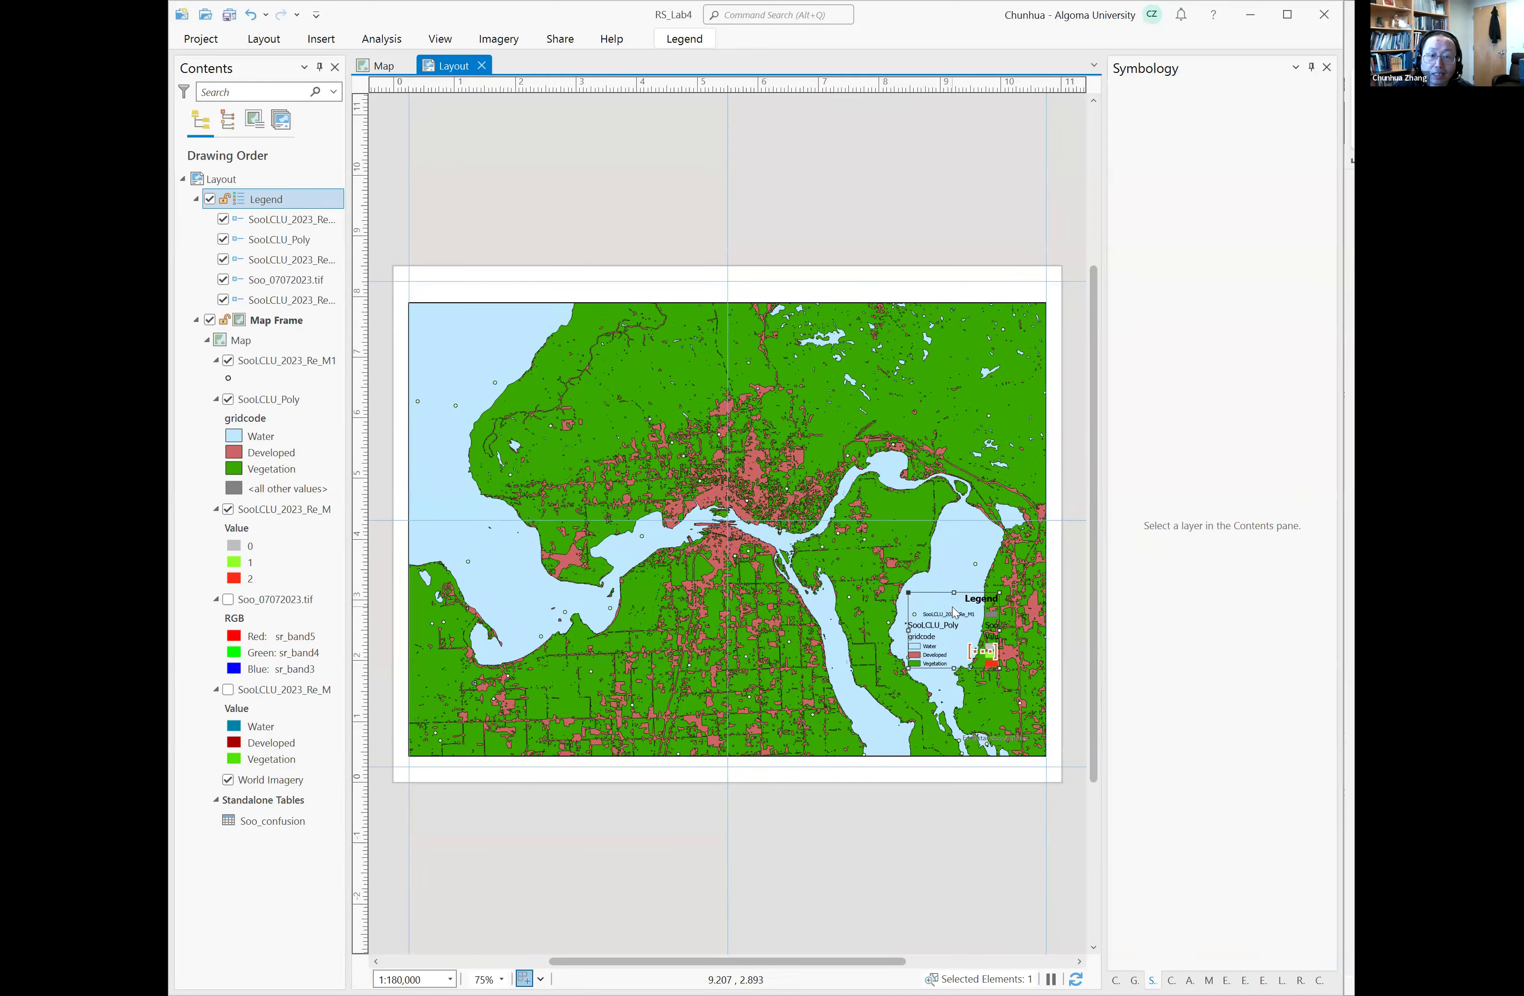
# Step: Convert the new legend to graphics and delete its title text
pyautogui.rightClick(962, 617)
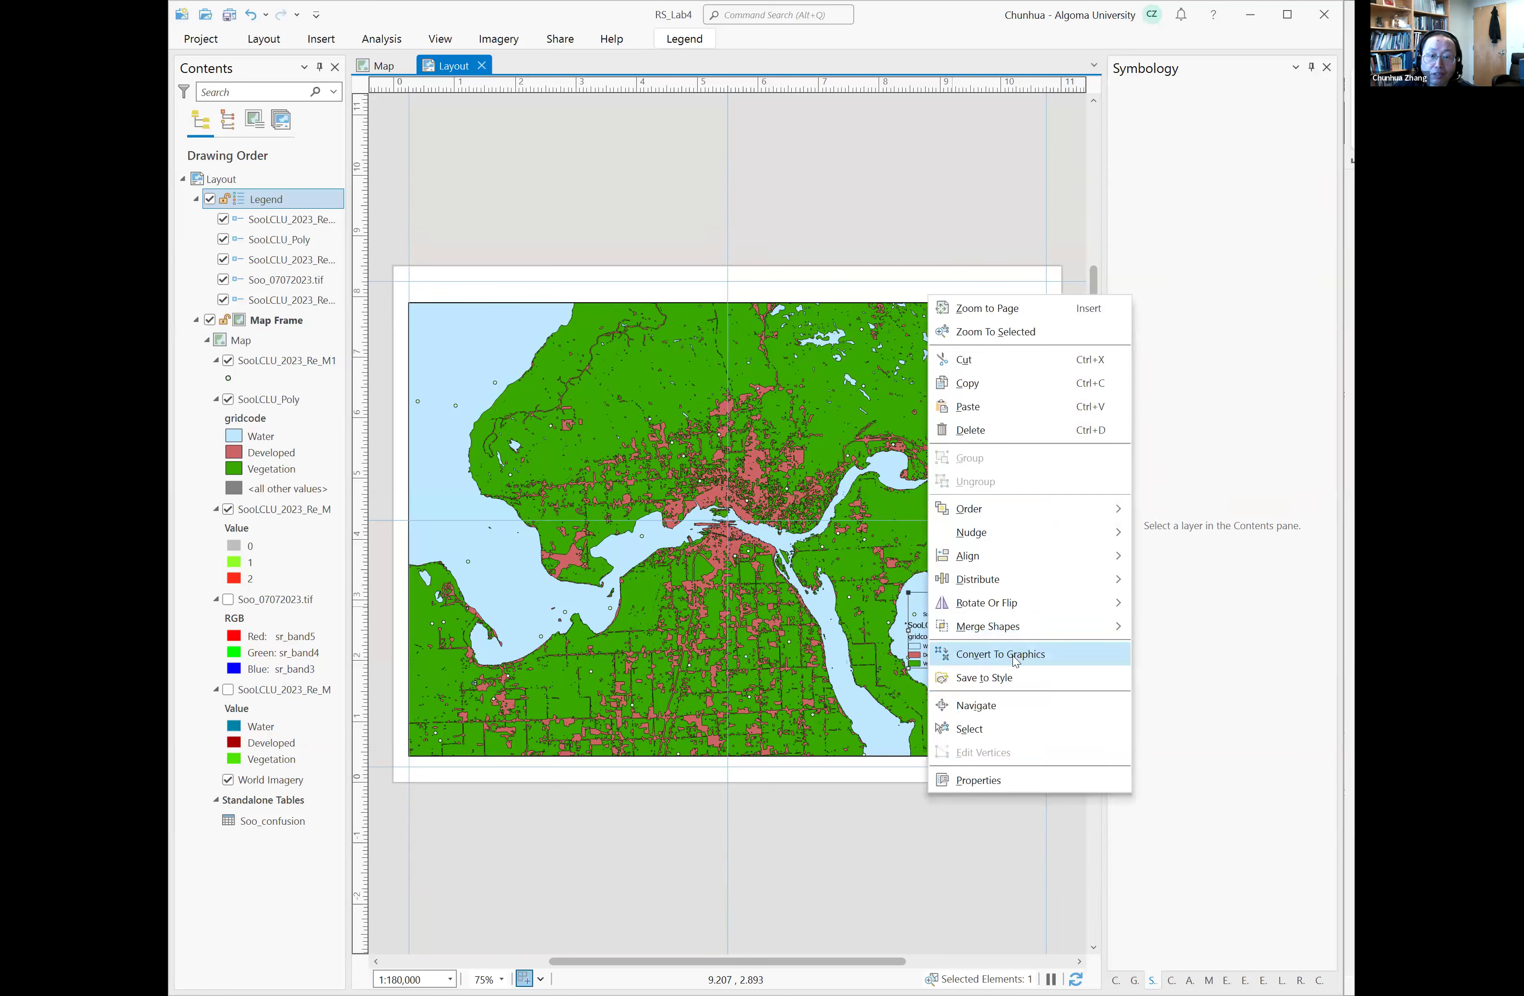
pyautogui.click(1015, 659)
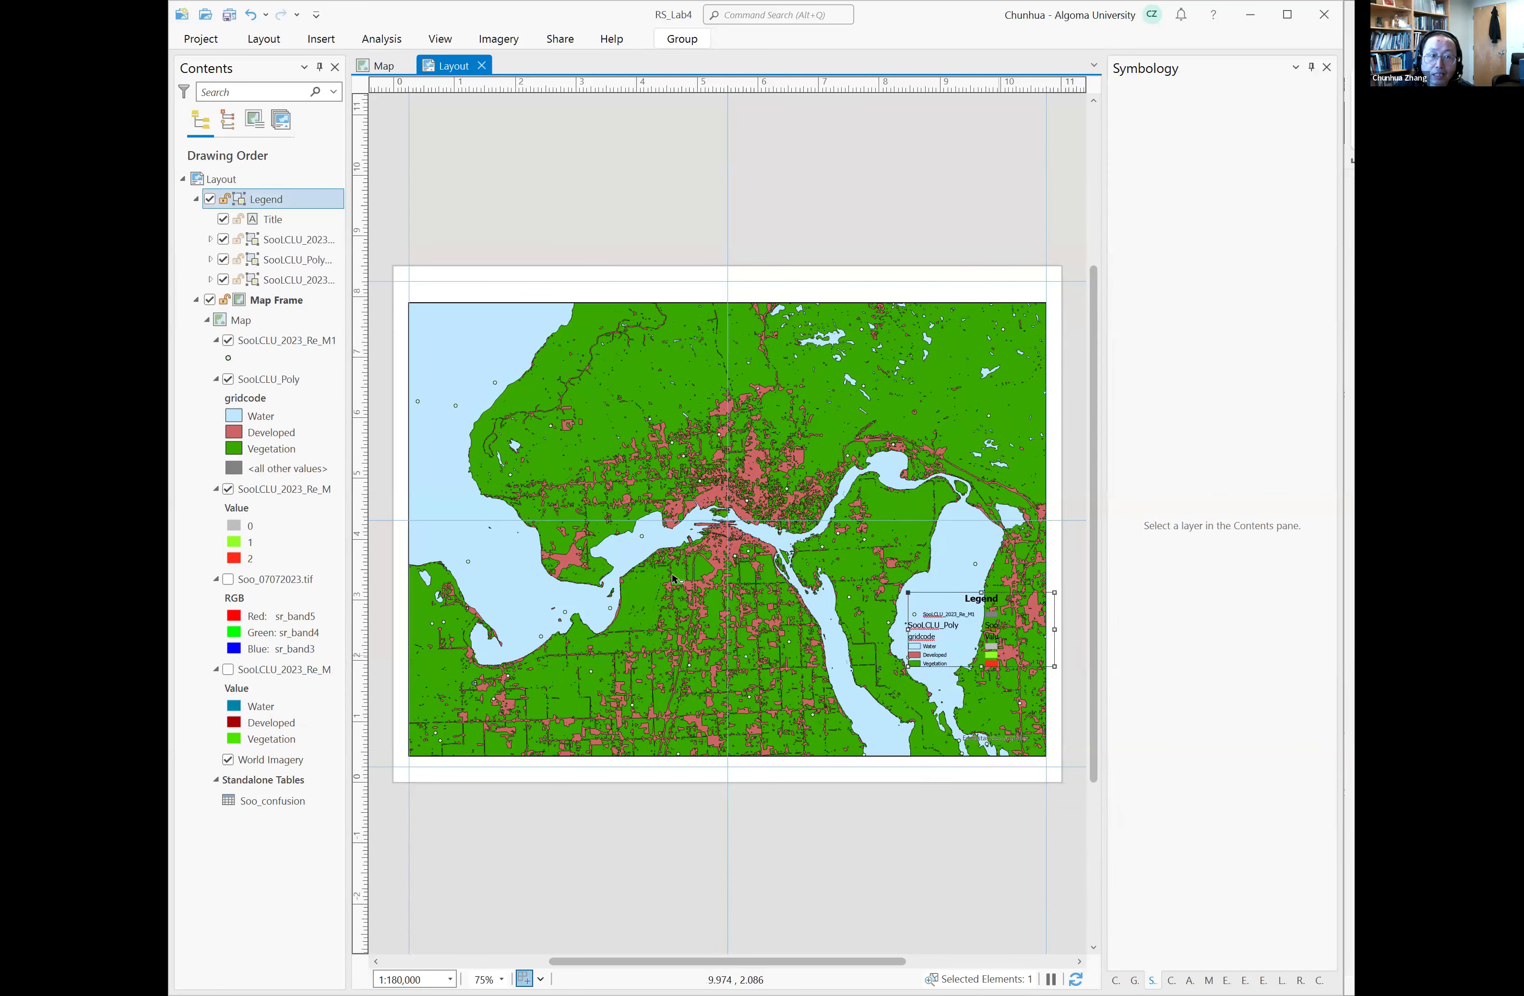
pyautogui.click(287, 221)
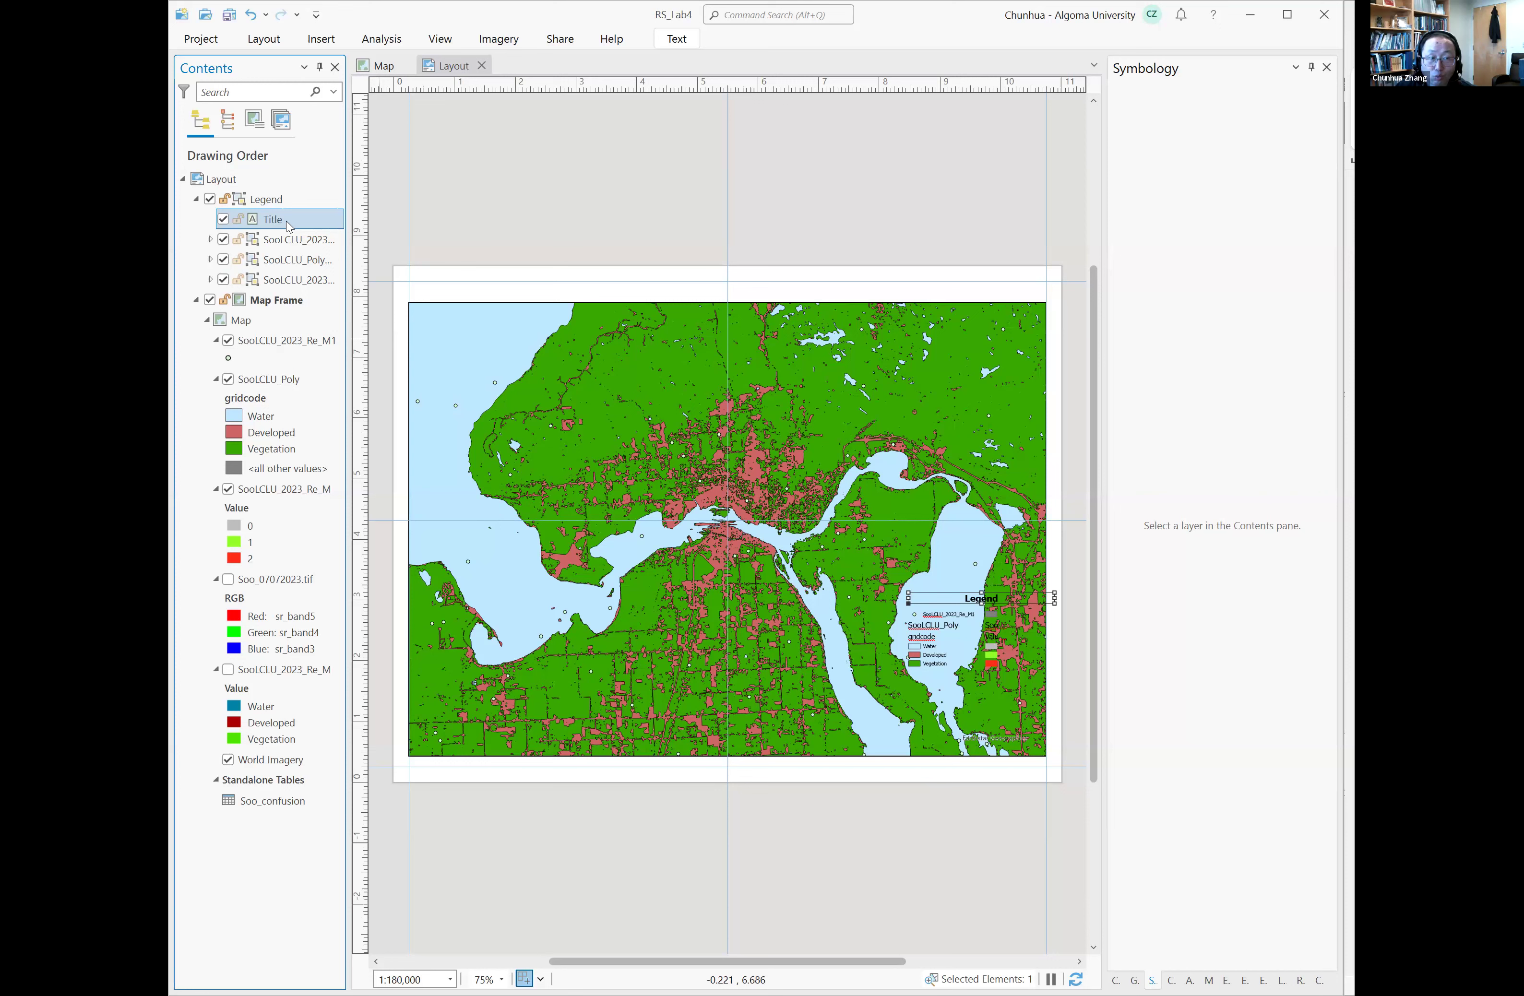
pyautogui.press('Delete')
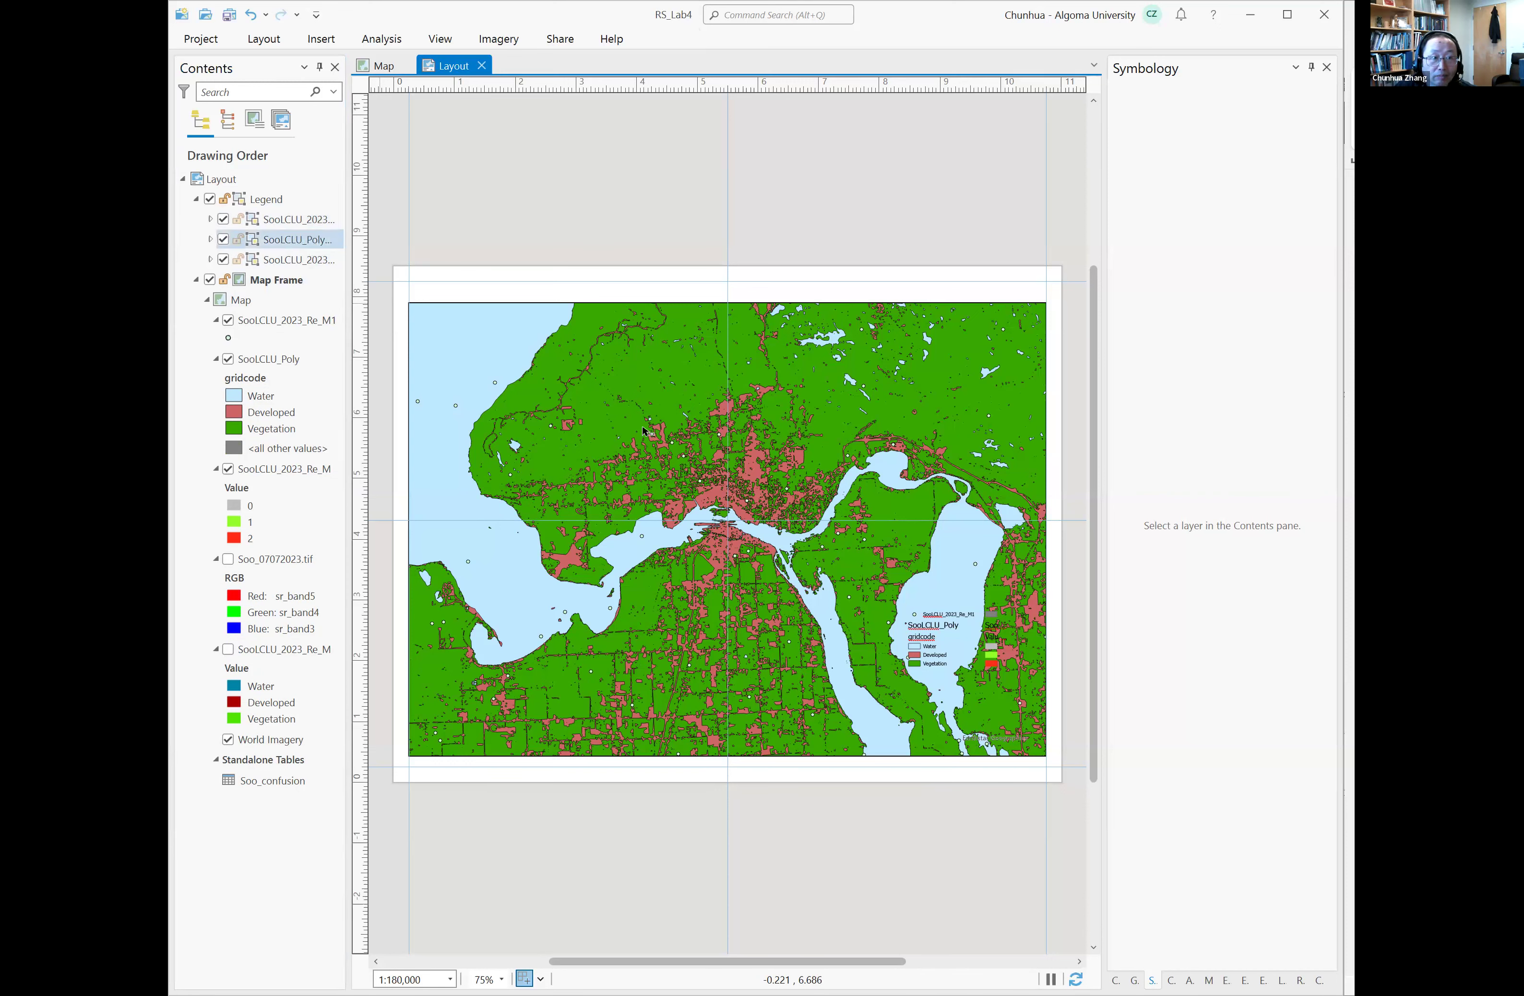
# Step: Delete the SooLCLU_2023_Re_M1 point layer's entry from the converted legend
pyautogui.click(932, 623)
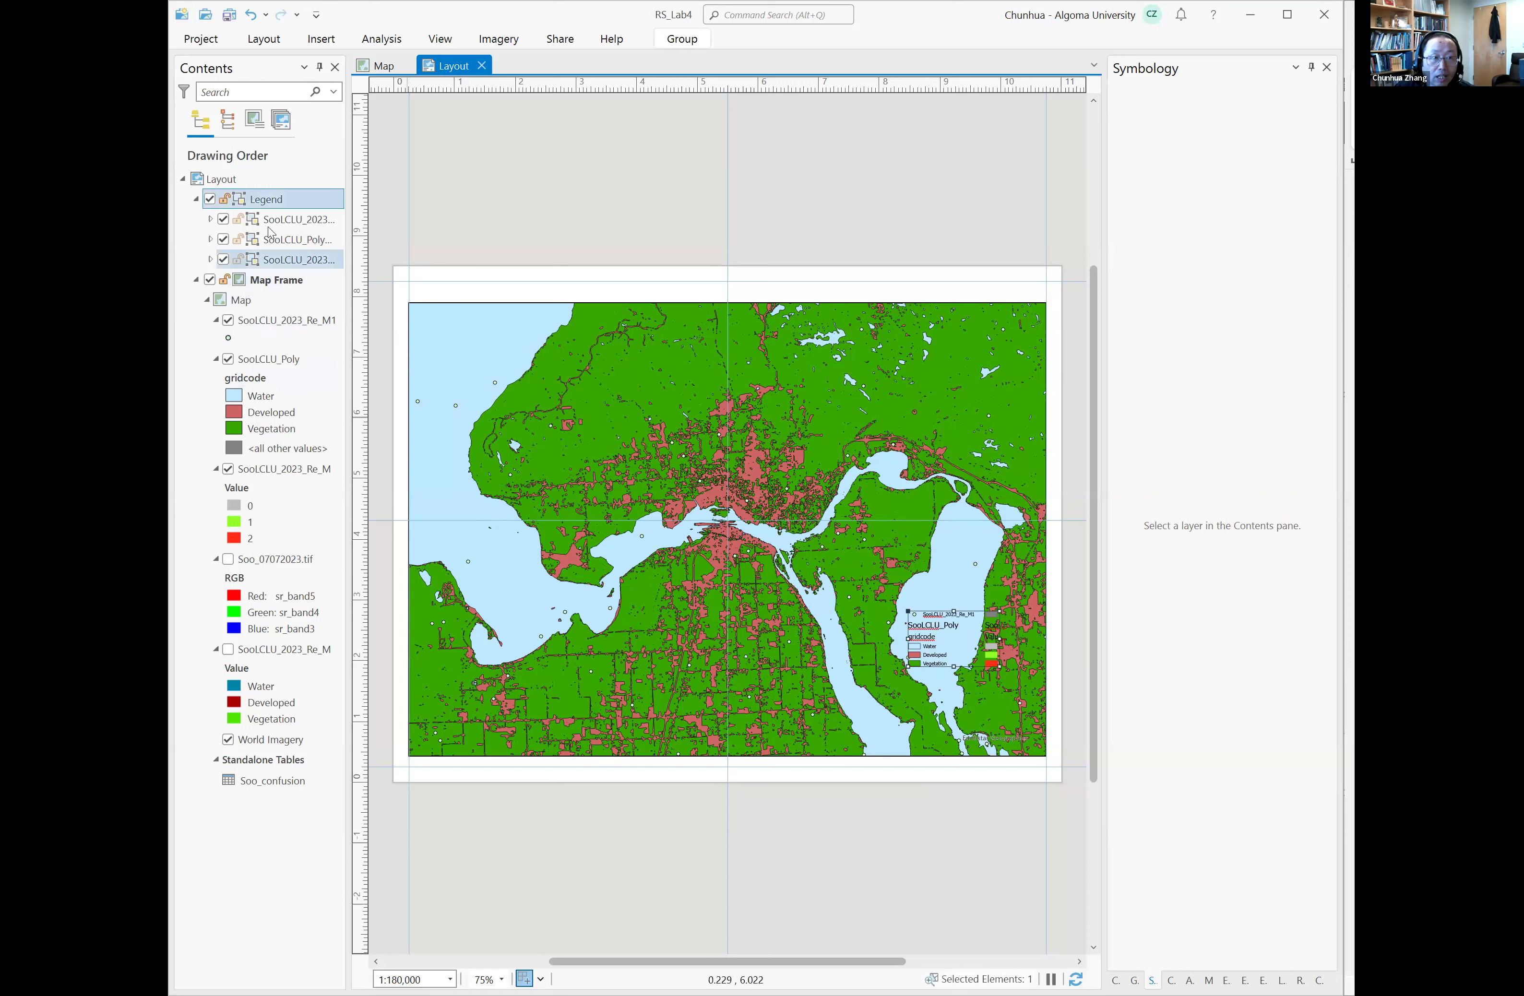
pyautogui.click(290, 220)
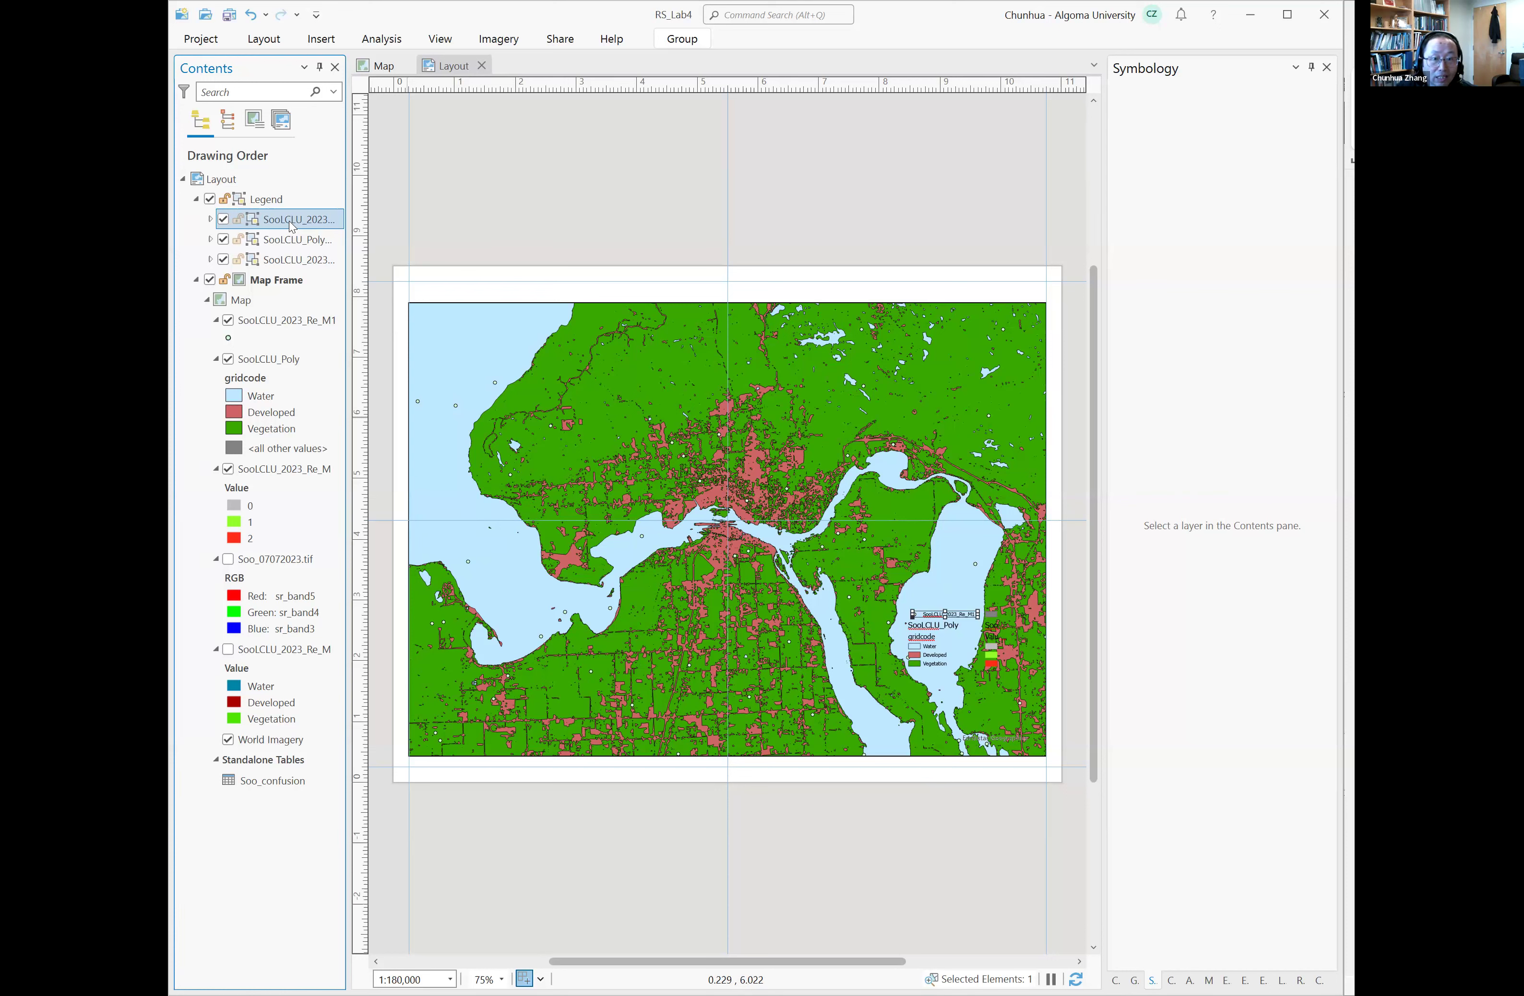
pyautogui.press('Delete')
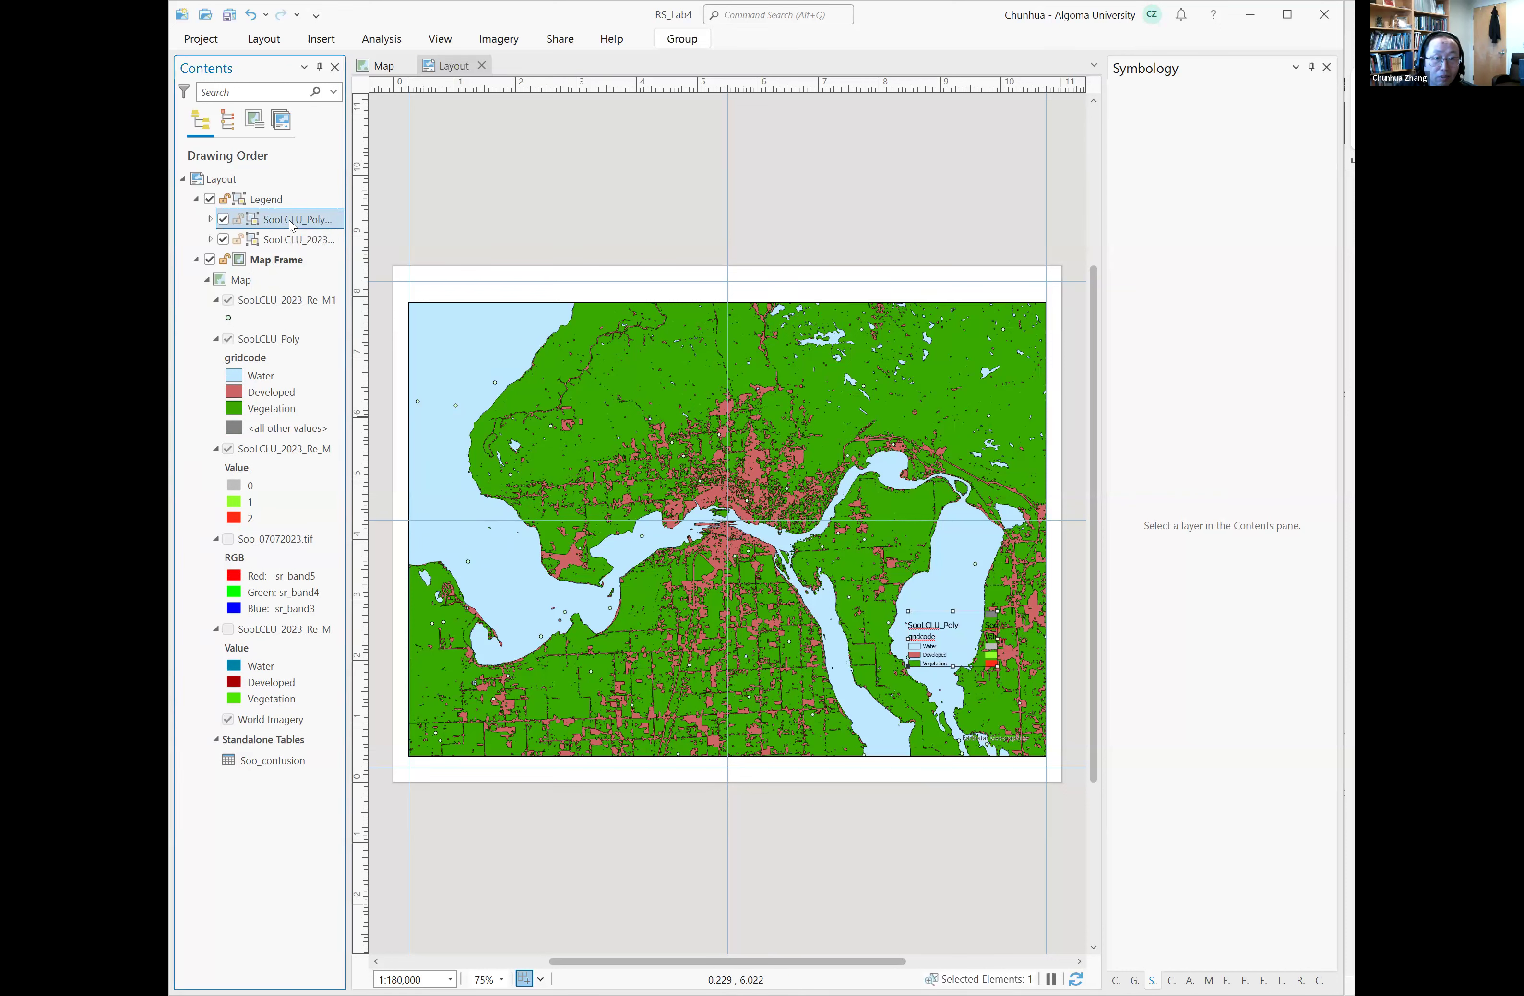
# Step: Ungroup the converted legend into its separate SooLCLU_Poly and SooLCLU_2023 raster groups
pyautogui.click(297, 220)
pyautogui.click(307, 240)
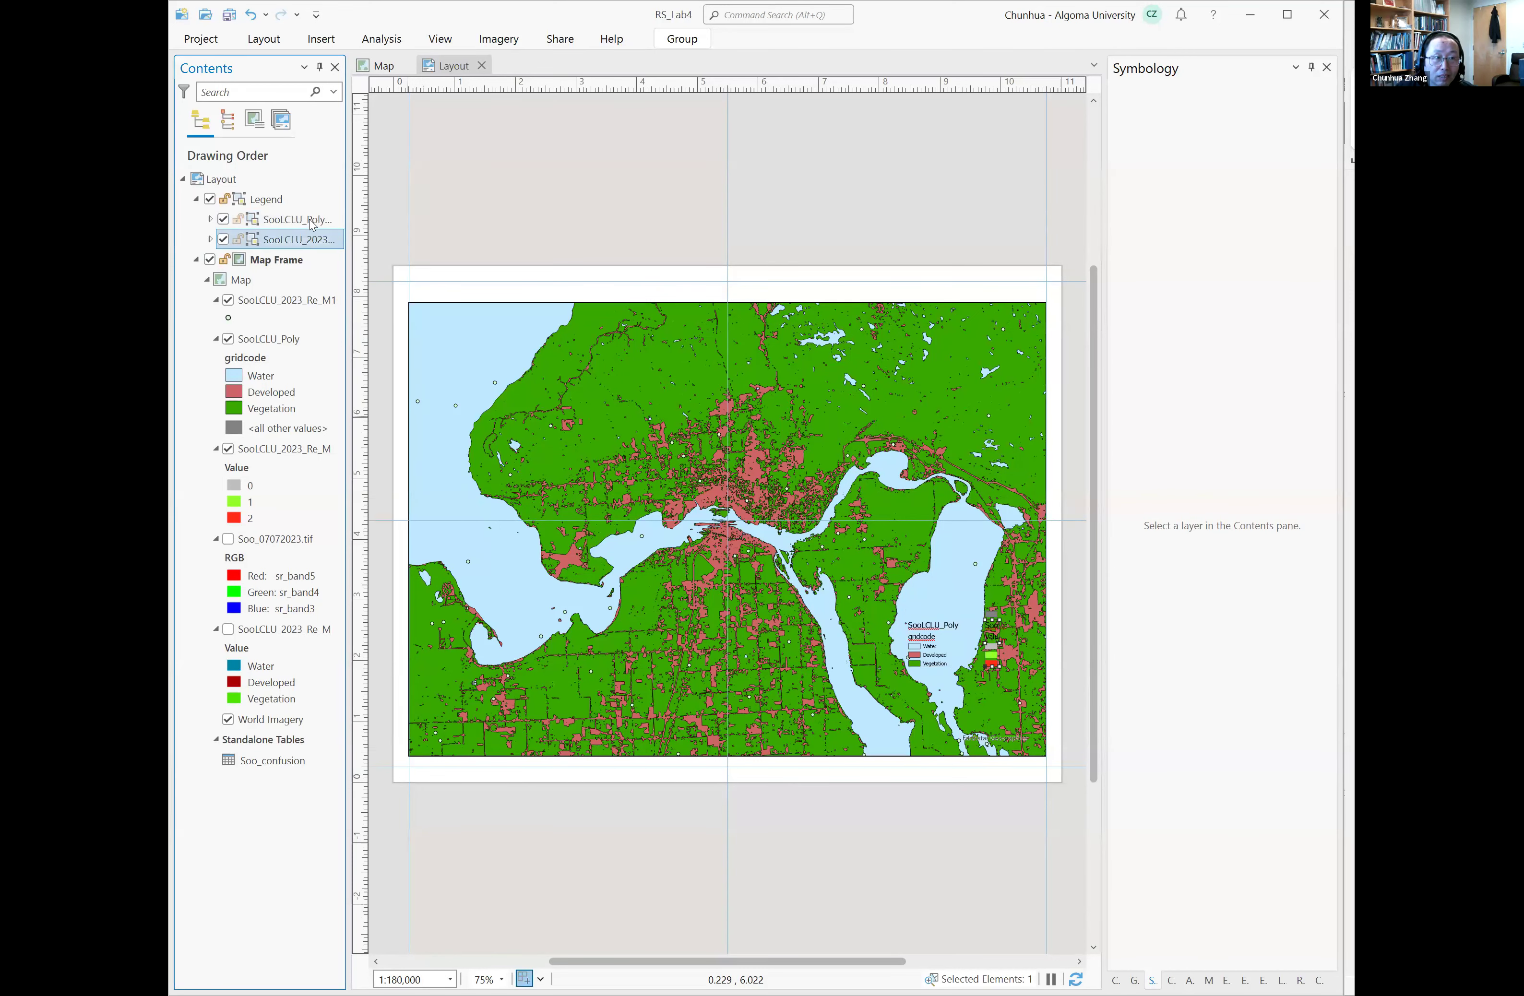
pyautogui.click(948, 638)
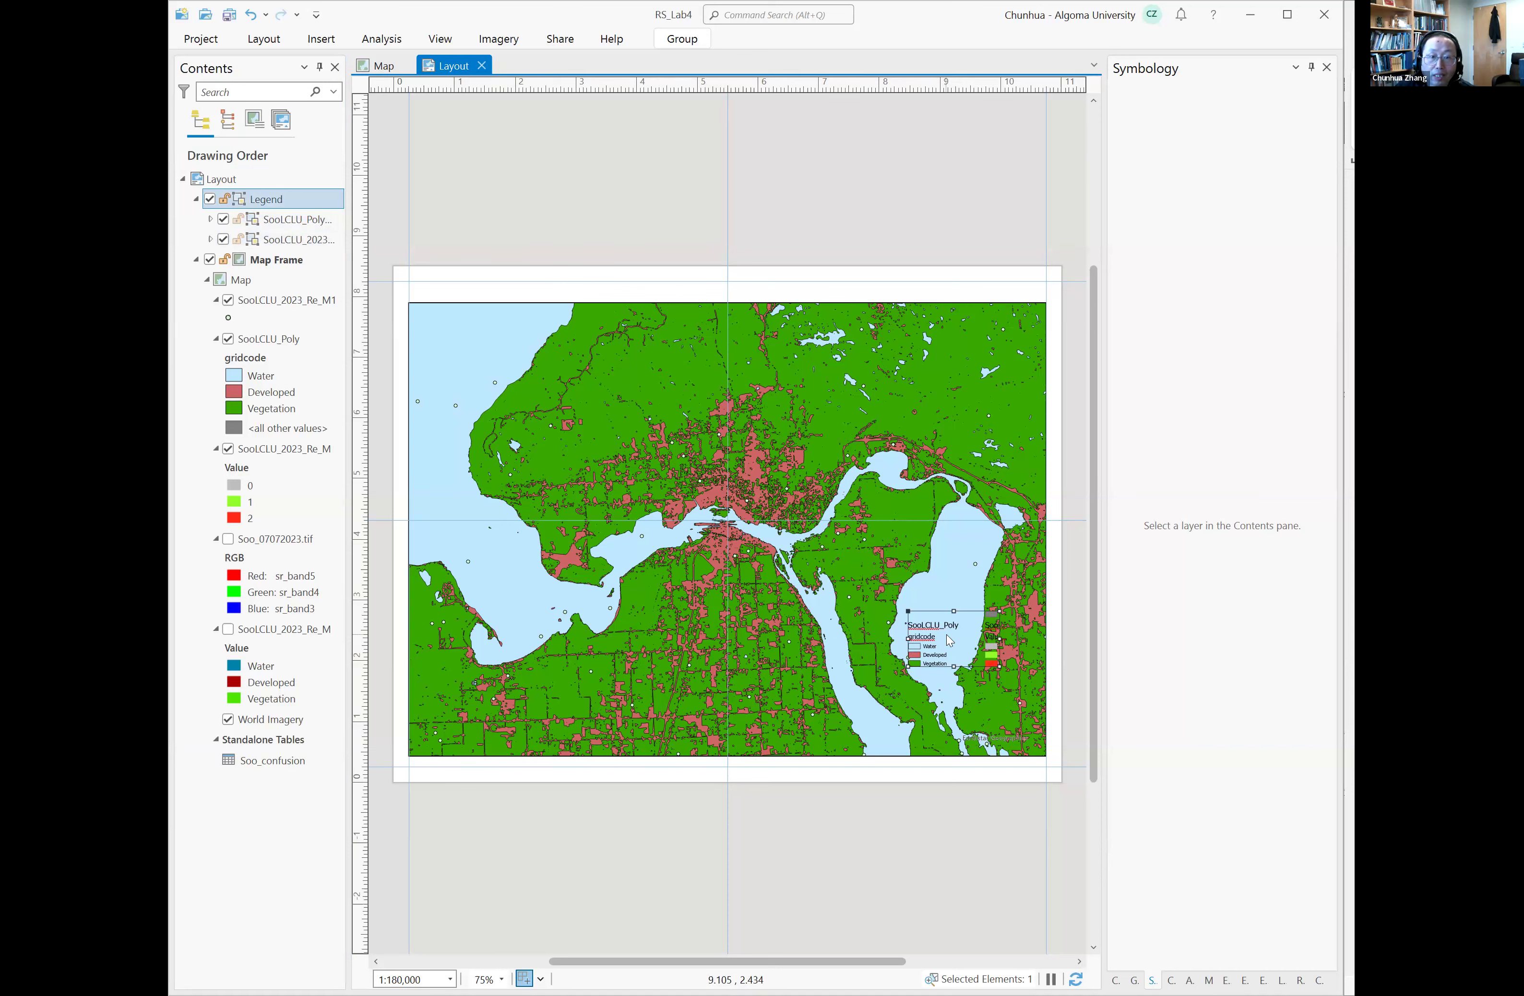
pyautogui.rightClick(948, 637)
pyautogui.click(1001, 355)
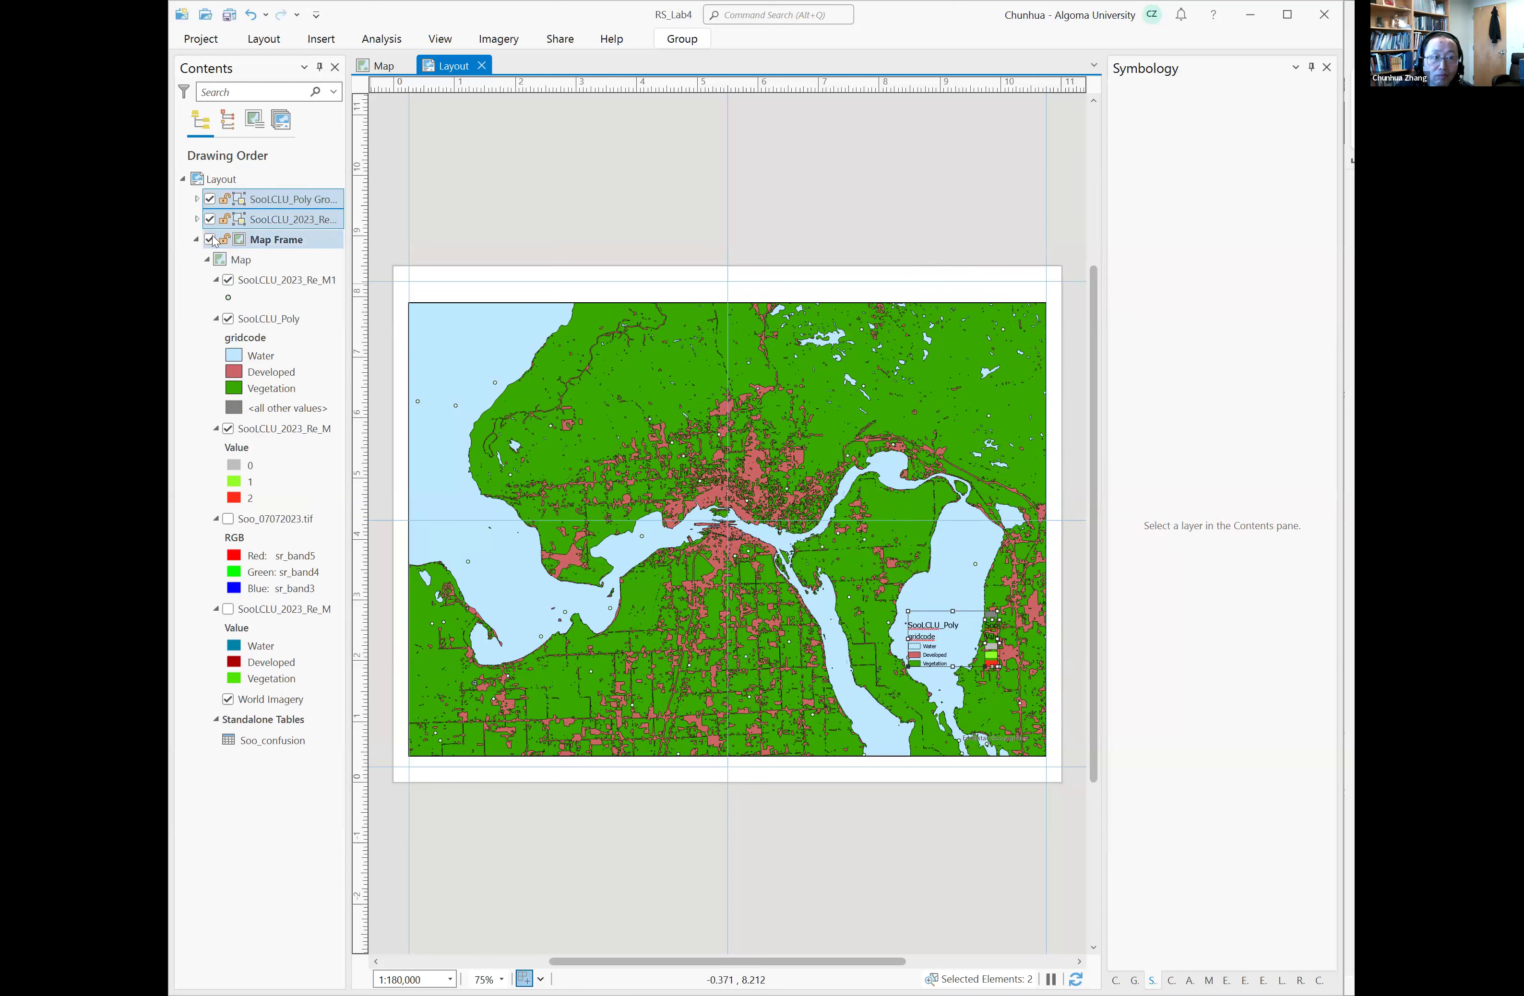
# Step: Expand both legend groups and delete the SooLCLU_Poly and gridcode heading texts from the polygon group
pyautogui.click(197, 219)
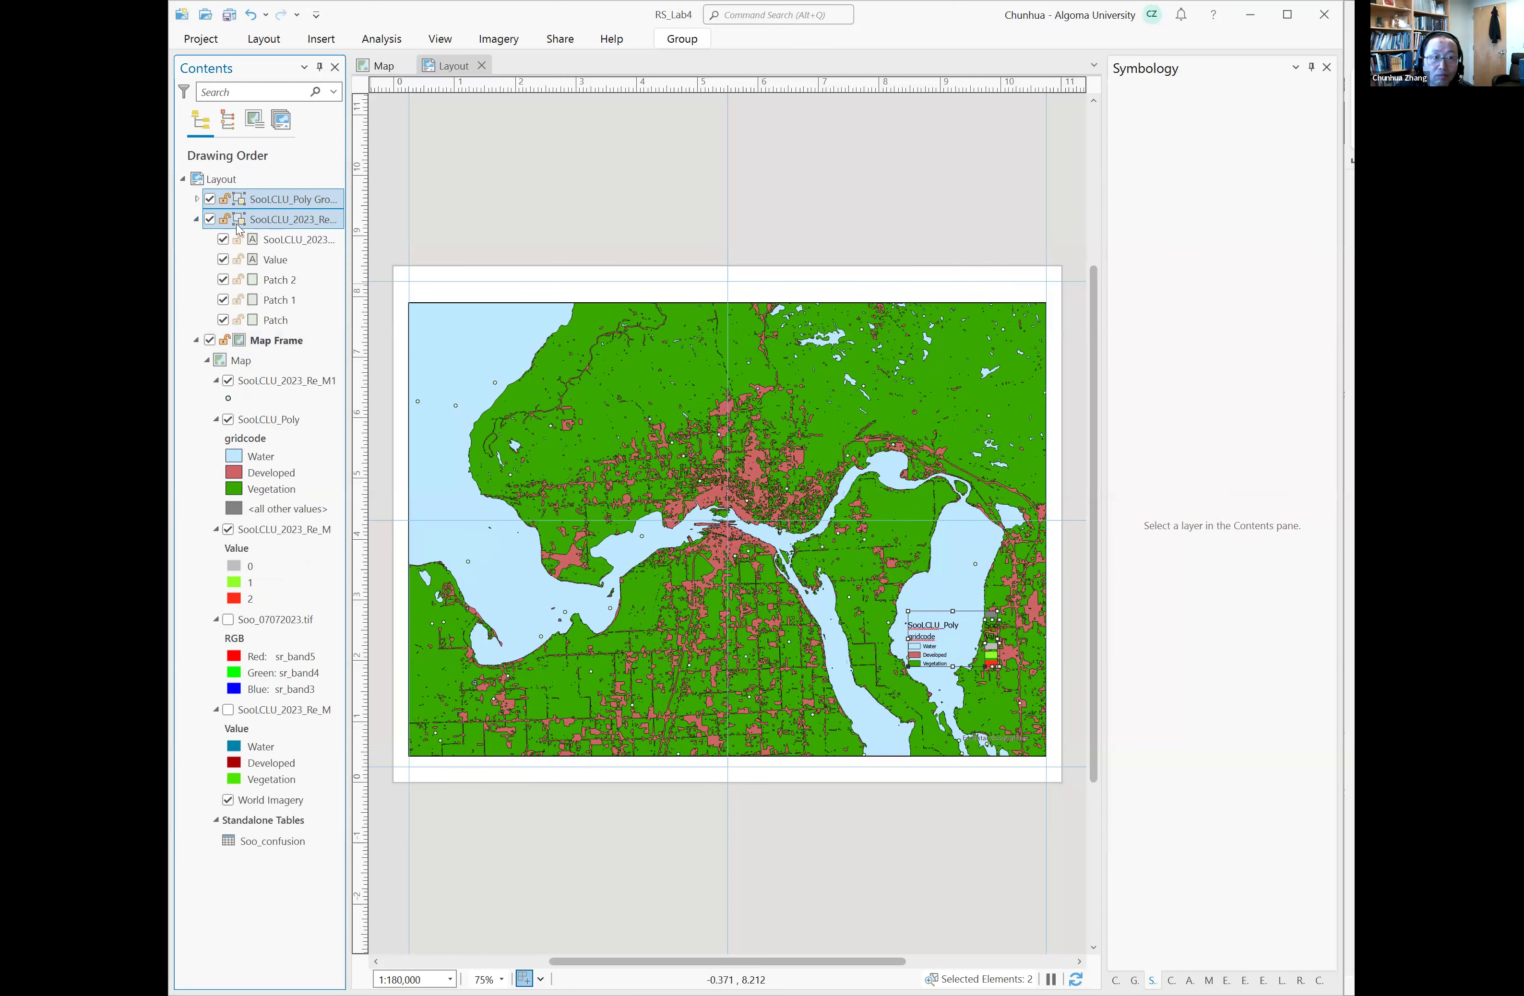
pyautogui.click(196, 200)
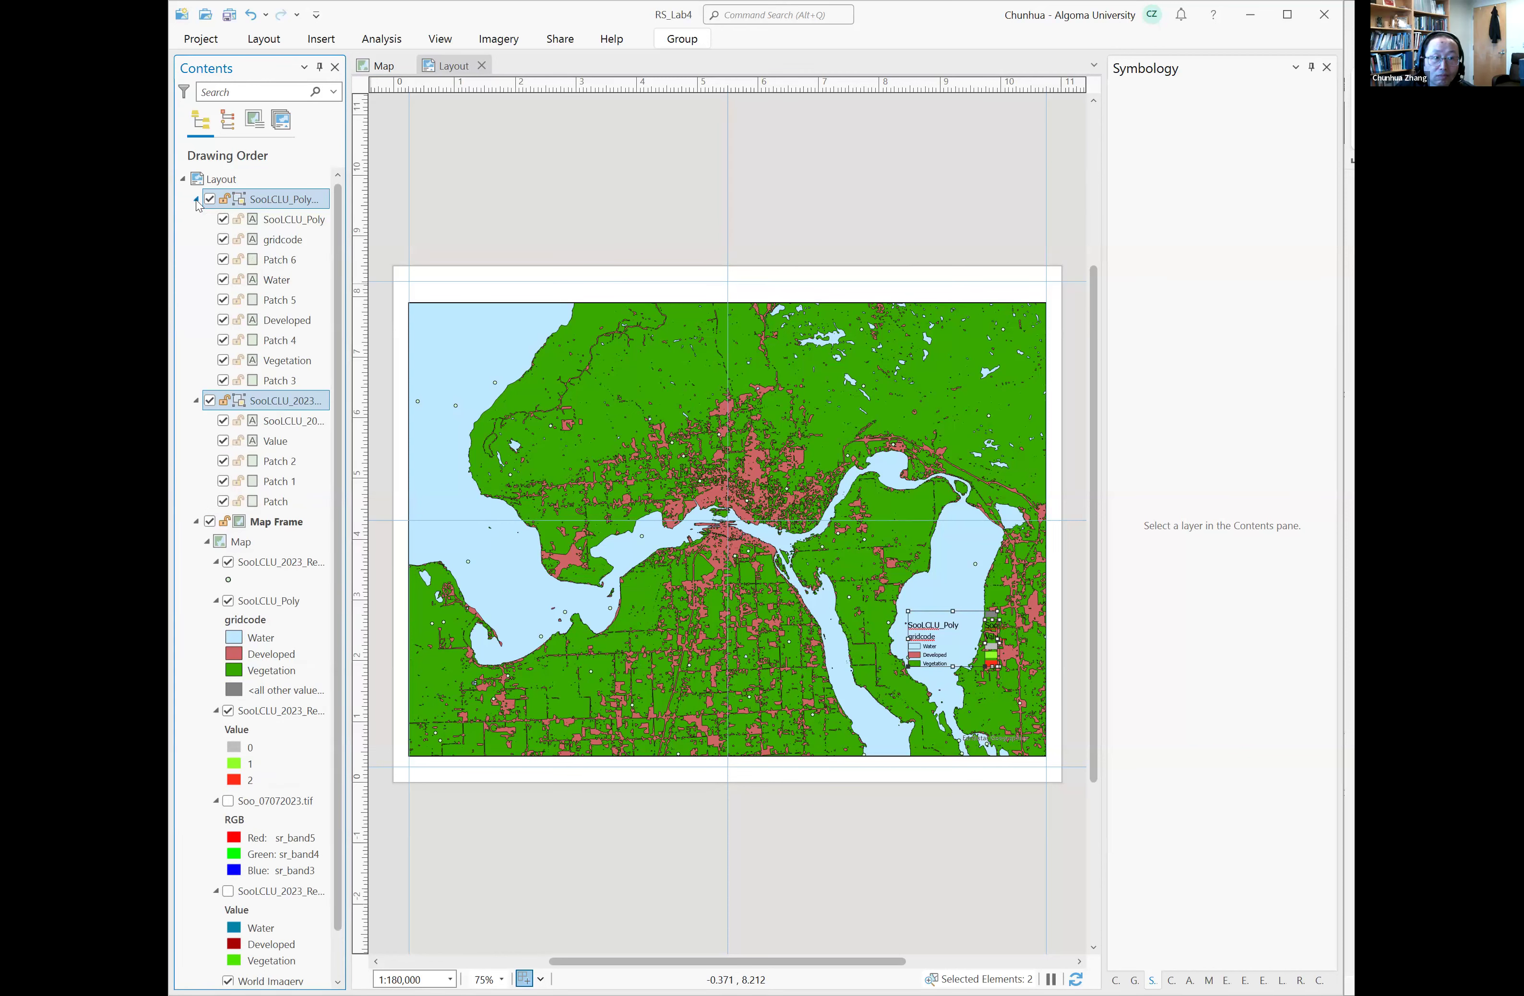
pyautogui.click(289, 221)
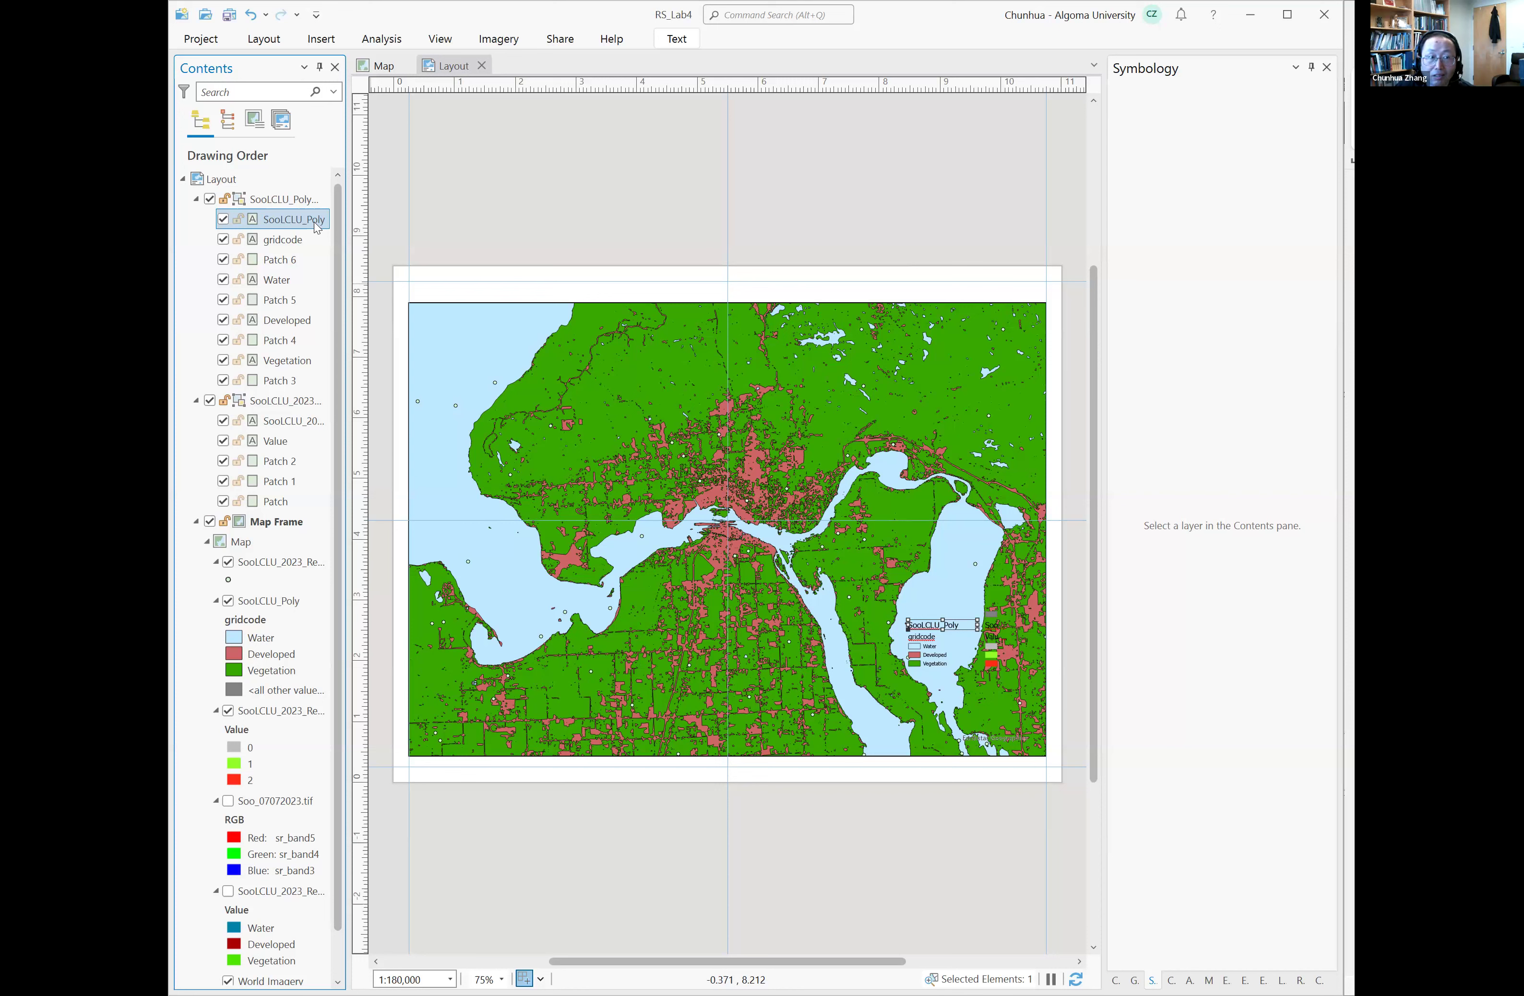
pyautogui.press('Delete')
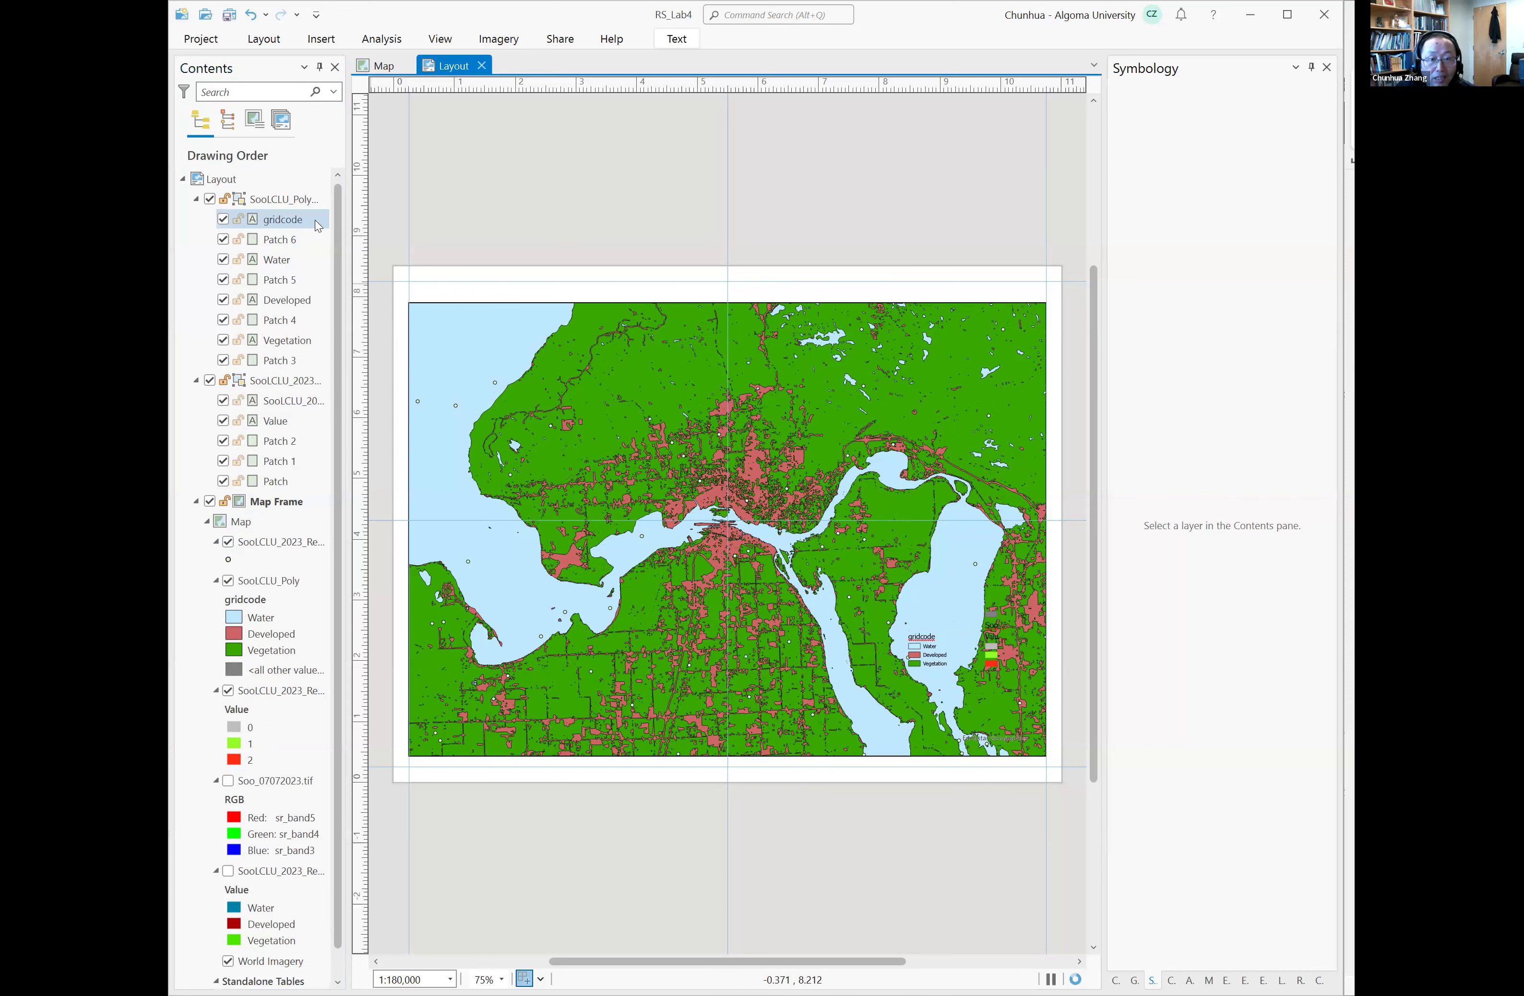
pyautogui.click(307, 223)
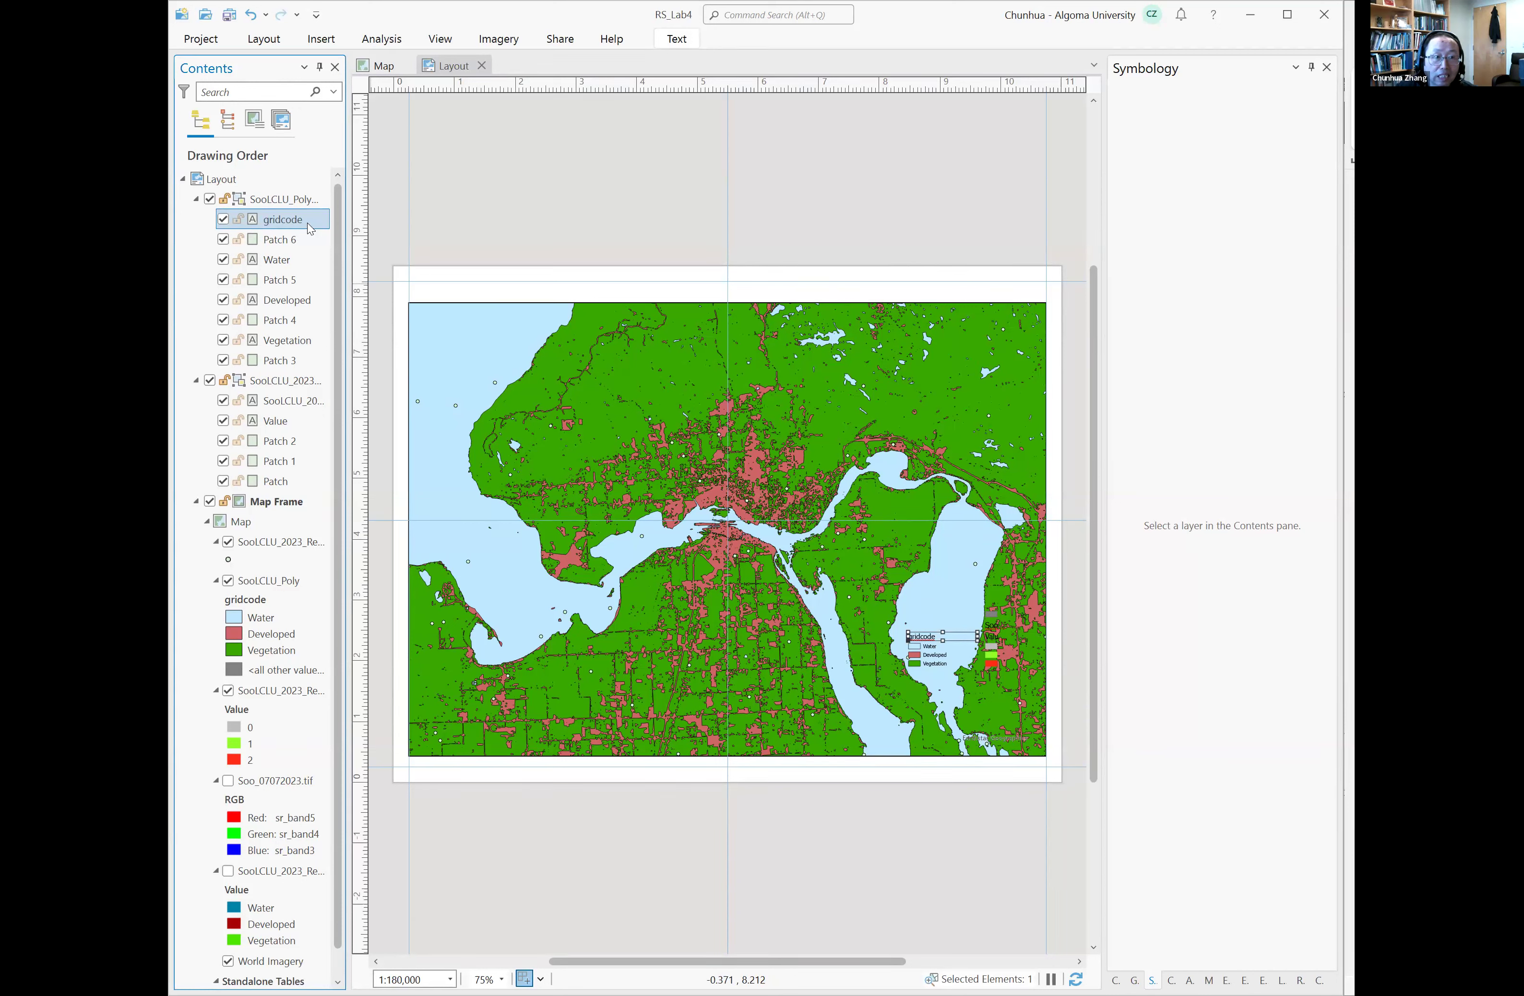
pyautogui.press('Delete')
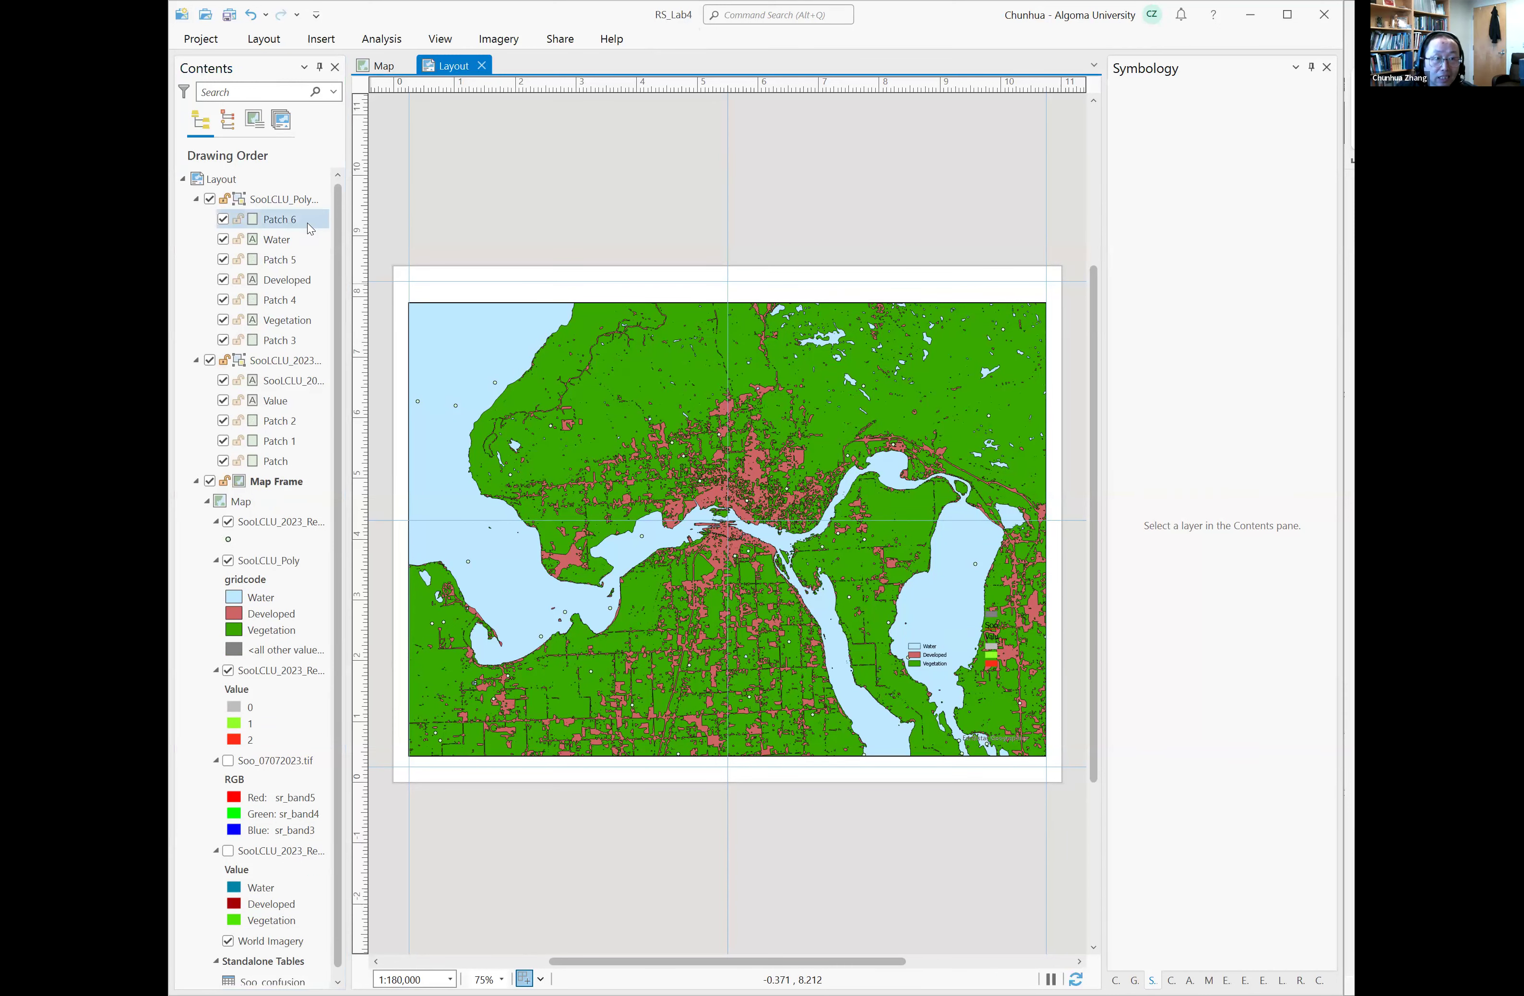
pyautogui.click(935, 662)
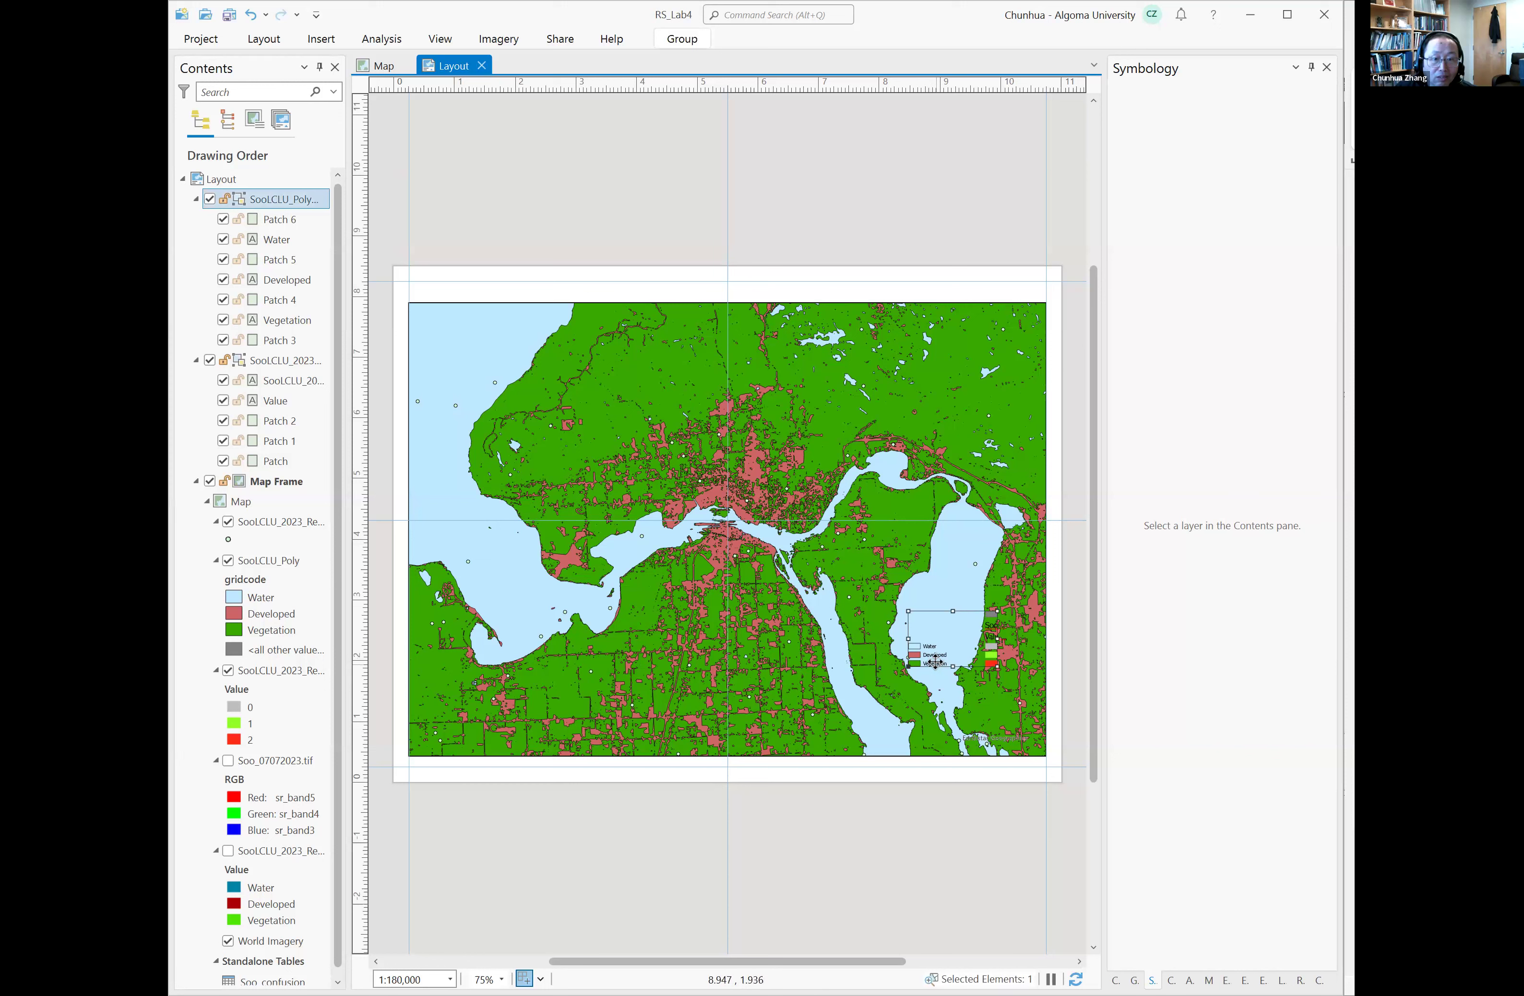
pyautogui.click(960, 634)
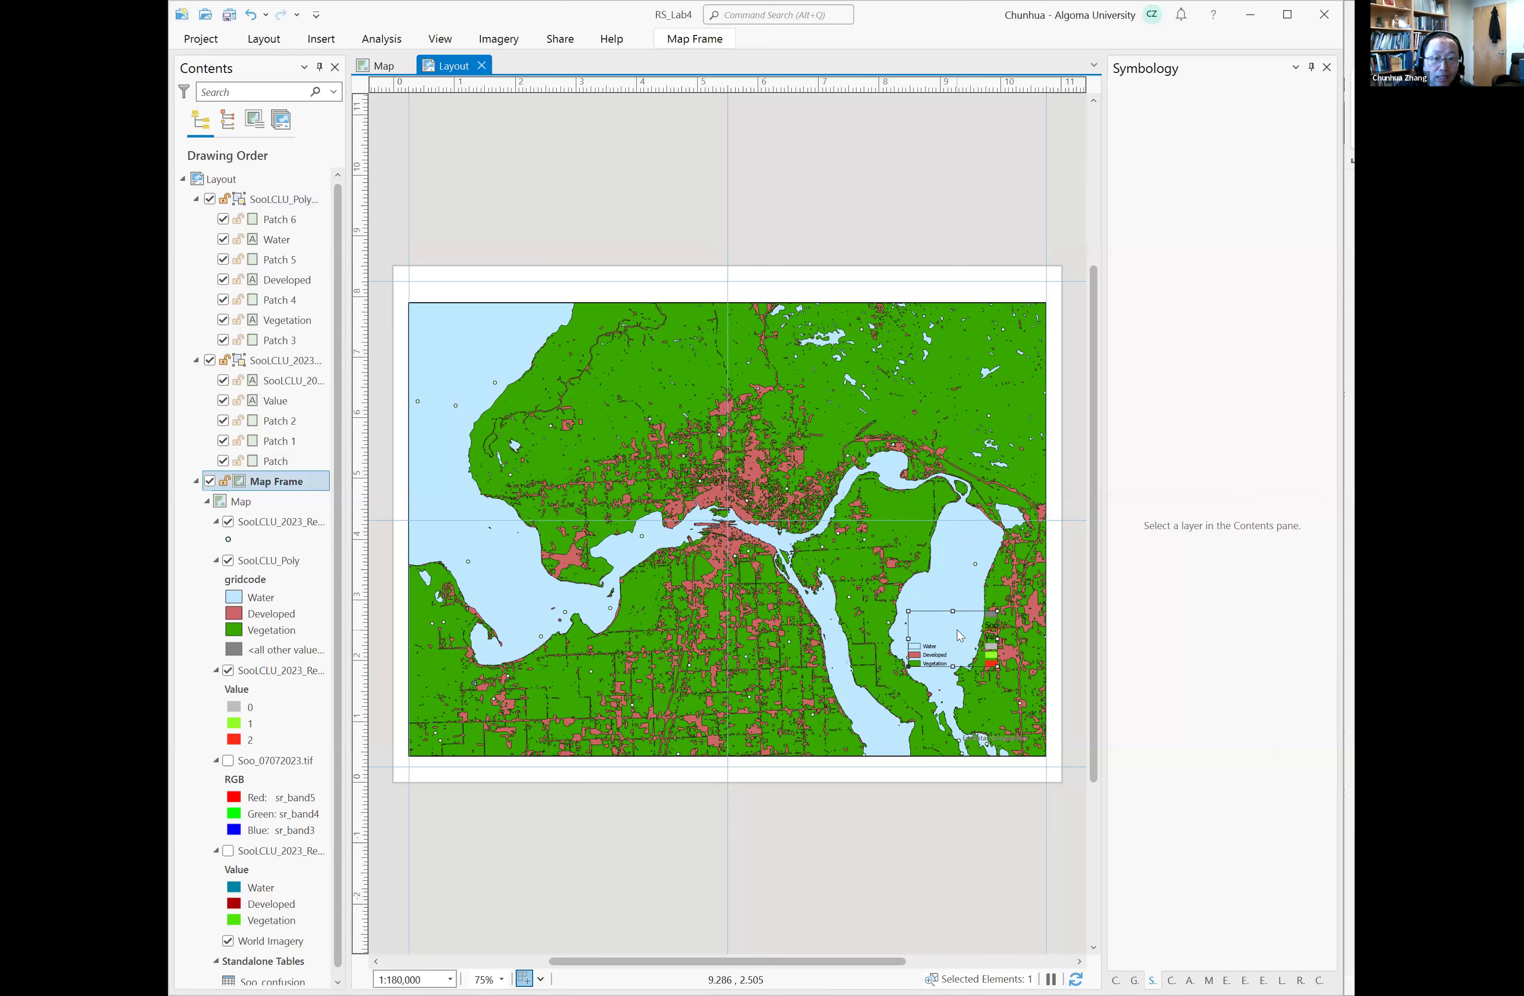
pyautogui.click(938, 647)
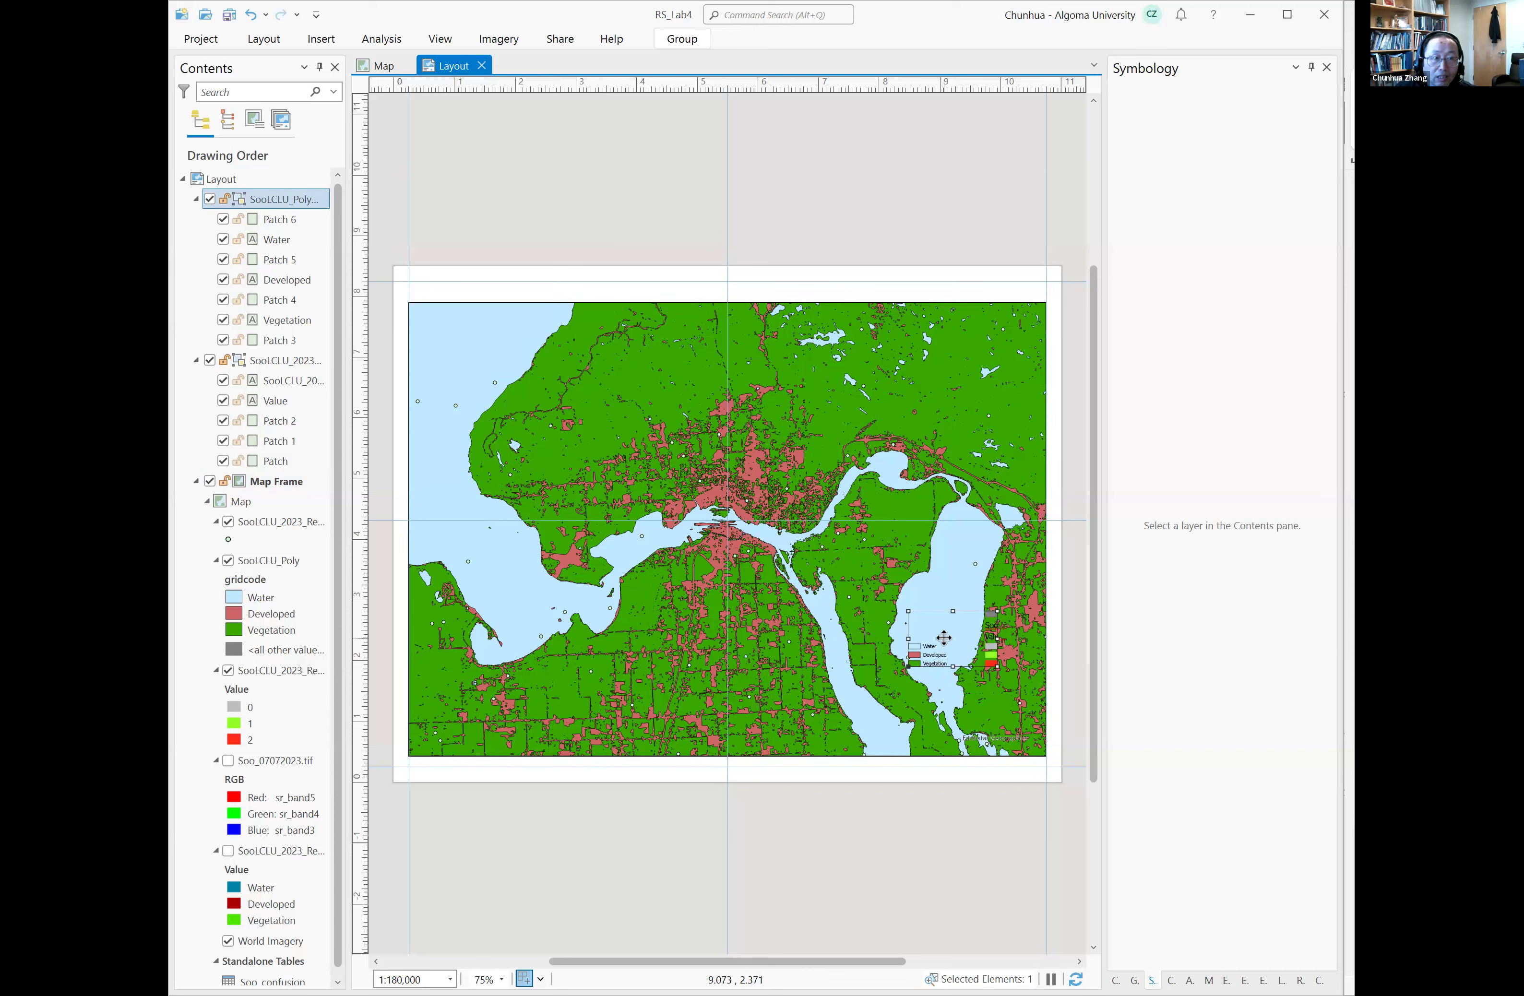
pyautogui.click(929, 658)
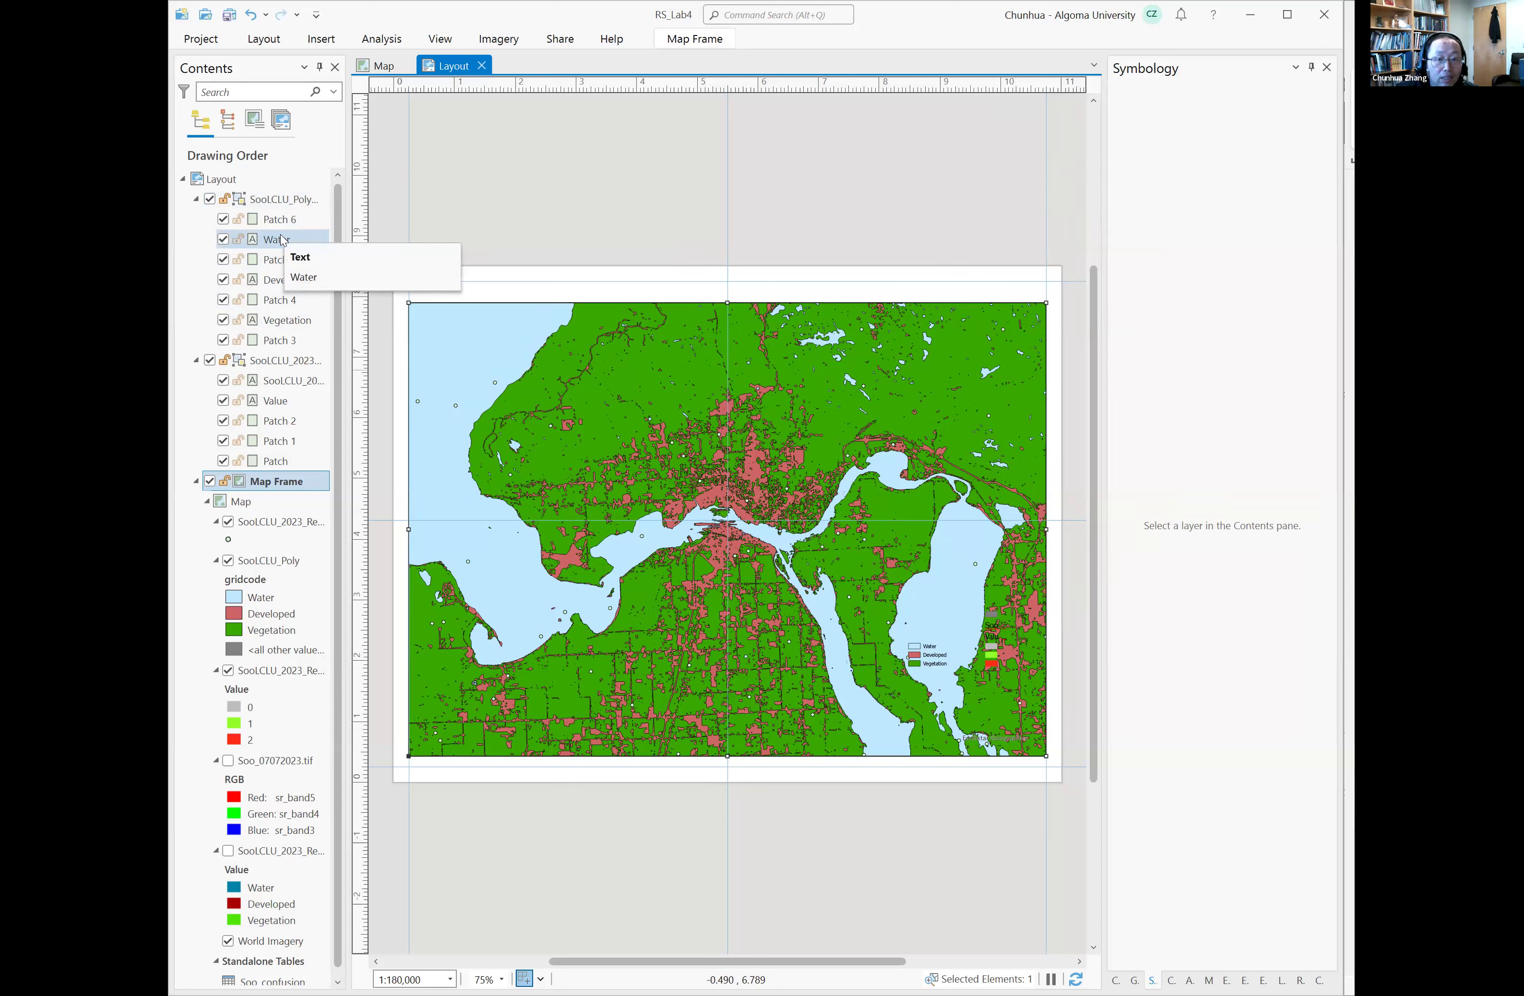
pyautogui.click(929, 645)
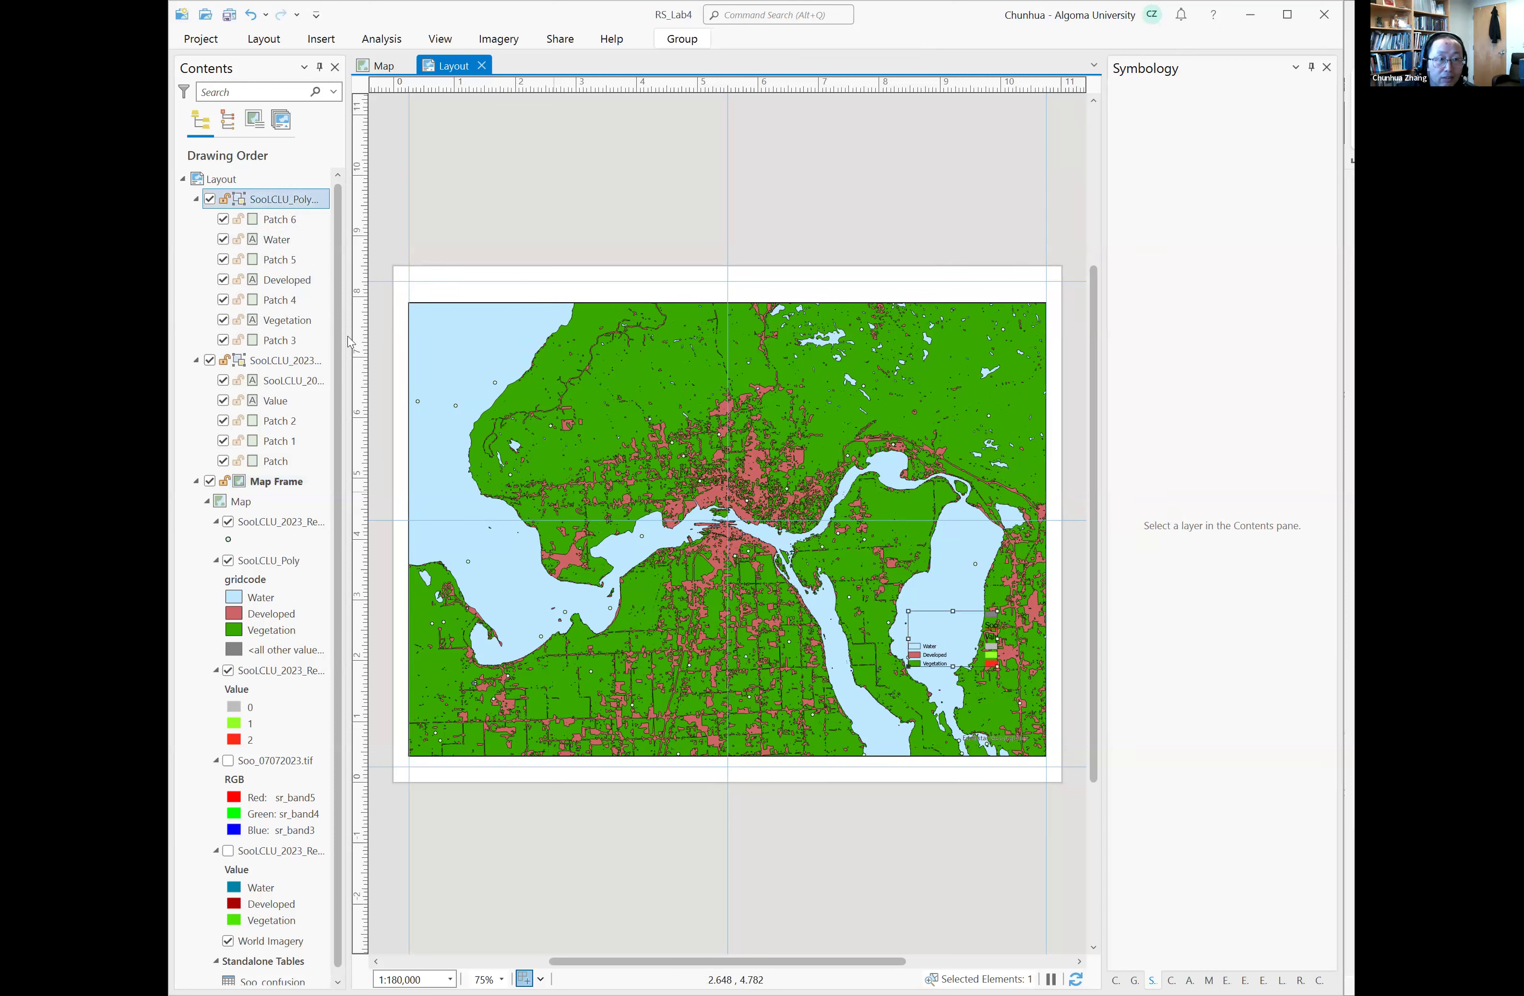
pyautogui.click(285, 220)
pyautogui.keyDown('ctrl'); pyautogui.click(294, 238); pyautogui.keyUp('ctrl')
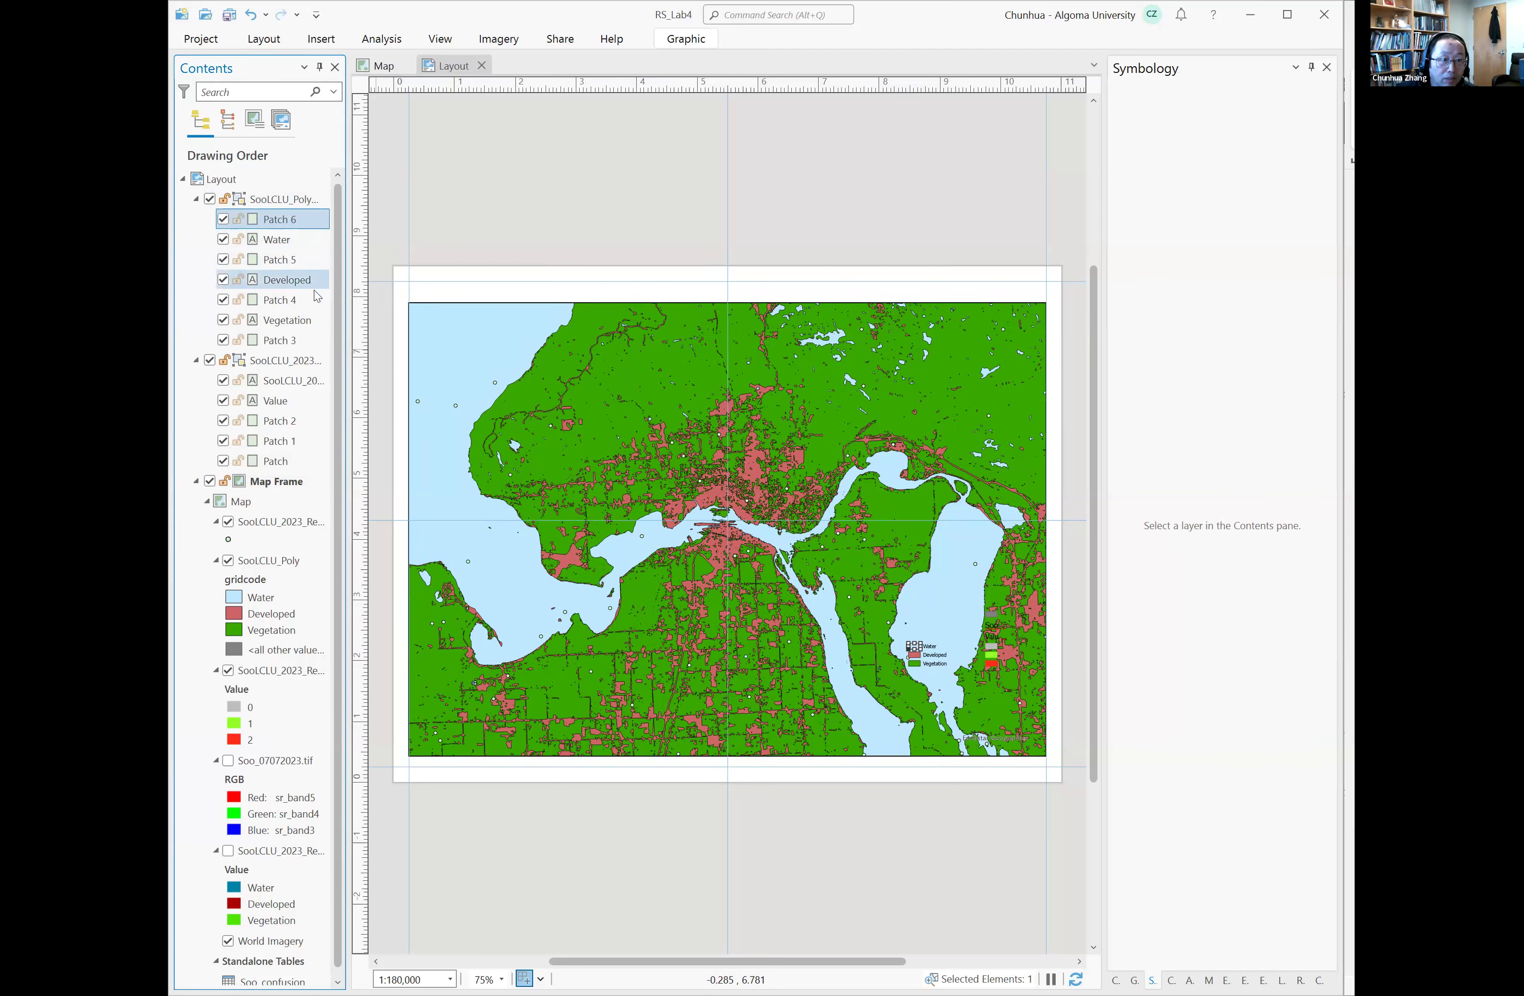
pyautogui.keyDown('shift'); pyautogui.click(306, 336); pyautogui.keyUp('shift')
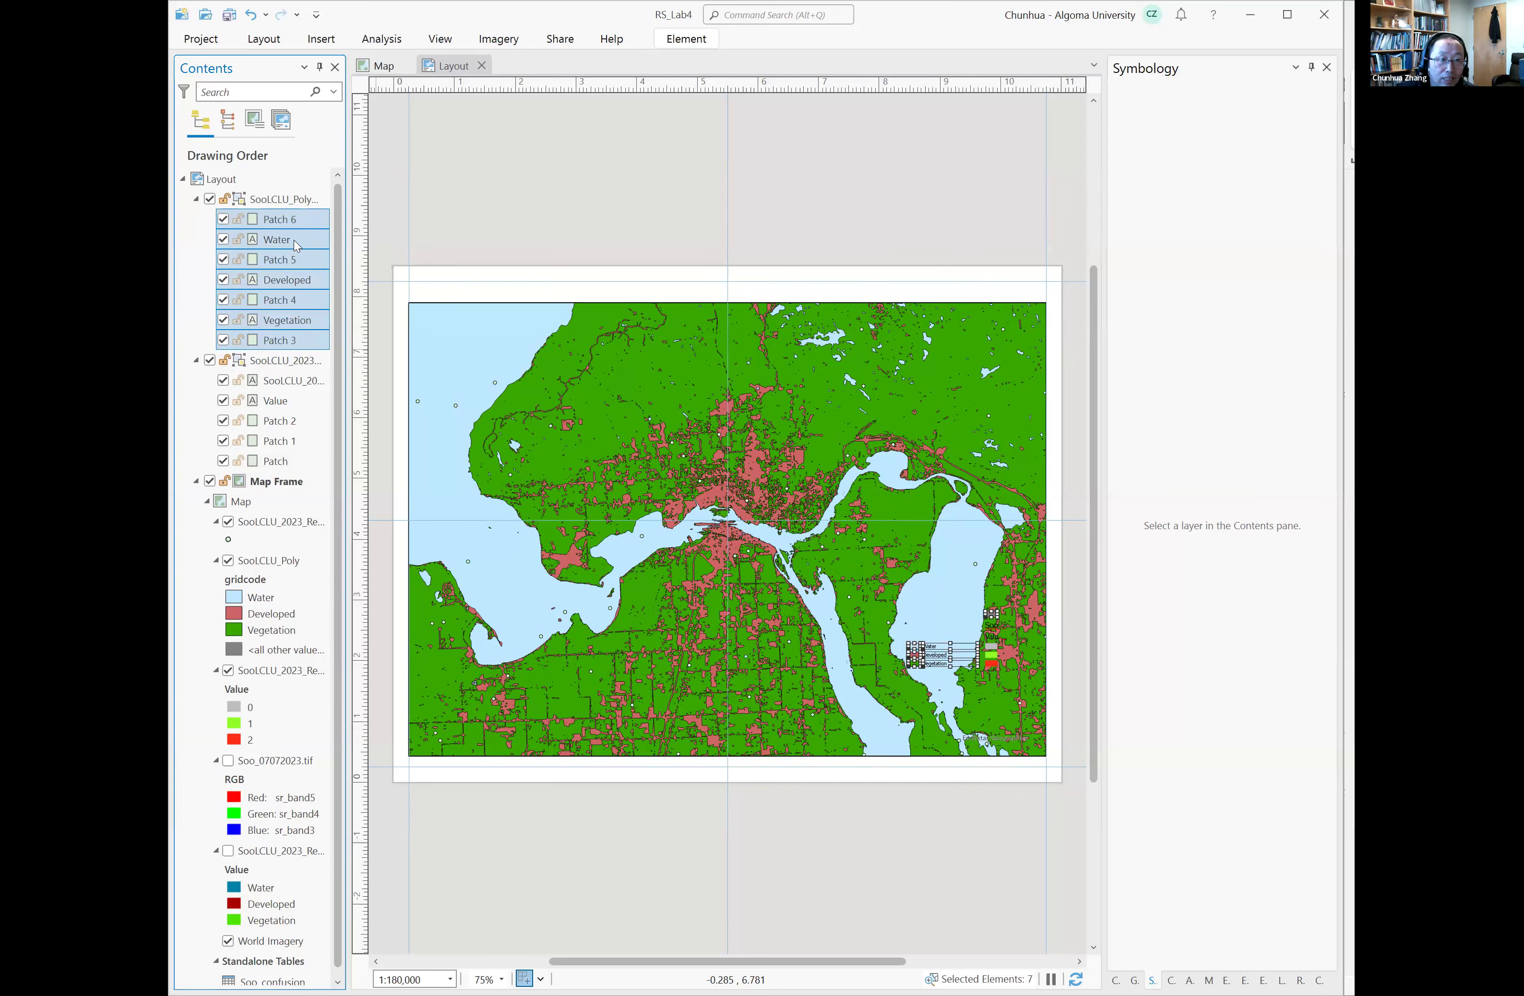
pyautogui.rightClick(310, 245)
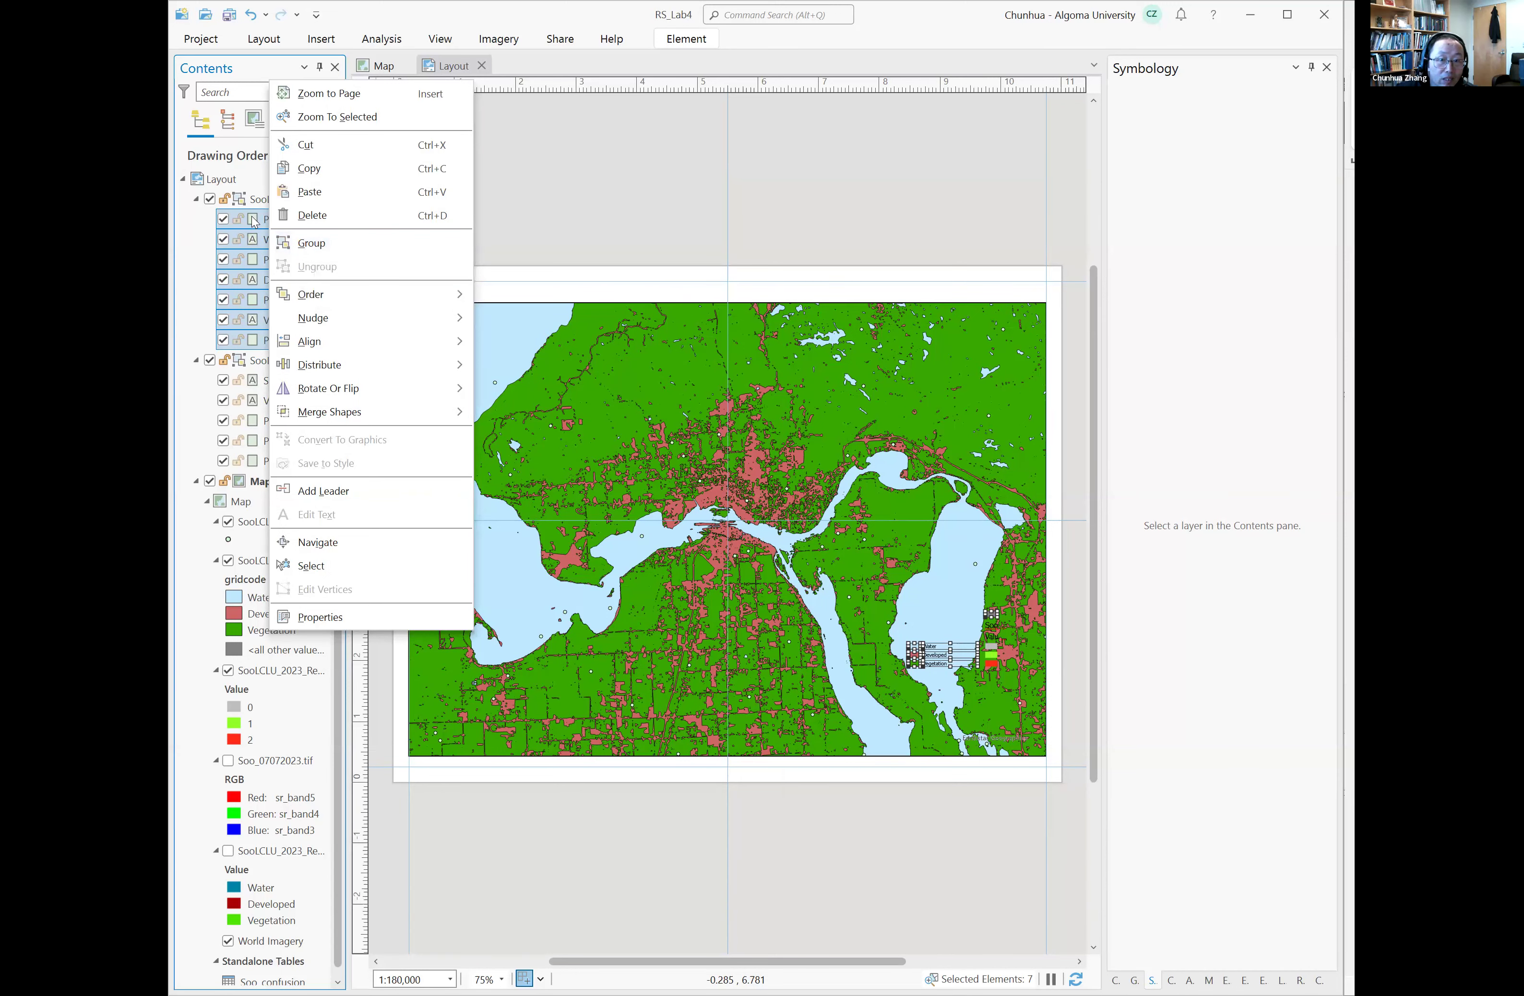
pyautogui.click(702, 782)
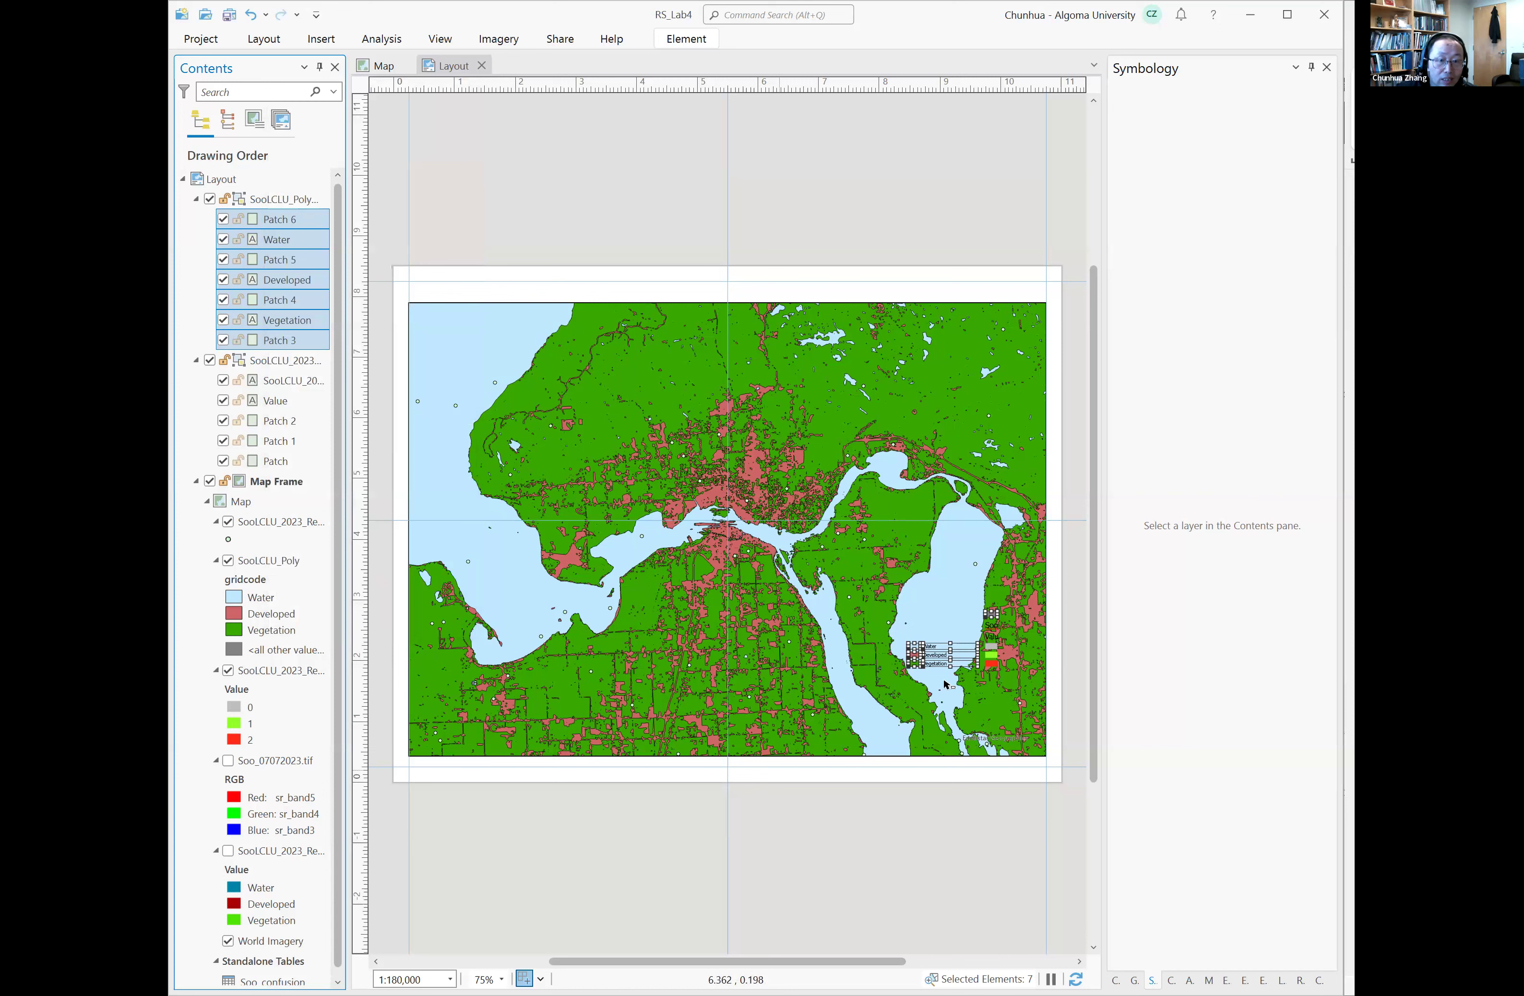
pyautogui.click(926, 781)
# Step: Shift the SooLCLU_Poly legend group slightly southeast over the lake
pyautogui.click(938, 645)
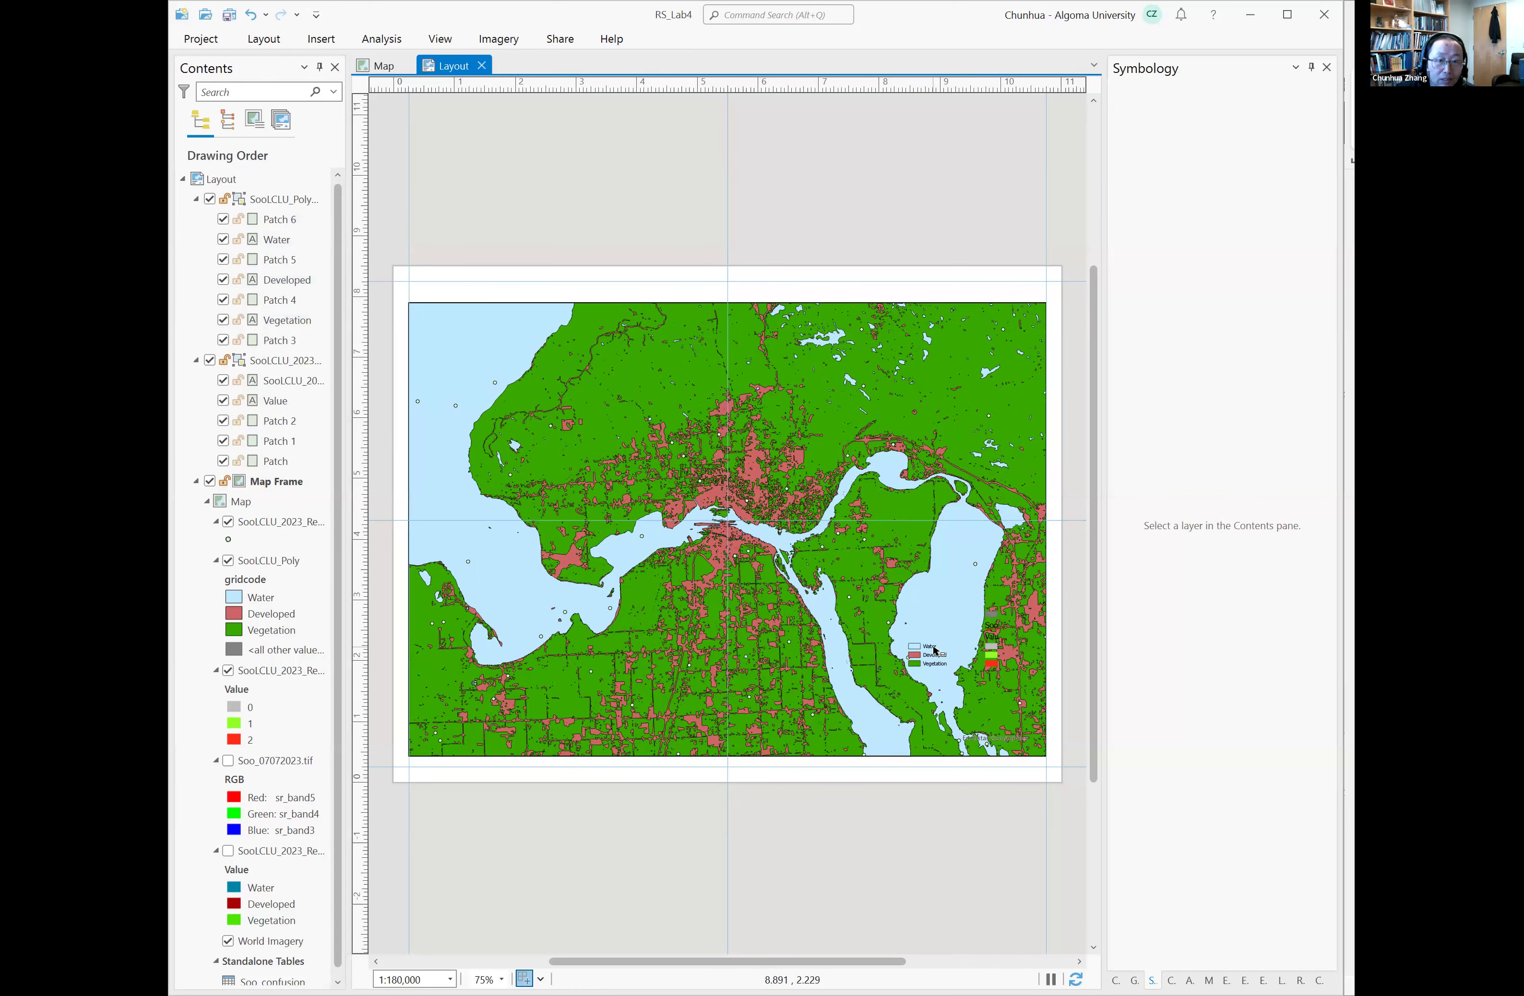
pyautogui.click(945, 649)
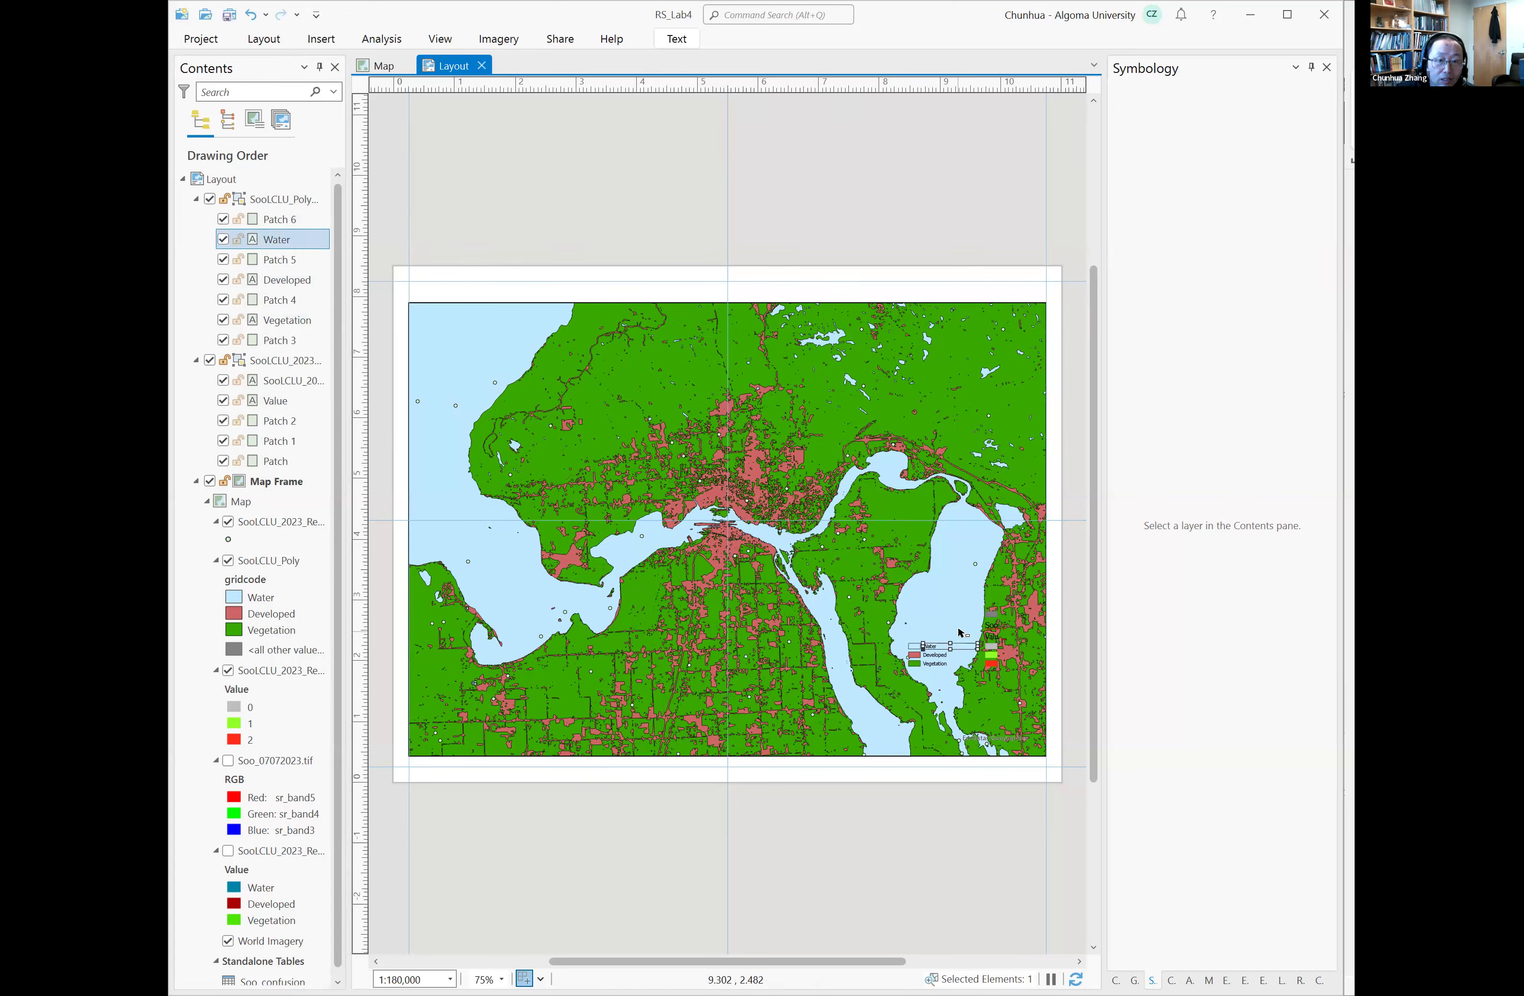
pyautogui.click(963, 637)
pyautogui.click(952, 639)
pyautogui.moveTo(957, 619)
pyautogui.mouseDown()
pyautogui.moveTo(949, 648)
pyautogui.moveTo(965, 618)
pyautogui.mouseUp()
pyautogui.click(966, 618)
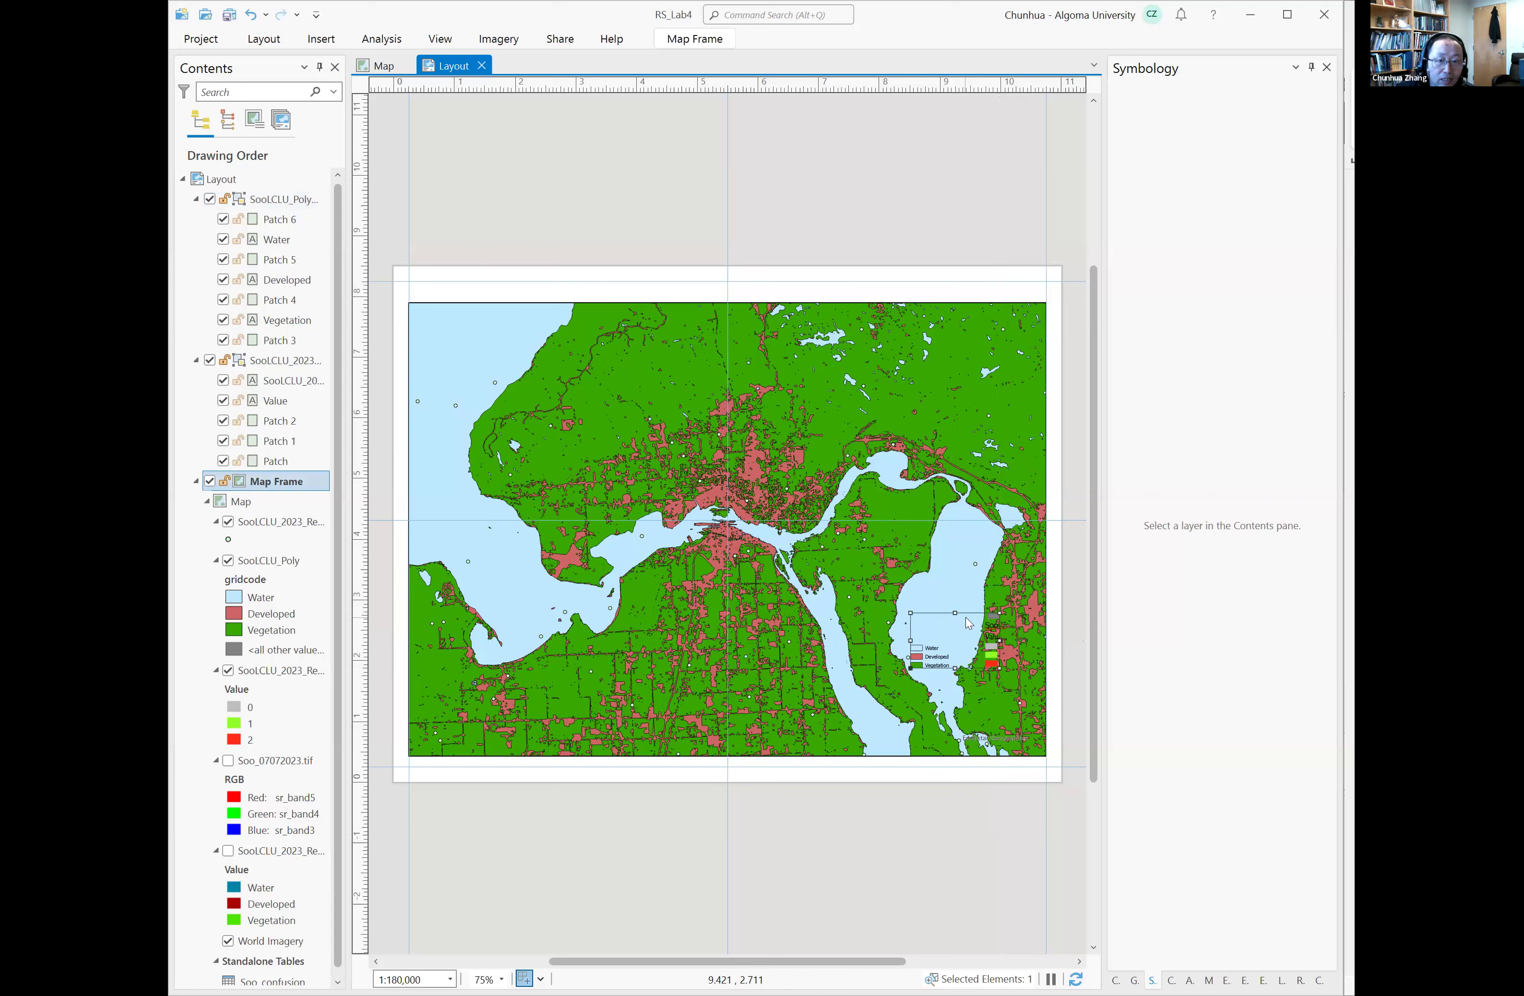
# Step: Ungroup the SooLCLU_Poly legend group into individual patches and class labels
pyautogui.rightClick(949, 641)
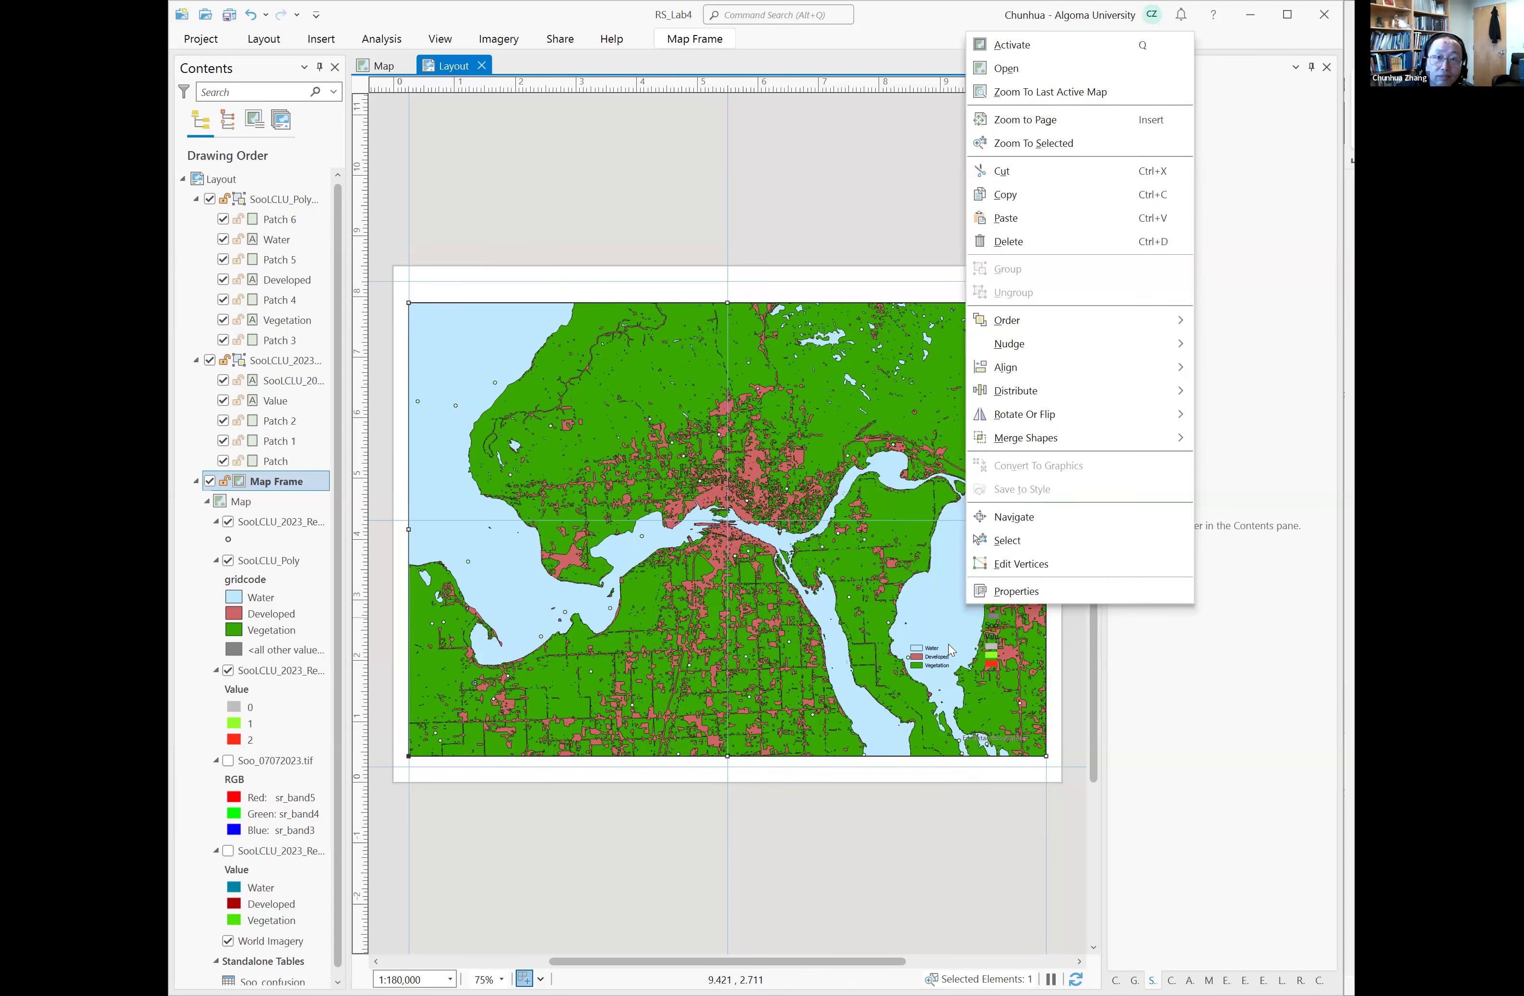
pyautogui.click(949, 652)
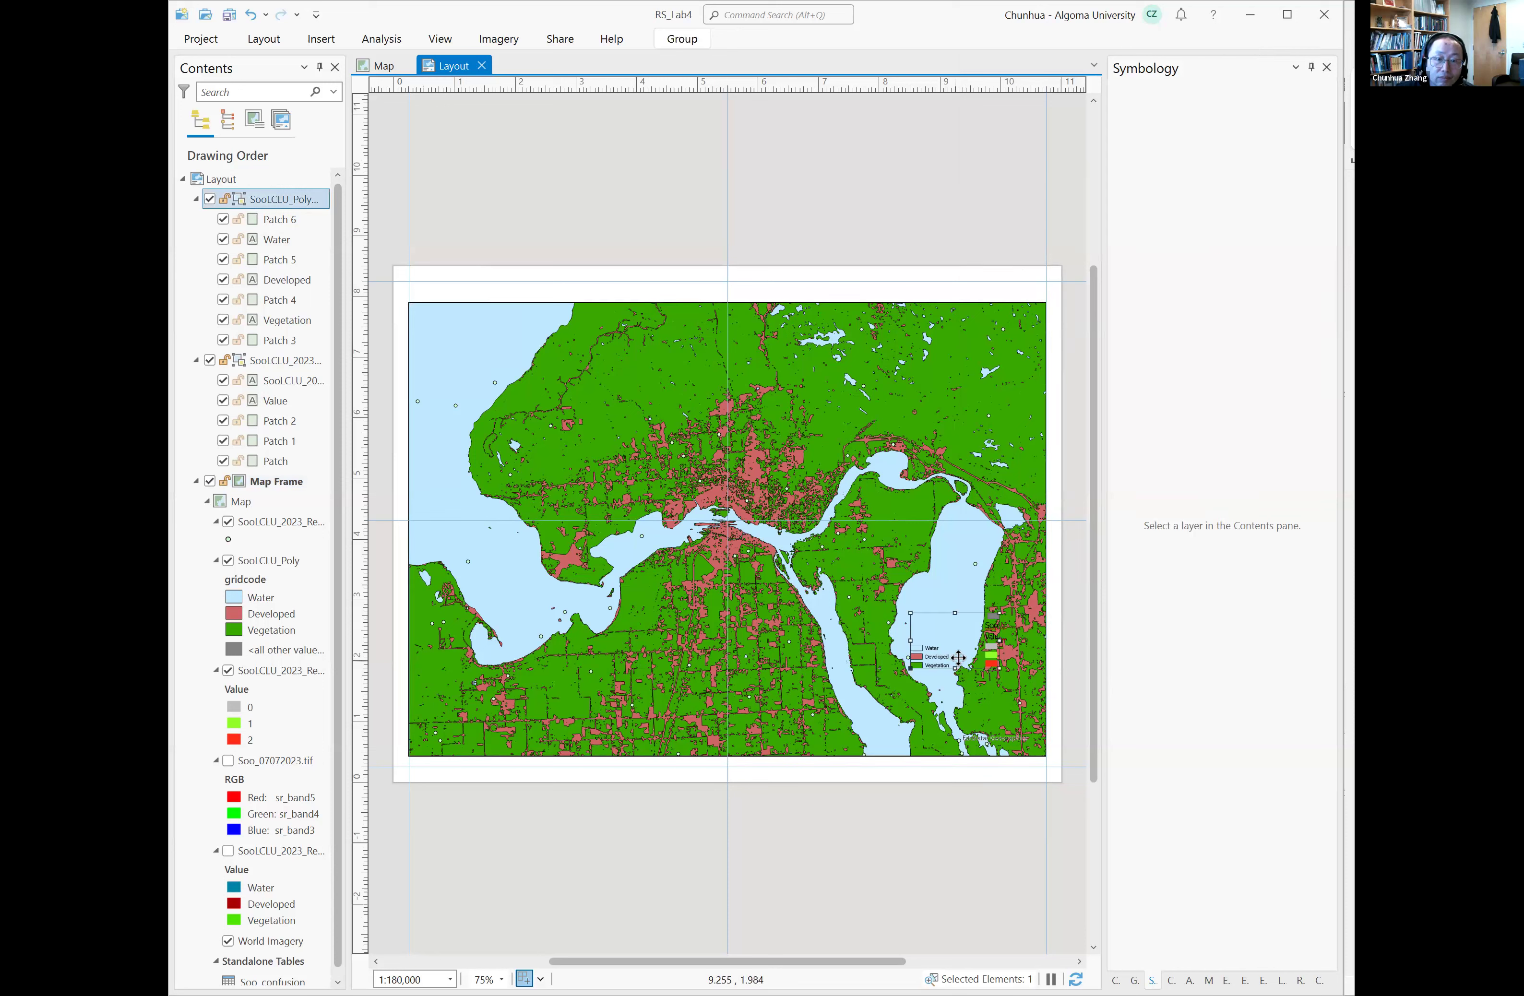
pyautogui.rightClick(959, 645)
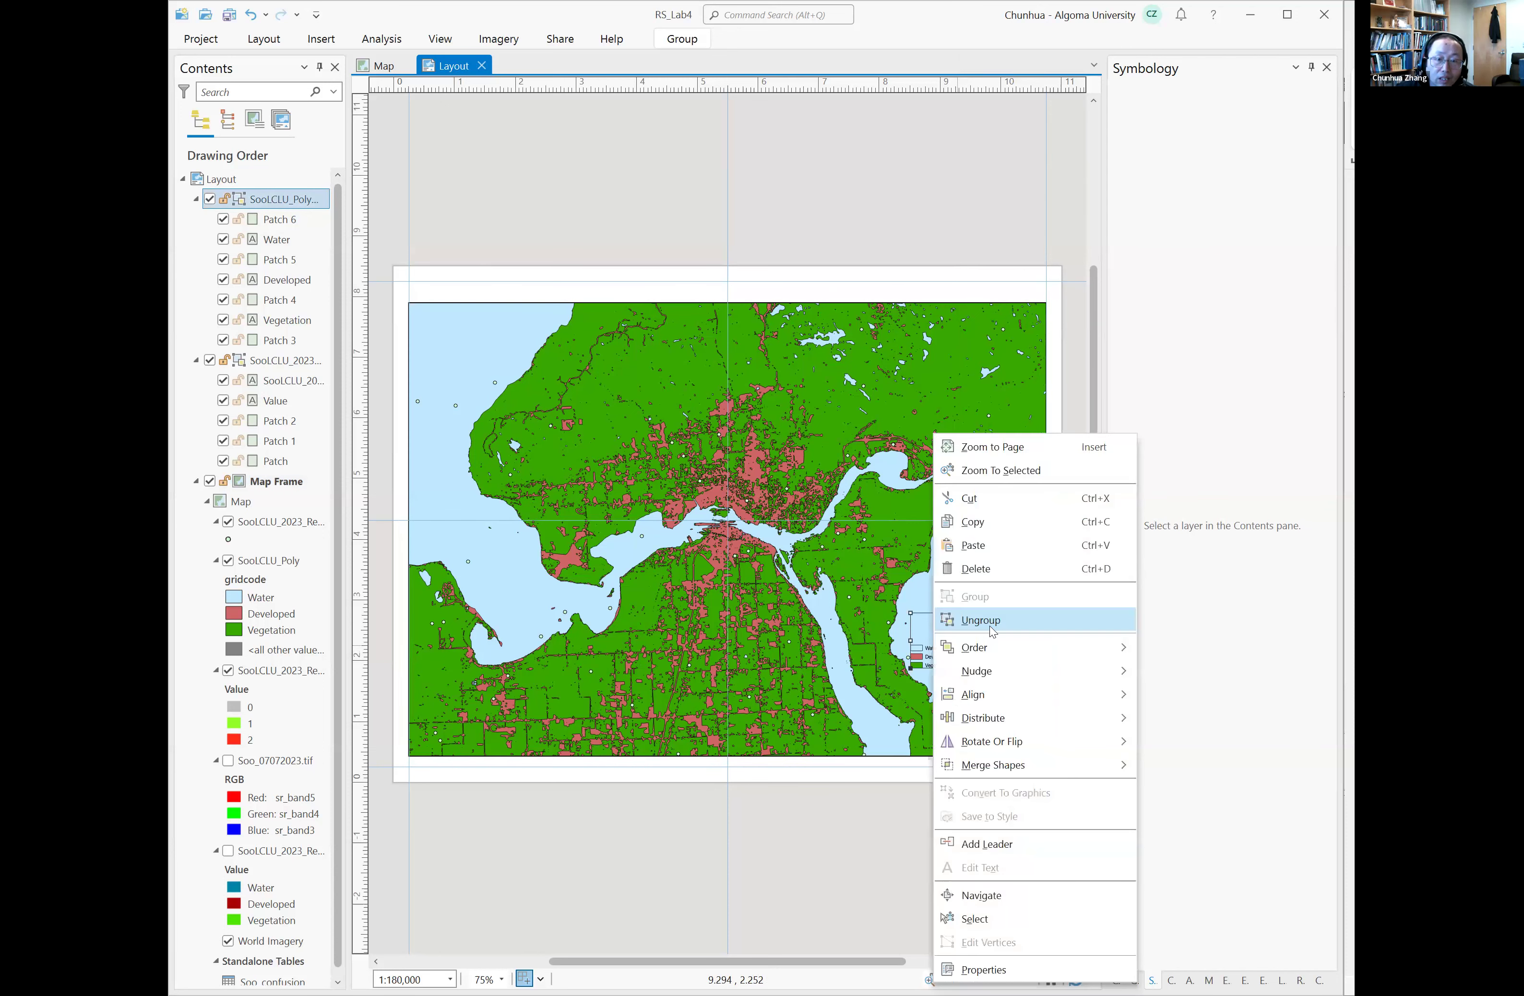
pyautogui.click(993, 624)
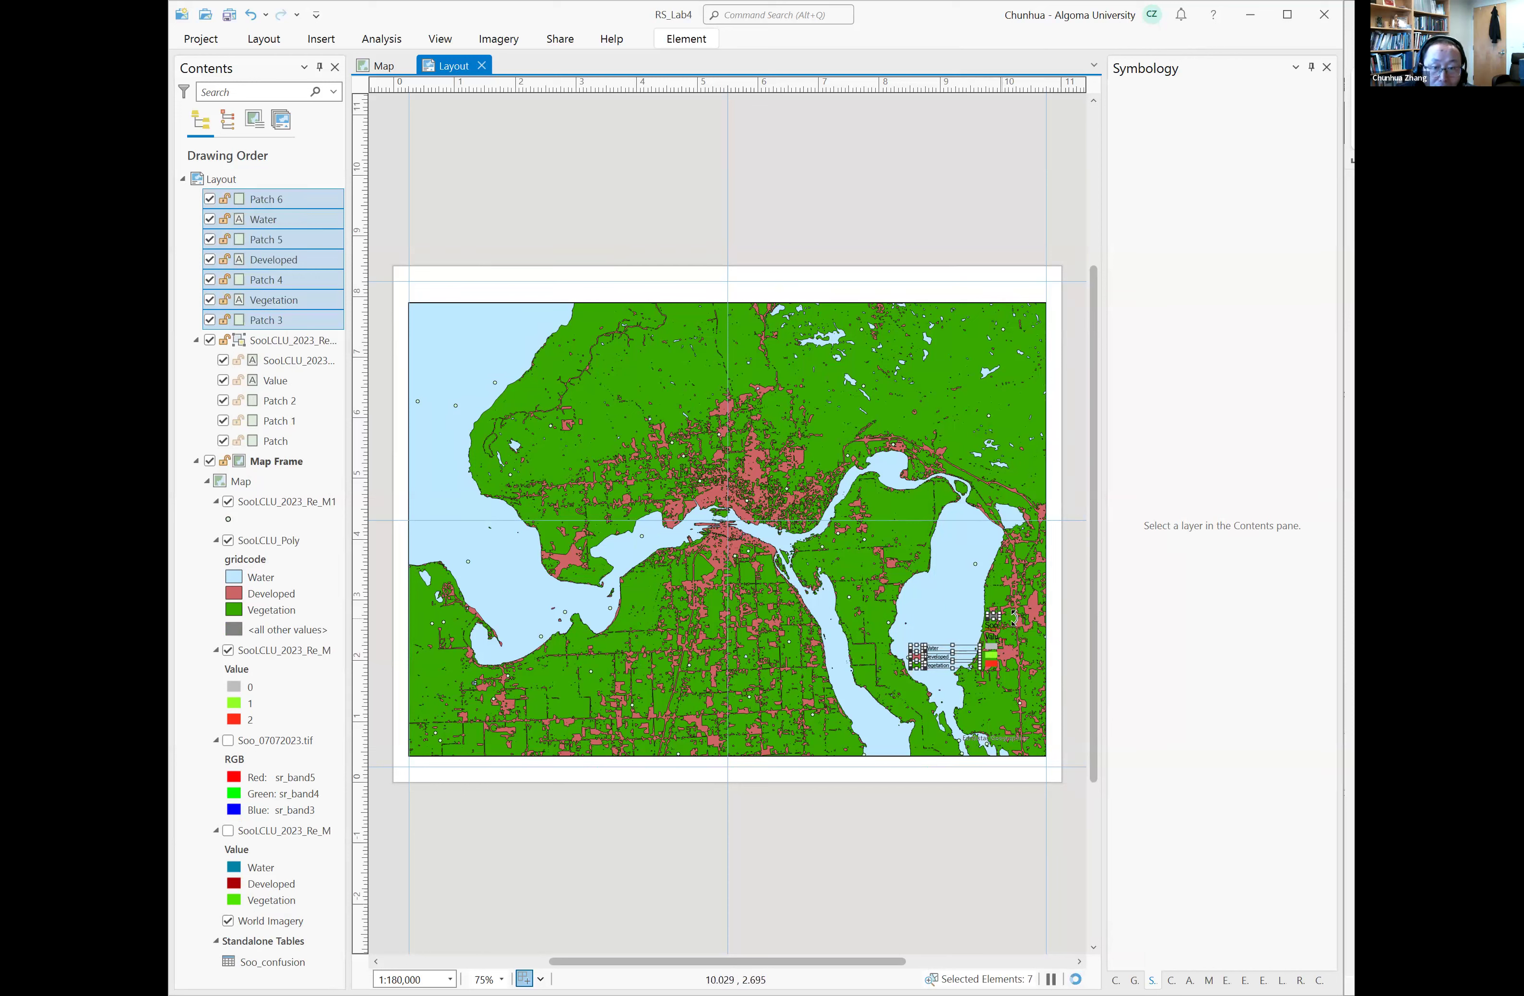
# Step: Delete the stray Patch 3 legend patch located east of the lake
pyautogui.click(1009, 637)
pyautogui.click(1007, 637)
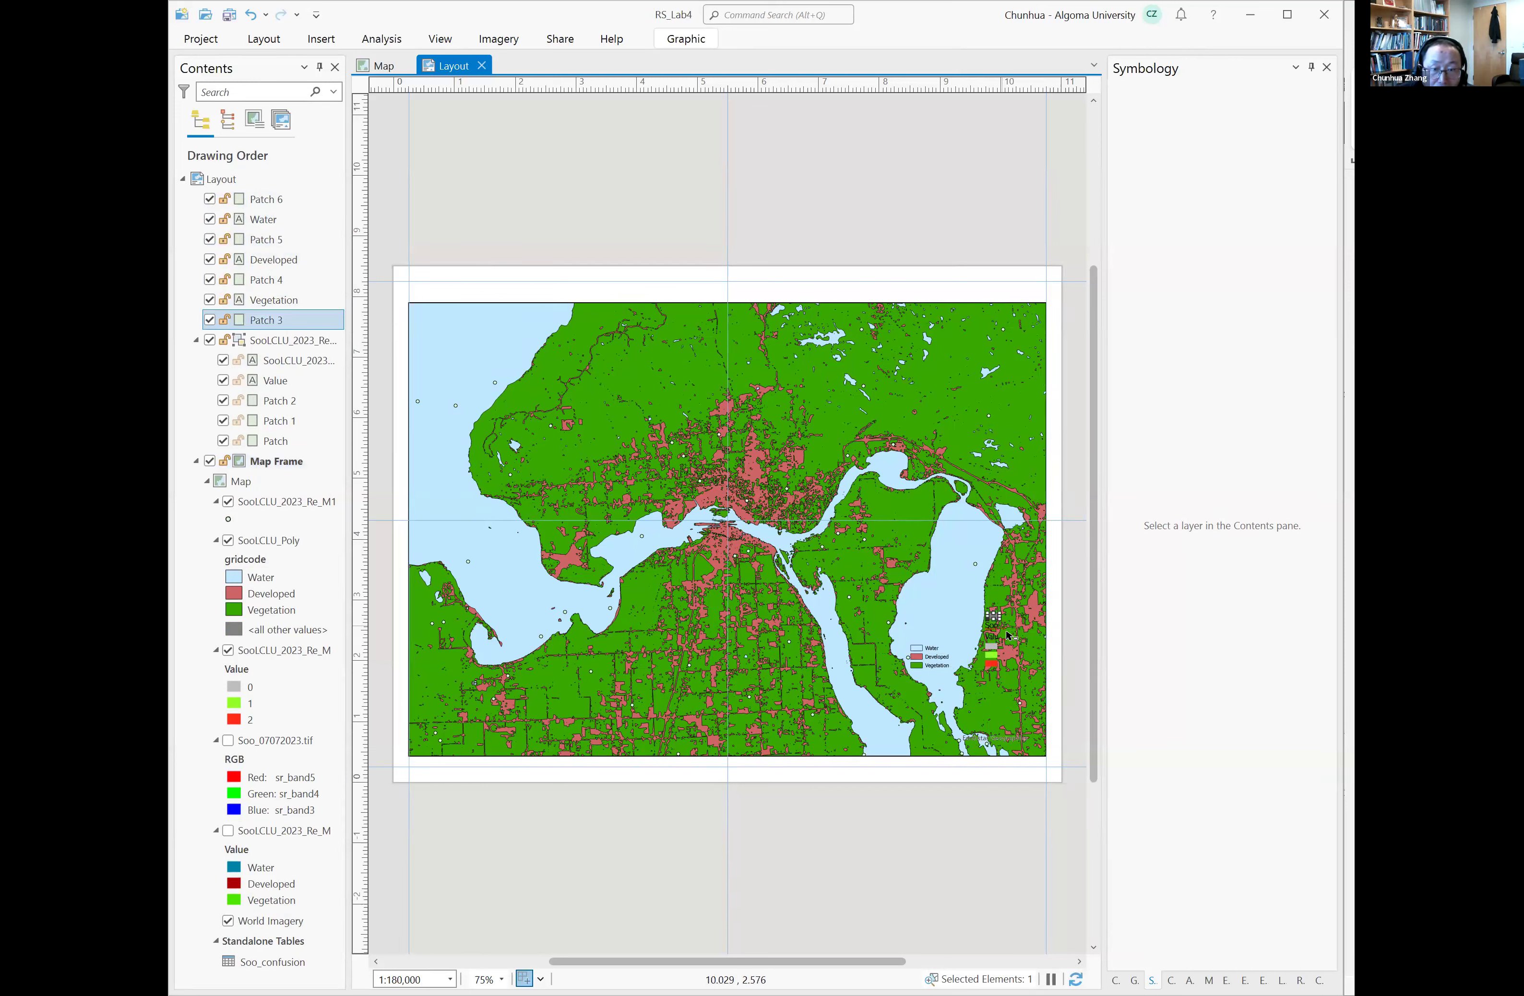
pyautogui.press('Delete')
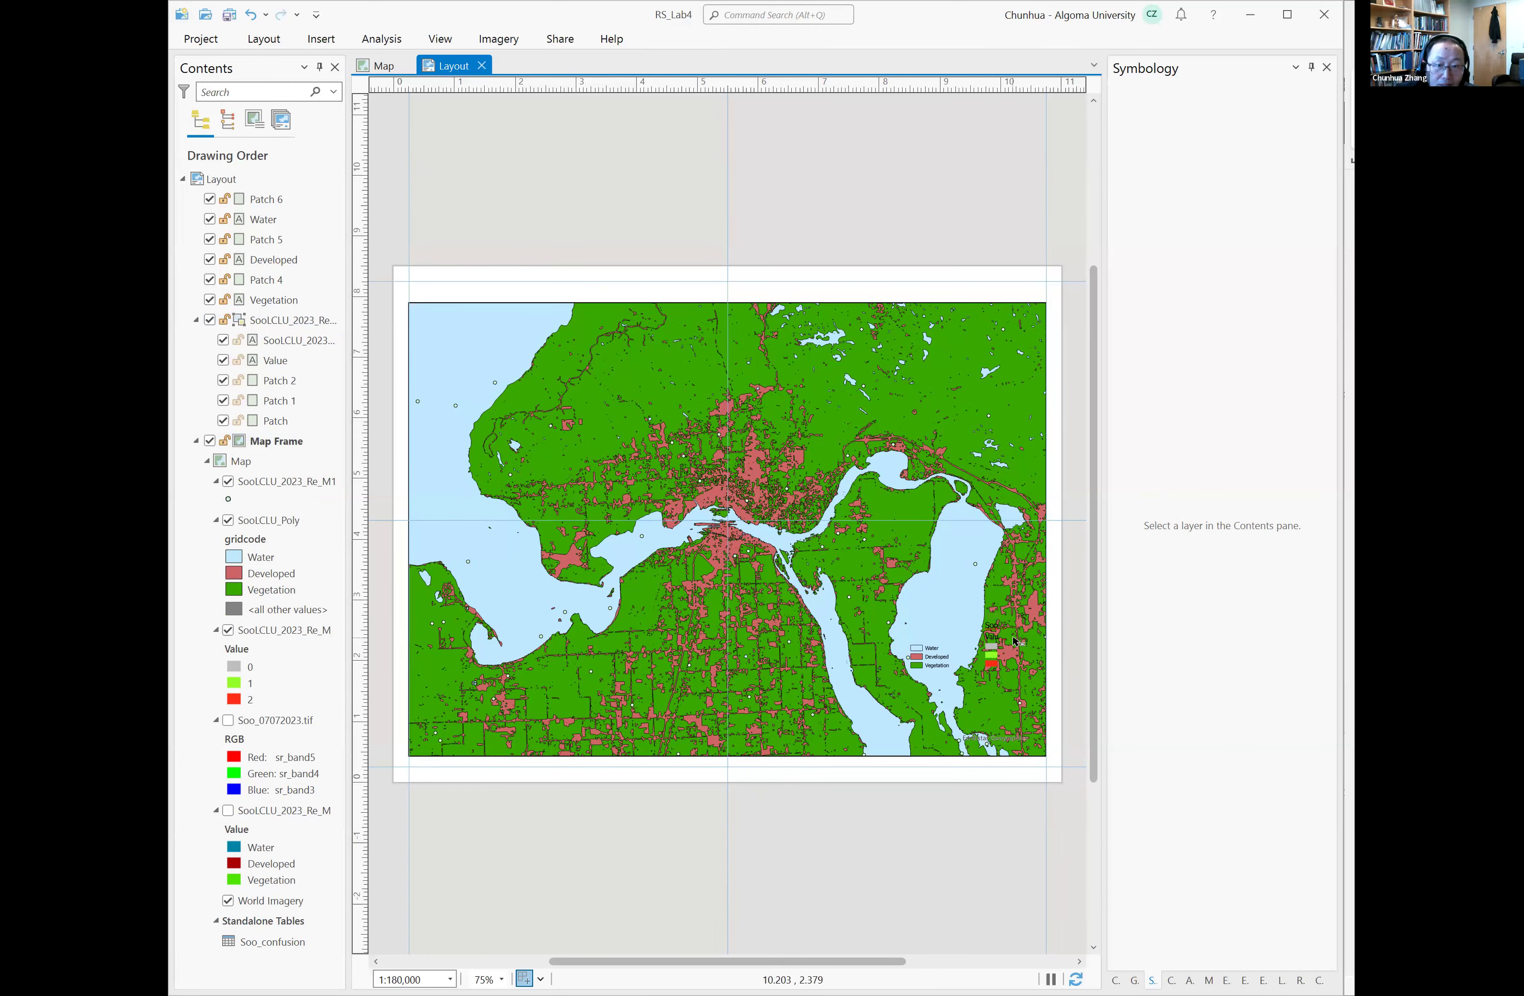
# Step: Delete the SooLCLU_2023_Re raster legend group located east of the lake
pyautogui.click(1013, 642)
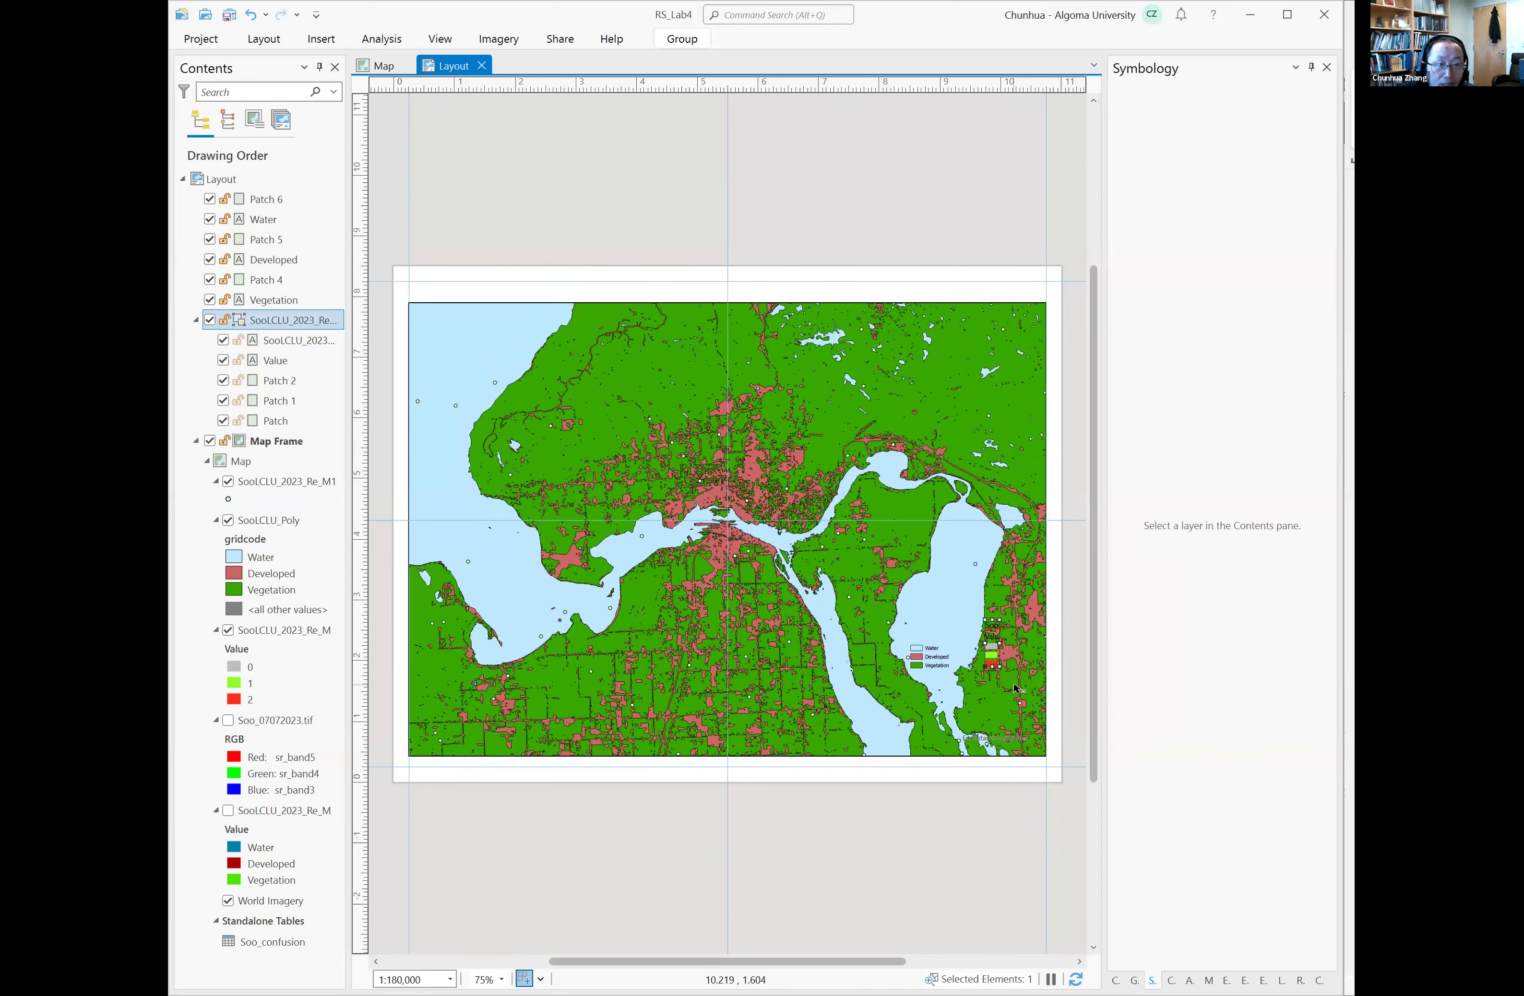
pyautogui.press('Delete')
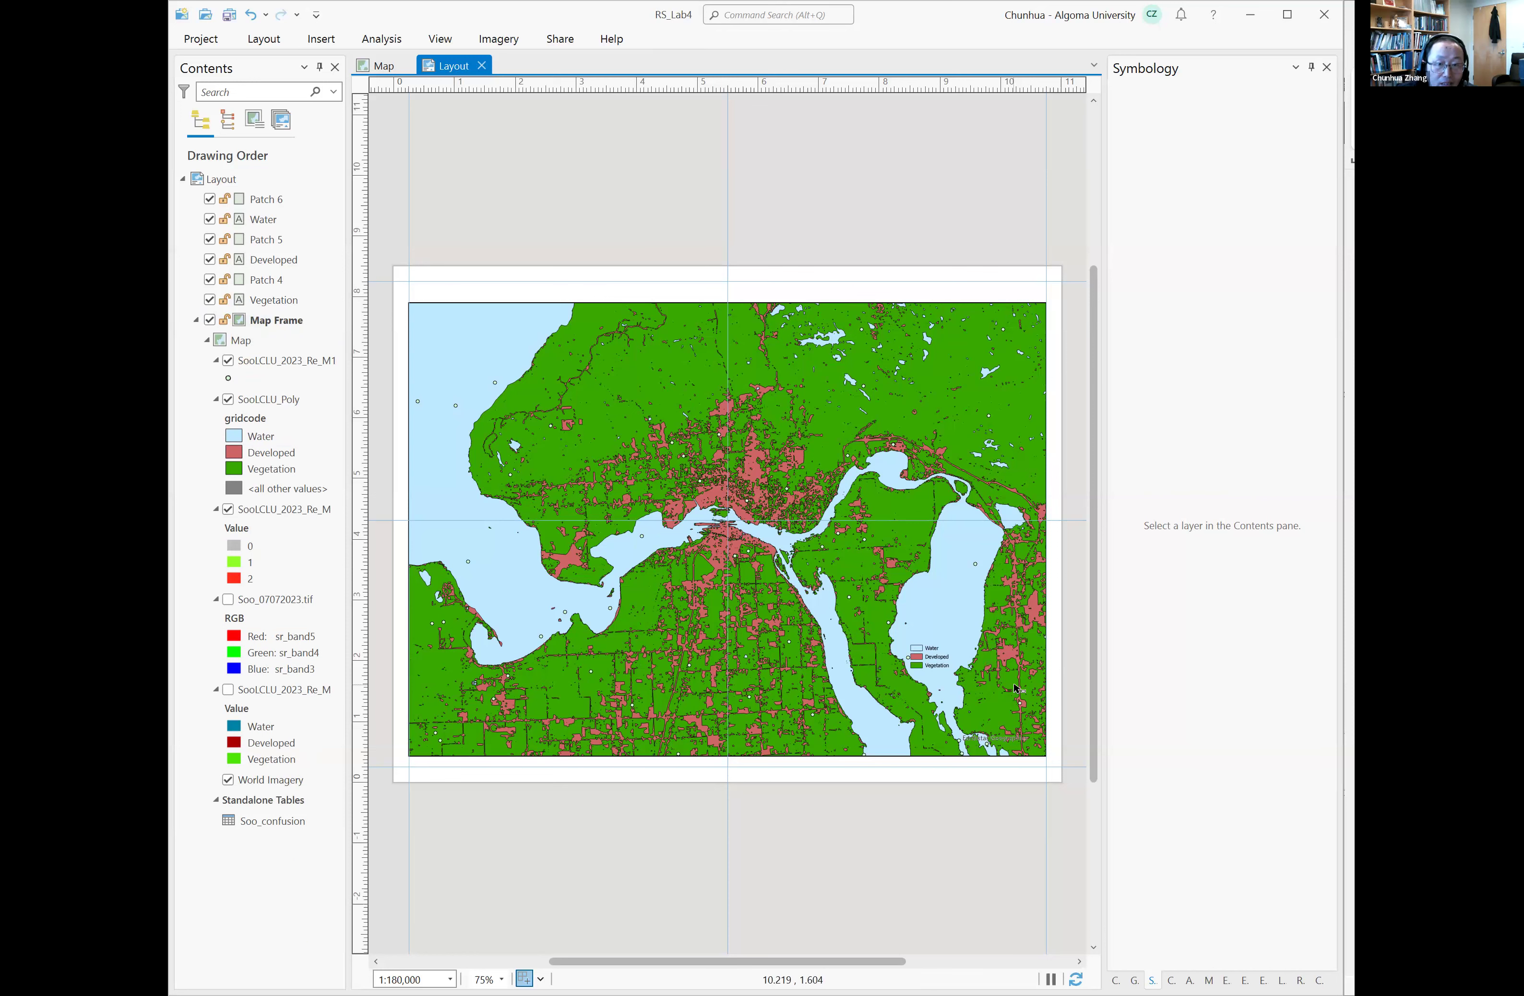
# Step: Set the font size of the Water, Developed and Vegetation legend labels together to 8 pt
pyautogui.click(932, 647)
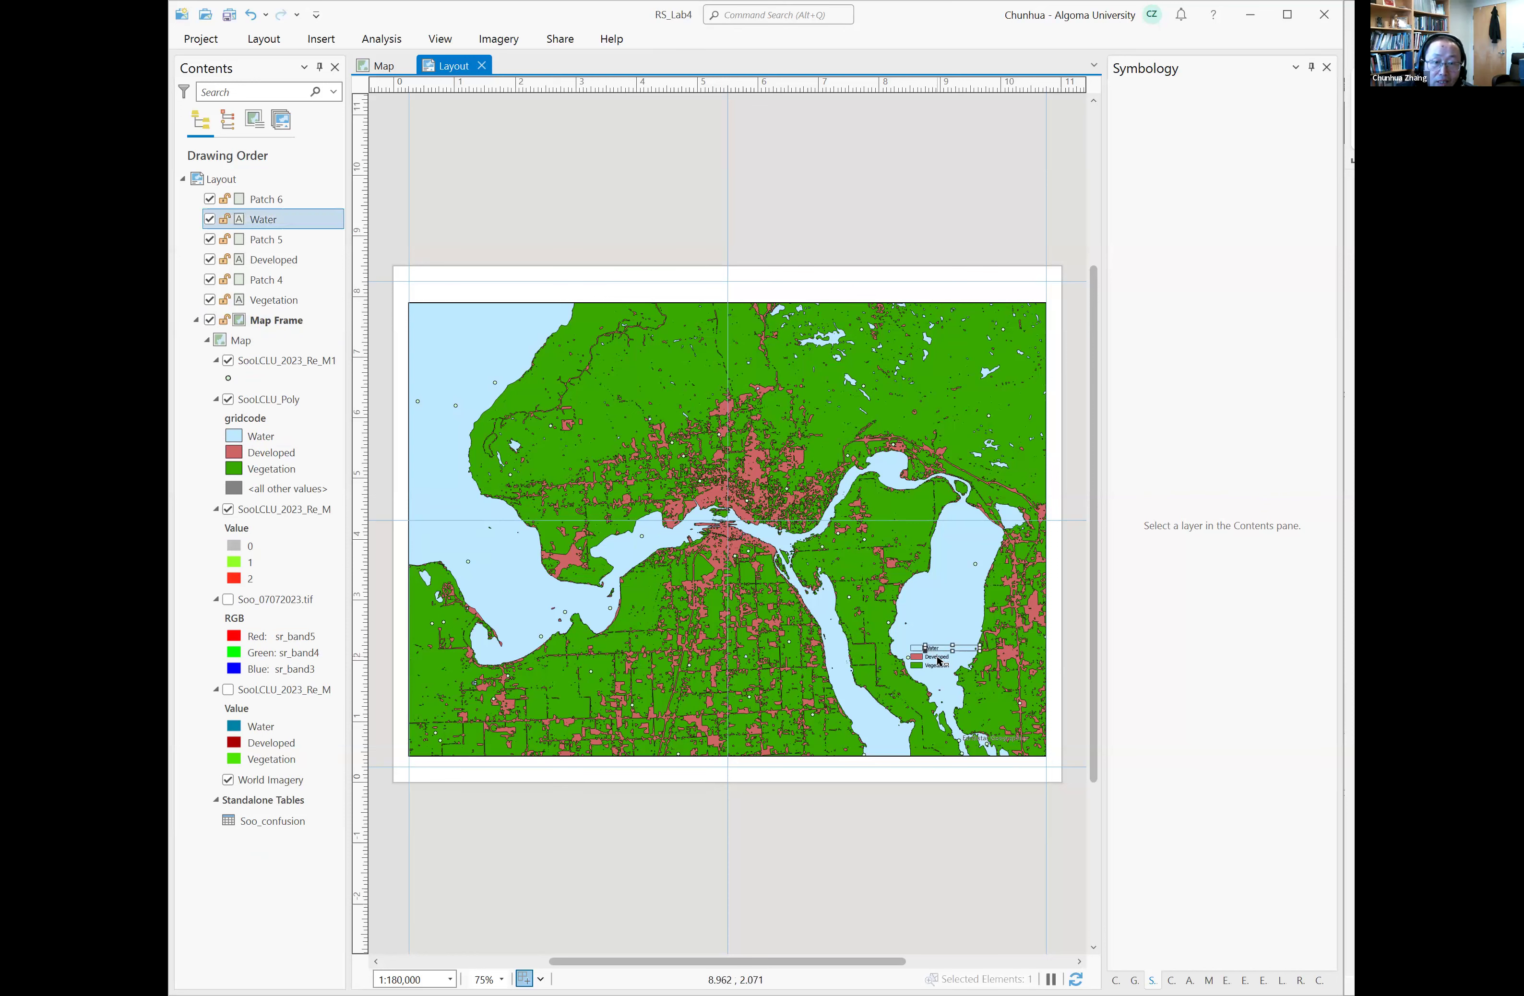
pyautogui.scroll(4, 975, 682)
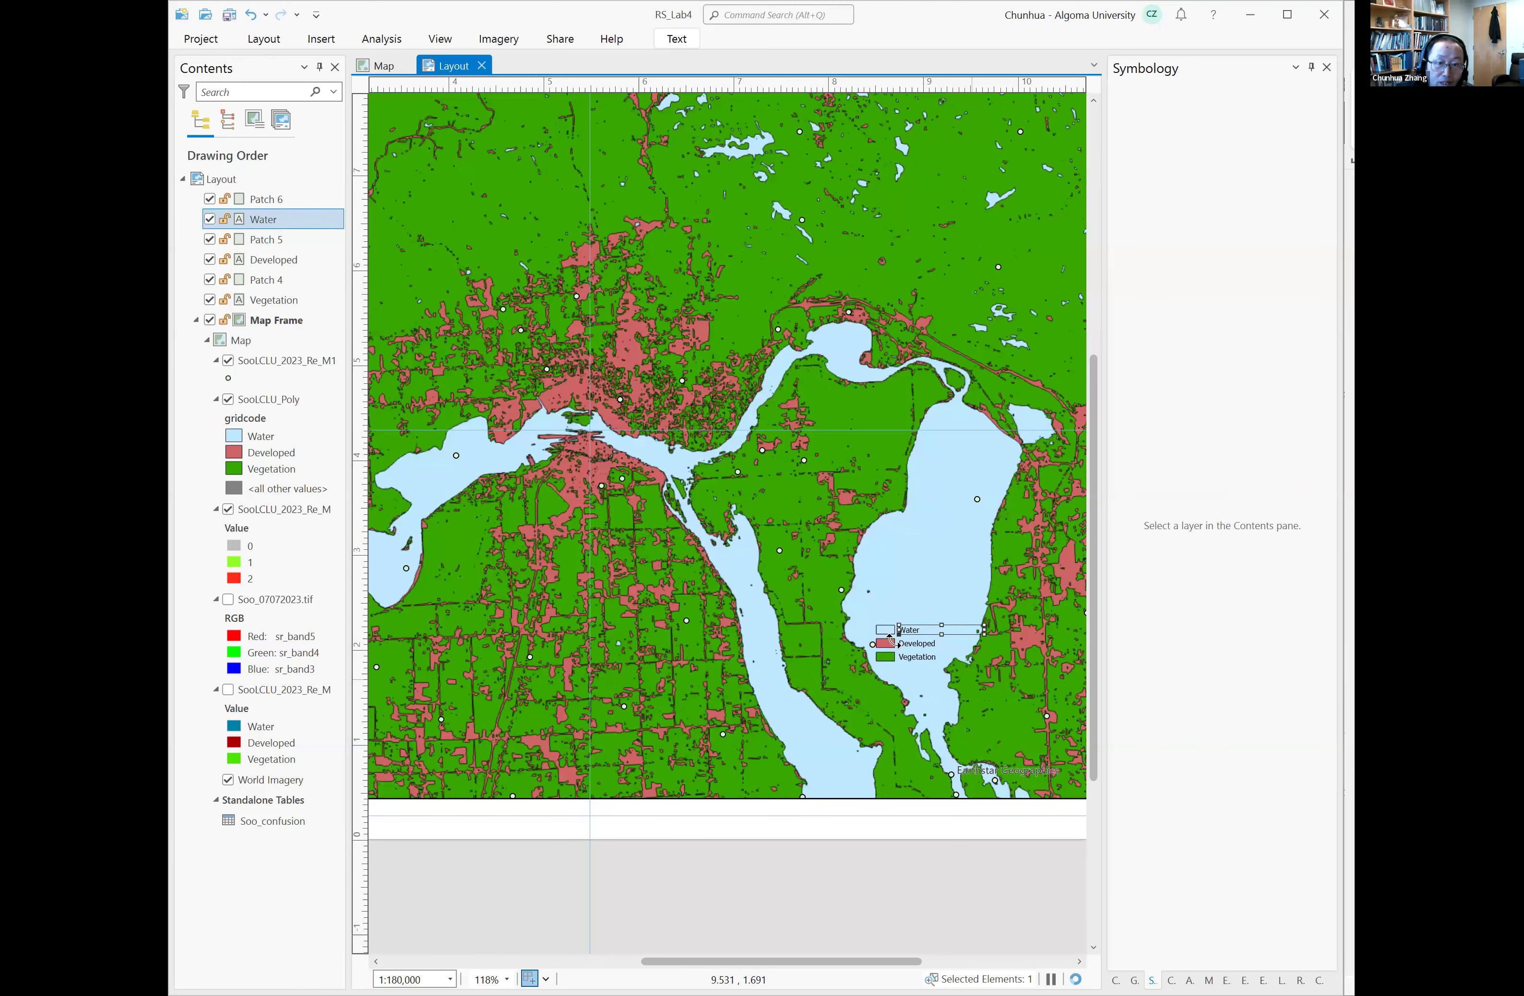
pyautogui.click(930, 649)
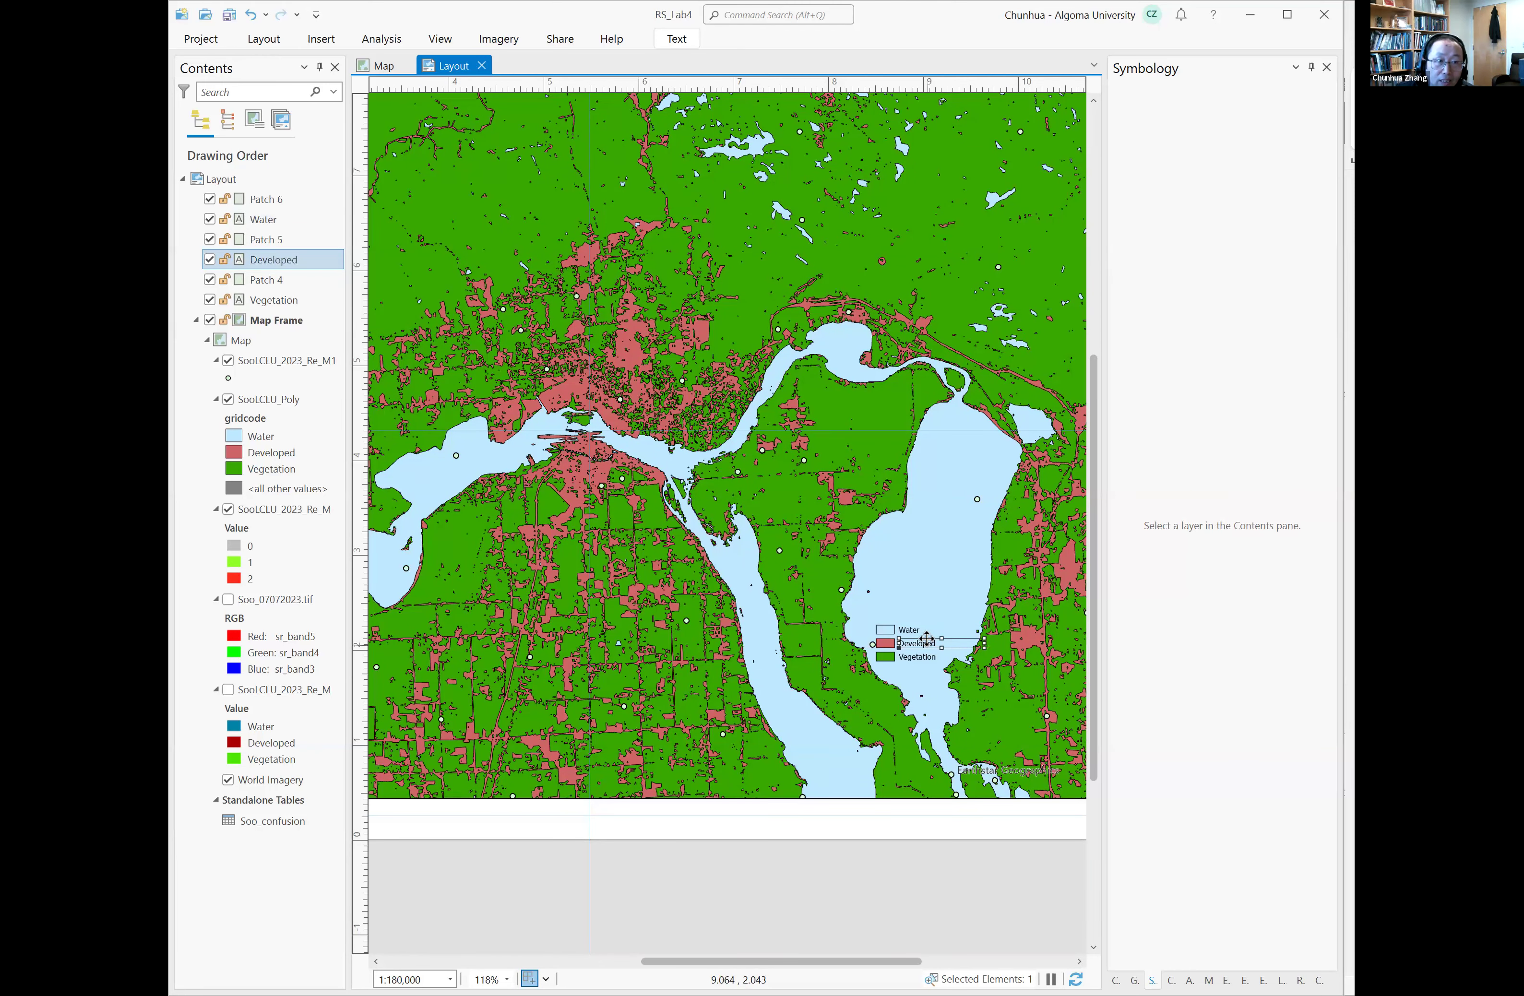
pyautogui.click(927, 629)
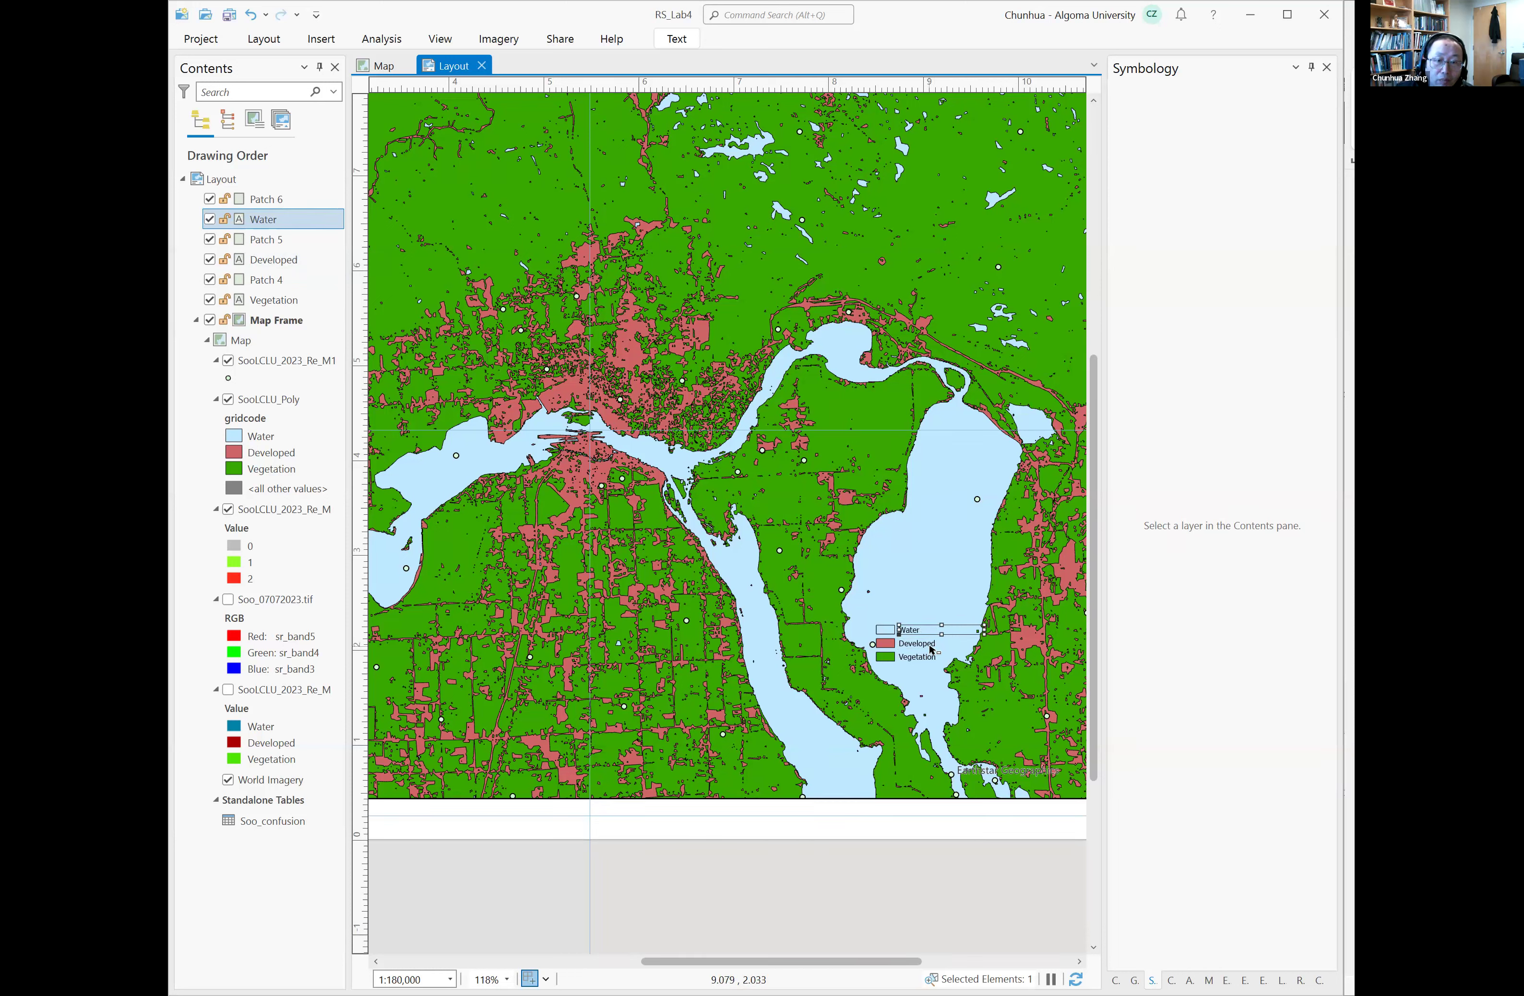
pyautogui.click(927, 645)
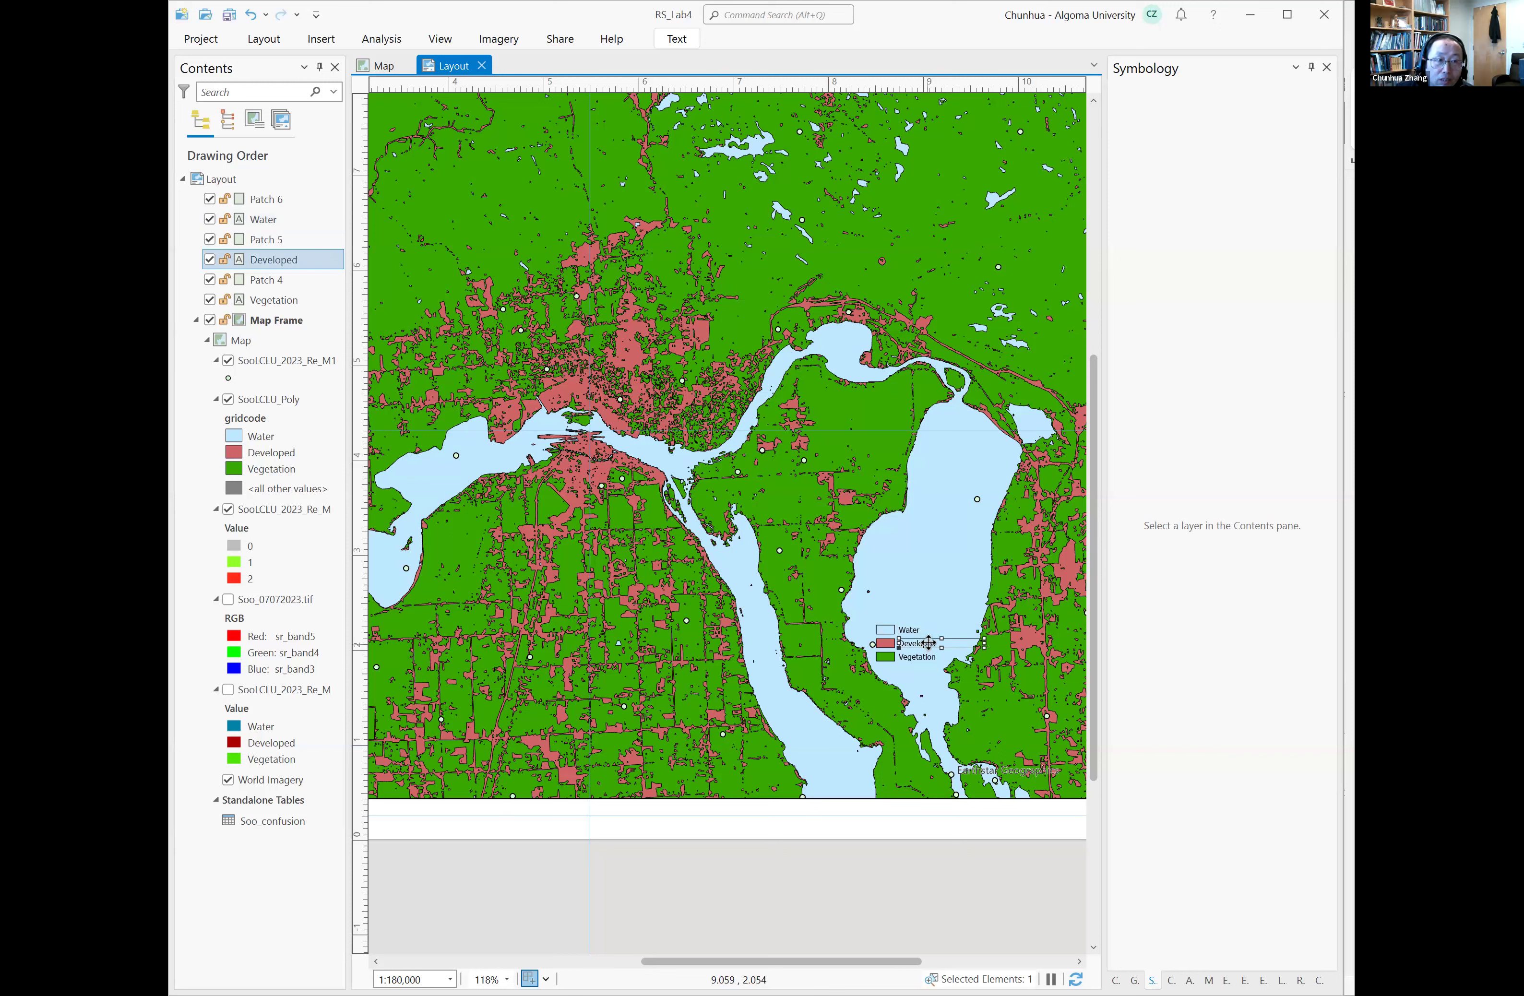
pyautogui.click(266, 220)
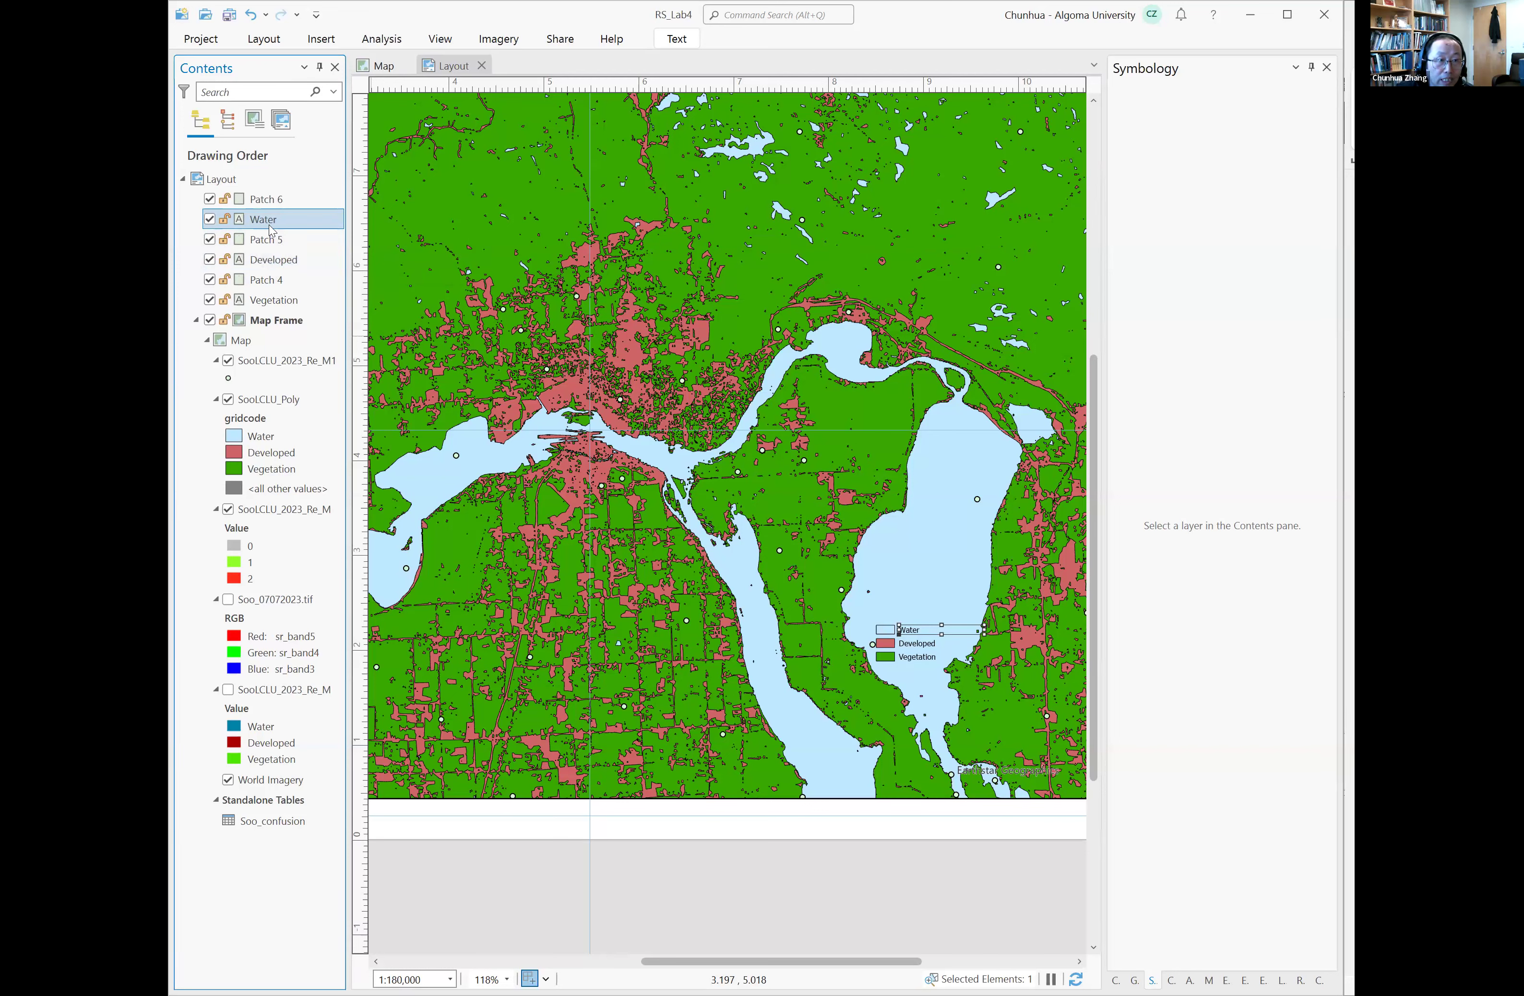
pyautogui.keyDown('ctrl'); pyautogui.click(279, 266); pyautogui.keyUp('ctrl')
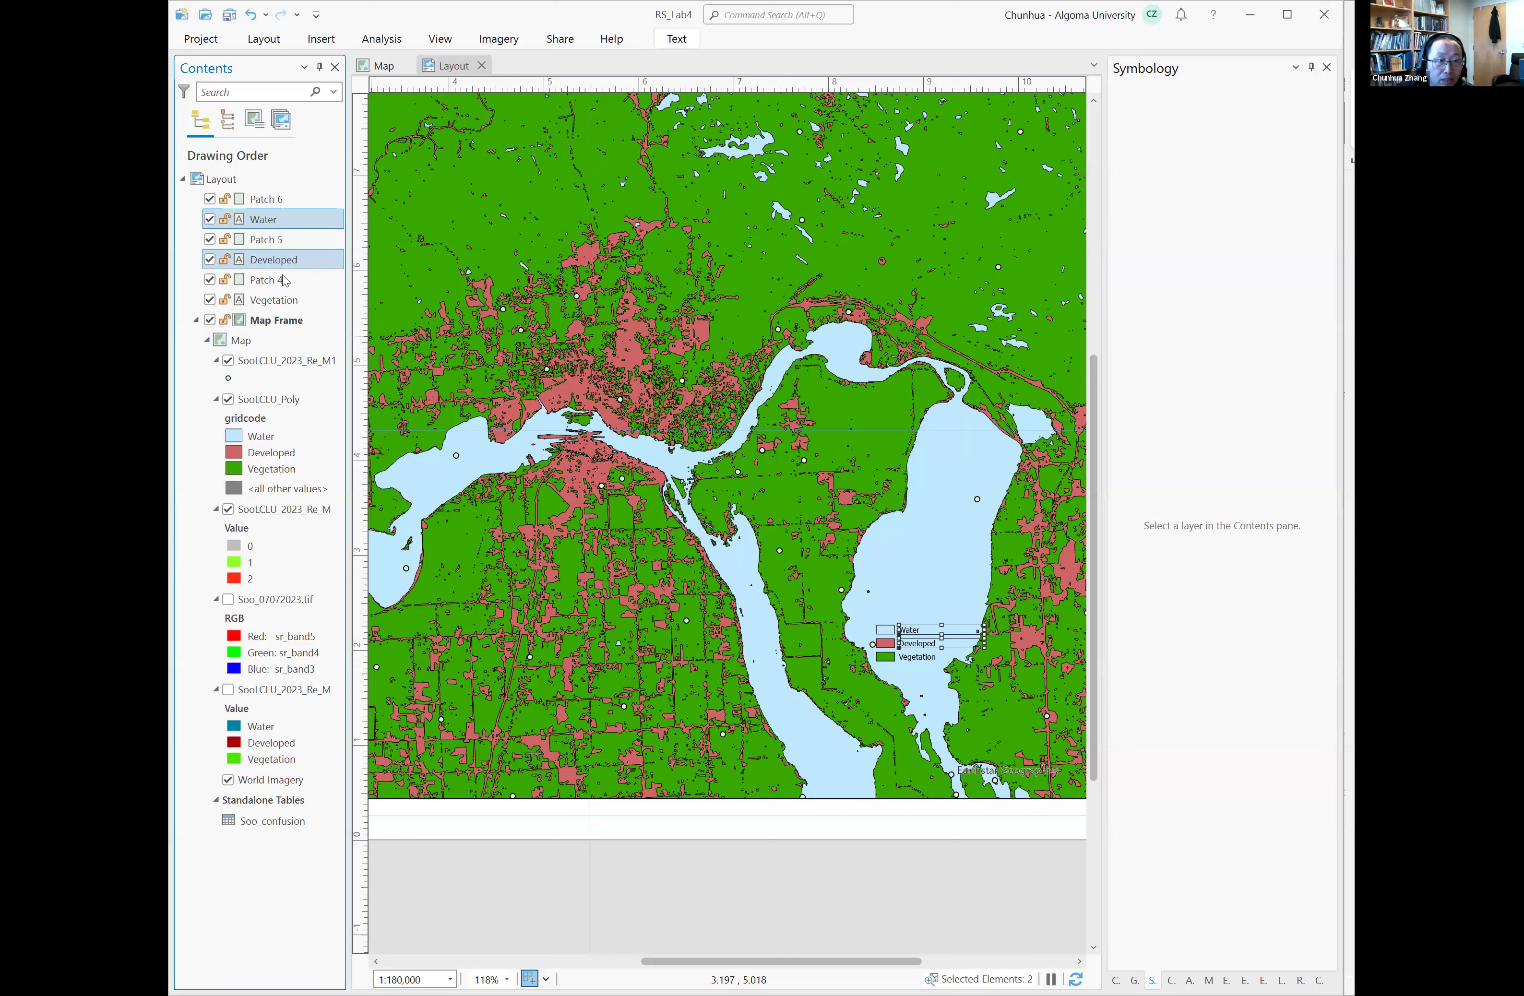
pyautogui.keyDown('ctrl'); pyautogui.click(290, 303); pyautogui.keyUp('ctrl')
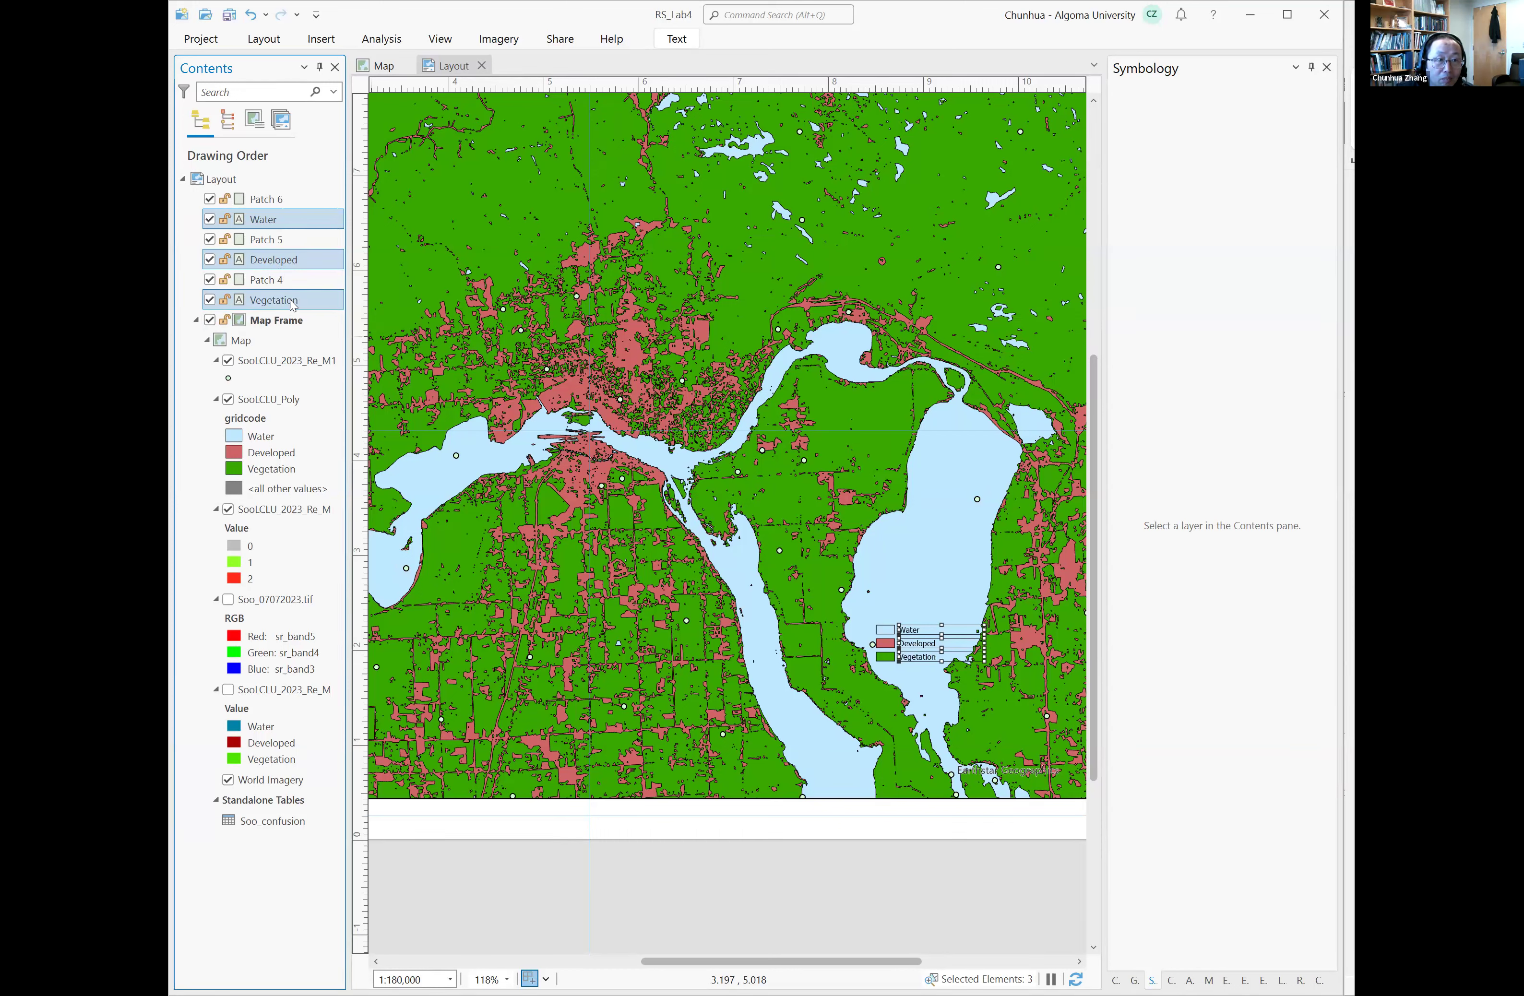
pyautogui.rightClick(294, 303)
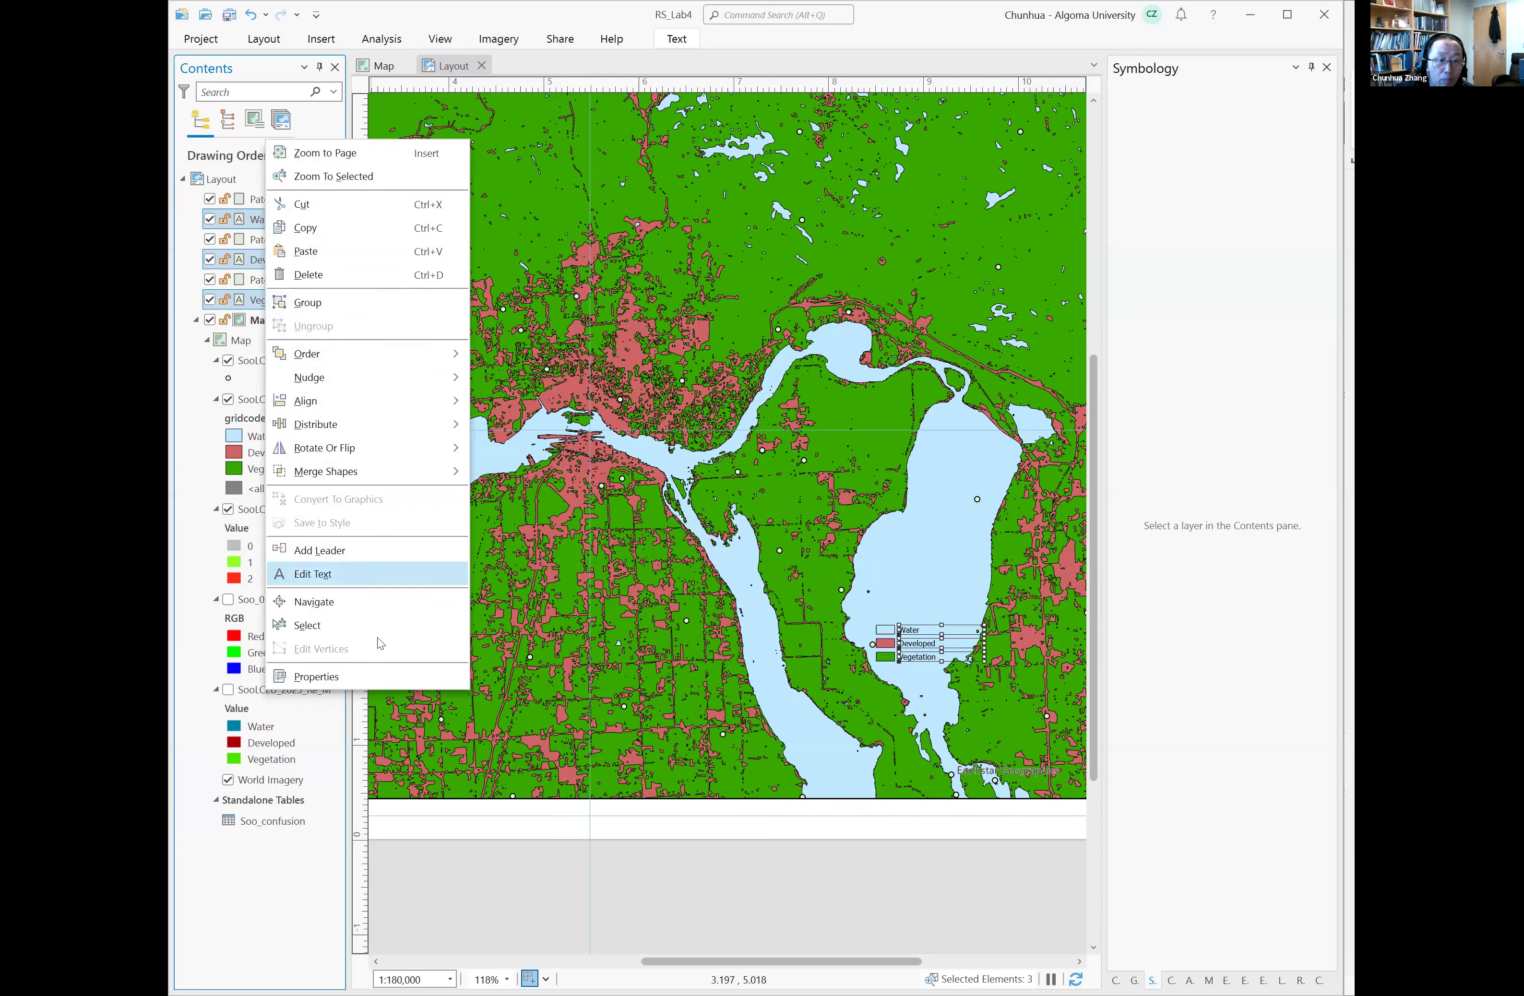
pyautogui.click(391, 676)
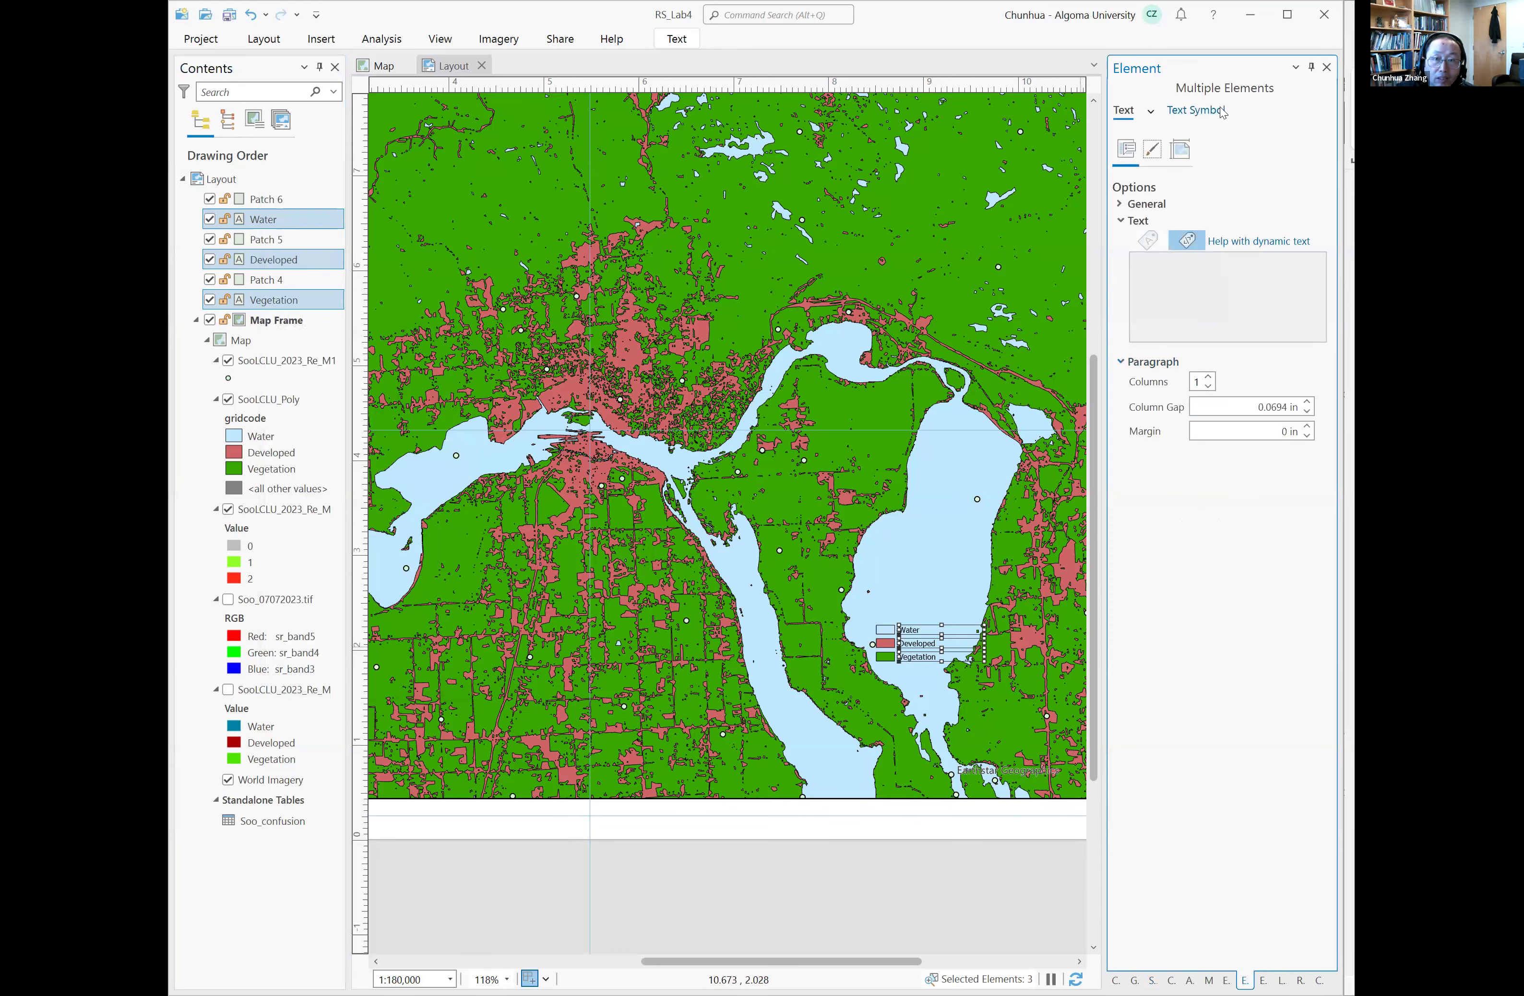
pyautogui.click(1219, 111)
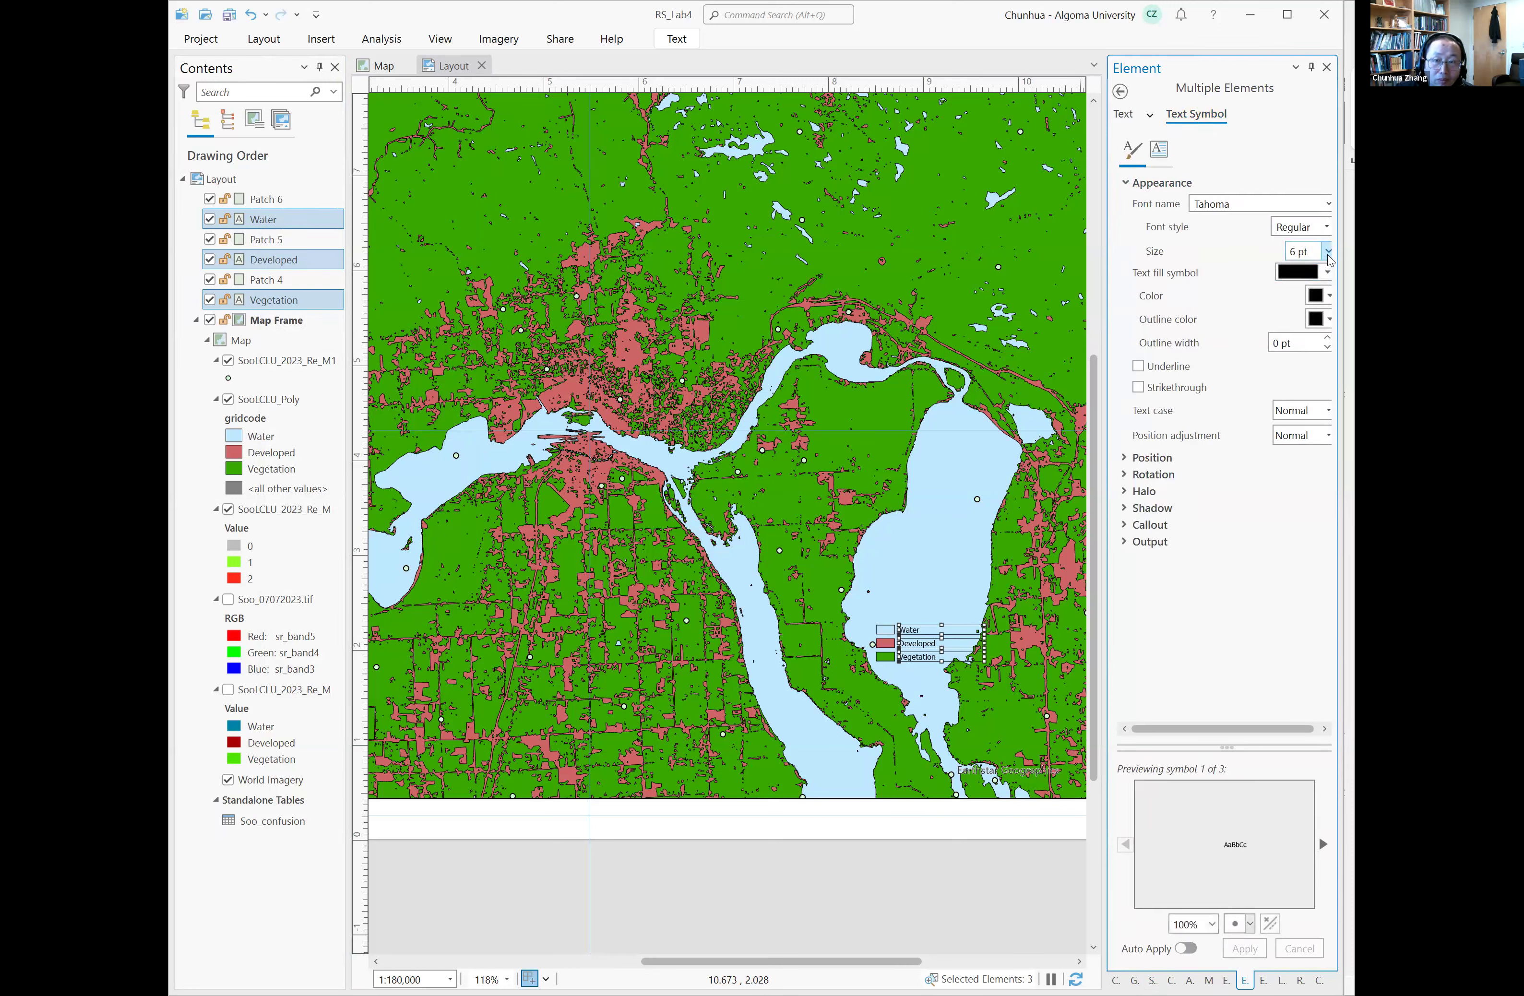
pyautogui.click(1328, 252)
pyautogui.click(1315, 313)
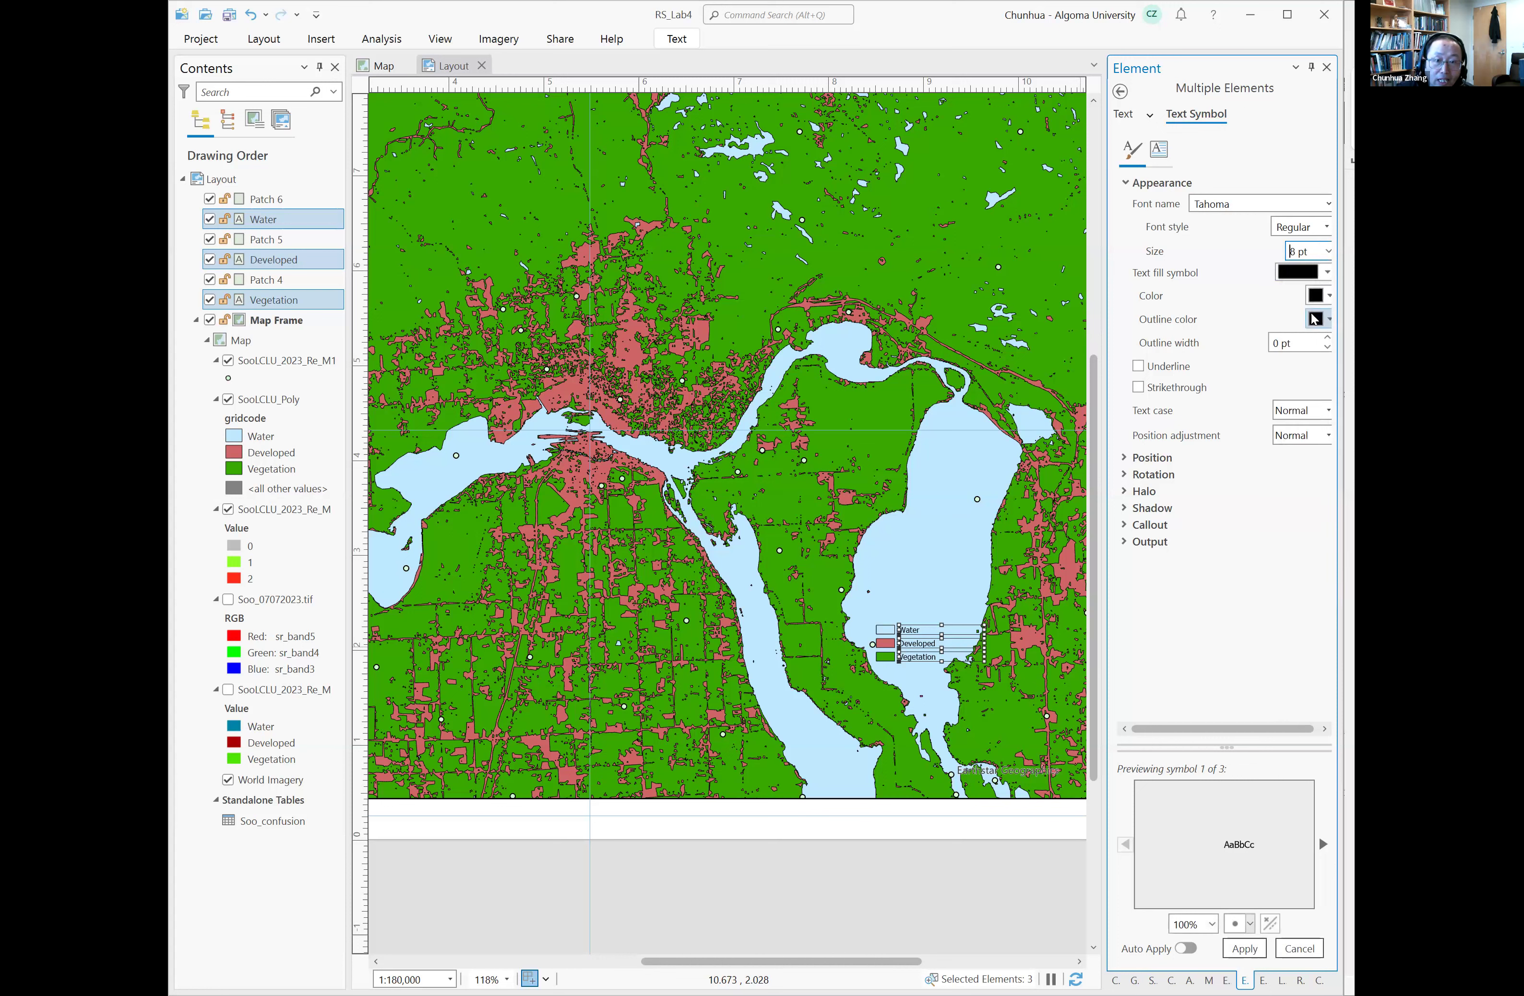
pyautogui.click(1245, 951)
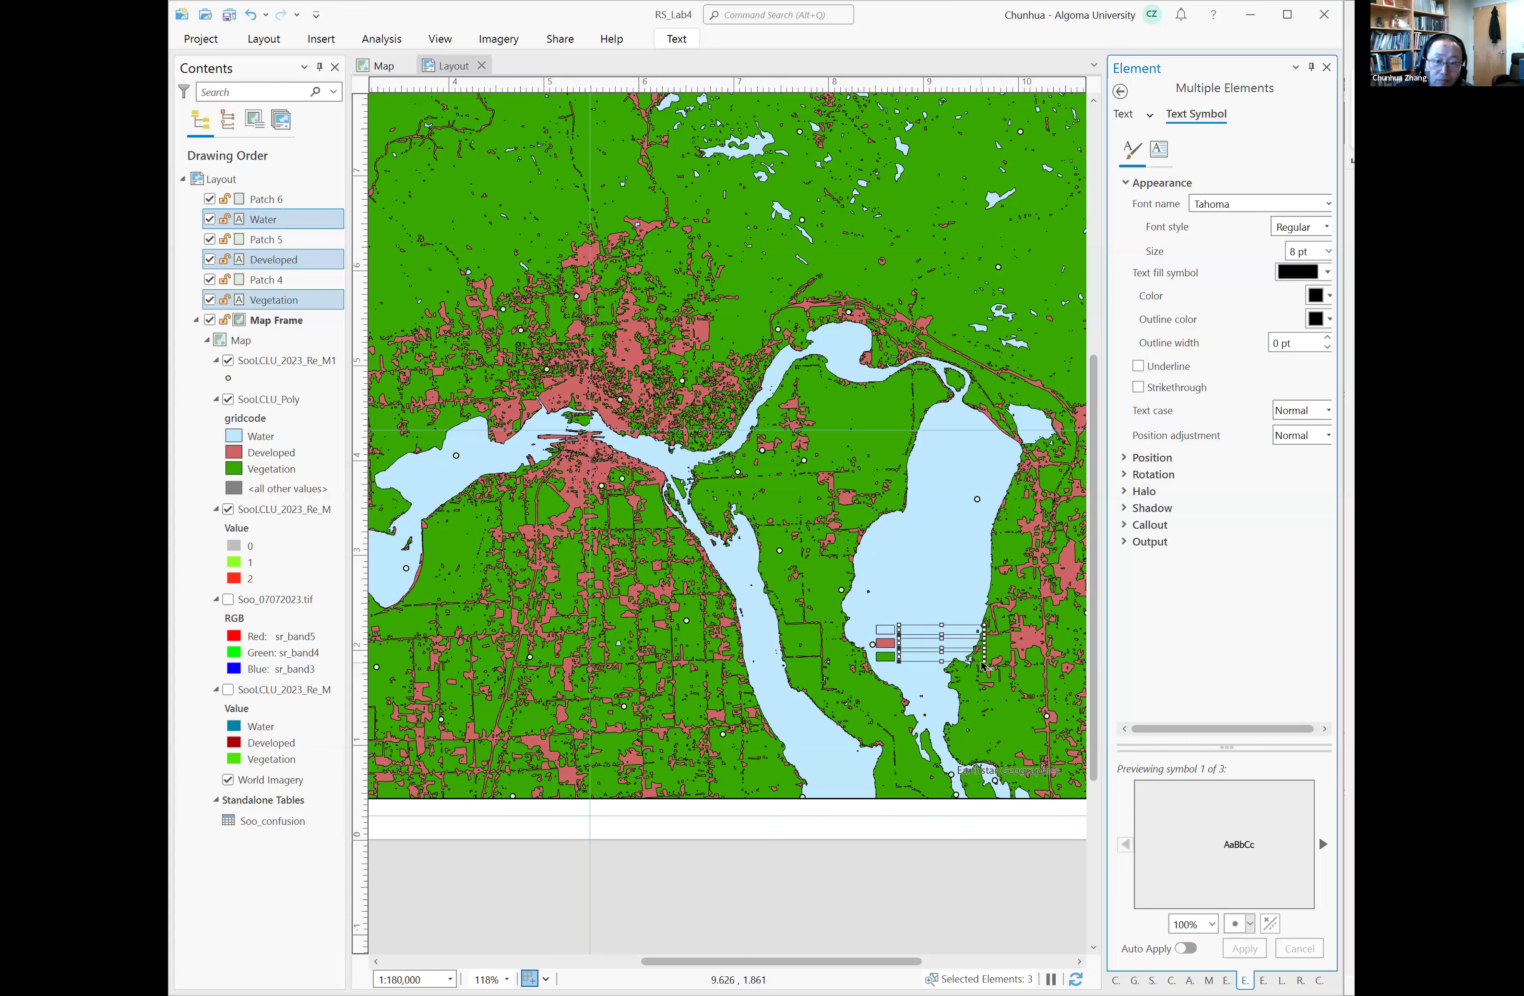
# Step: Enlarge the text boxes of the three class labels so the 8 pt text fits
pyautogui.moveTo(984, 662); pyautogui.dragTo(994, 678)
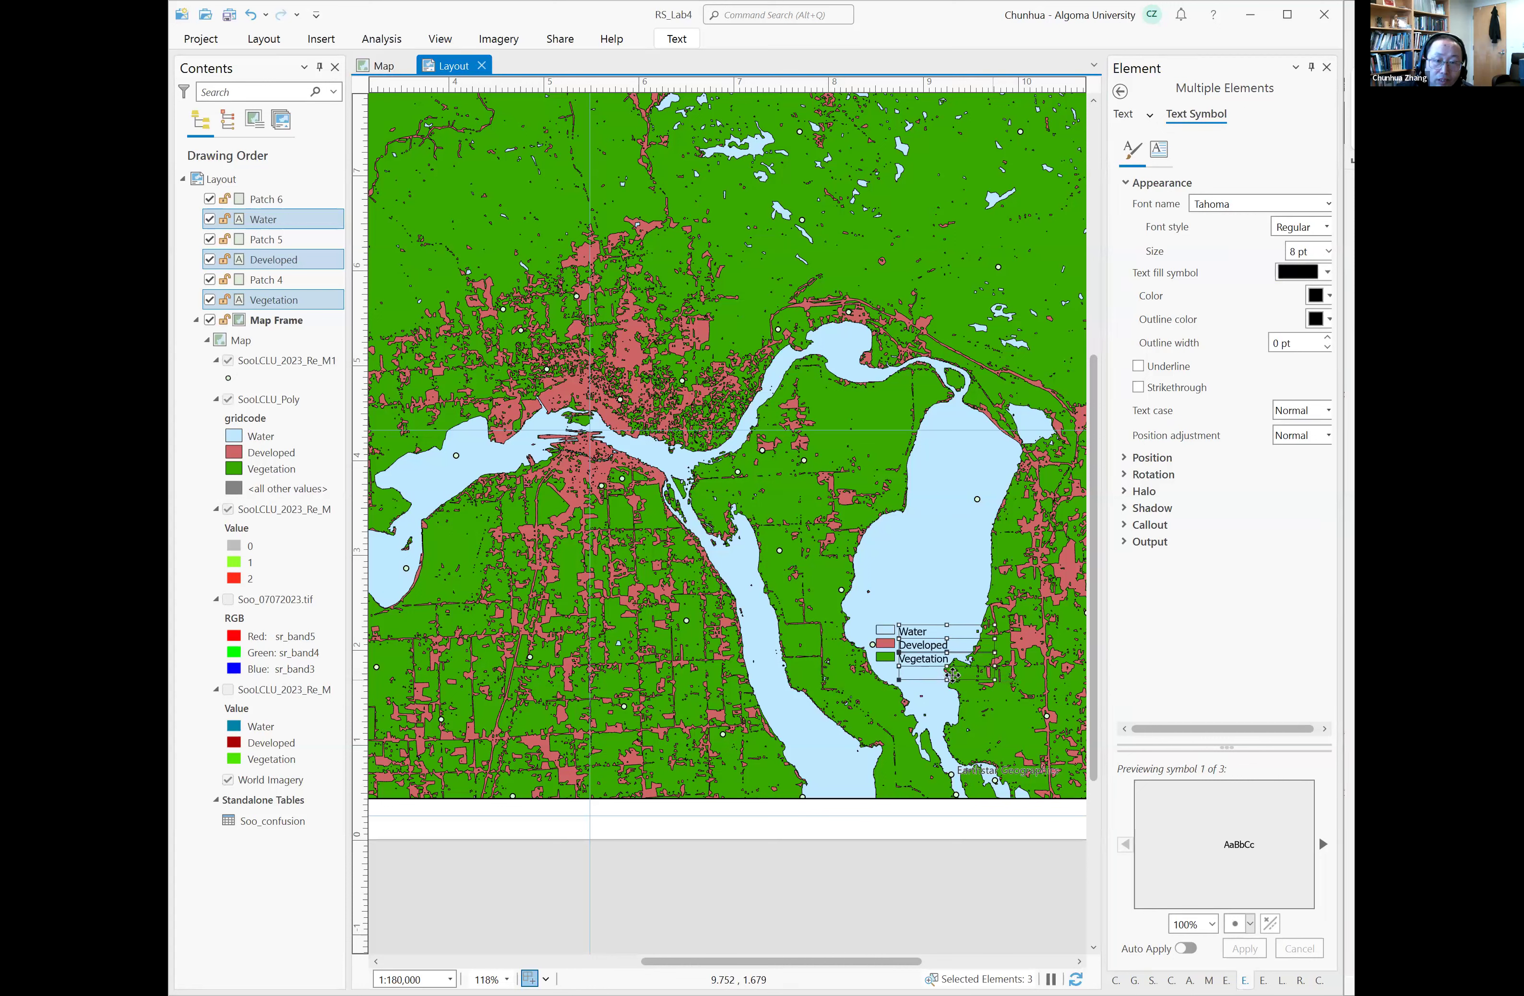
pyautogui.click(939, 695)
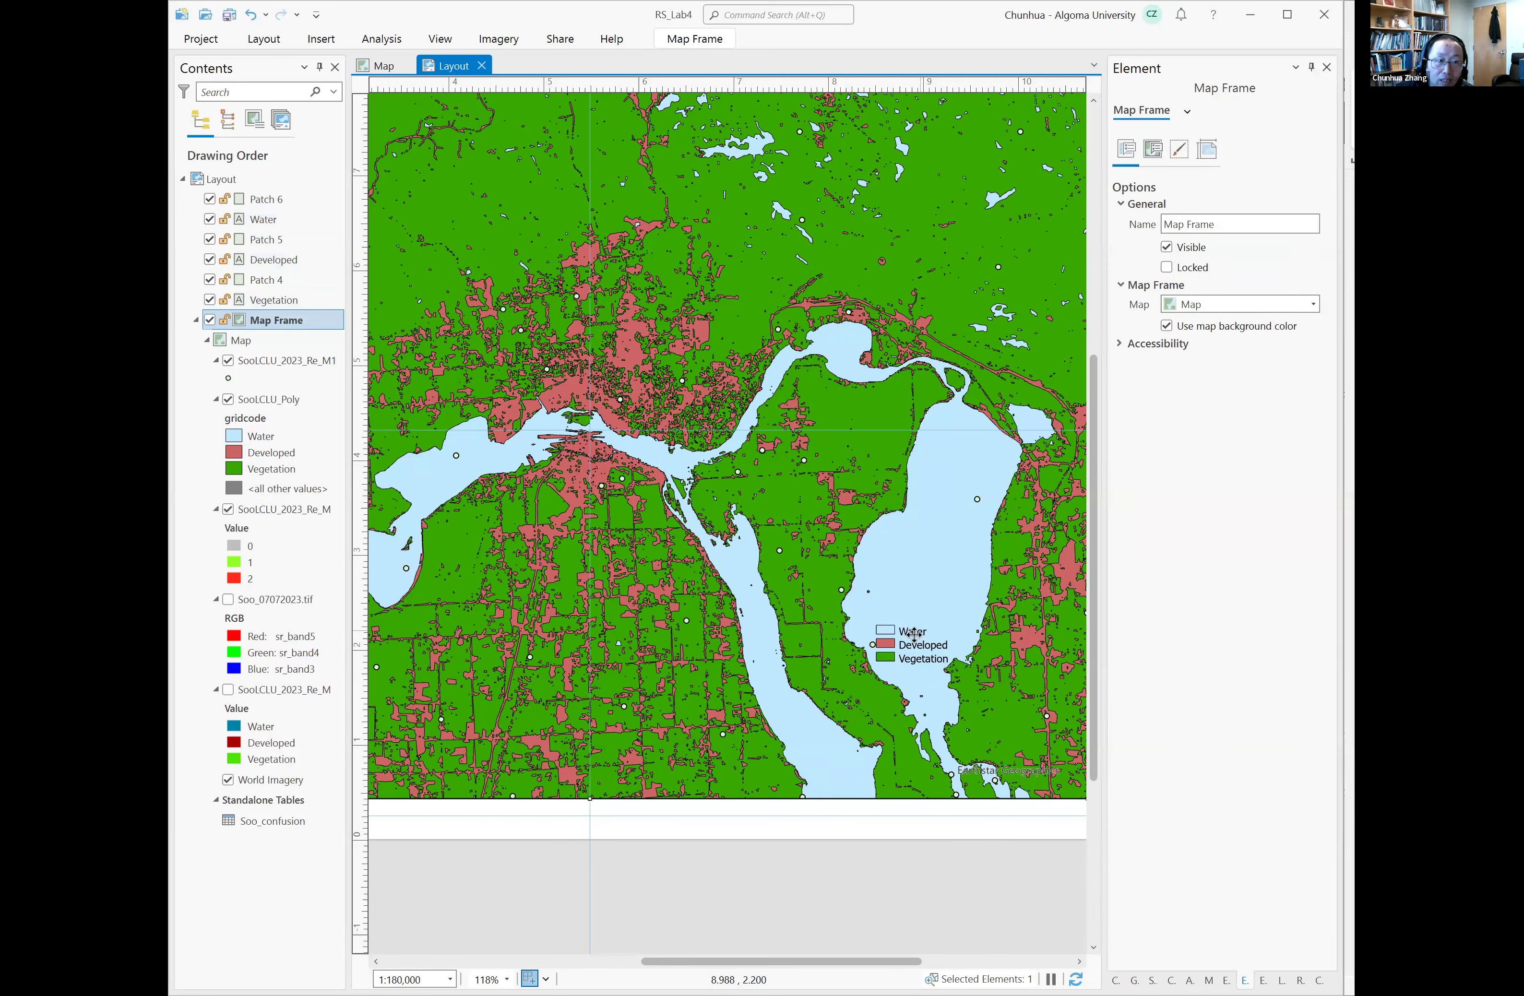
pyautogui.click(306, 301)
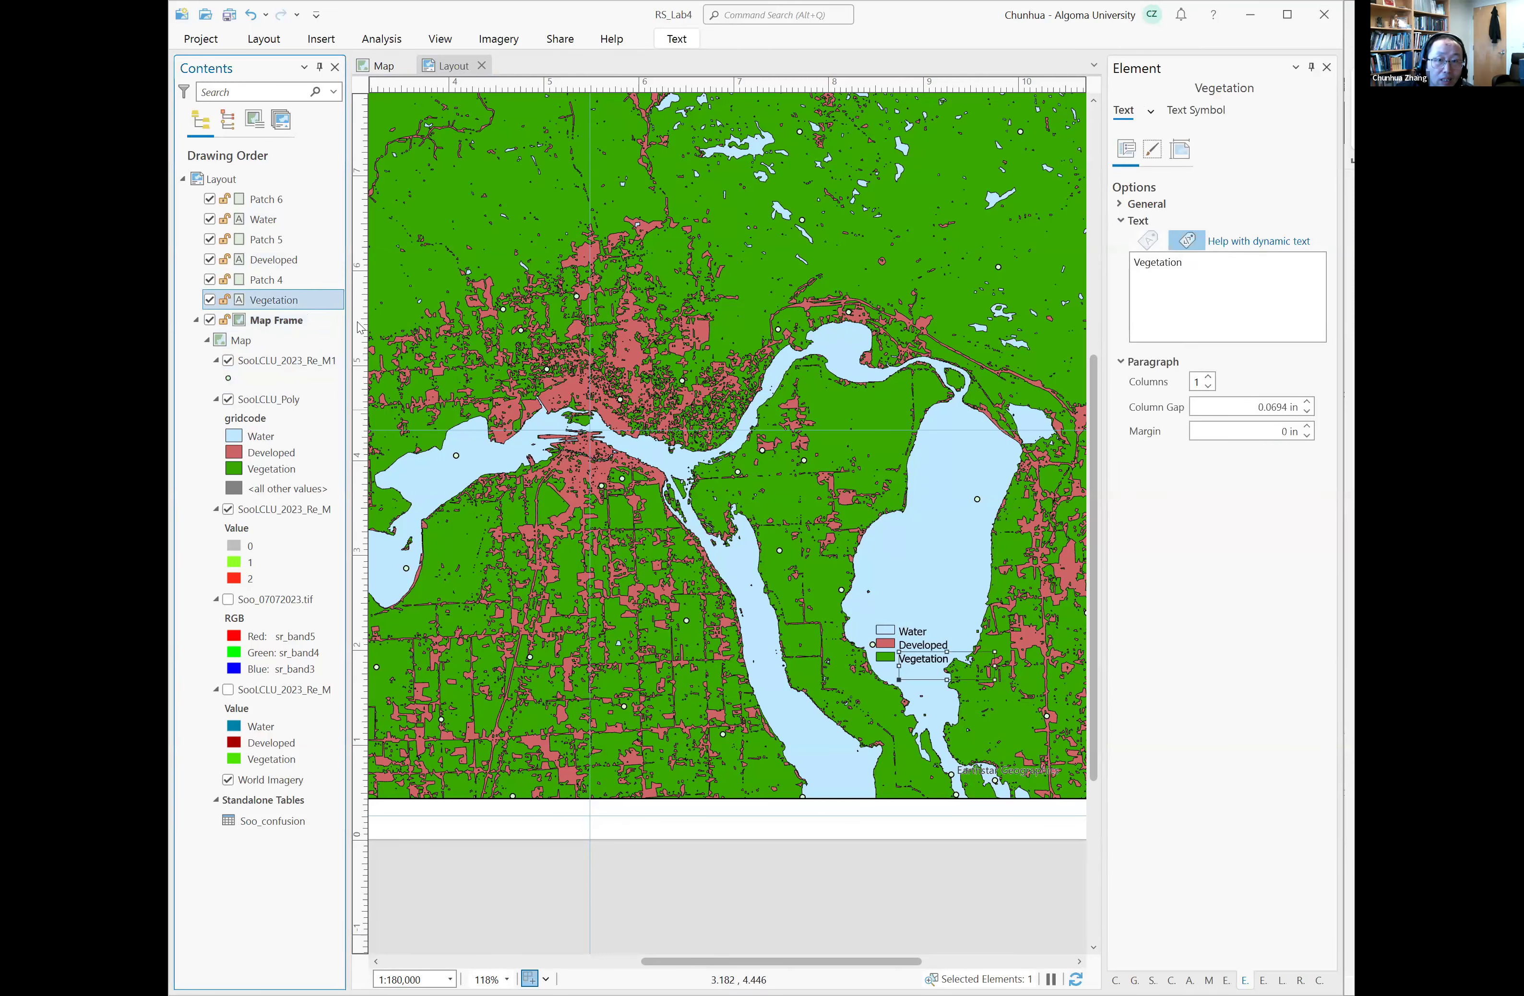
# Step: Move the blue, red and green legend patches into a horizontal row in the page margin below the map frame
pyautogui.click(883, 628)
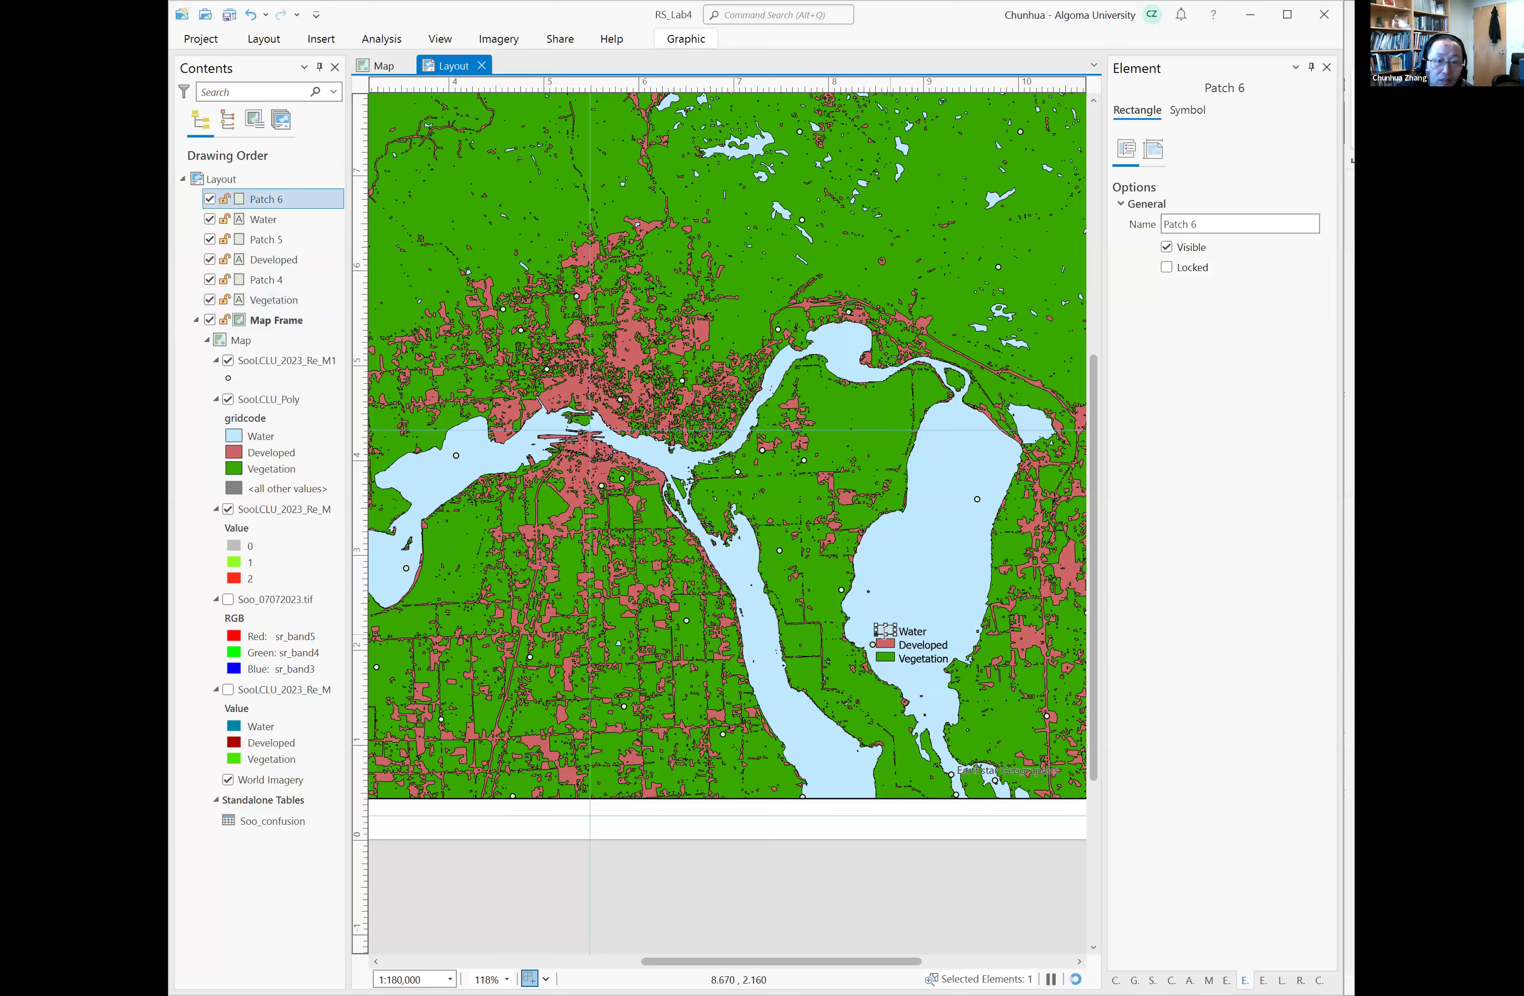
pyautogui.moveTo(883, 628); pyautogui.dragTo(594, 808)
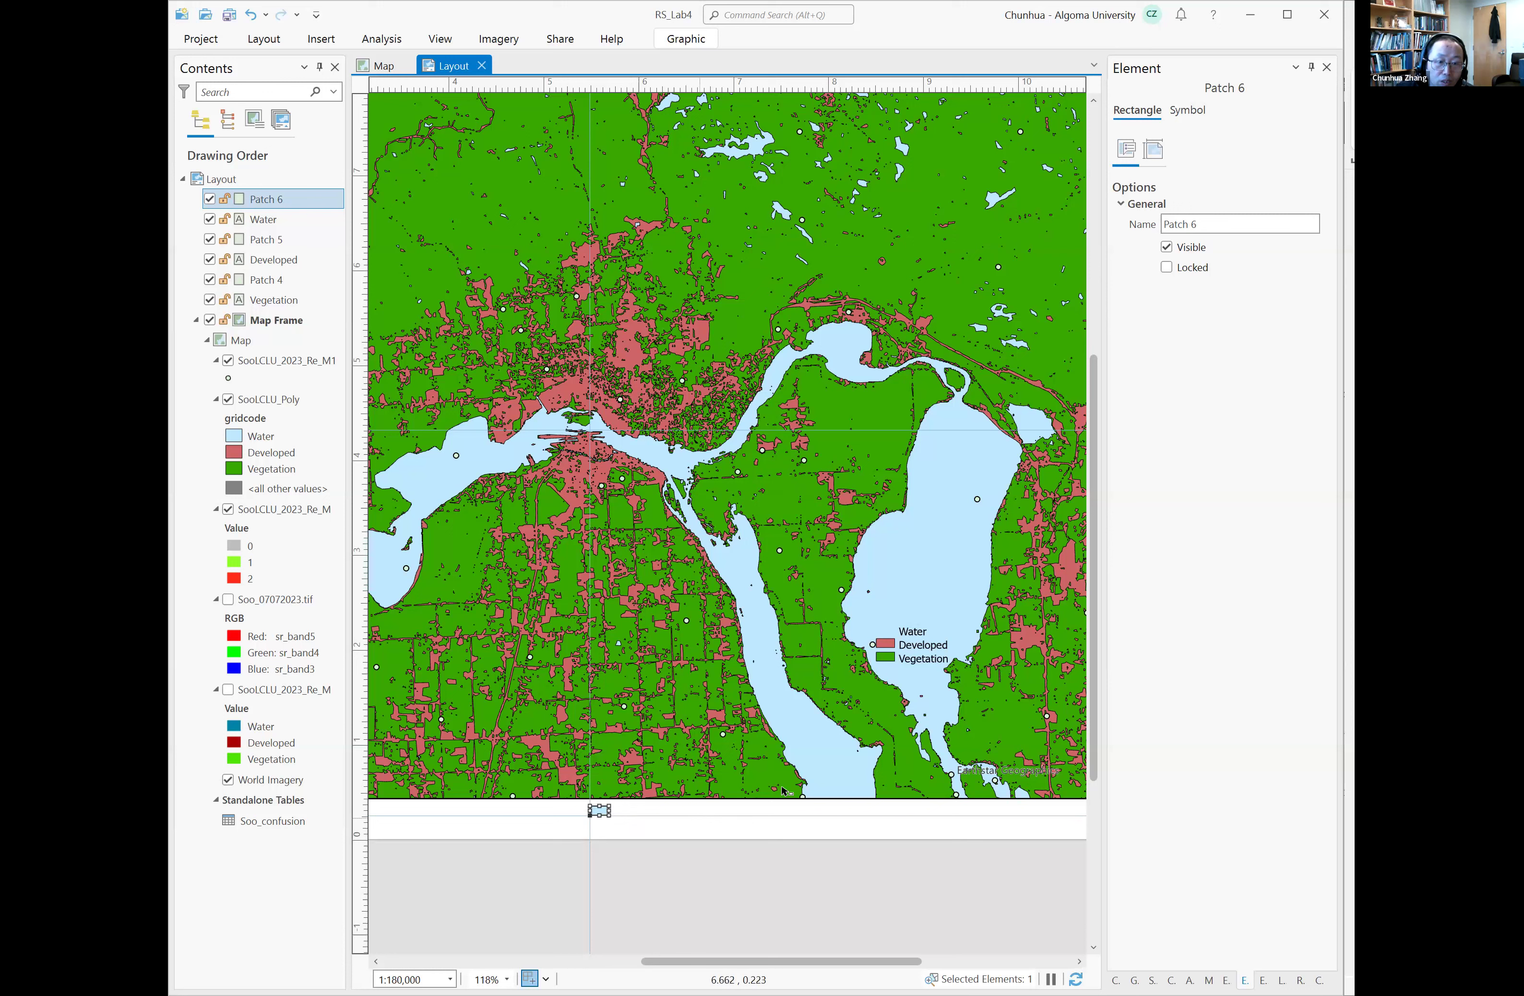
pyautogui.click(889, 644)
pyautogui.moveTo(888, 645); pyautogui.dragTo(690, 811)
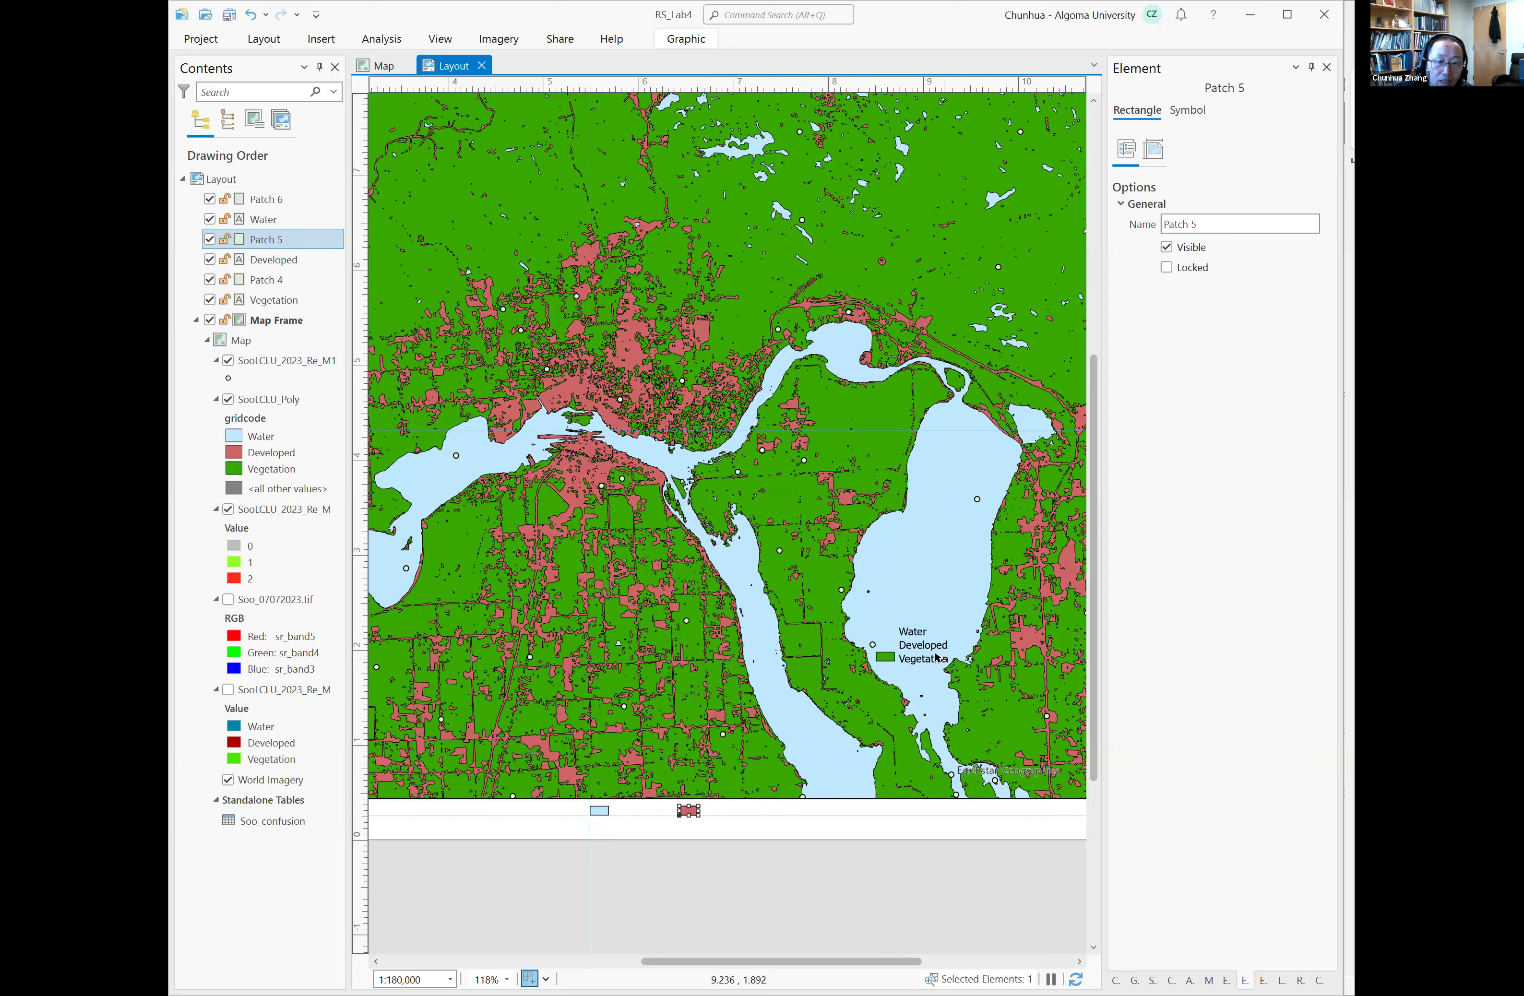
pyautogui.click(891, 658)
pyautogui.moveTo(891, 658); pyautogui.dragTo(776, 813)
# Step: Move the Water, Developed and Vegetation labels below the map frame, each to the right of its matching patch
pyautogui.click(923, 634)
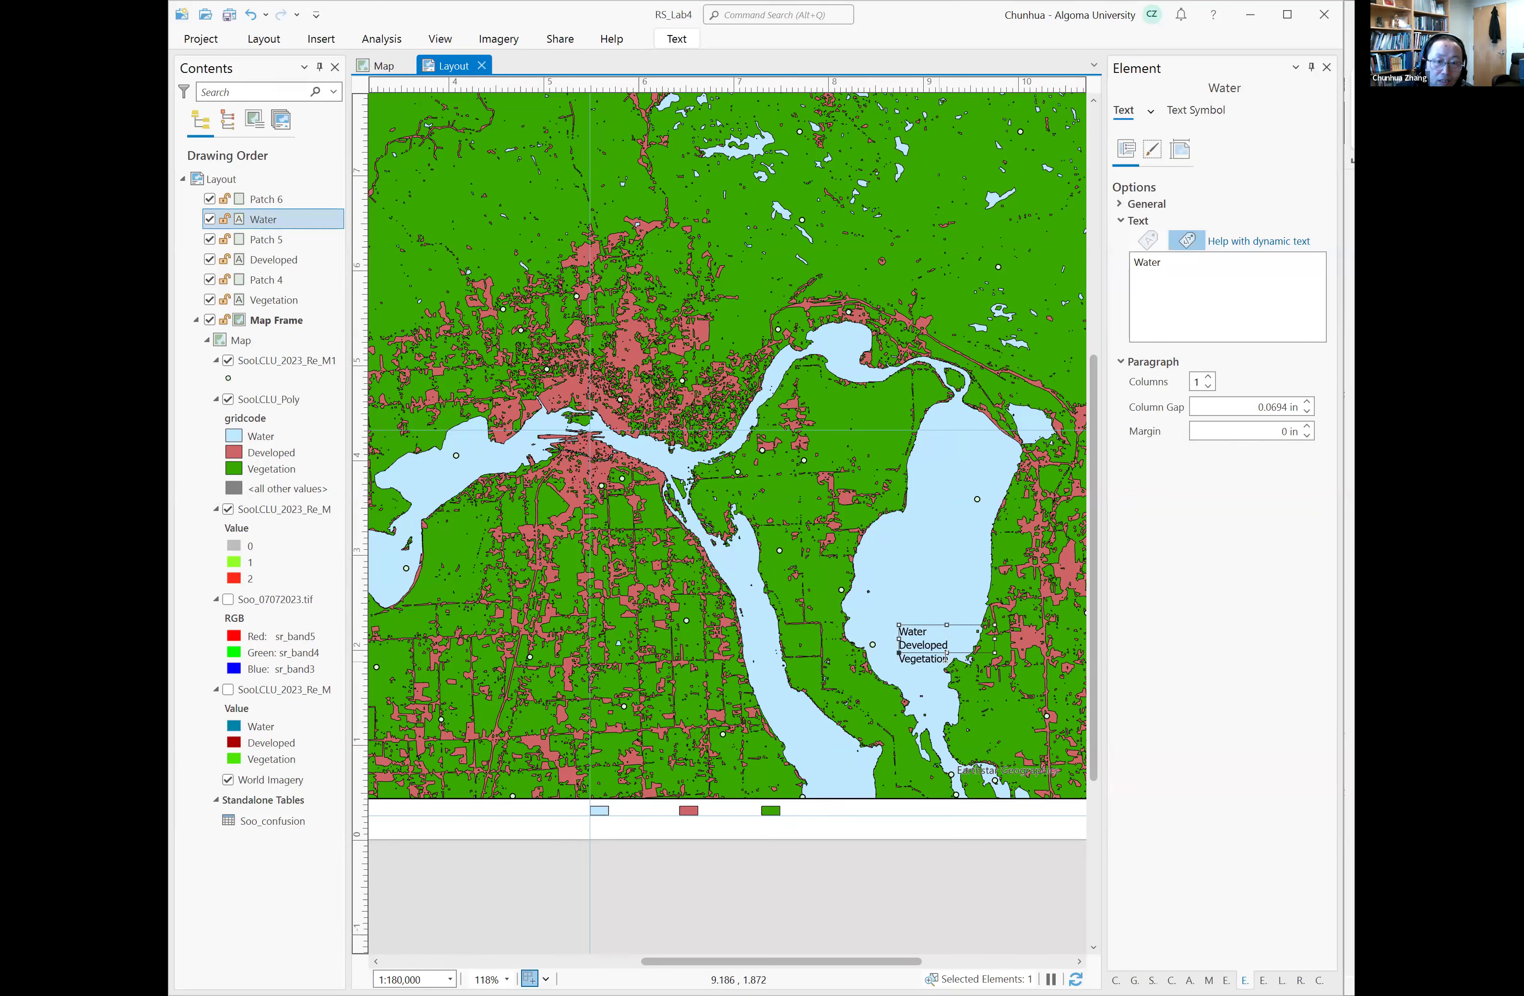
pyautogui.click(930, 655)
pyautogui.click(930, 633)
pyautogui.moveTo(946, 625); pyautogui.dragTo(656, 809)
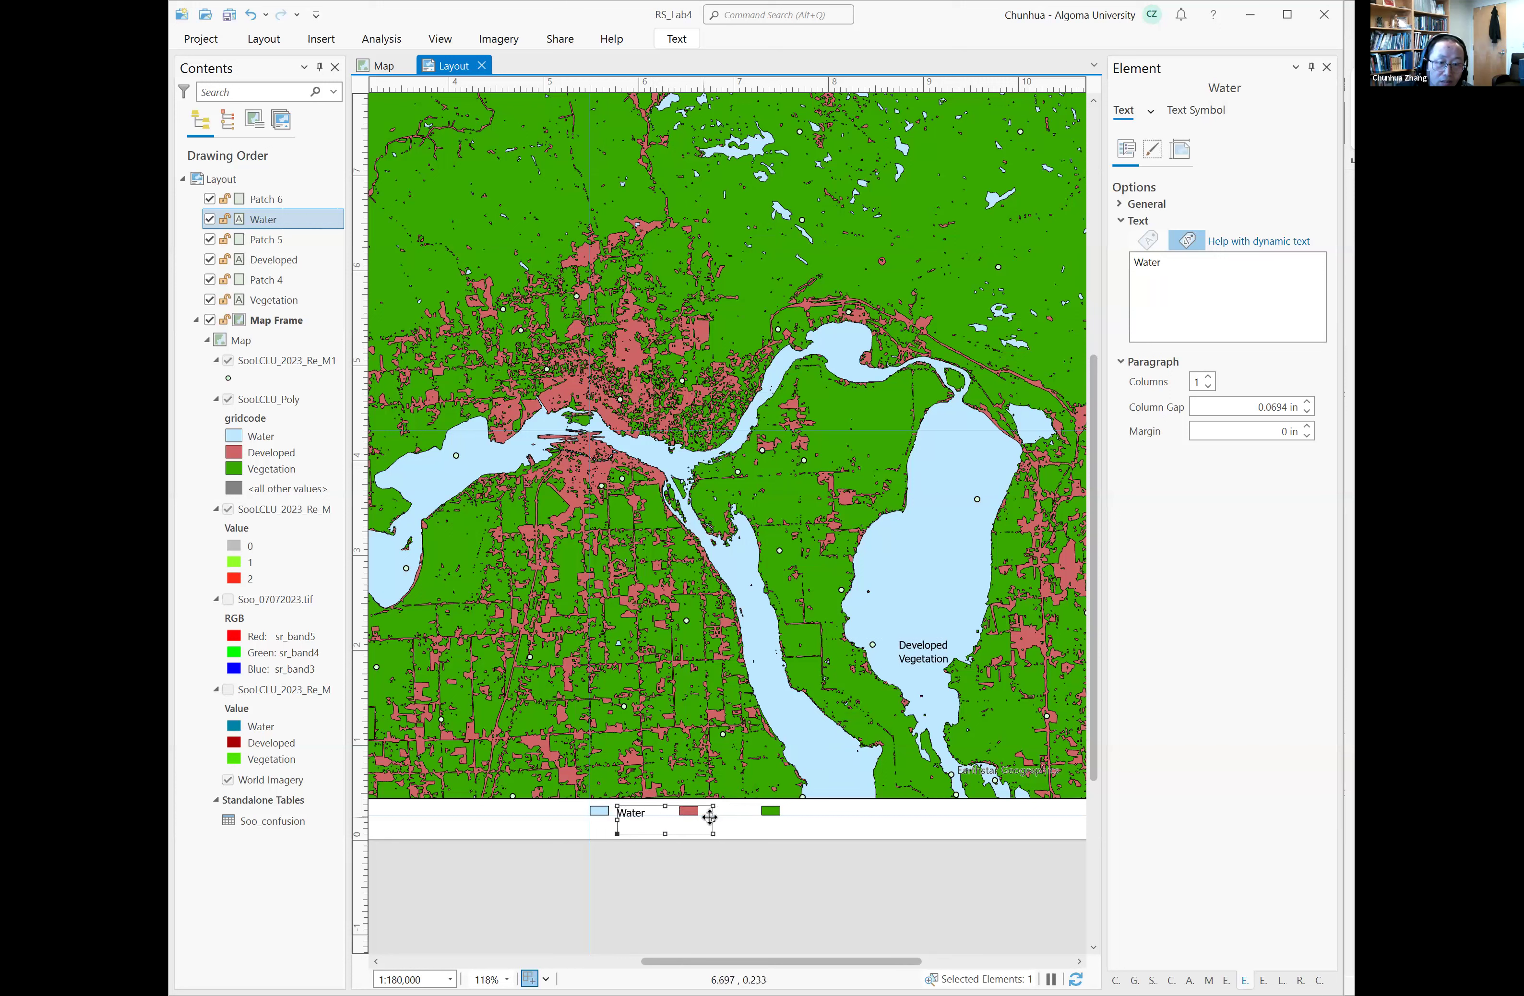
pyautogui.moveTo(714, 819)
pyautogui.mouseDown()
pyautogui.moveTo(667, 820)
pyautogui.moveTo(712, 819)
pyautogui.mouseUp()
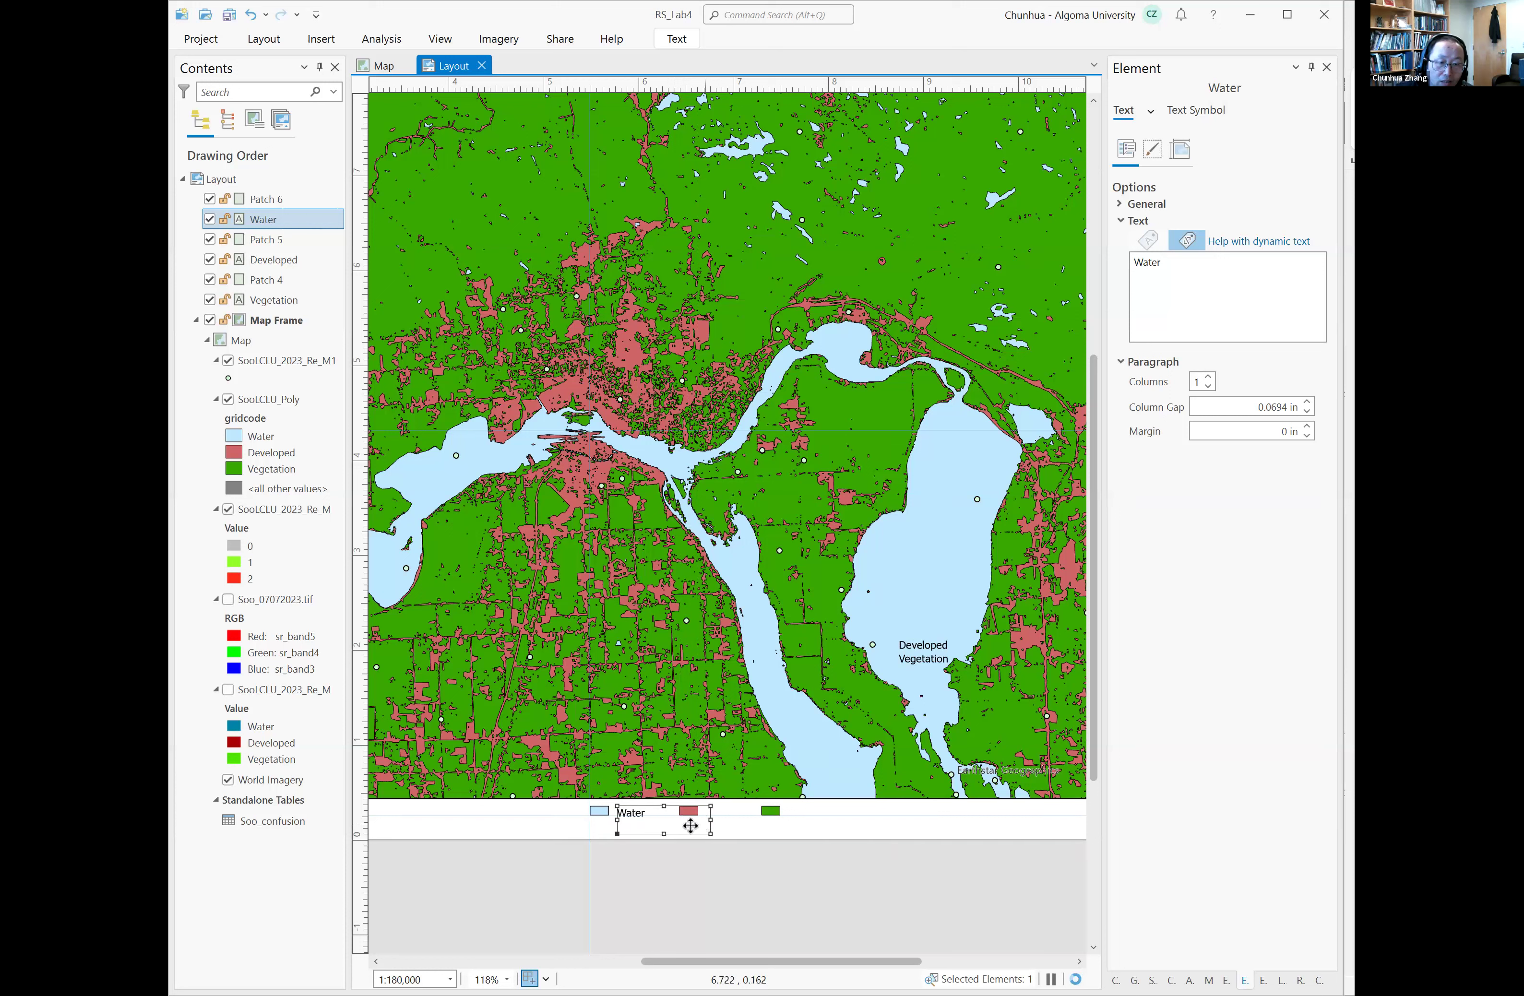
pyautogui.click(926, 645)
pyautogui.moveTo(942, 641); pyautogui.dragTo(759, 805)
pyautogui.click(937, 662)
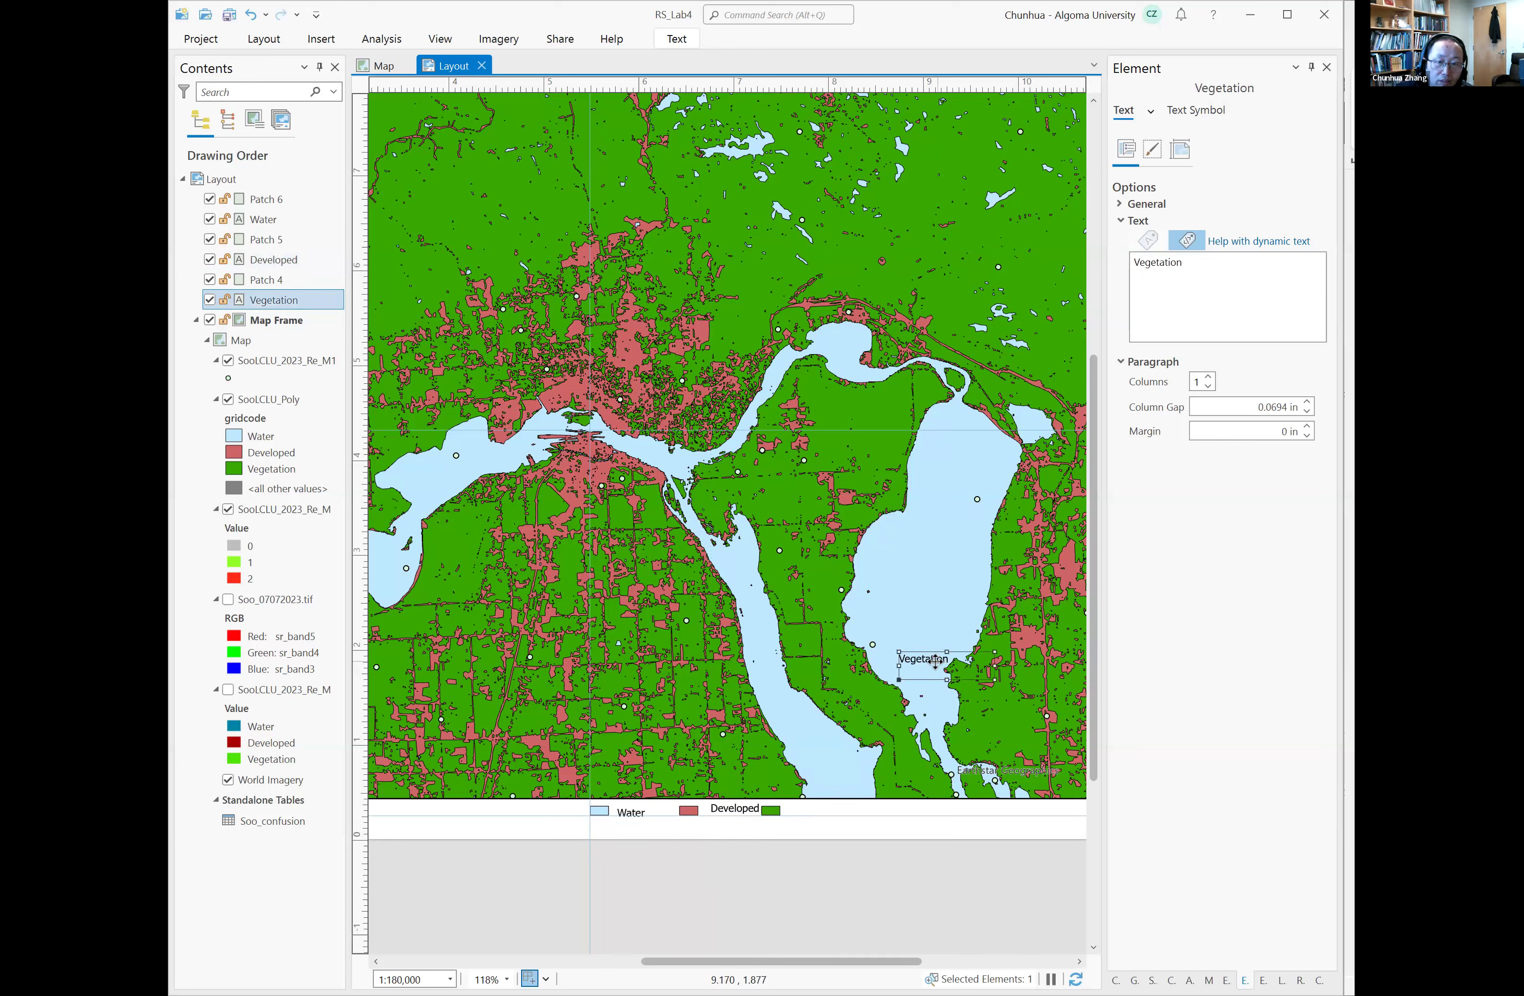
pyautogui.moveTo(935, 655); pyautogui.dragTo(826, 807)
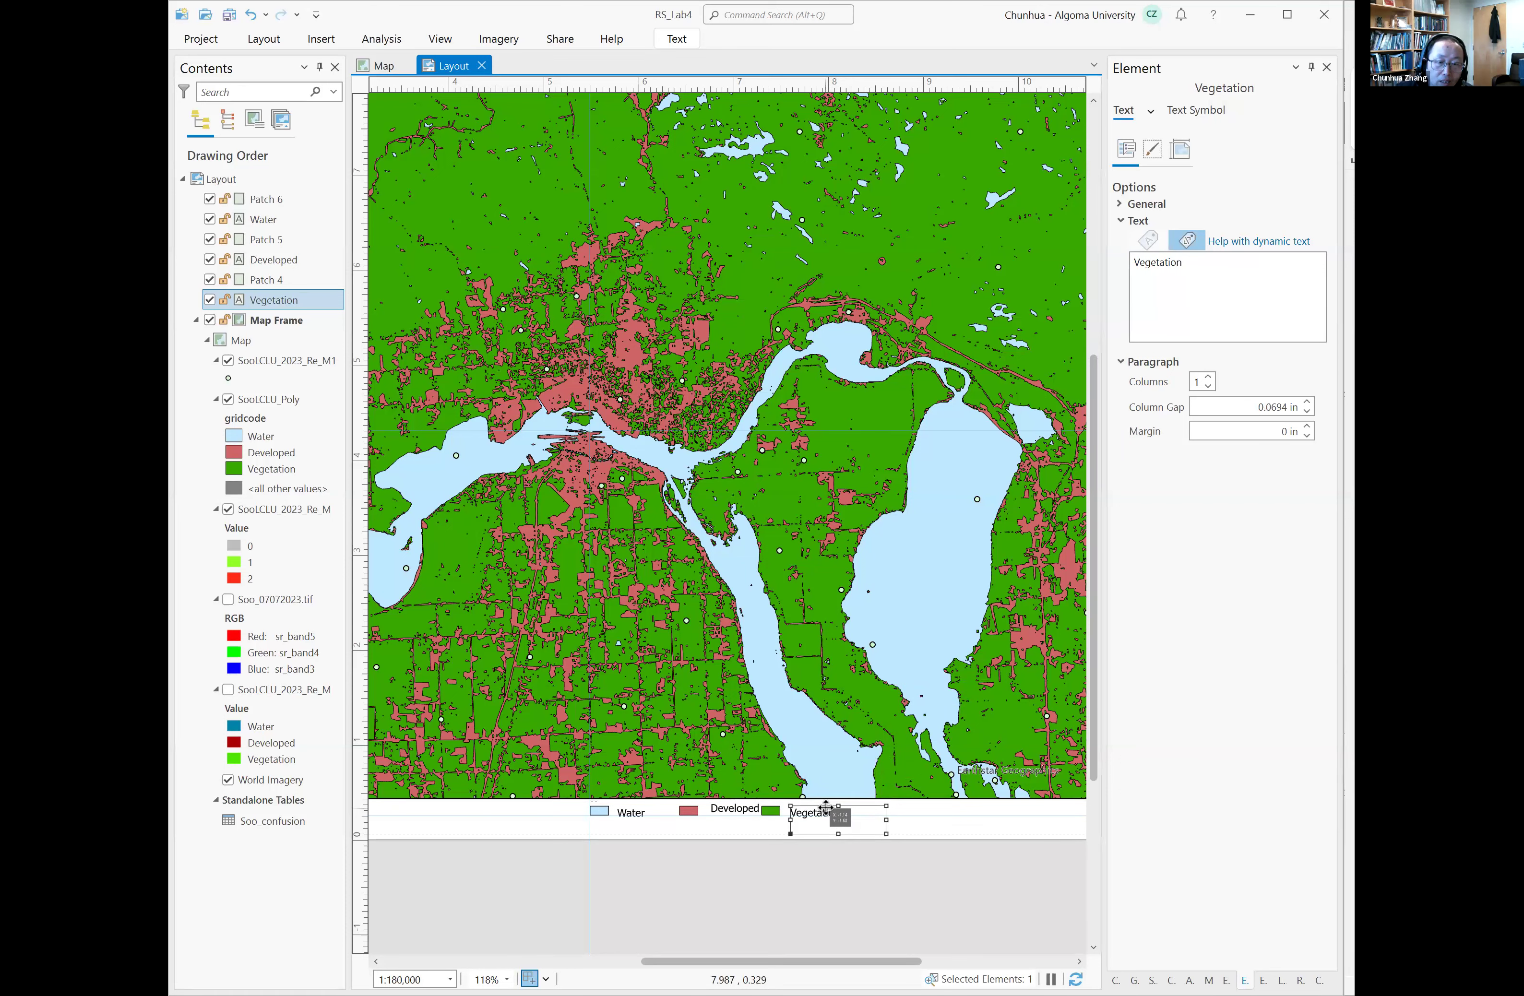
# Step: Fine-tune the Water label and shift the Developed label down and left to line up with the row of labels
pyautogui.scroll(3, 719, 825)
pyautogui.moveTo(596, 809); pyautogui.dragTo(593, 802)
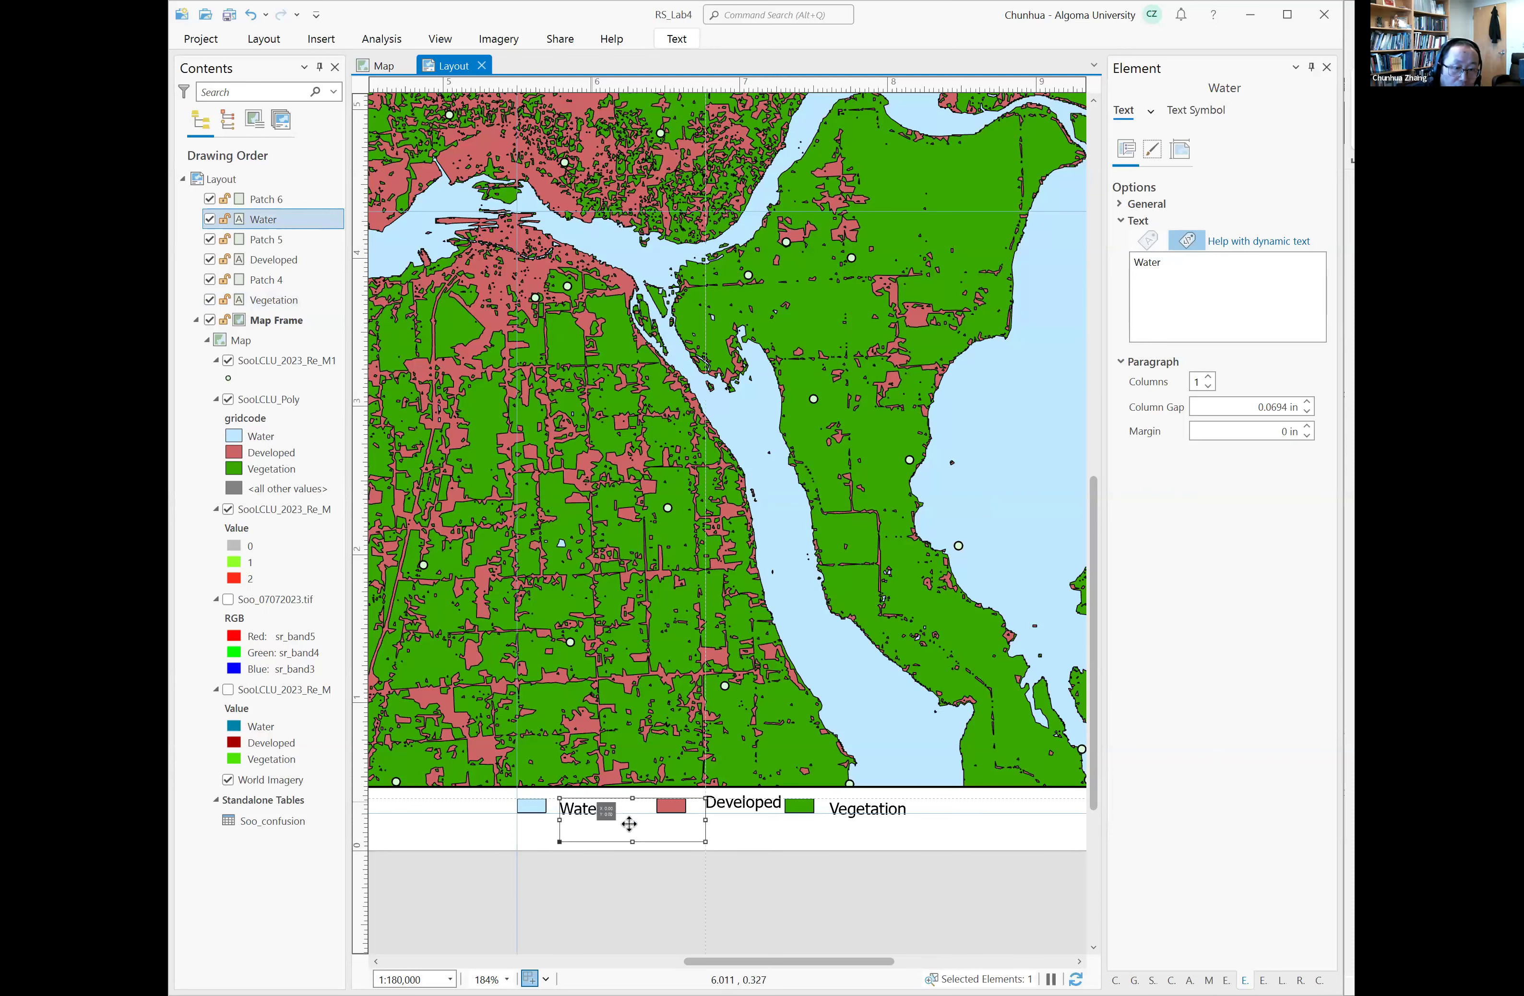
pyautogui.scroll(2, 654, 851)
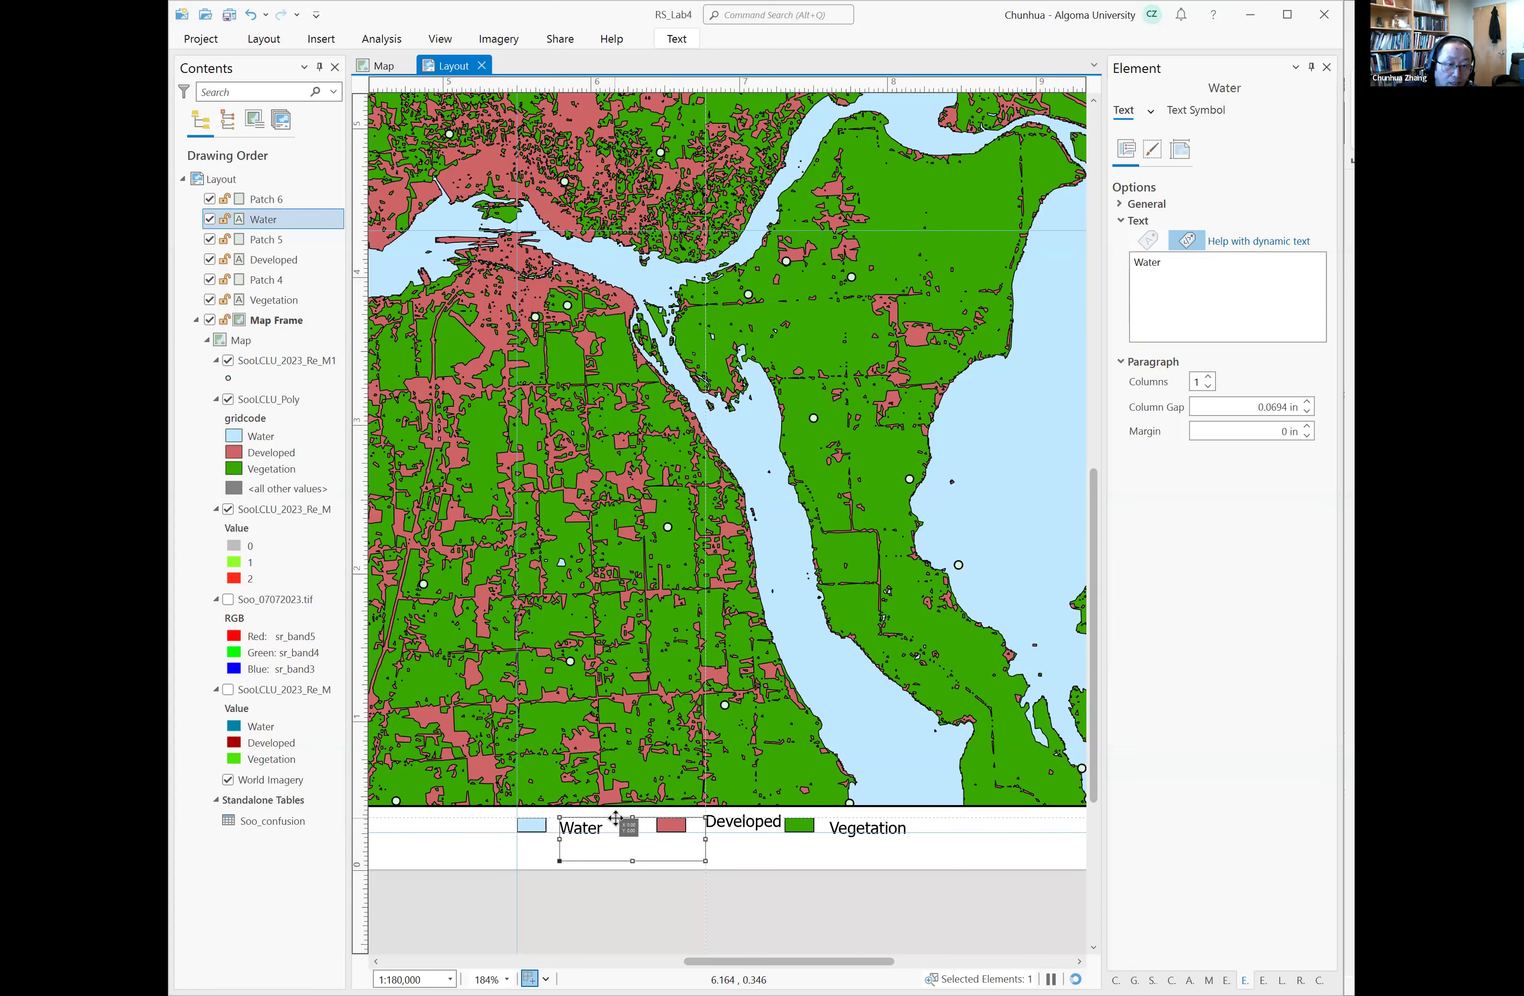
pyautogui.click(752, 830)
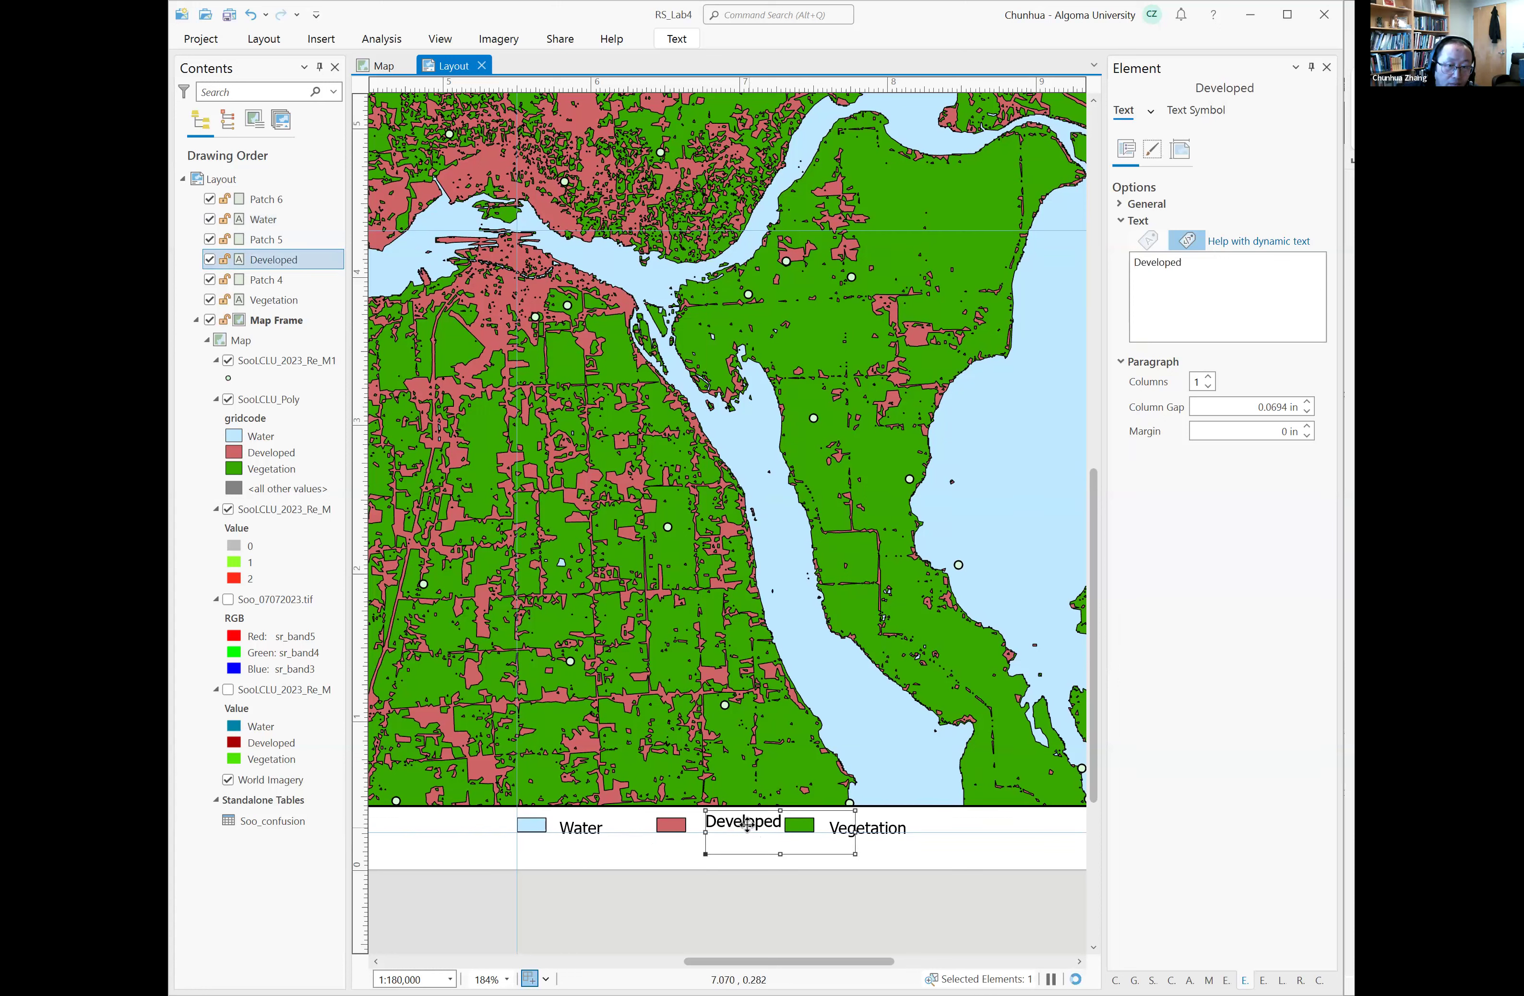
pyautogui.moveTo(749, 818); pyautogui.dragTo(743, 824)
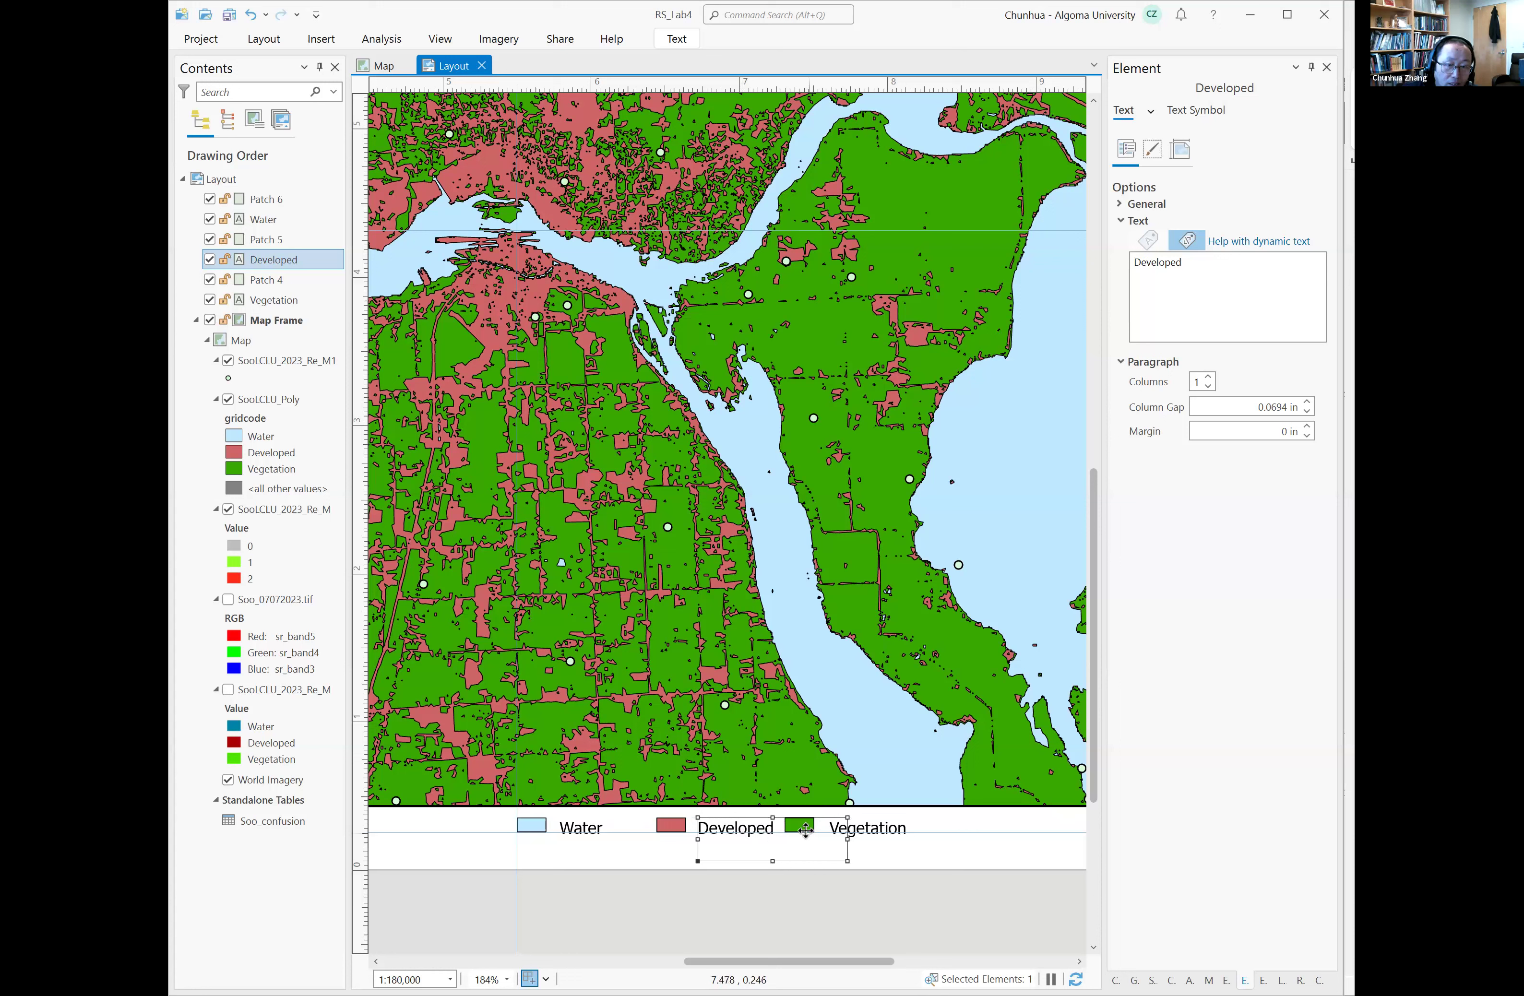
# Step: Send the Developed label to the back and shift the green patch slightly right toward the Vegetation label
pyautogui.click(867, 839)
pyautogui.click(814, 829)
pyautogui.click(862, 837)
pyautogui.click(804, 832)
pyautogui.rightClick(816, 832)
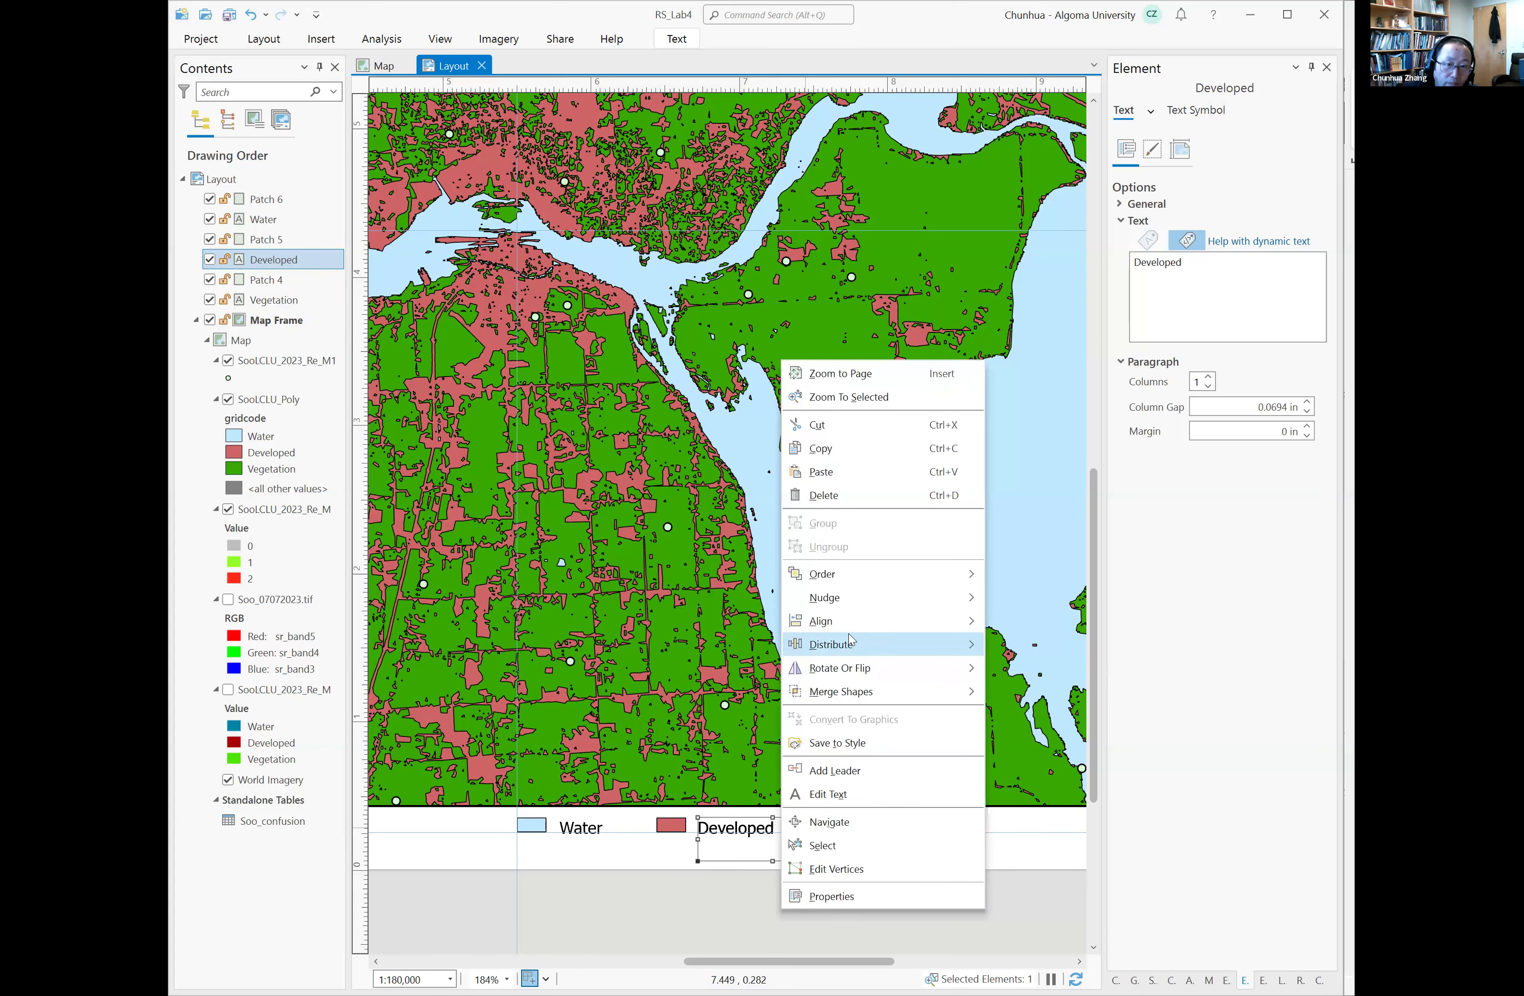
pyautogui.moveTo(863, 625)
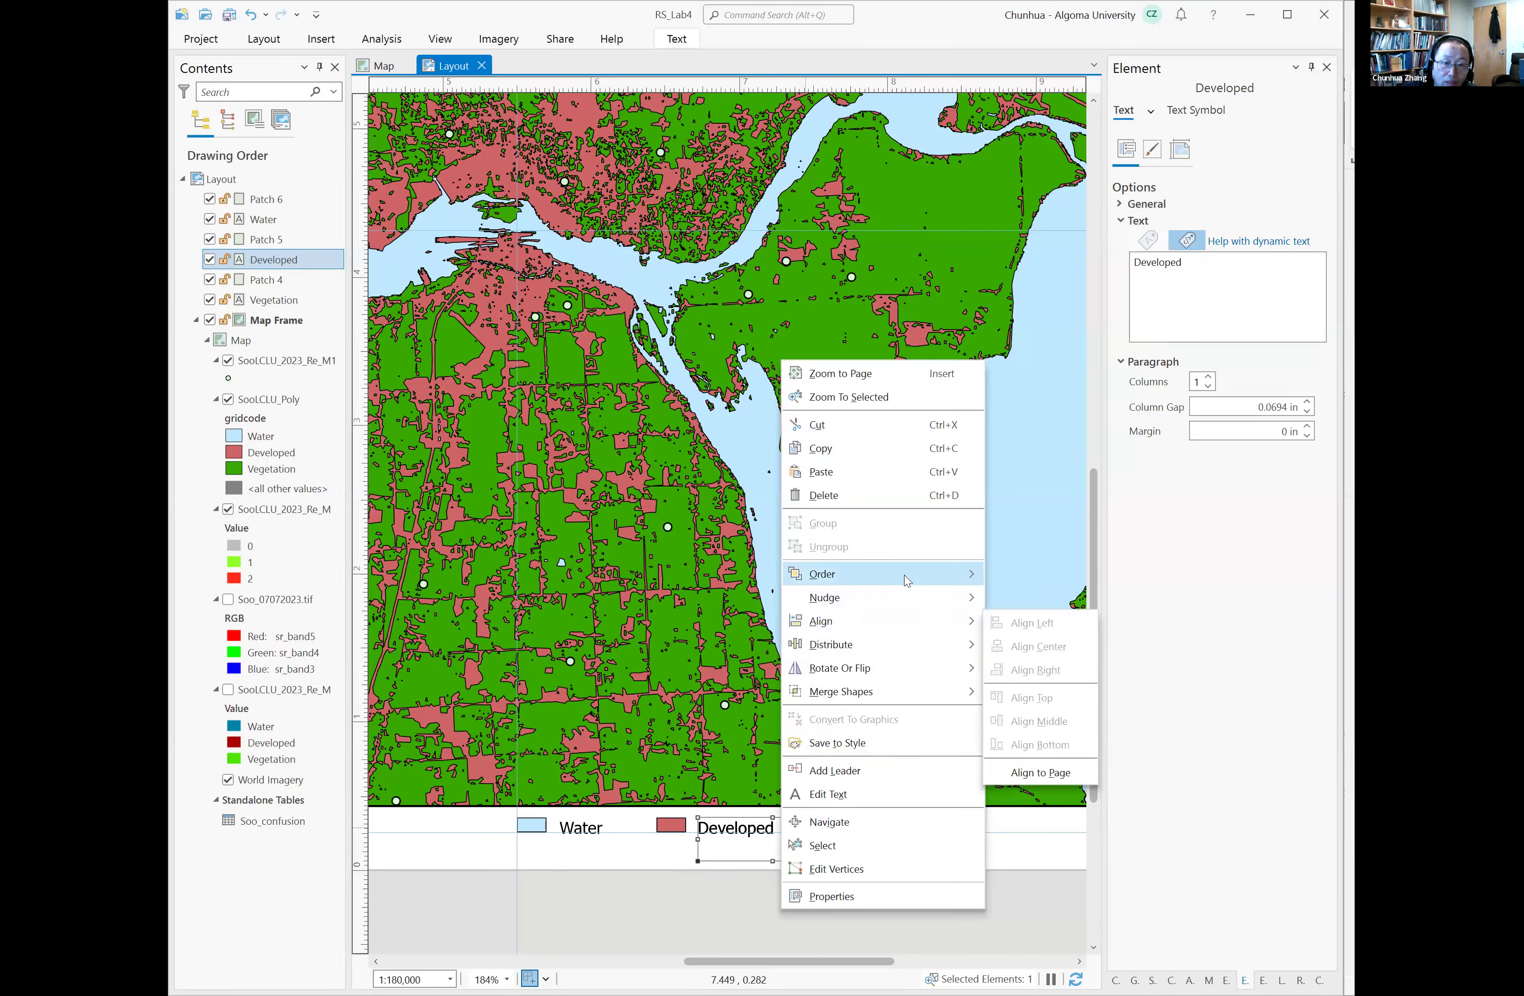
pyautogui.moveTo(950, 577)
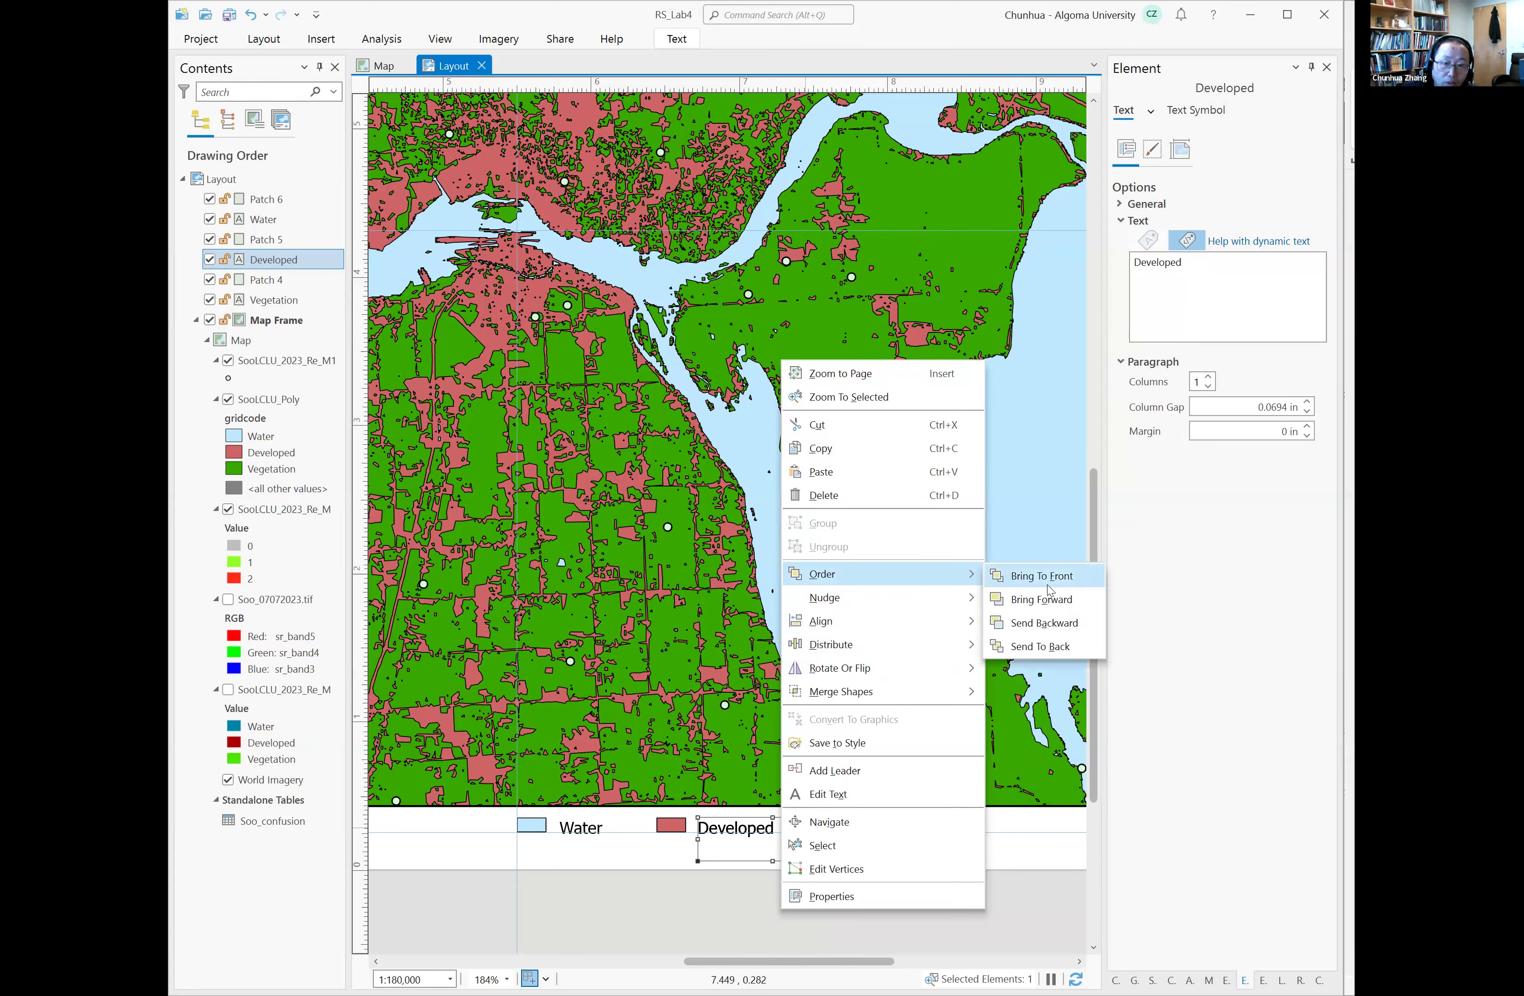
pyautogui.click(1057, 646)
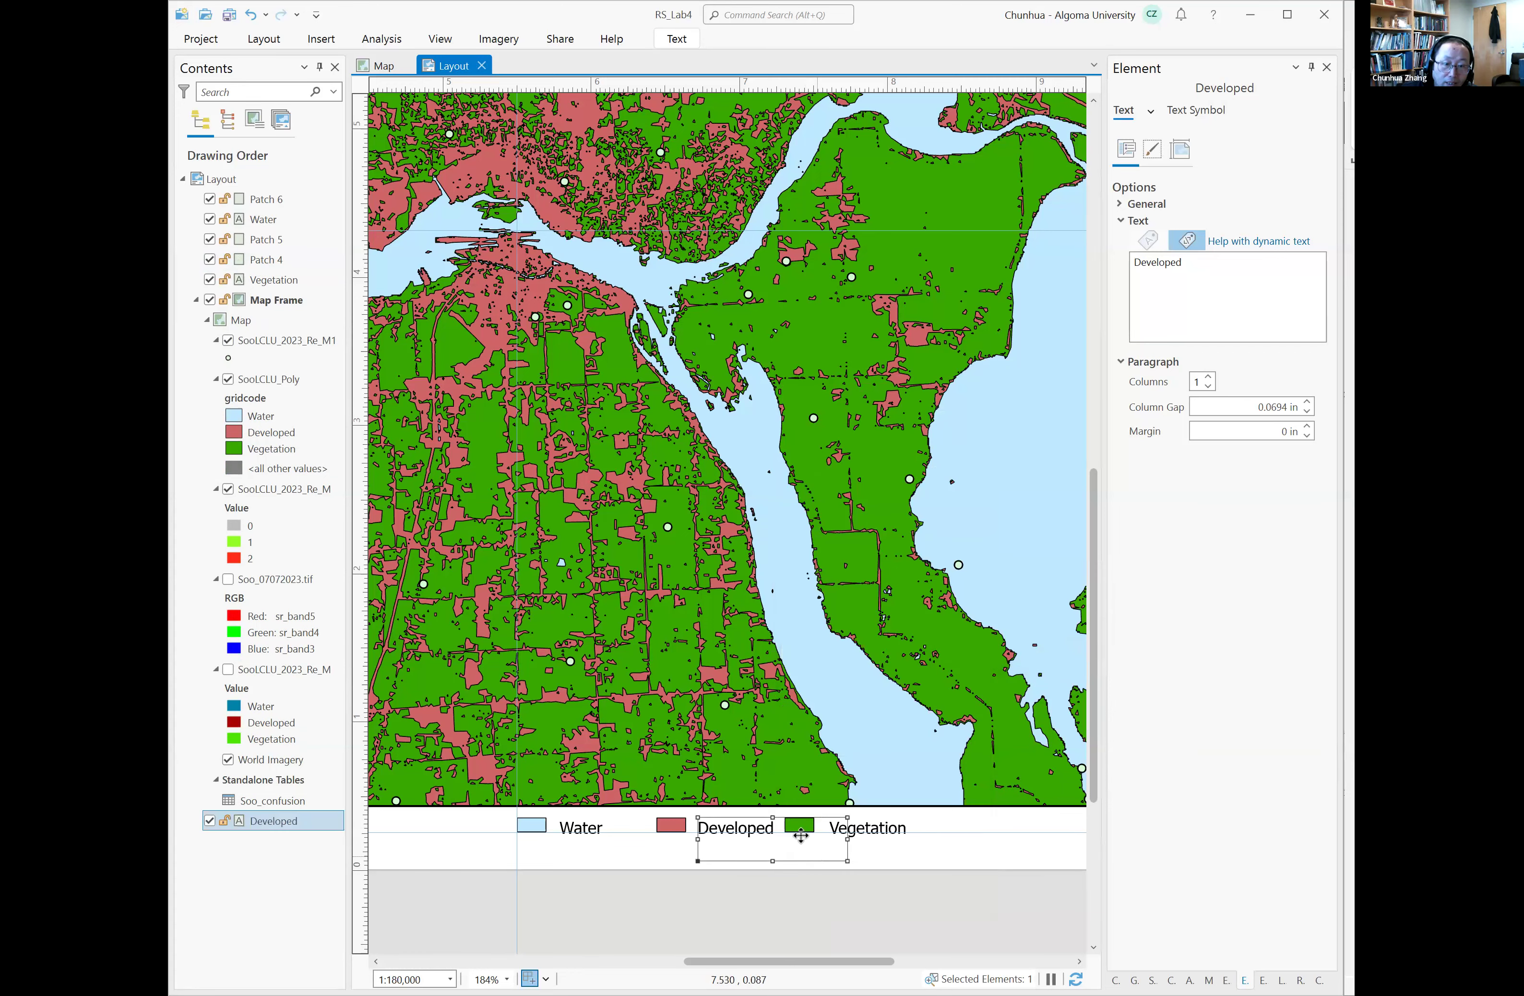
pyautogui.moveTo(802, 830); pyautogui.dragTo(811, 828)
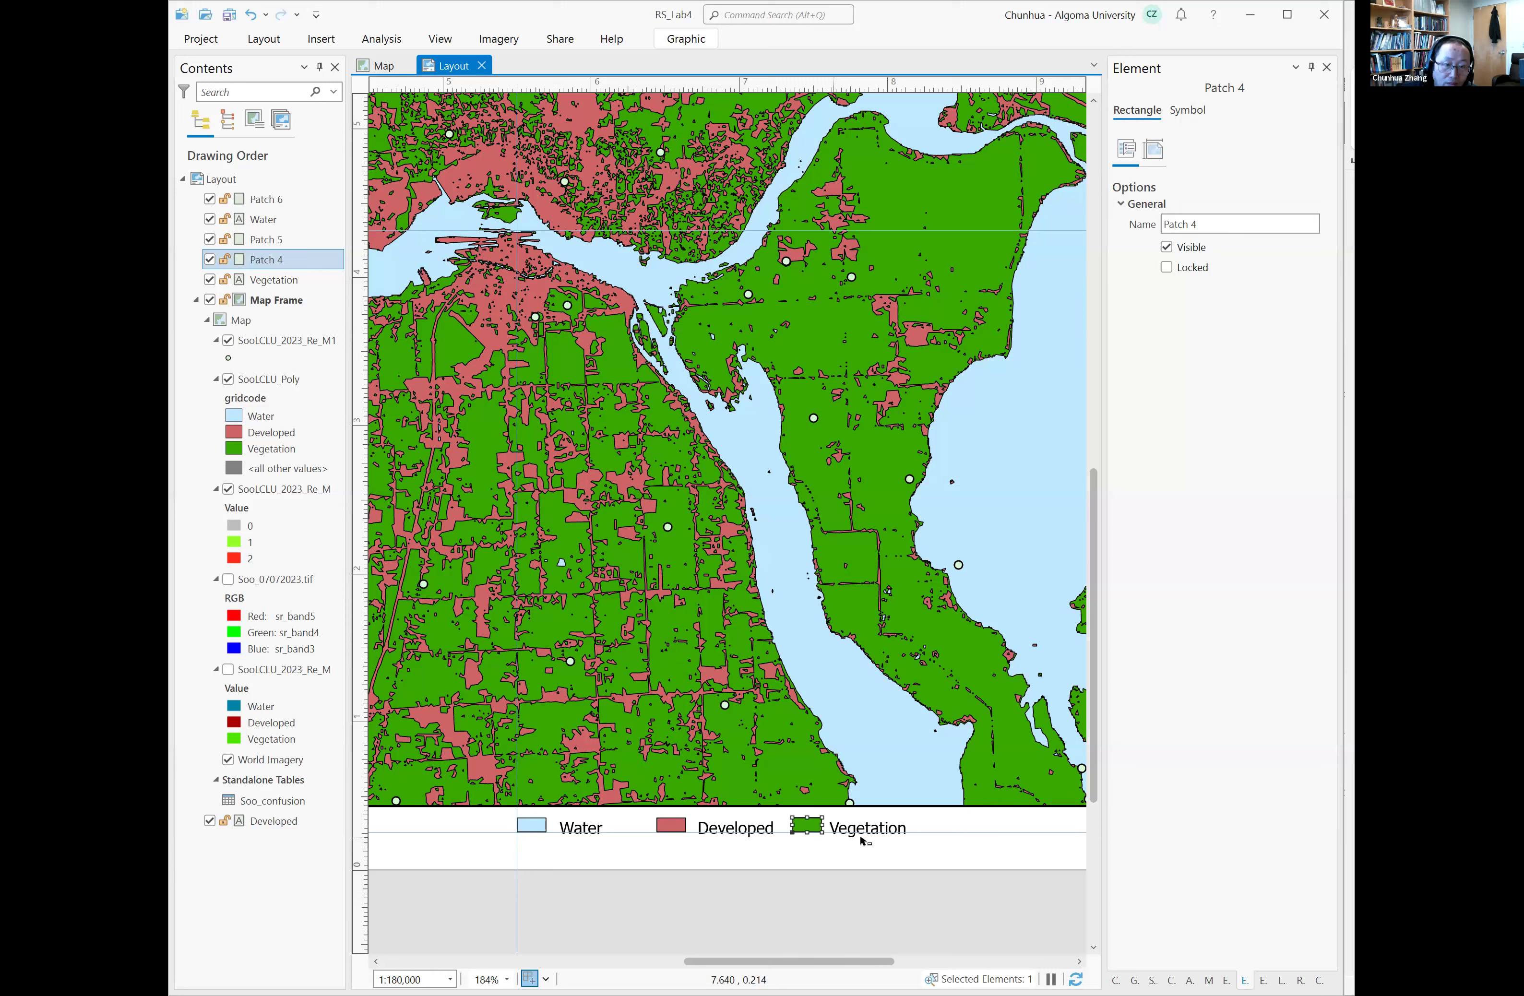
# Step: Send the Water label backward in the drawing order so it sits behind the red patch
pyautogui.click(557, 833)
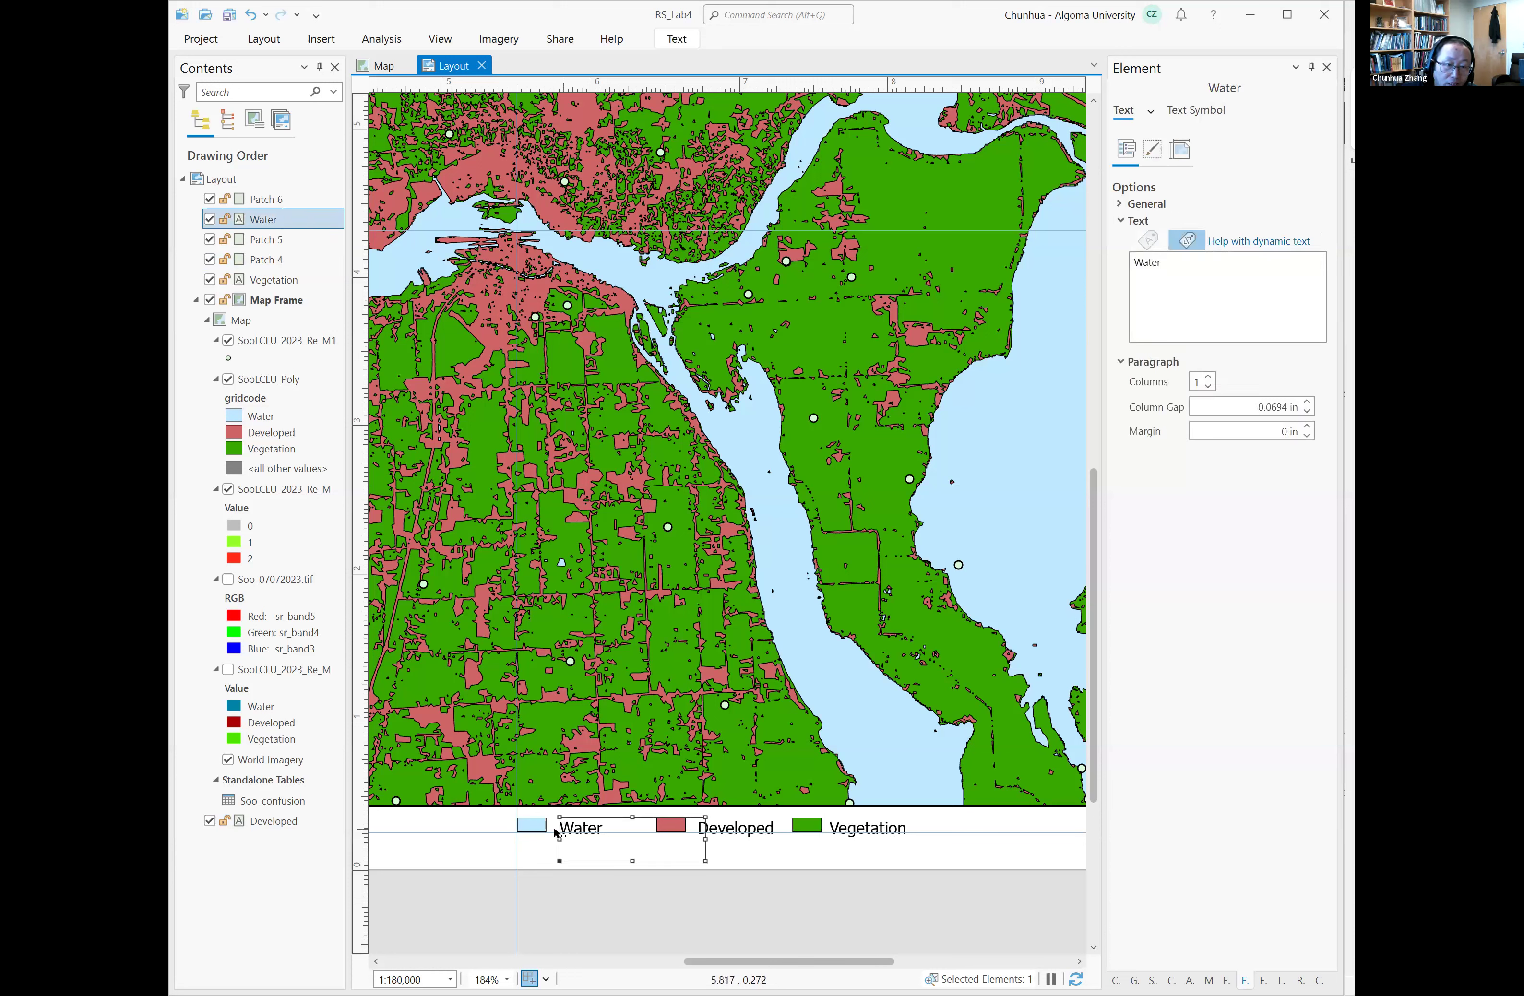
pyautogui.rightClick(666, 851)
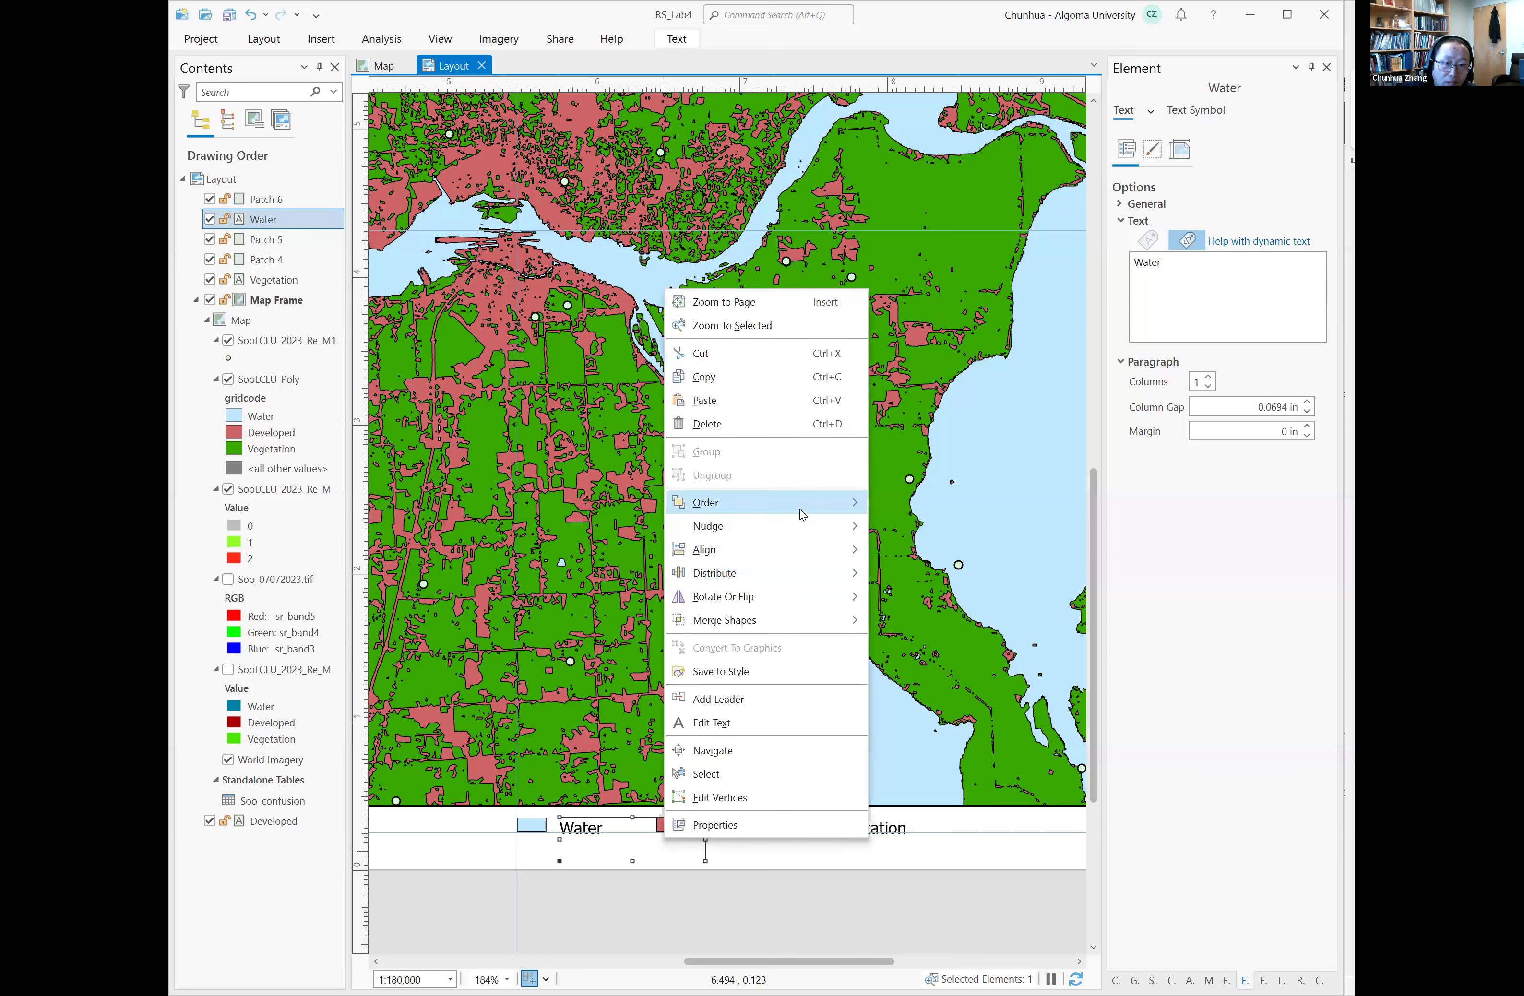
pyautogui.moveTo(844, 508)
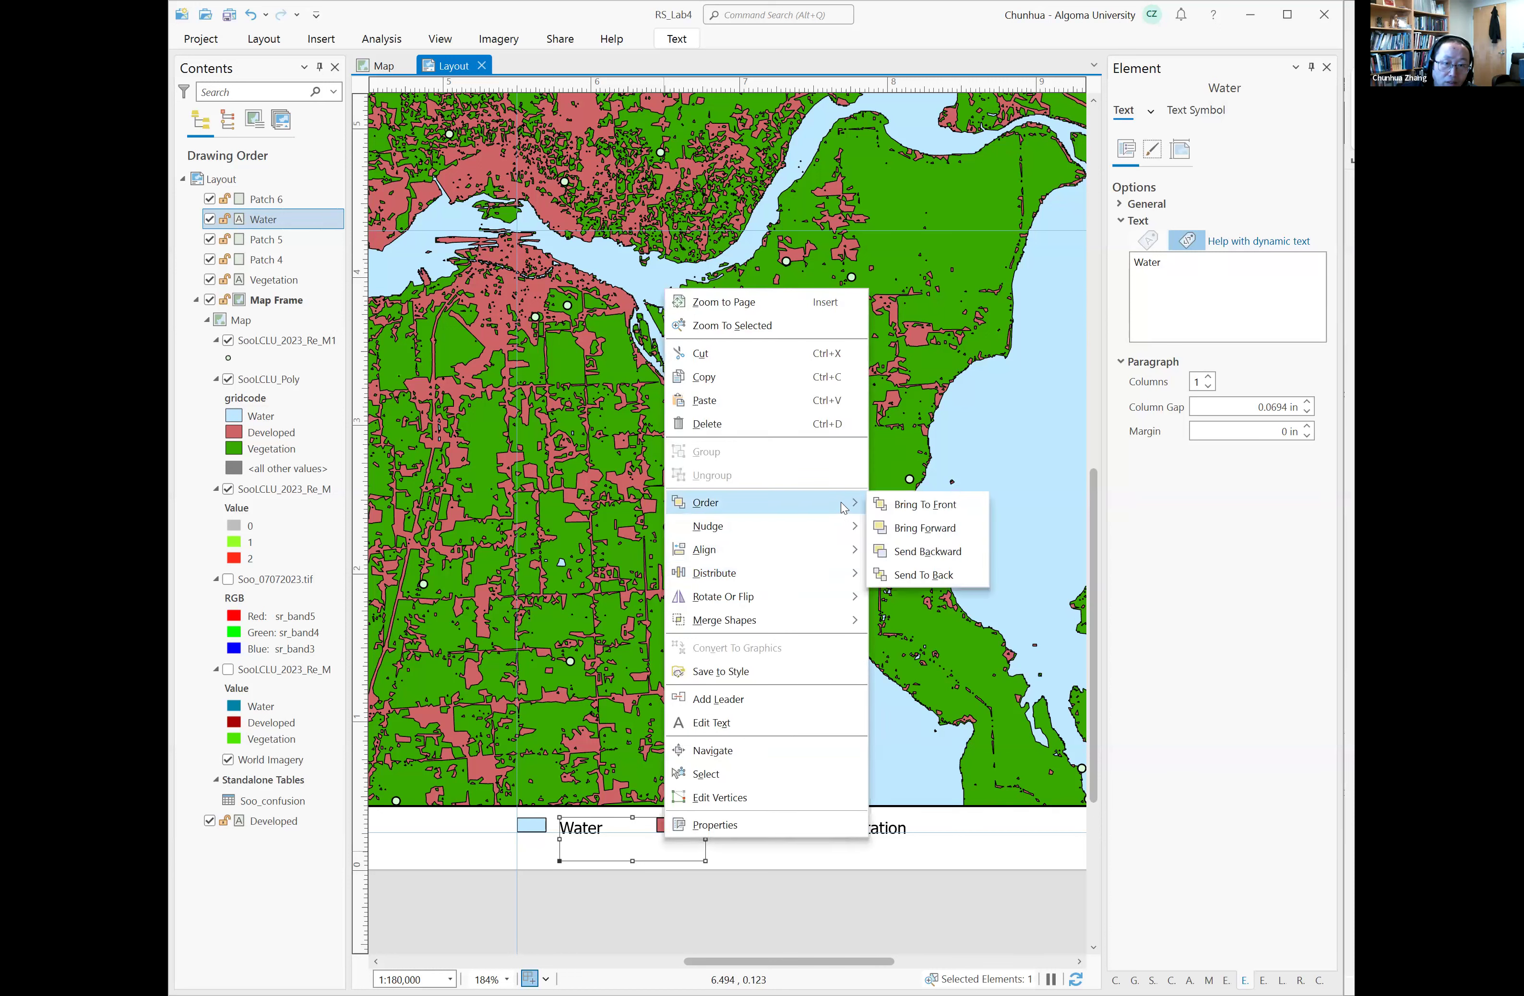
pyautogui.click(927, 559)
pyautogui.click(621, 844)
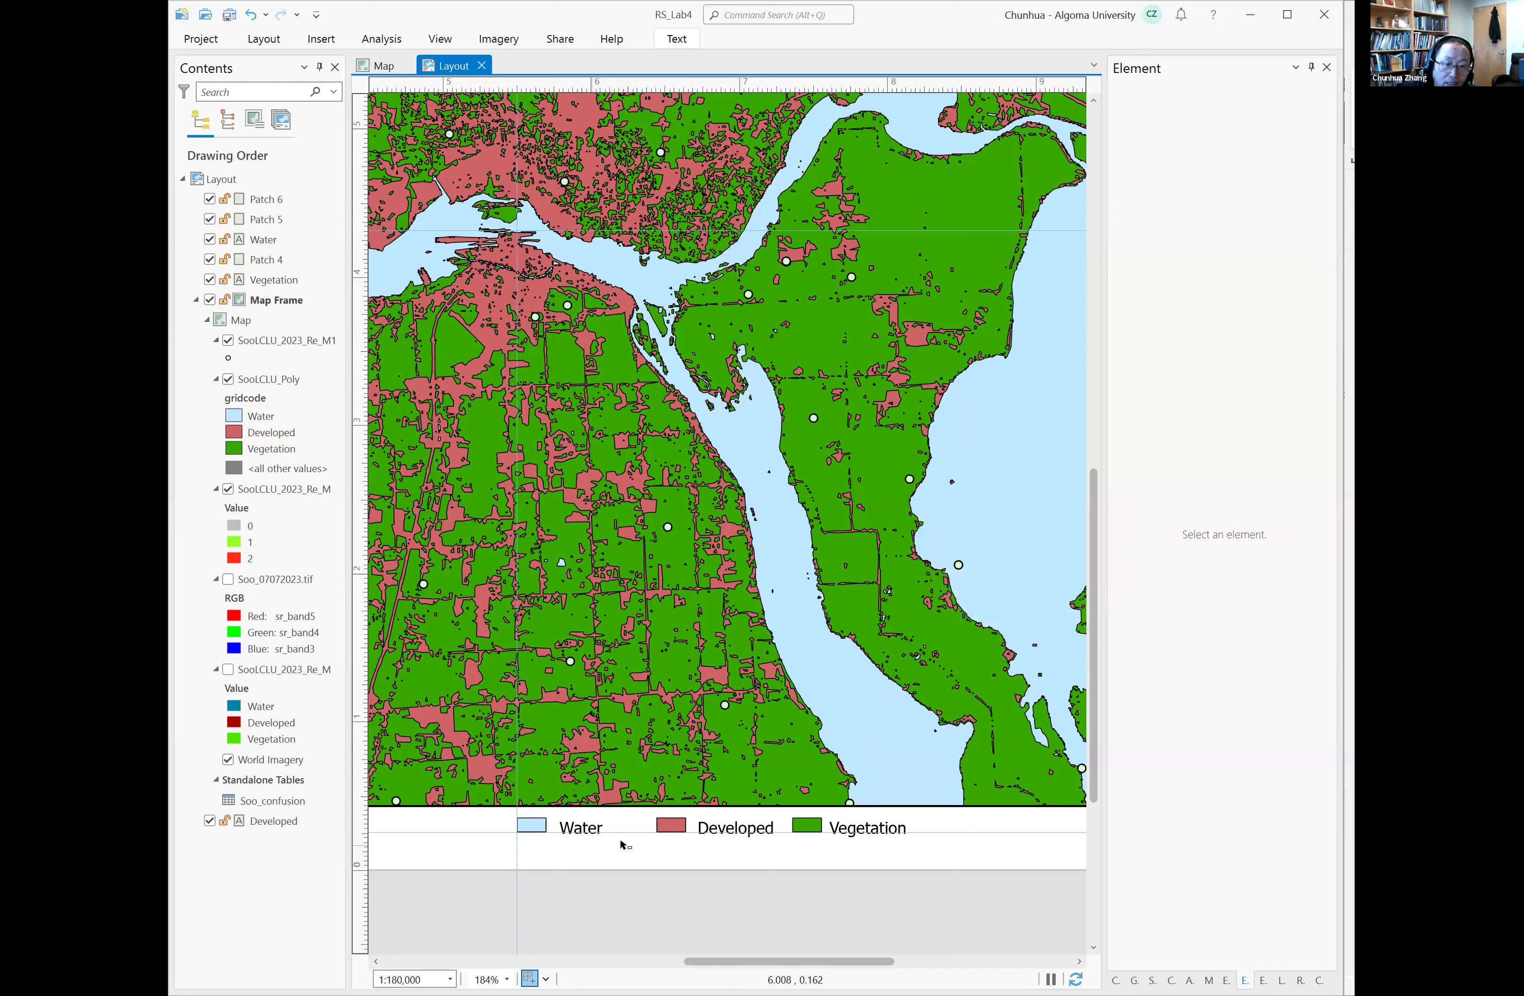
# Step: Move the red patch and the Developed label left, and shift the Vegetation label slightly right of the green patch
pyautogui.click(668, 829)
pyautogui.moveTo(672, 831); pyautogui.dragTo(633, 832)
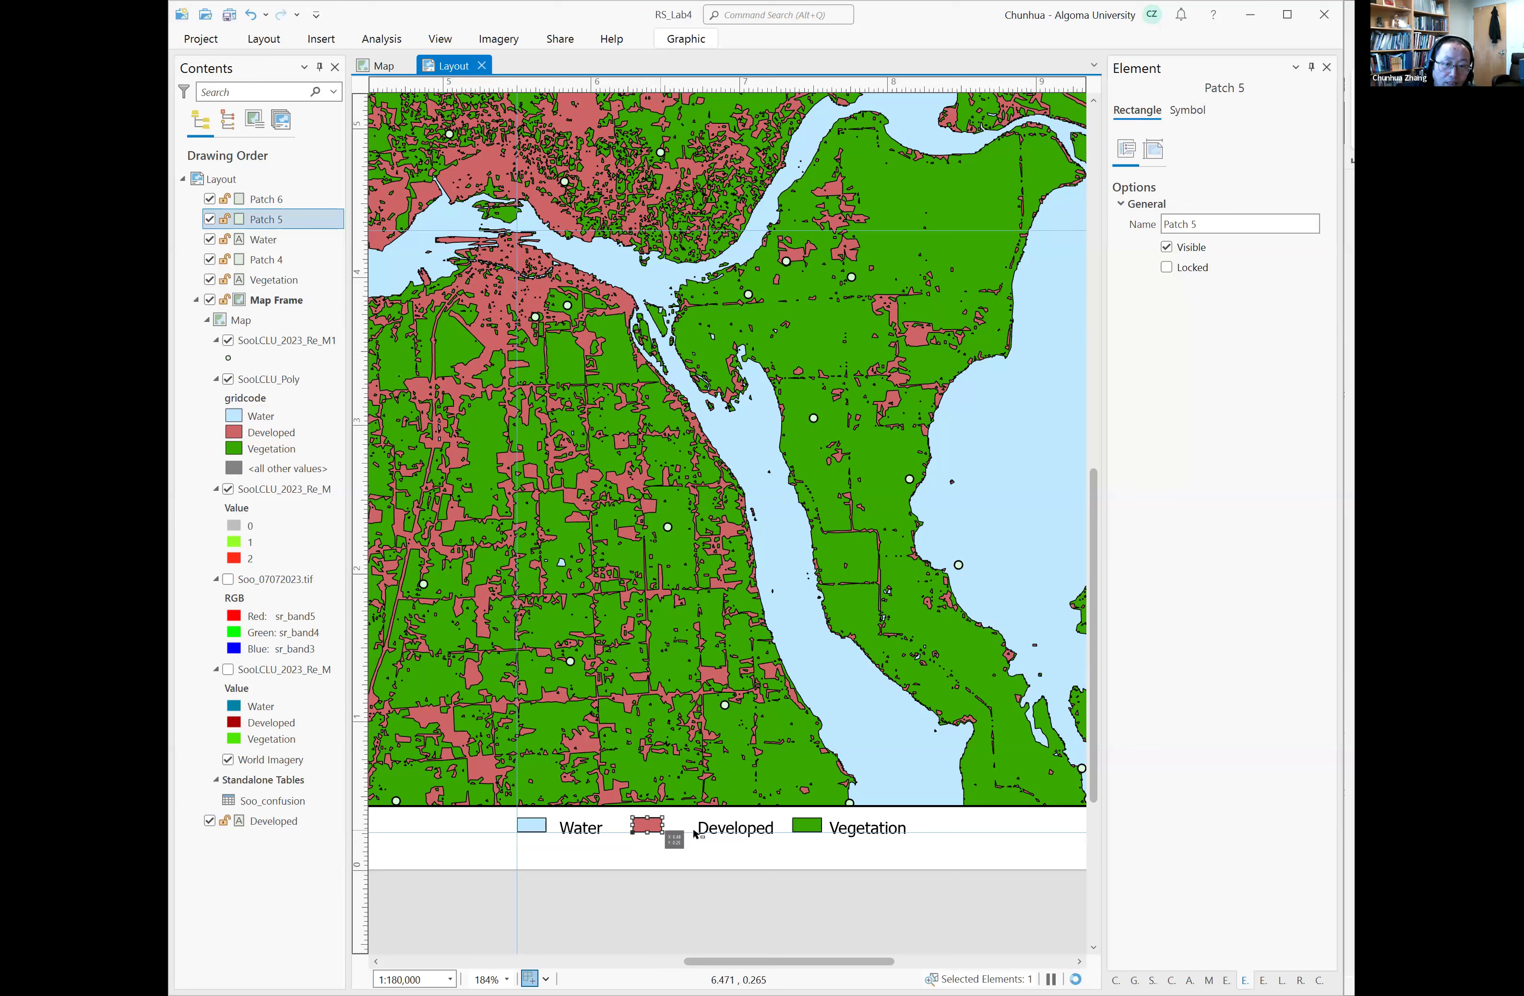
pyautogui.click(727, 826)
pyautogui.moveTo(735, 824); pyautogui.dragTo(715, 823)
pyautogui.click(867, 826)
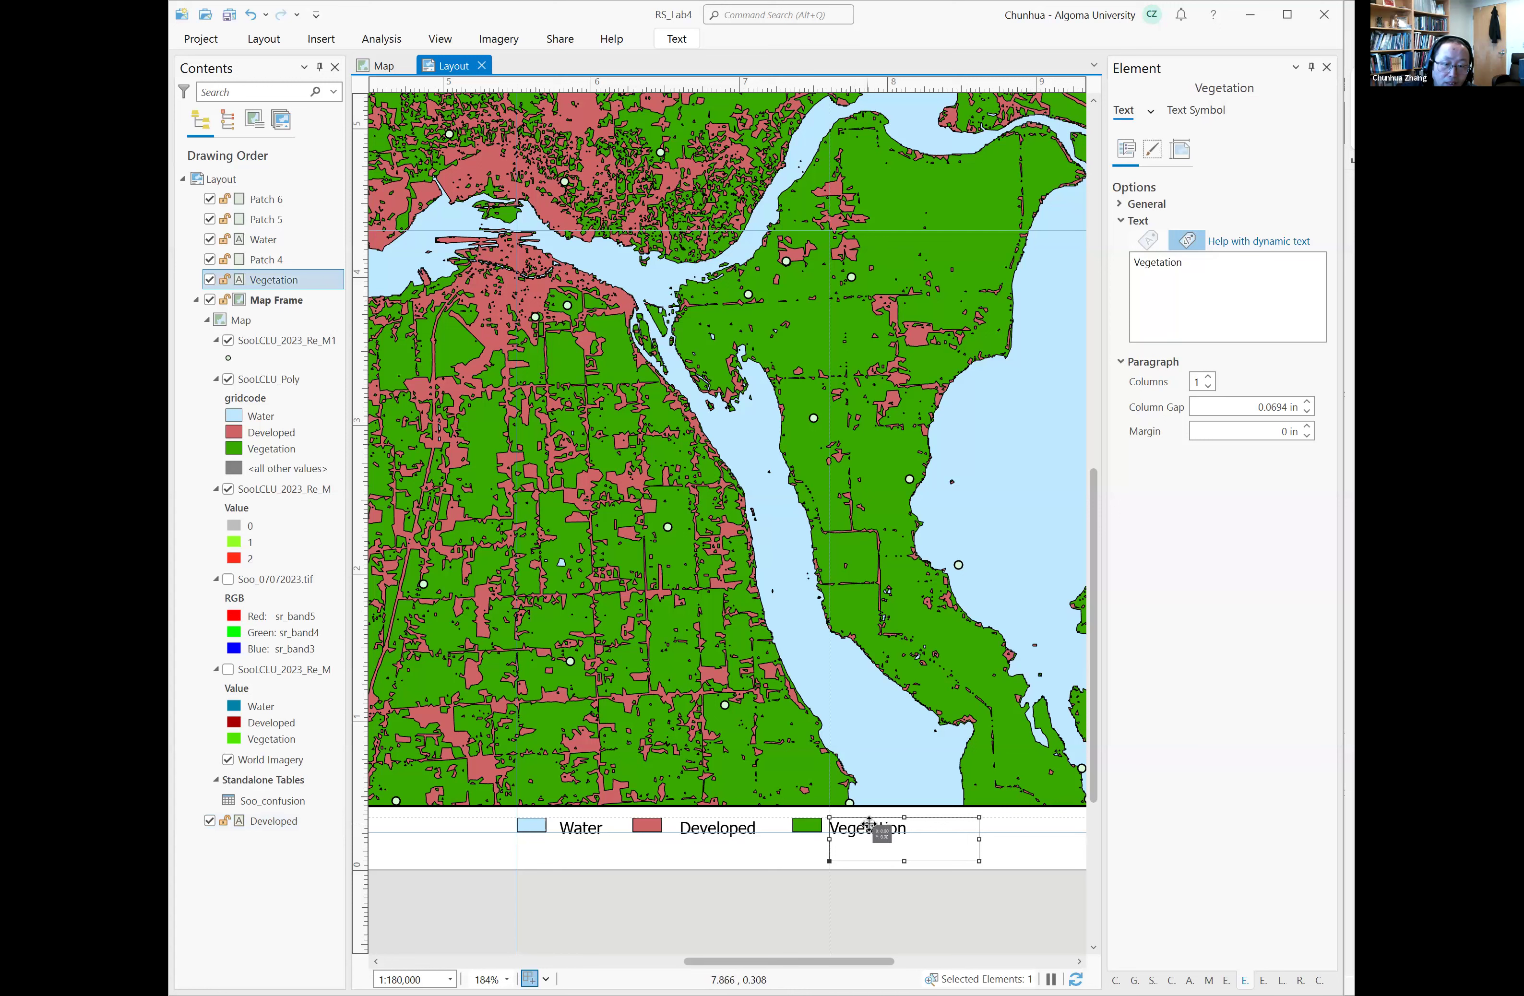
pyautogui.moveTo(867, 827); pyautogui.dragTo(875, 827)
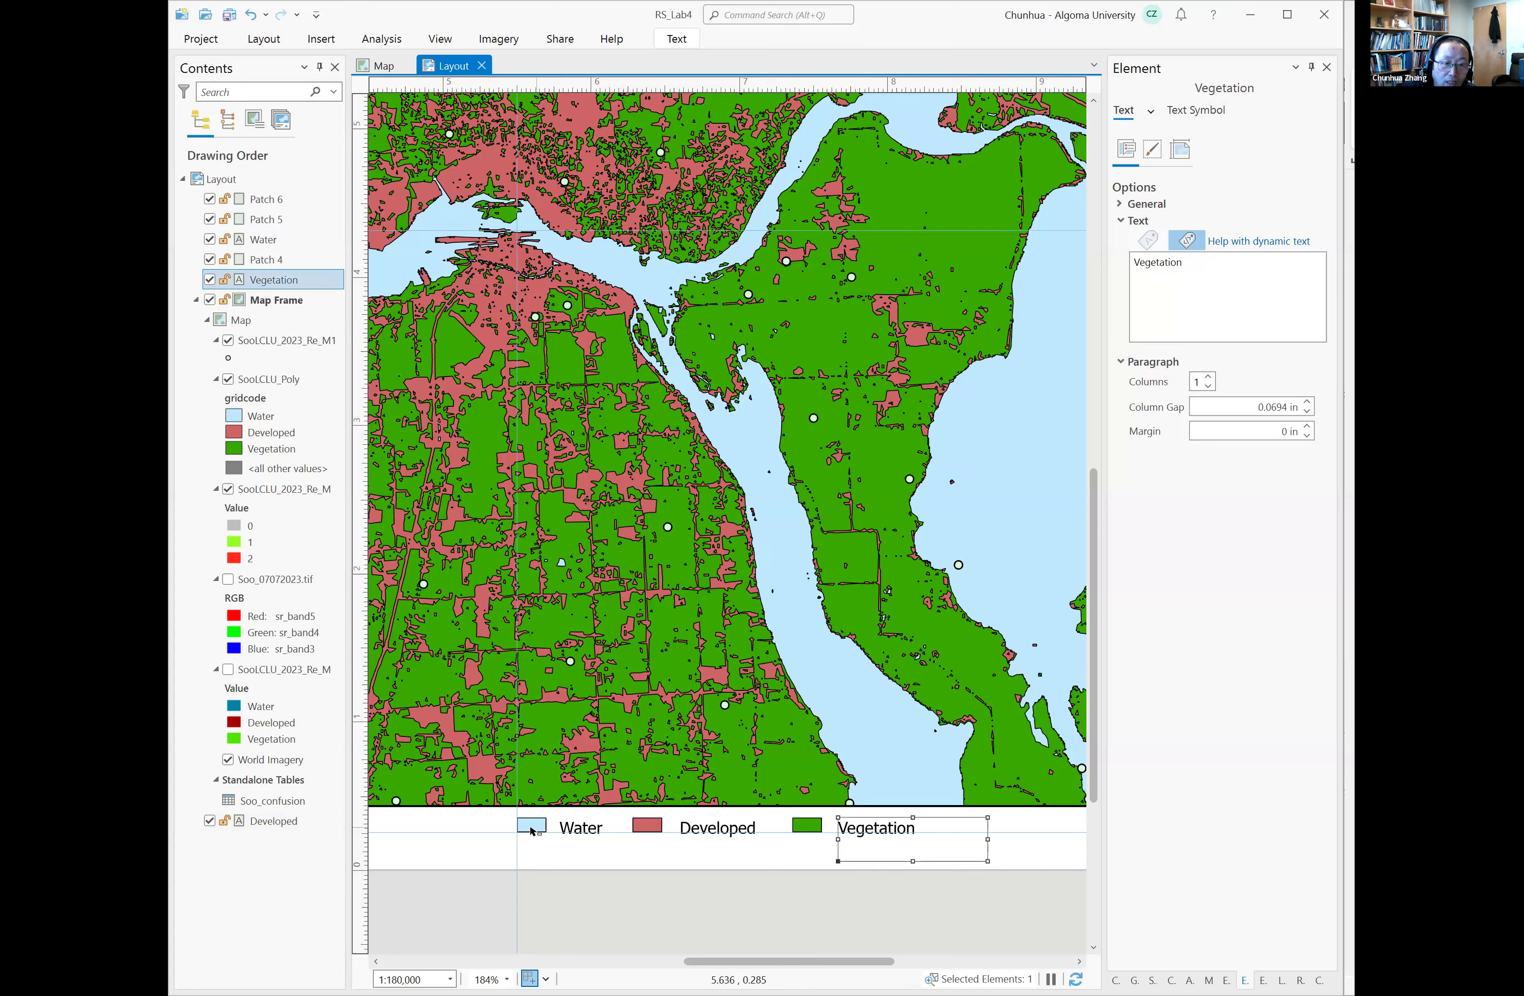
# Step: Try distributing all six legend patches and labels by their horizontal centers, and undo it
pyautogui.moveTo(503, 820); pyautogui.dragTo(957, 851)
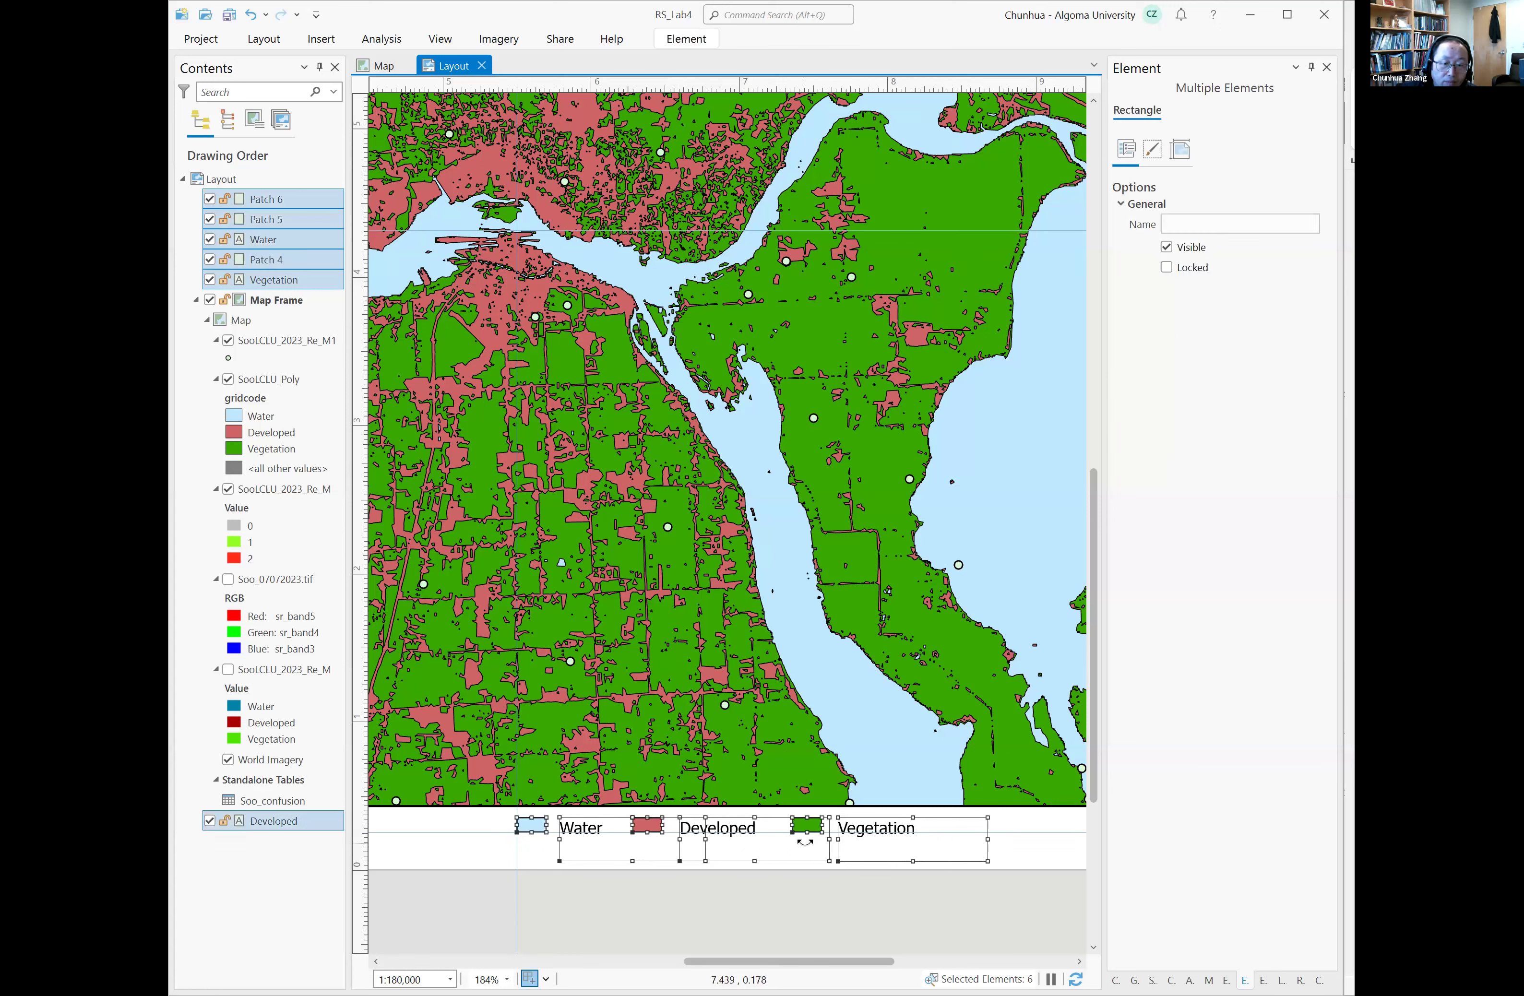
pyautogui.rightClick(805, 840)
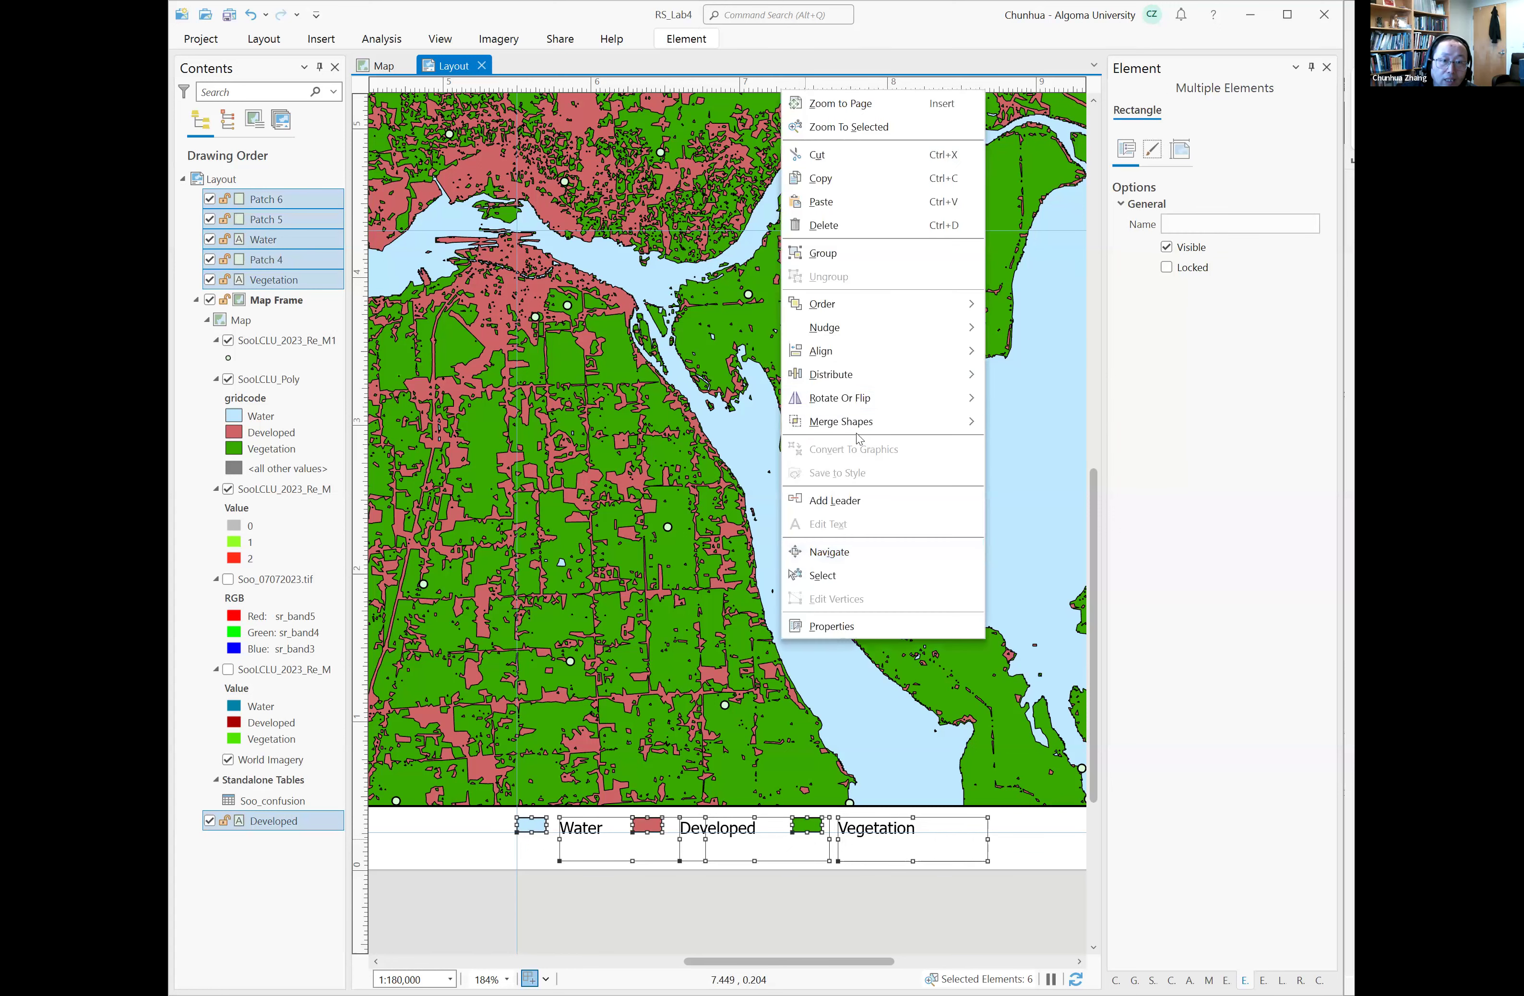
pyautogui.moveTo(960, 379)
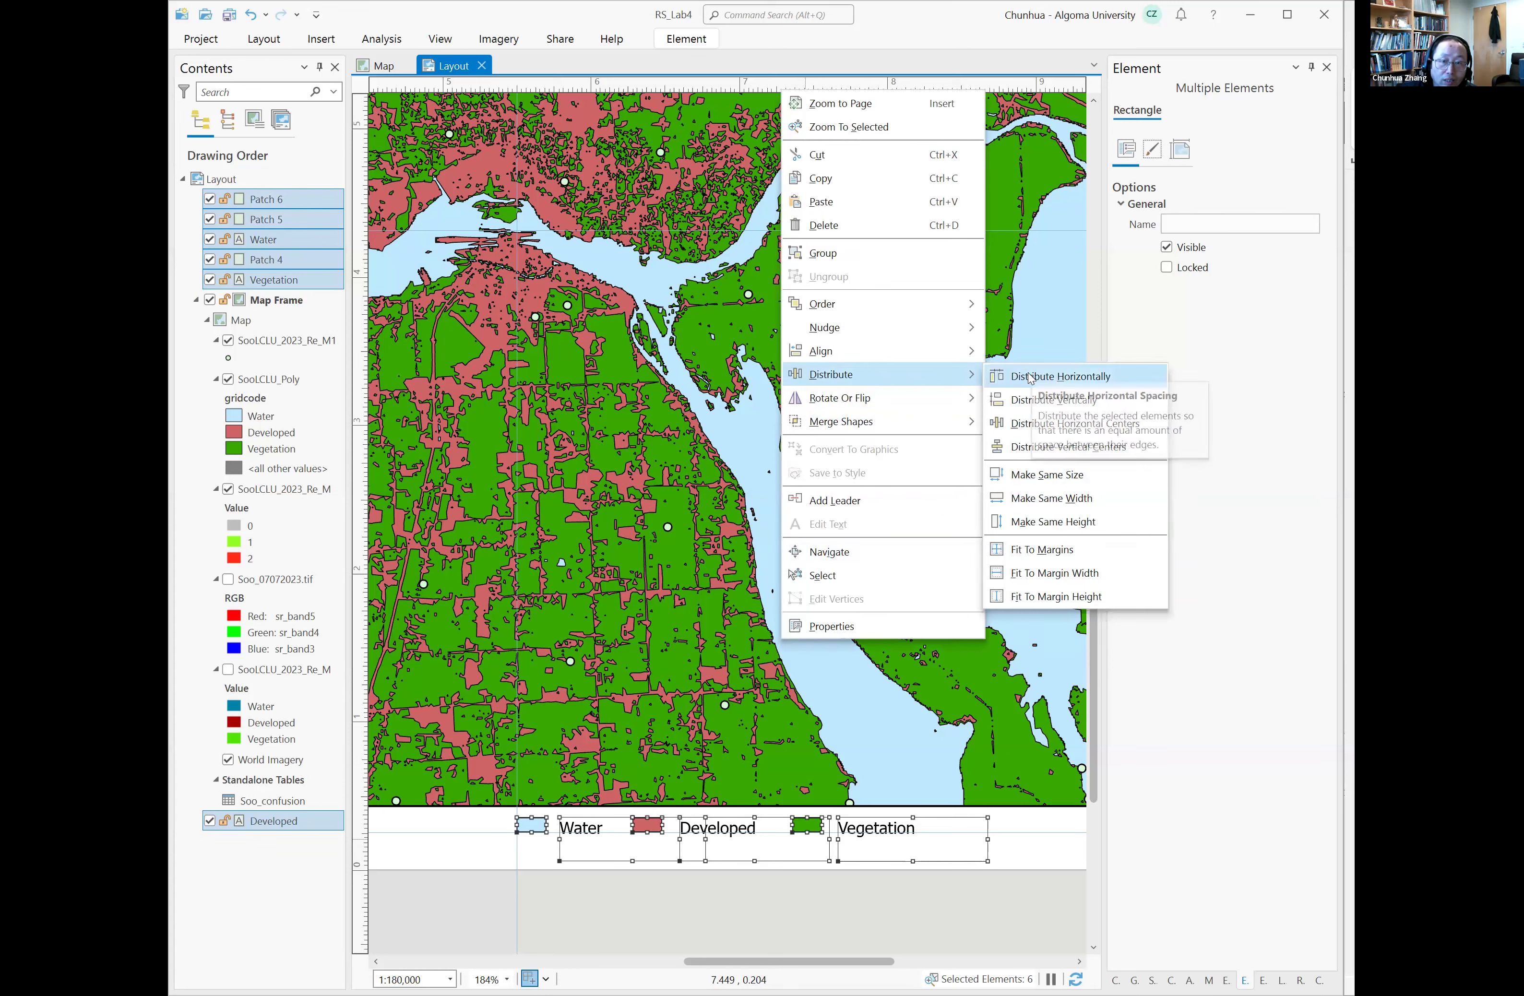
pyautogui.click(1020, 424)
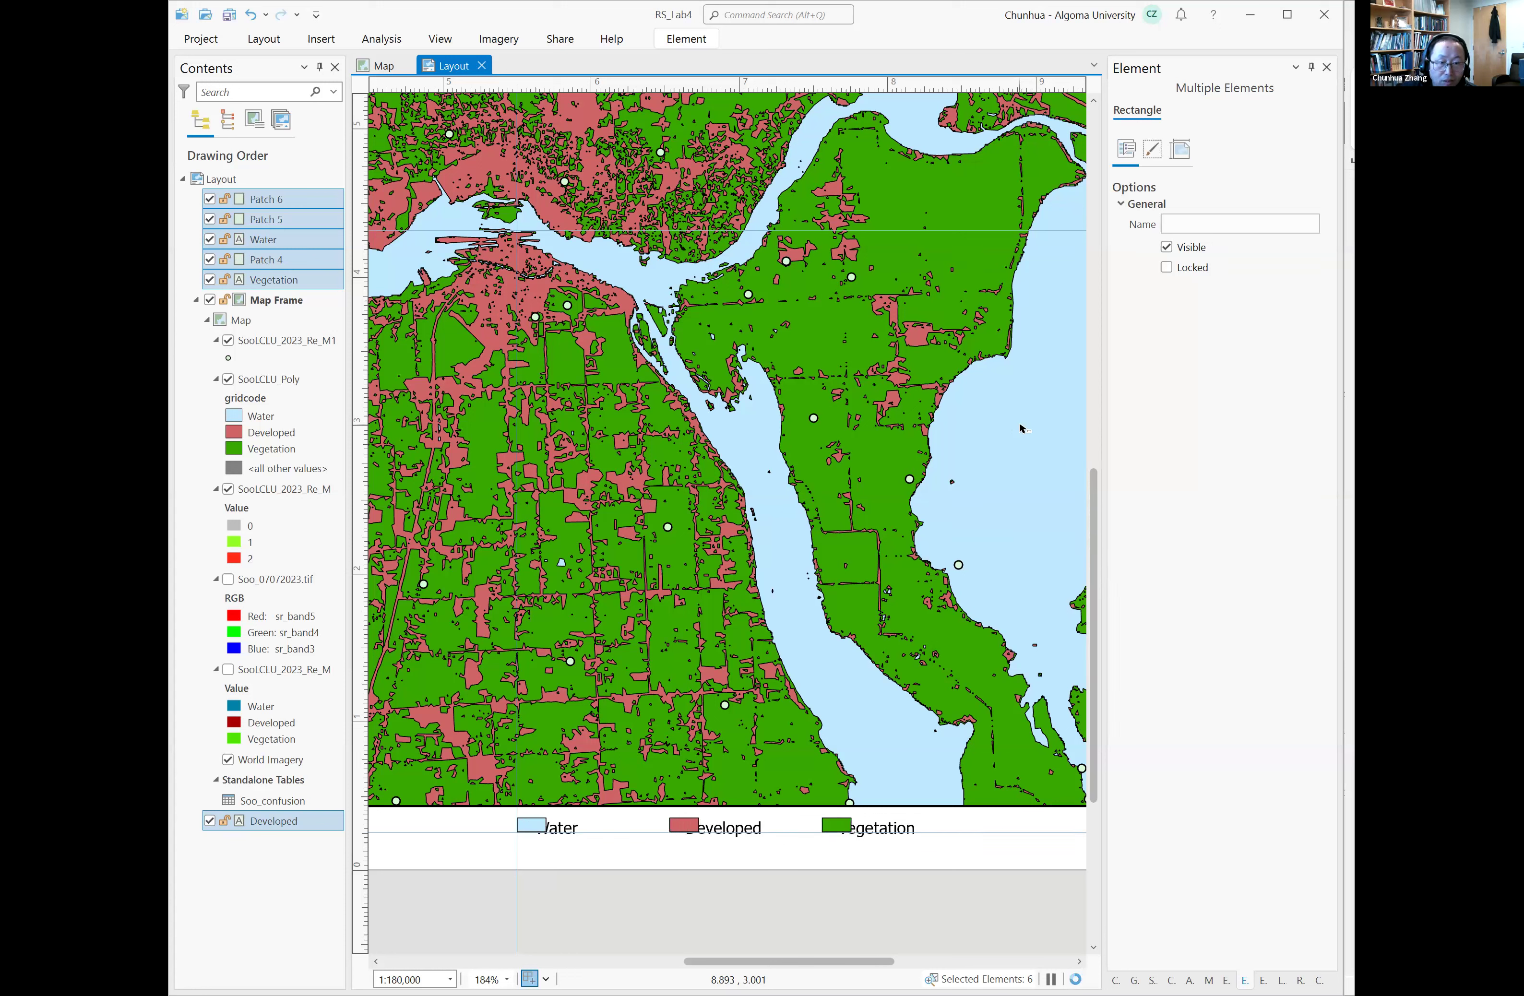
pyautogui.hotkey('ctrl', 'z')
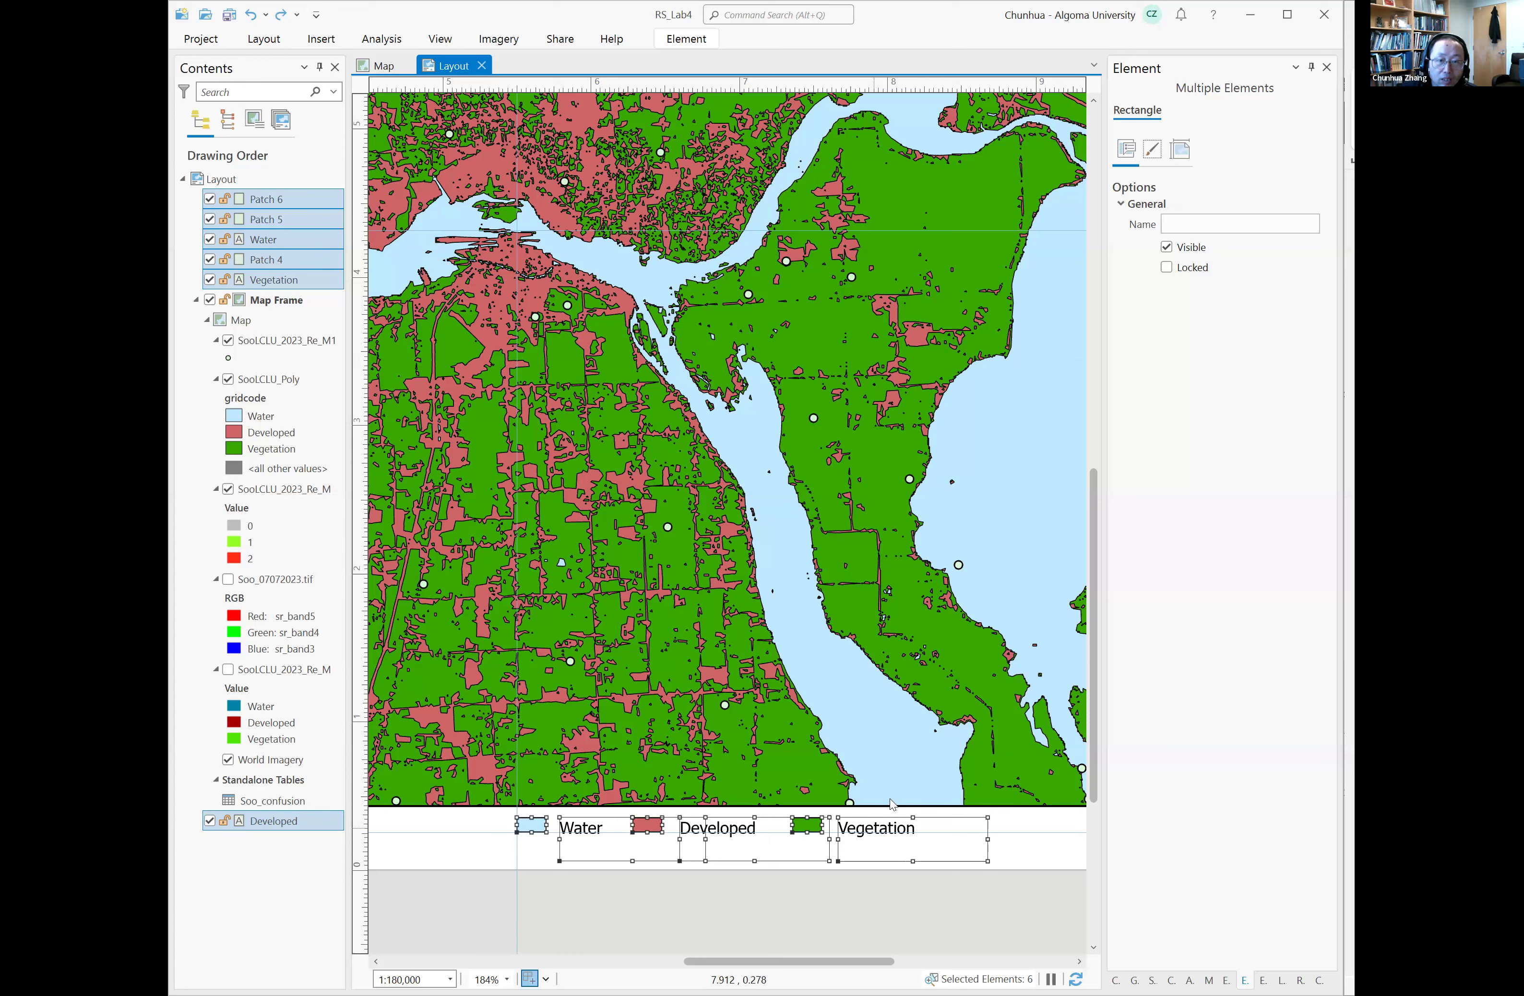
# Step: Distribute the six selected legend patches and labels horizontally with equal spacing between their edges
pyautogui.rightClick(987, 538)
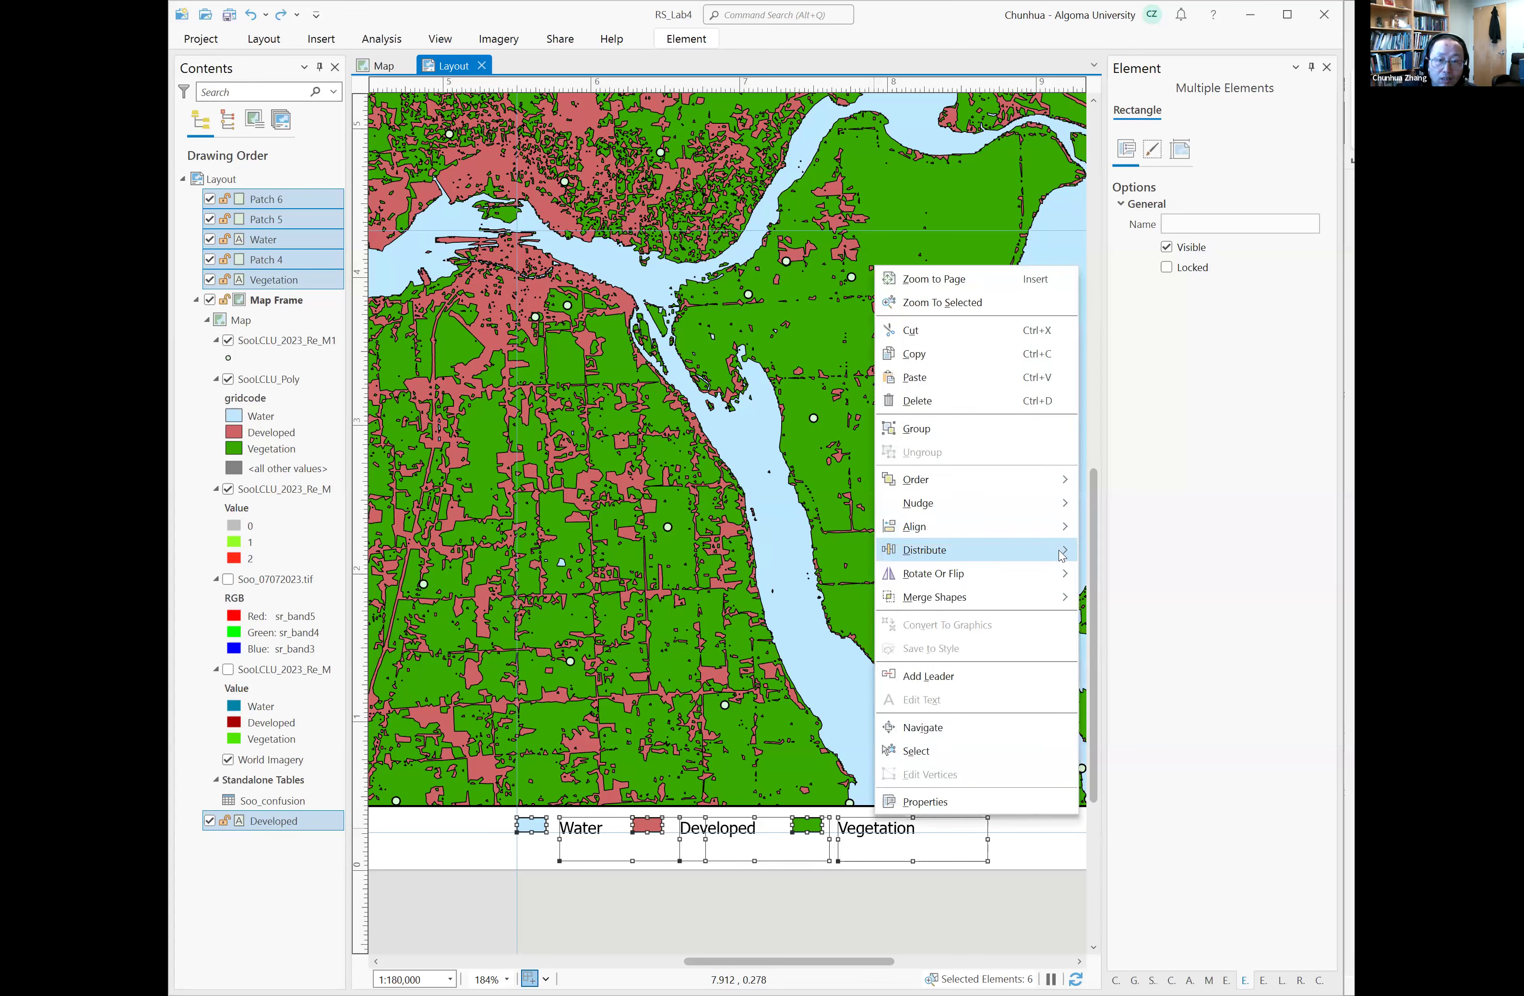
pyautogui.moveTo(1062, 554)
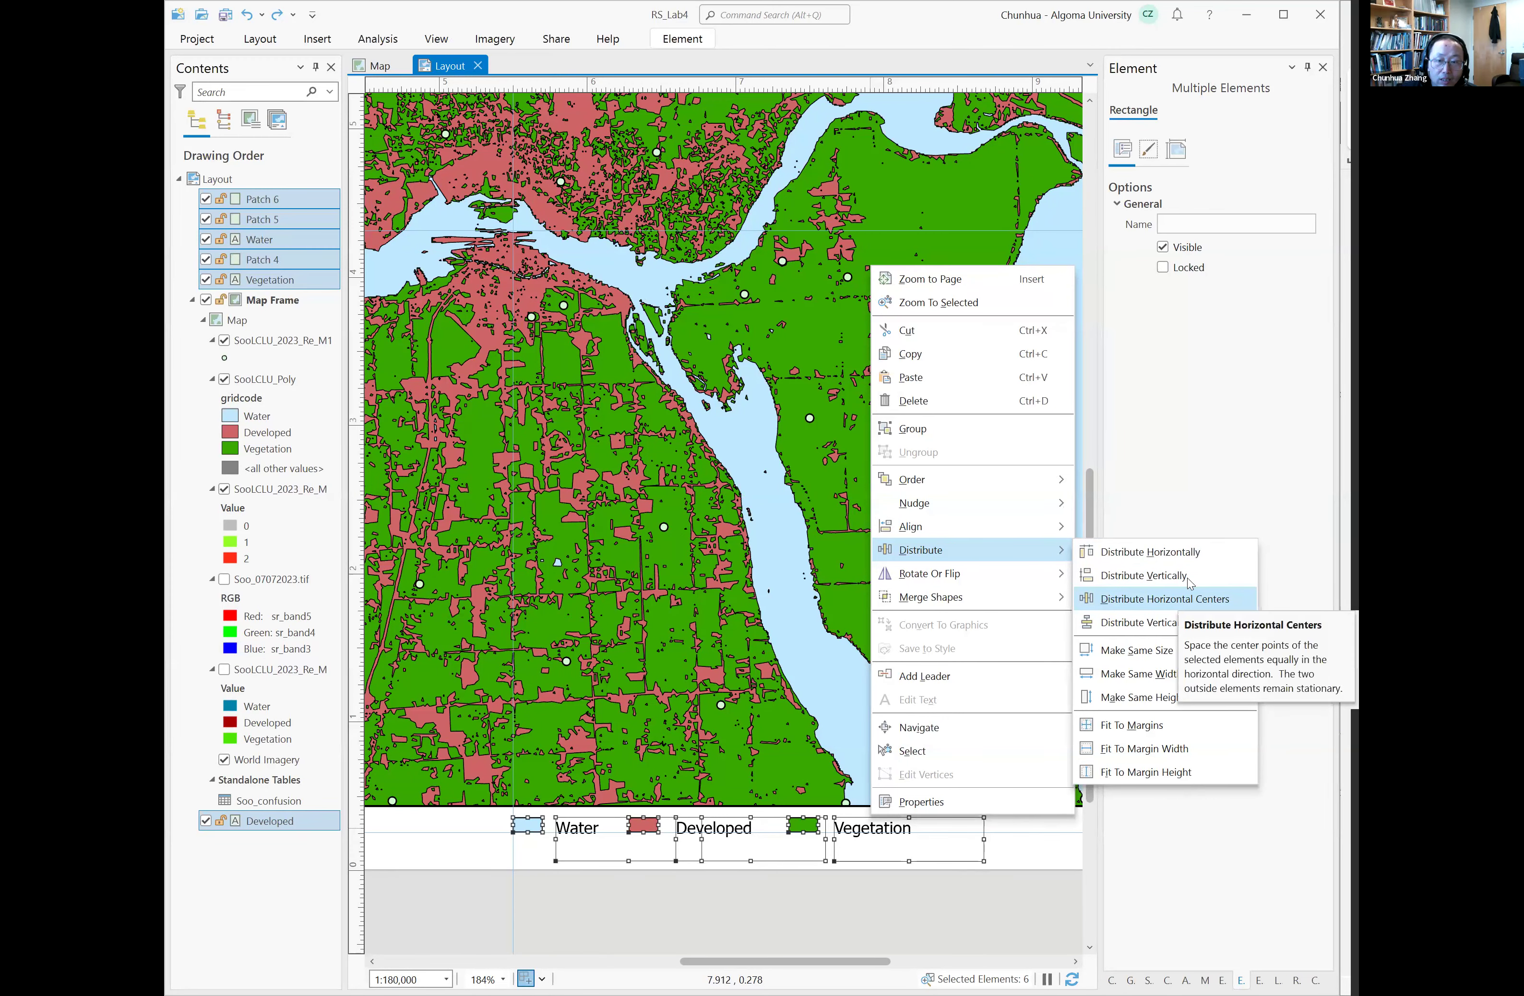
pyautogui.click(1198, 555)
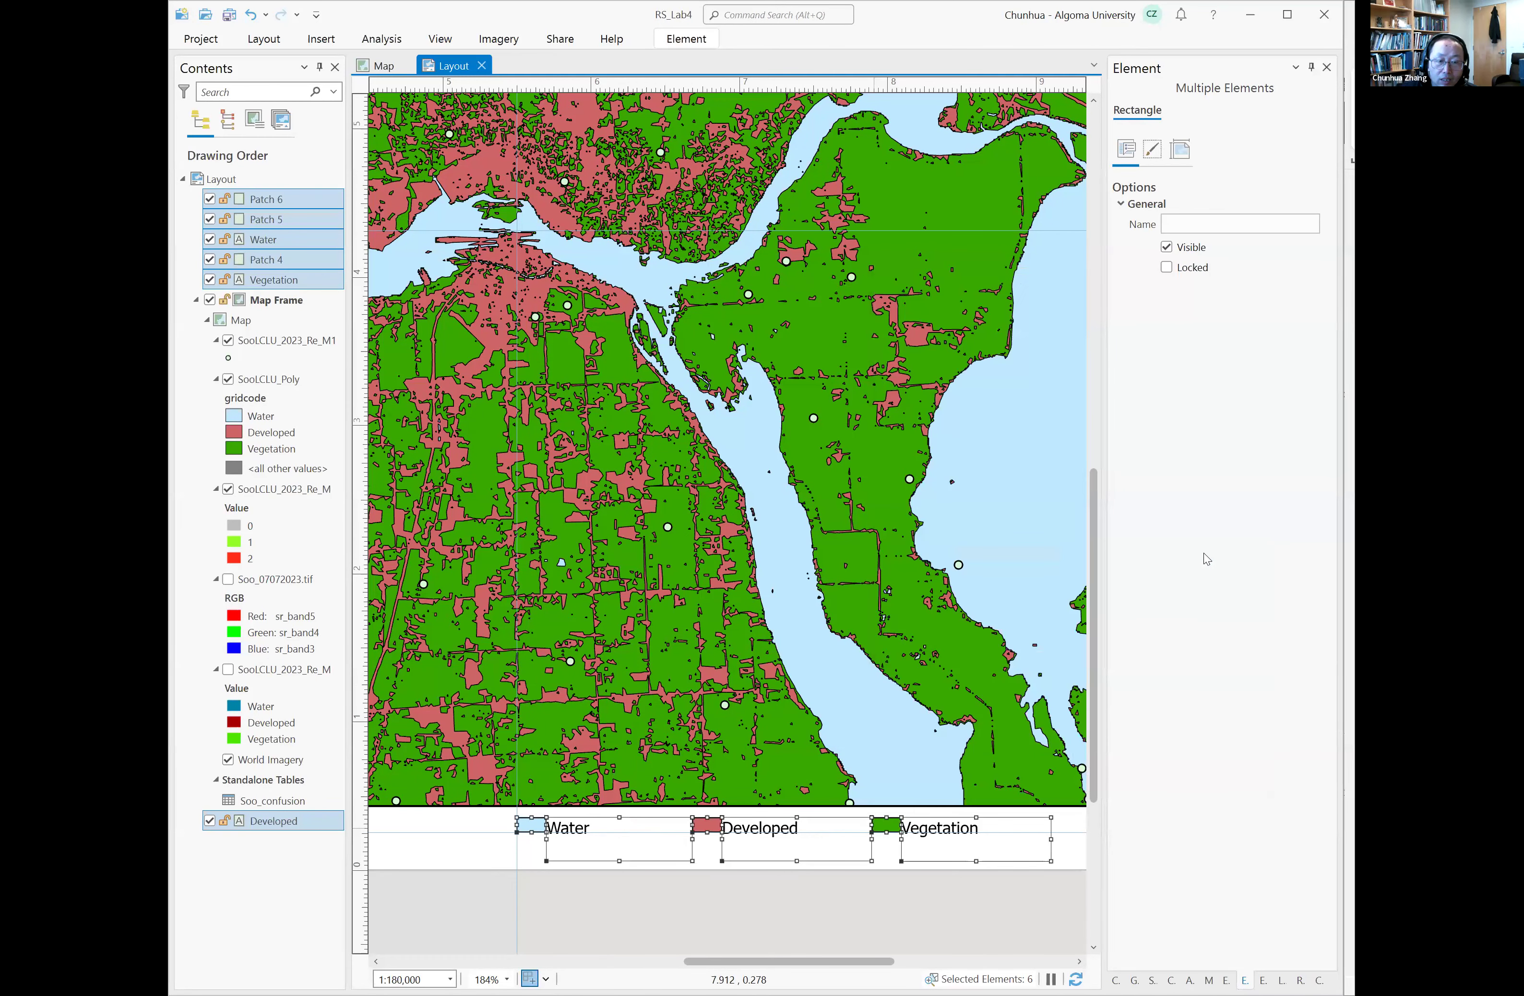
pyautogui.click(1077, 834)
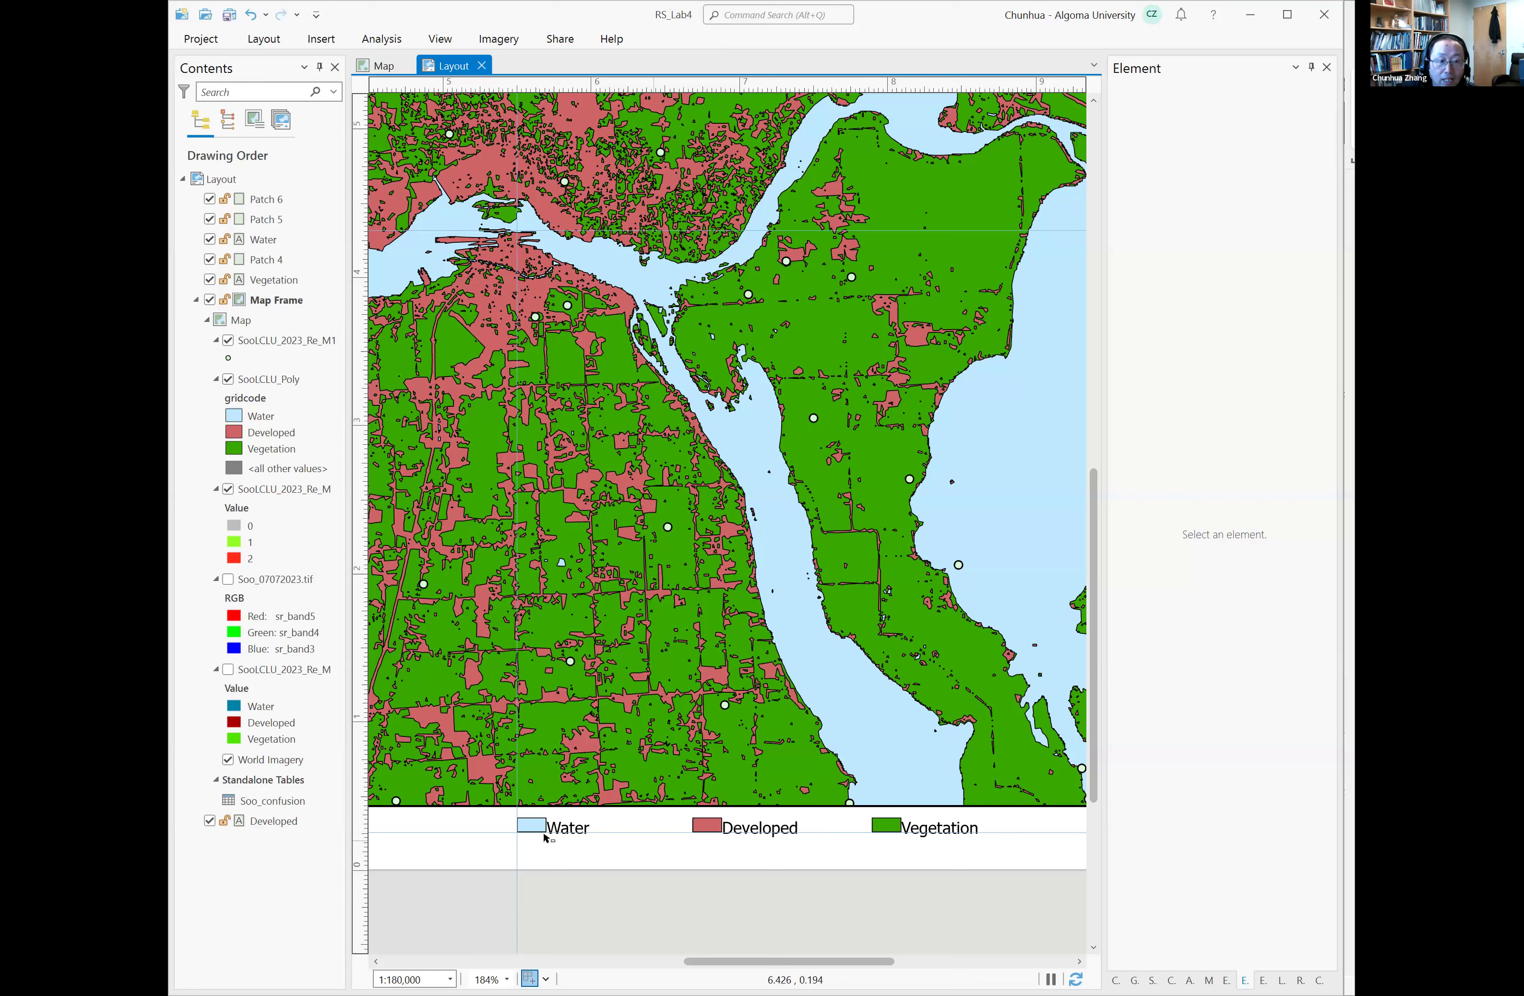
# Step: Shift the Water, Developed and Vegetation labels slightly right to leave a gap beside each patch
pyautogui.click(573, 831)
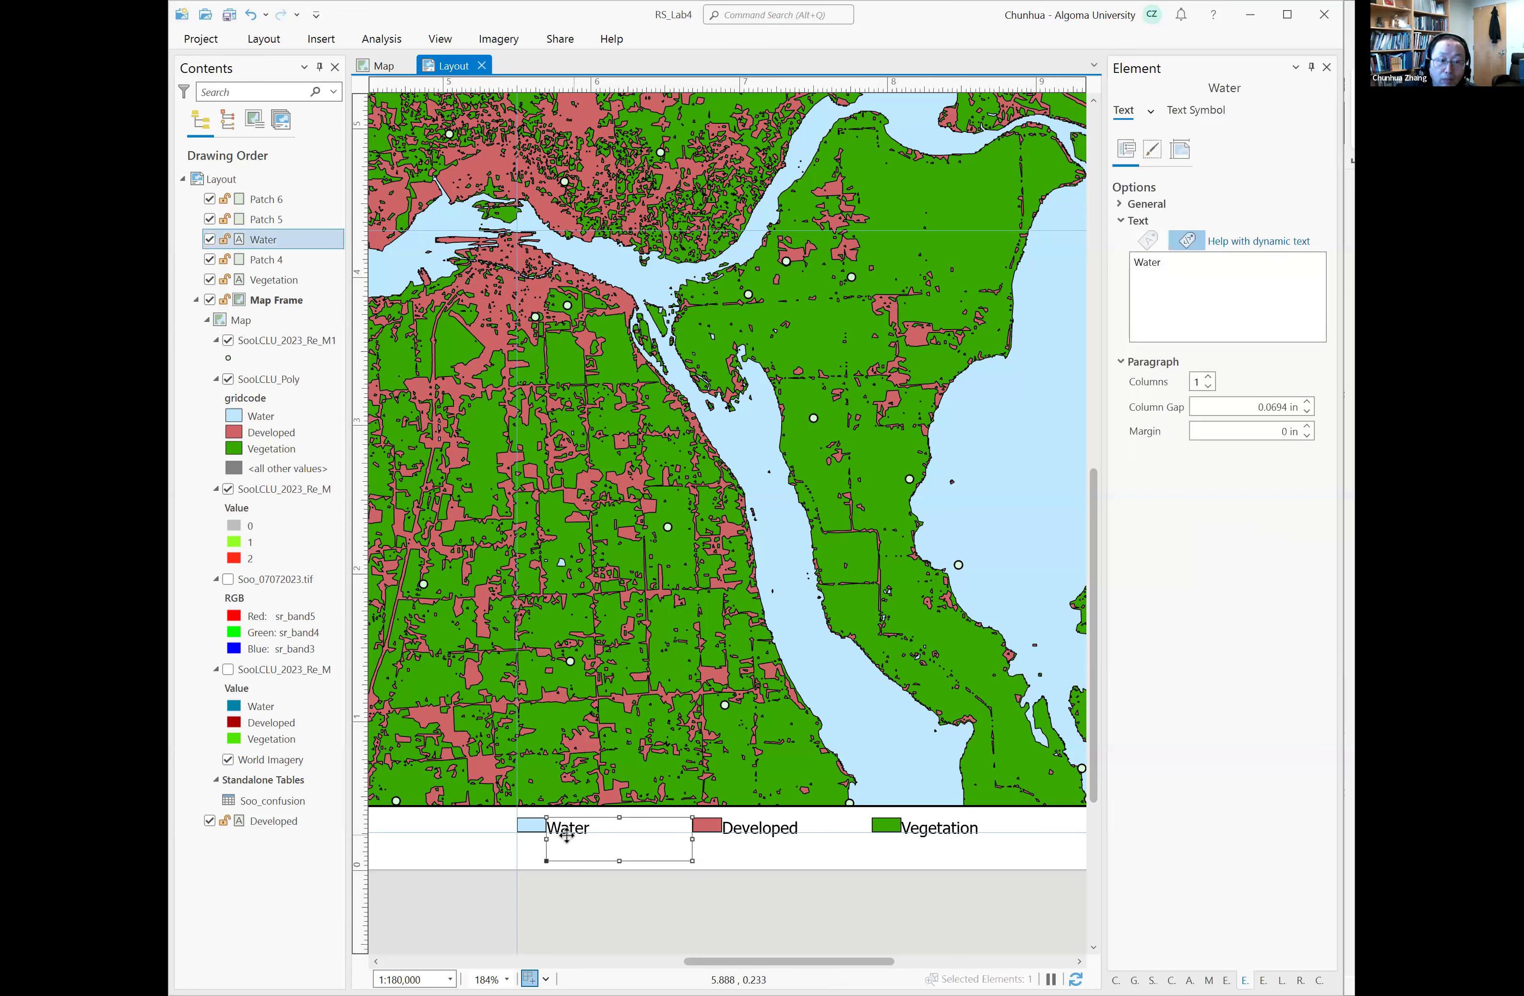
pyautogui.moveTo(564, 831); pyautogui.dragTo(575, 833)
pyautogui.click(753, 829)
pyautogui.moveTo(762, 828); pyautogui.dragTo(762, 828)
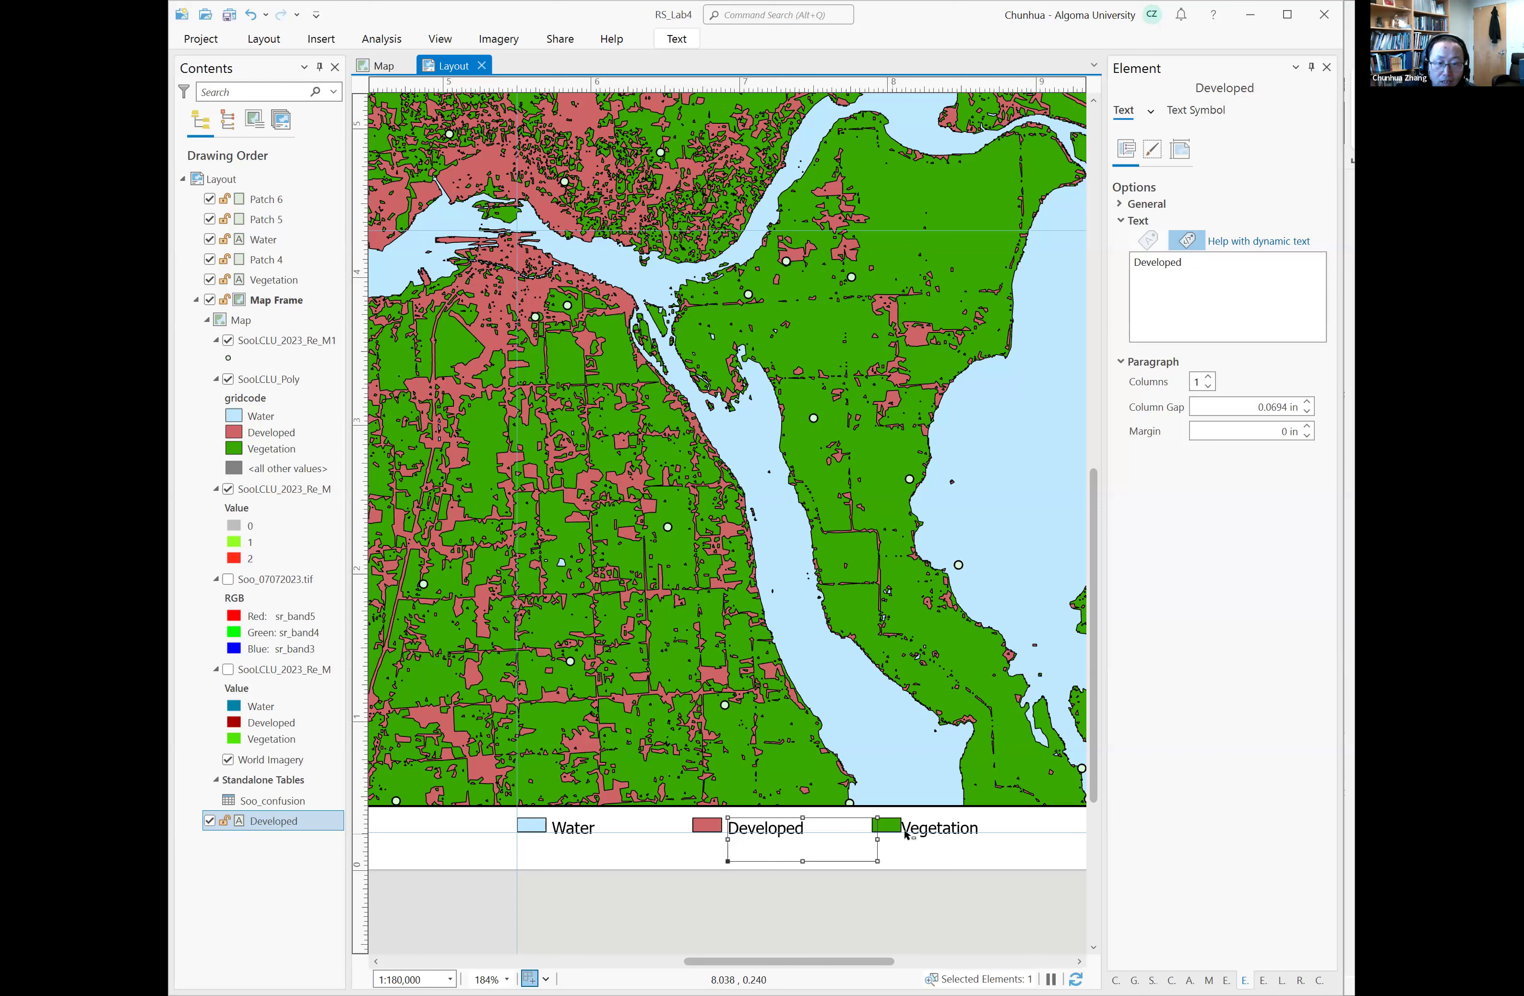
pyautogui.click(926, 833)
pyautogui.moveTo(934, 825); pyautogui.dragTo(945, 826)
# Step: Group all six legend patches and labels into one element and move it slightly left and down in the page margin
pyautogui.moveTo(497, 816); pyautogui.dragTo(1033, 853)
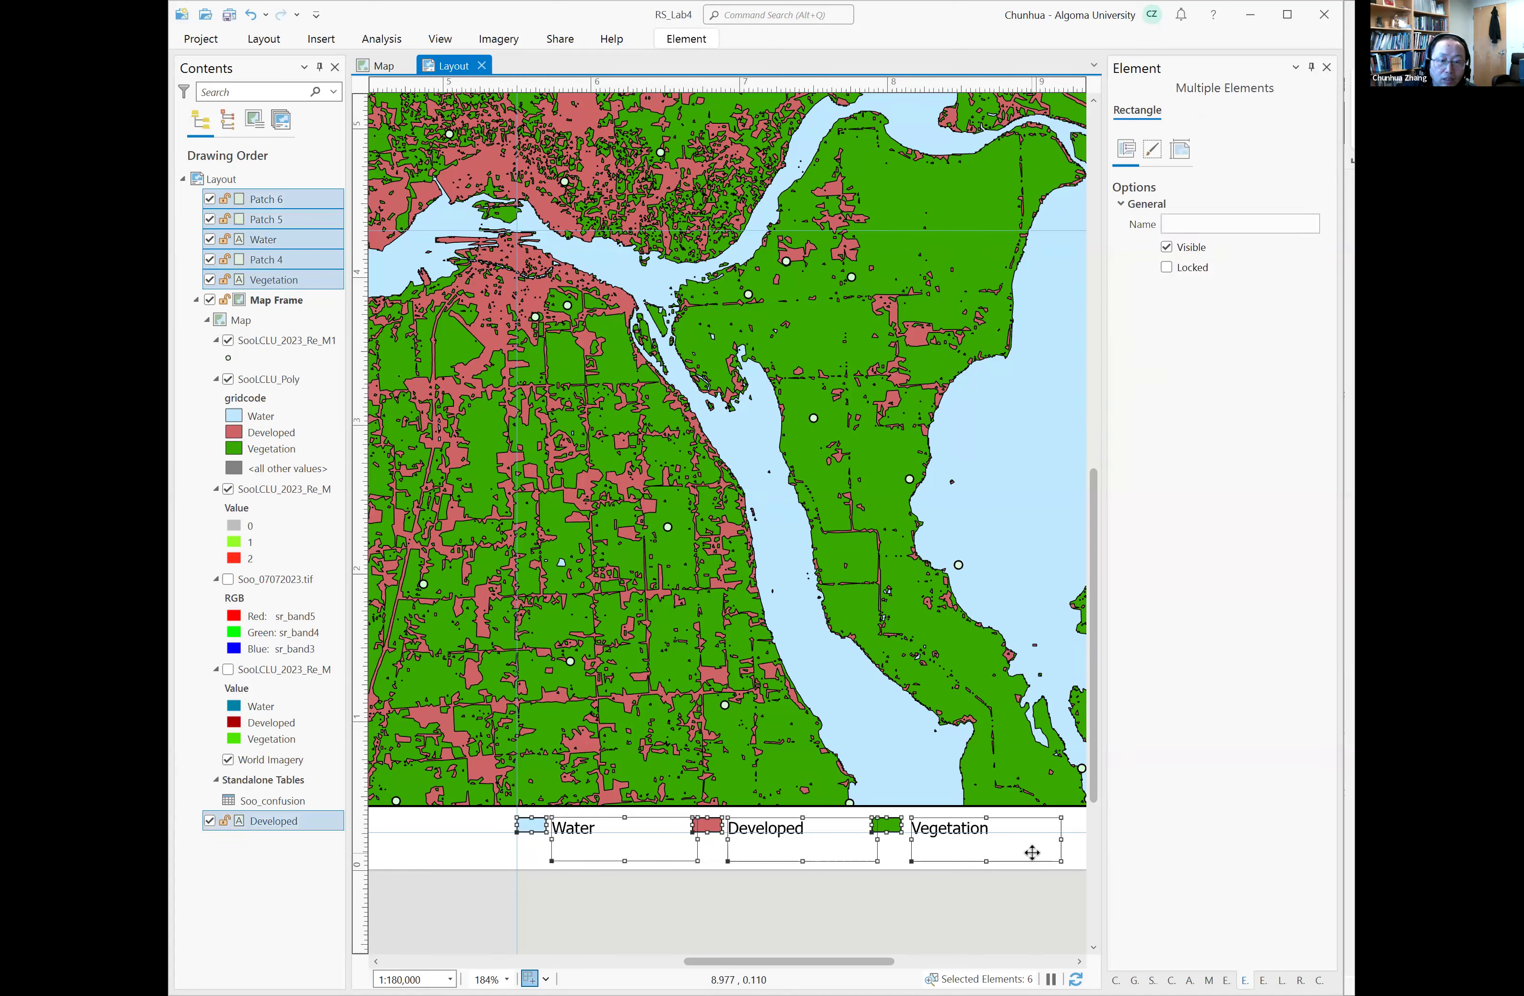
pyautogui.click(290, 240)
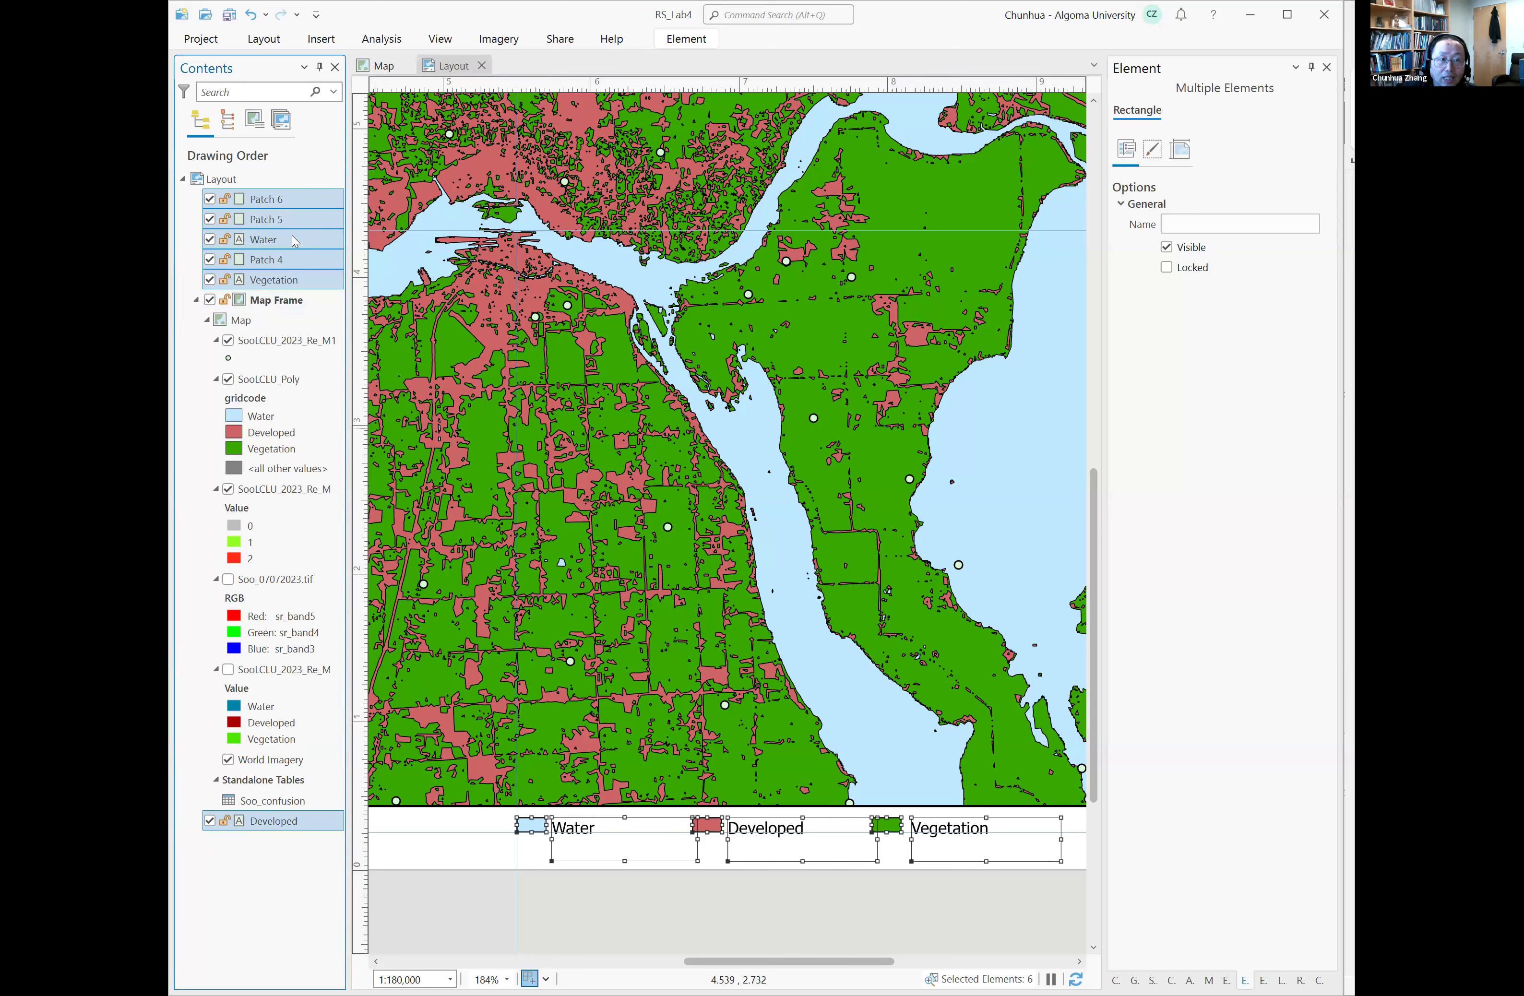
pyautogui.rightClick(294, 240)
pyautogui.click(378, 404)
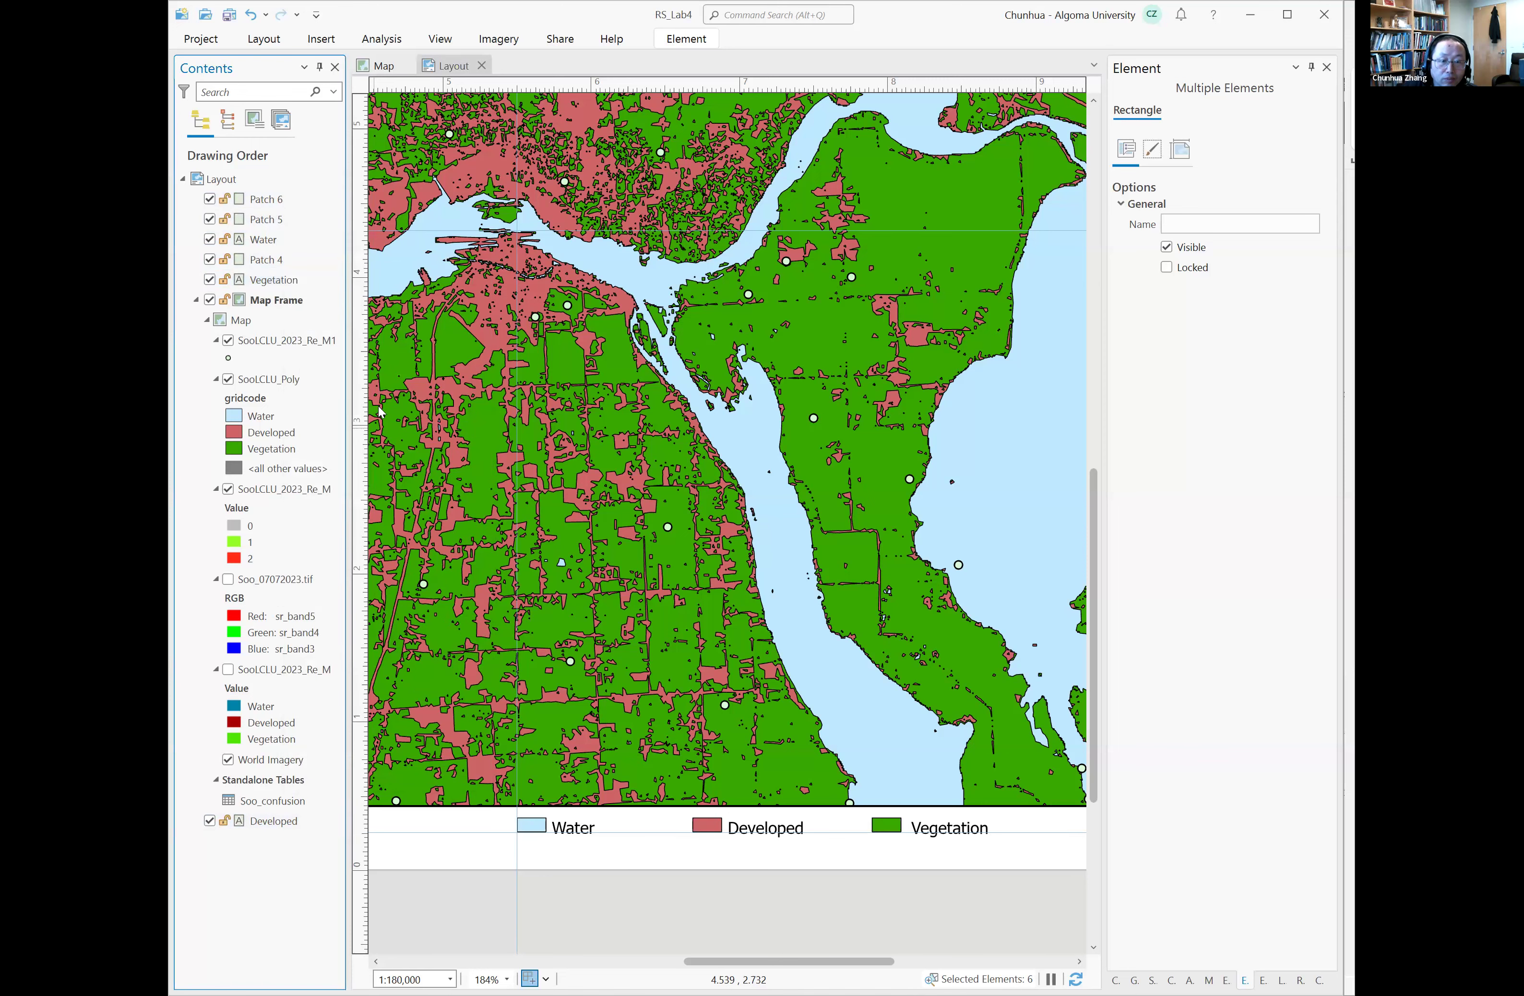
pyautogui.click(603, 856)
pyautogui.moveTo(604, 855)
pyautogui.mouseDown()
pyautogui.moveTo(575, 854)
pyautogui.moveTo(590, 860)
pyautogui.mouseUp()
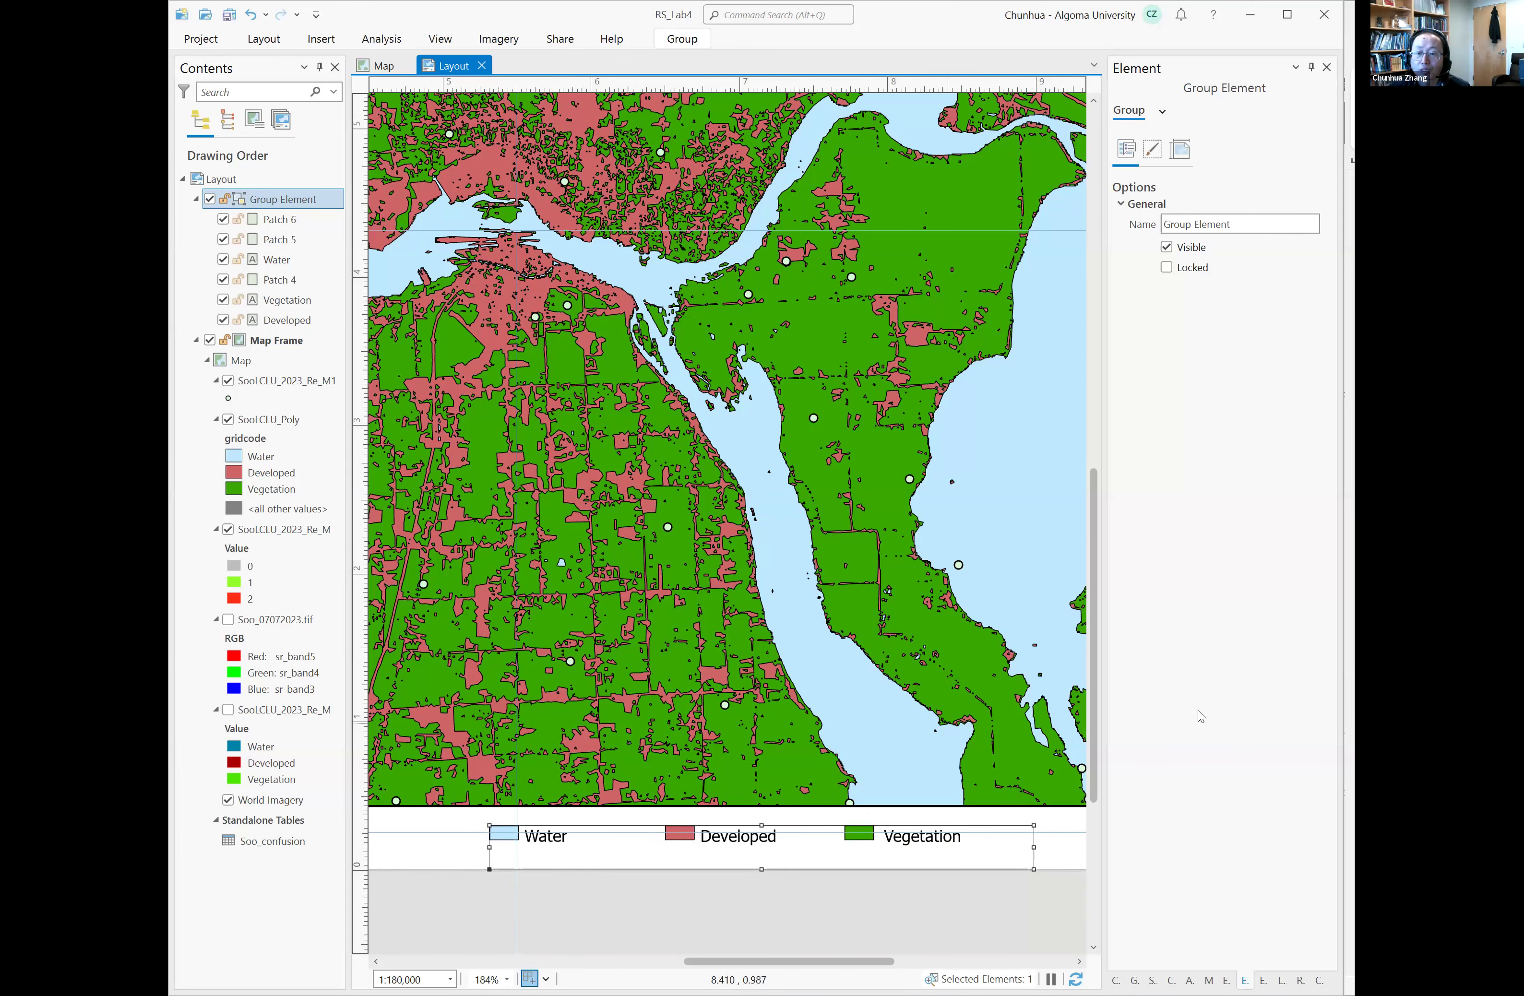
# Step: Add a text box above the map frame with the title "Land Use / Land Cover in Sault Ste. Marie, ON (2023)"
pyautogui.scroll(-1, 1032, 714)
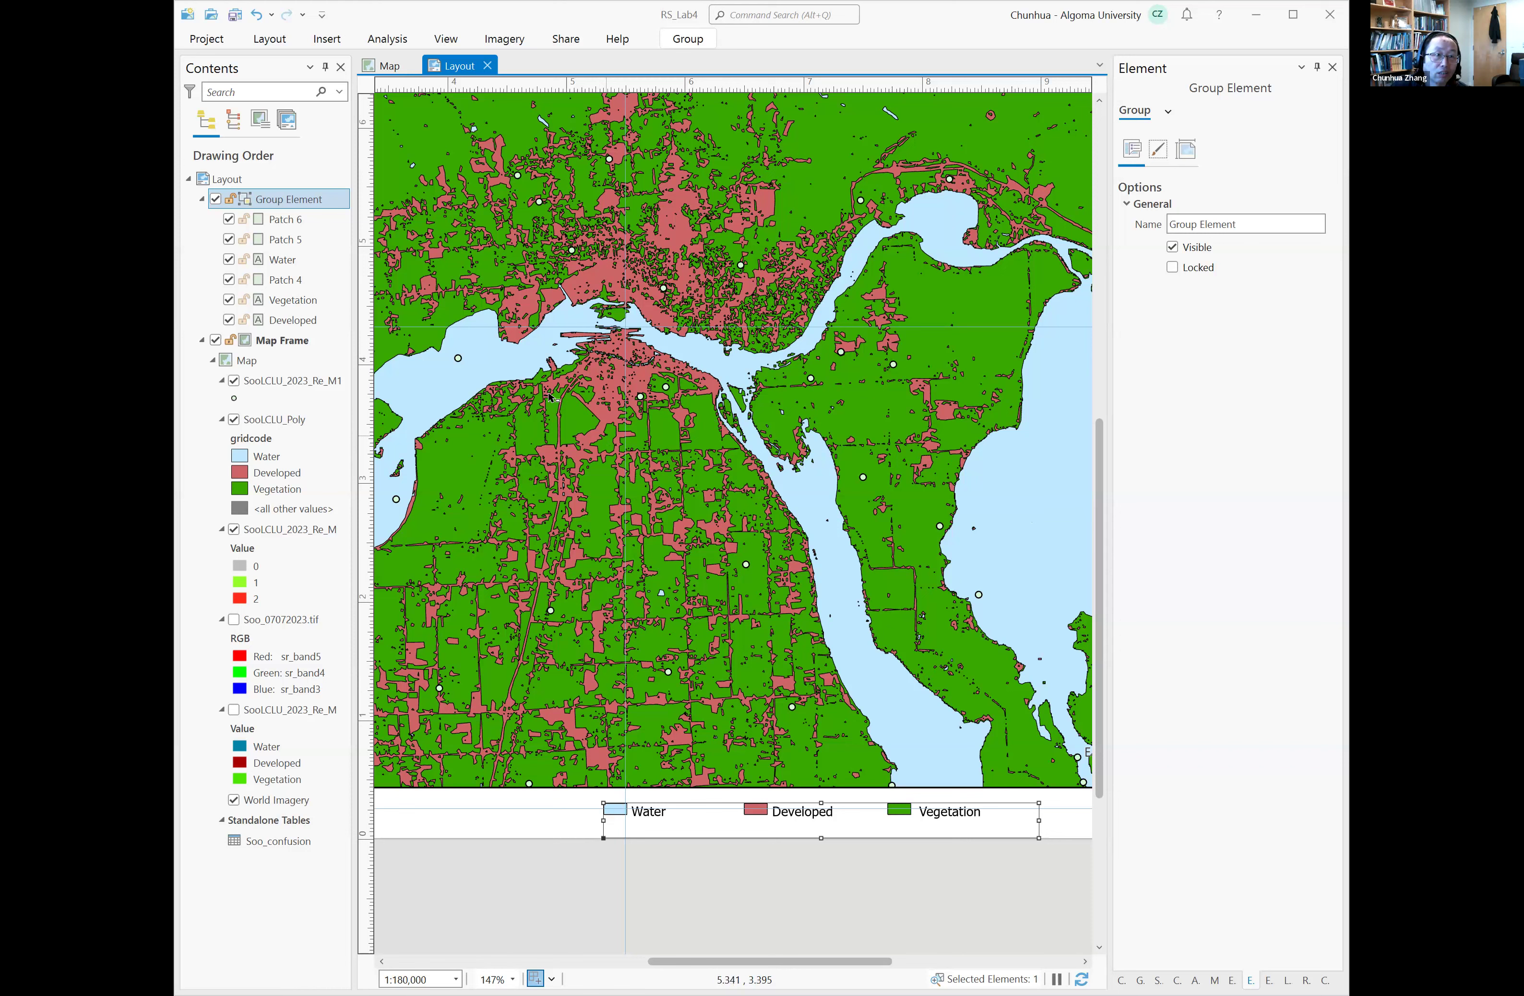
pyautogui.scroll(-4, 619, 432)
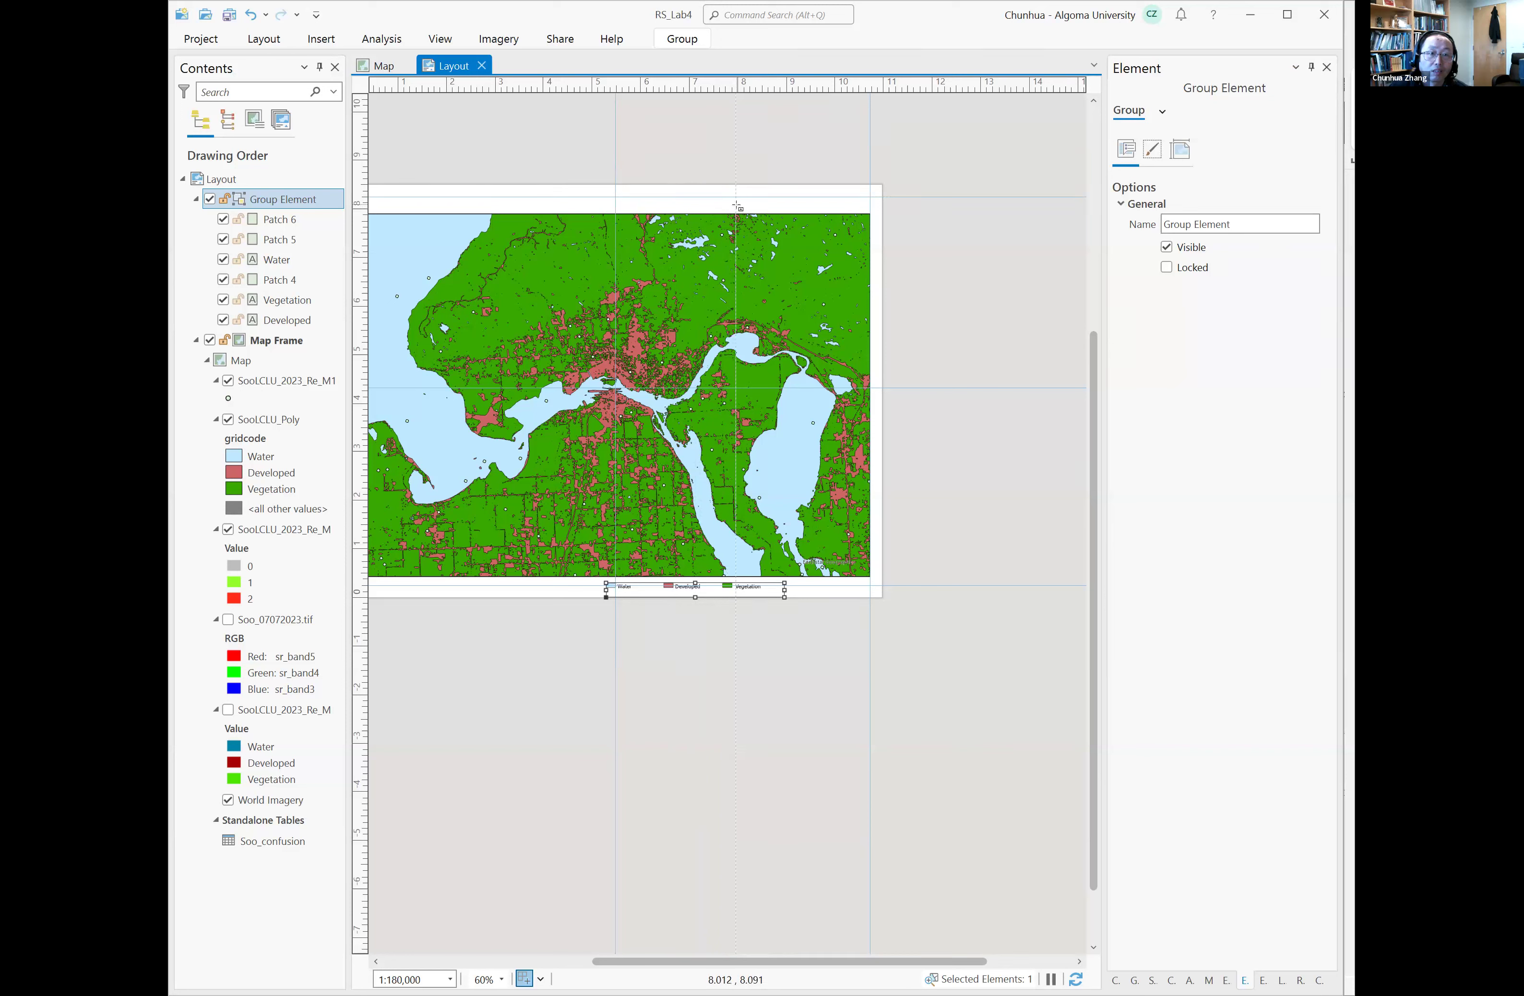
pyautogui.moveTo(496, 195); pyautogui.dragTo(725, 209)
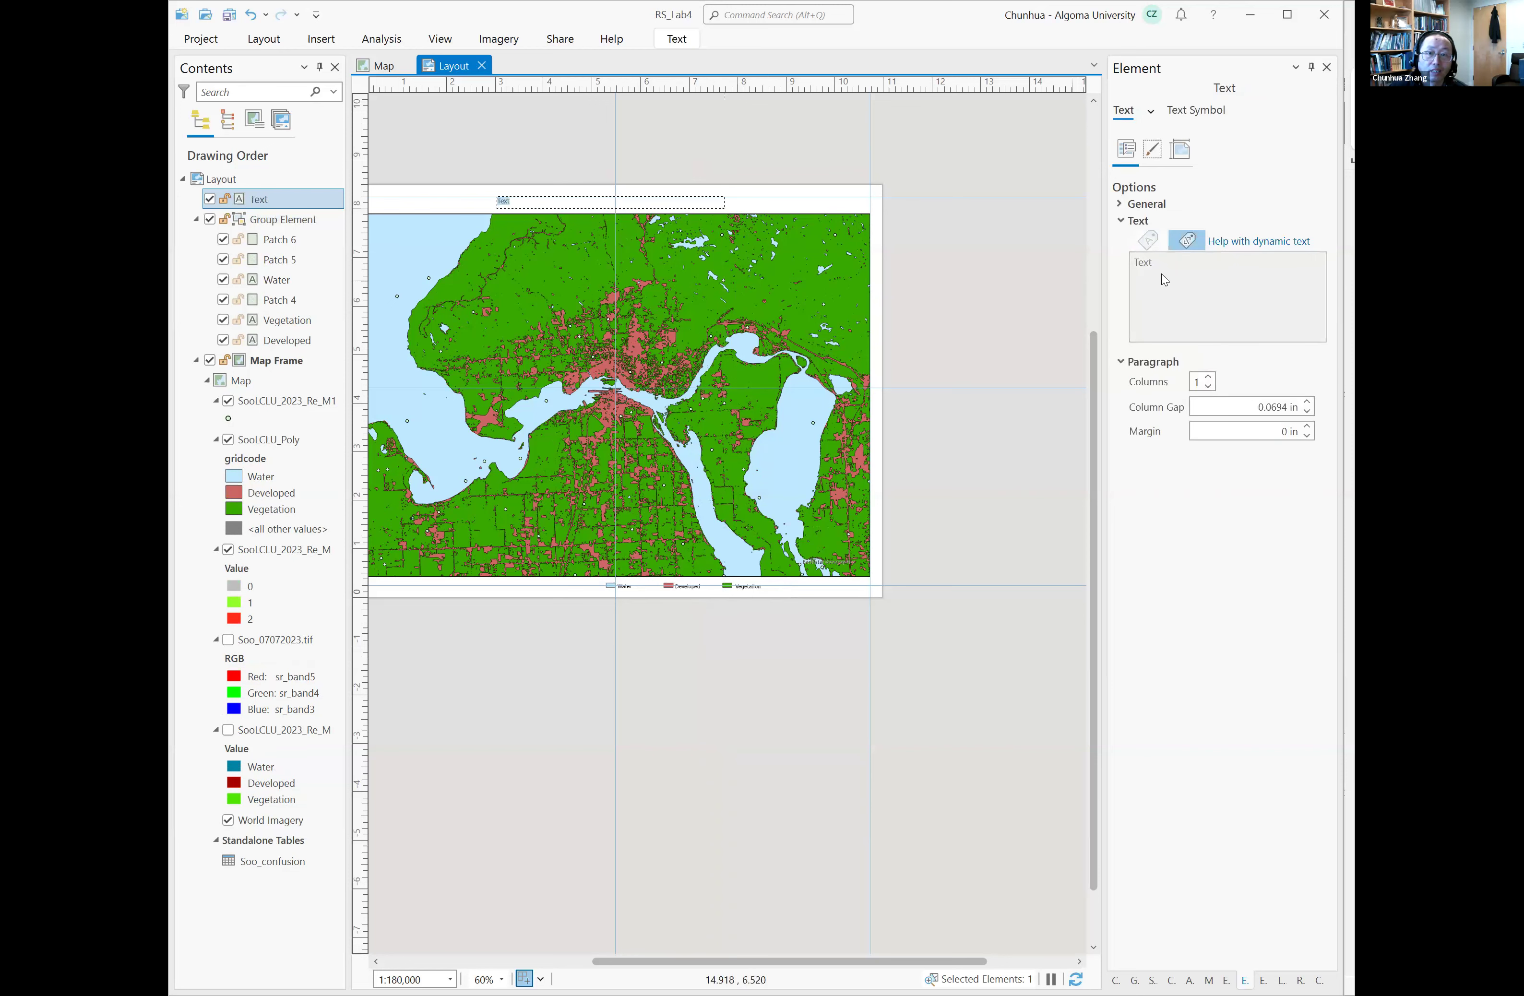
pyautogui.click(1206, 286)
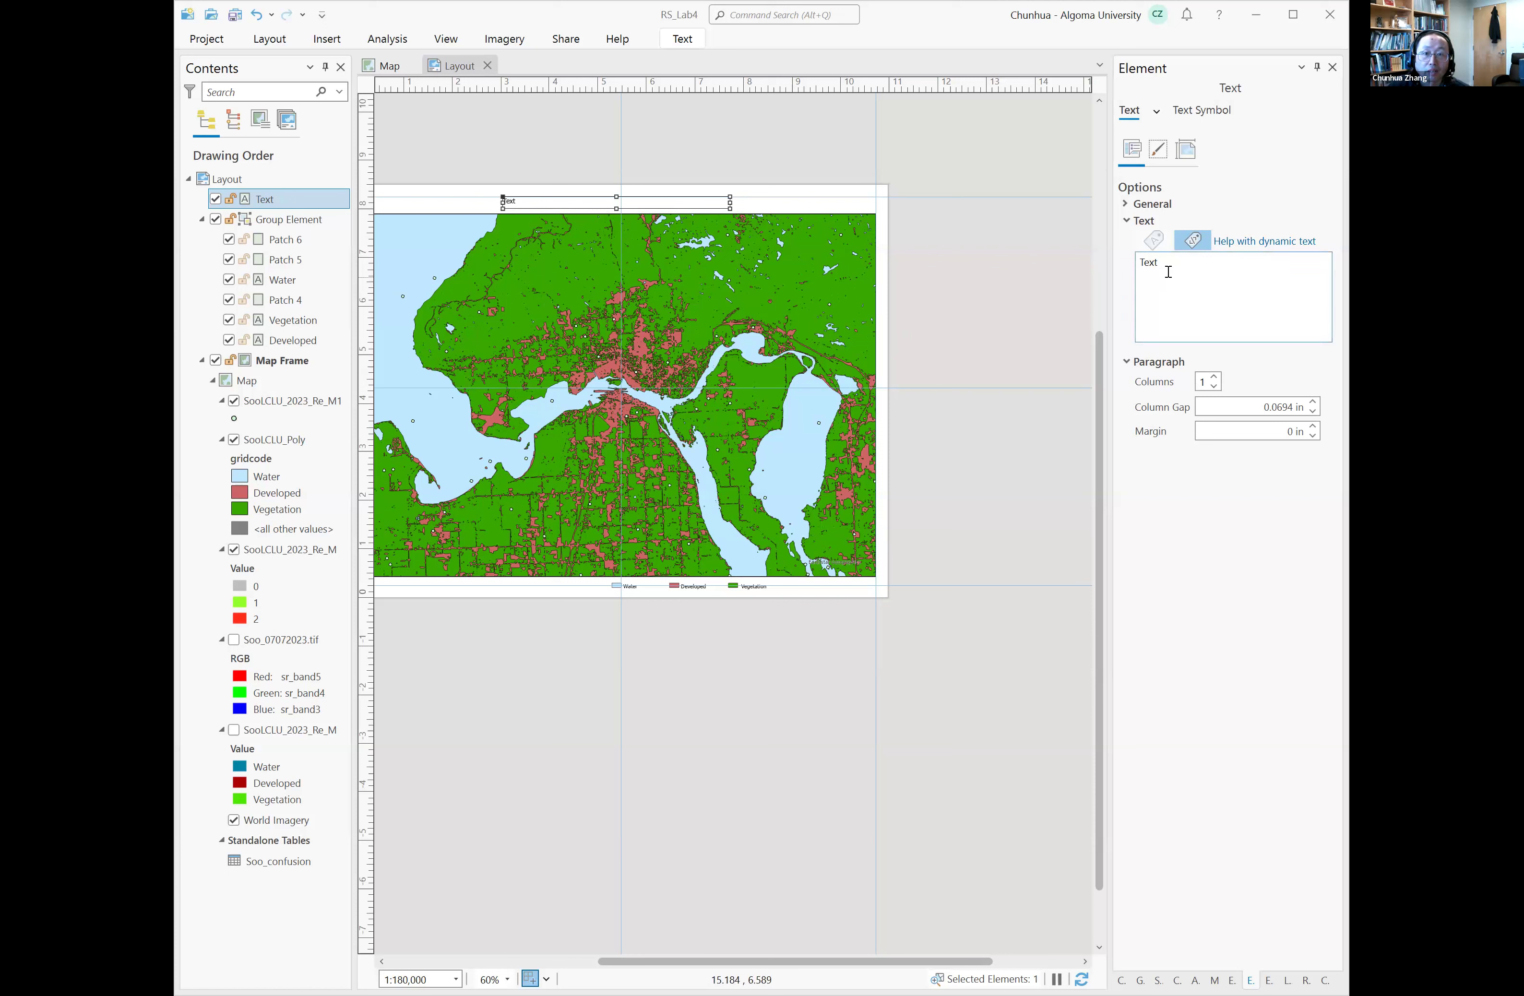
pyautogui.click(1210, 286)
pyautogui.hotkey('ctrl', 'a')
pyautogui.write('Land Use / Land Cover in Sault Ste. Marie, ON (2023)')
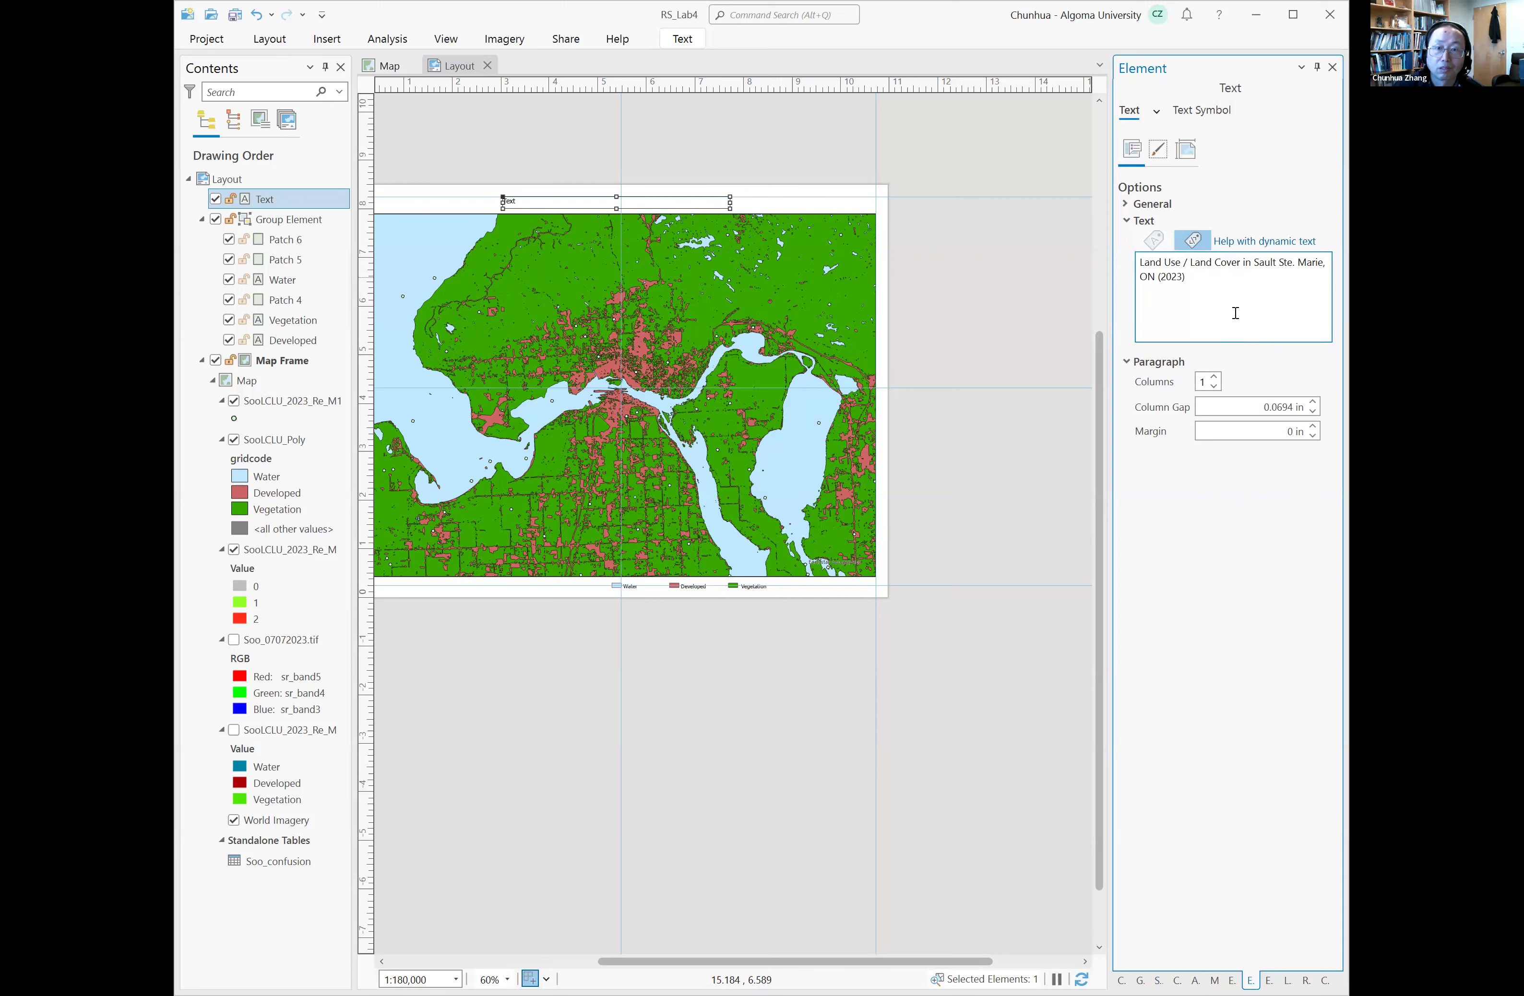
pyautogui.moveTo(1193, 279); pyautogui.dragTo(1139, 268)
pyautogui.click(1243, 311)
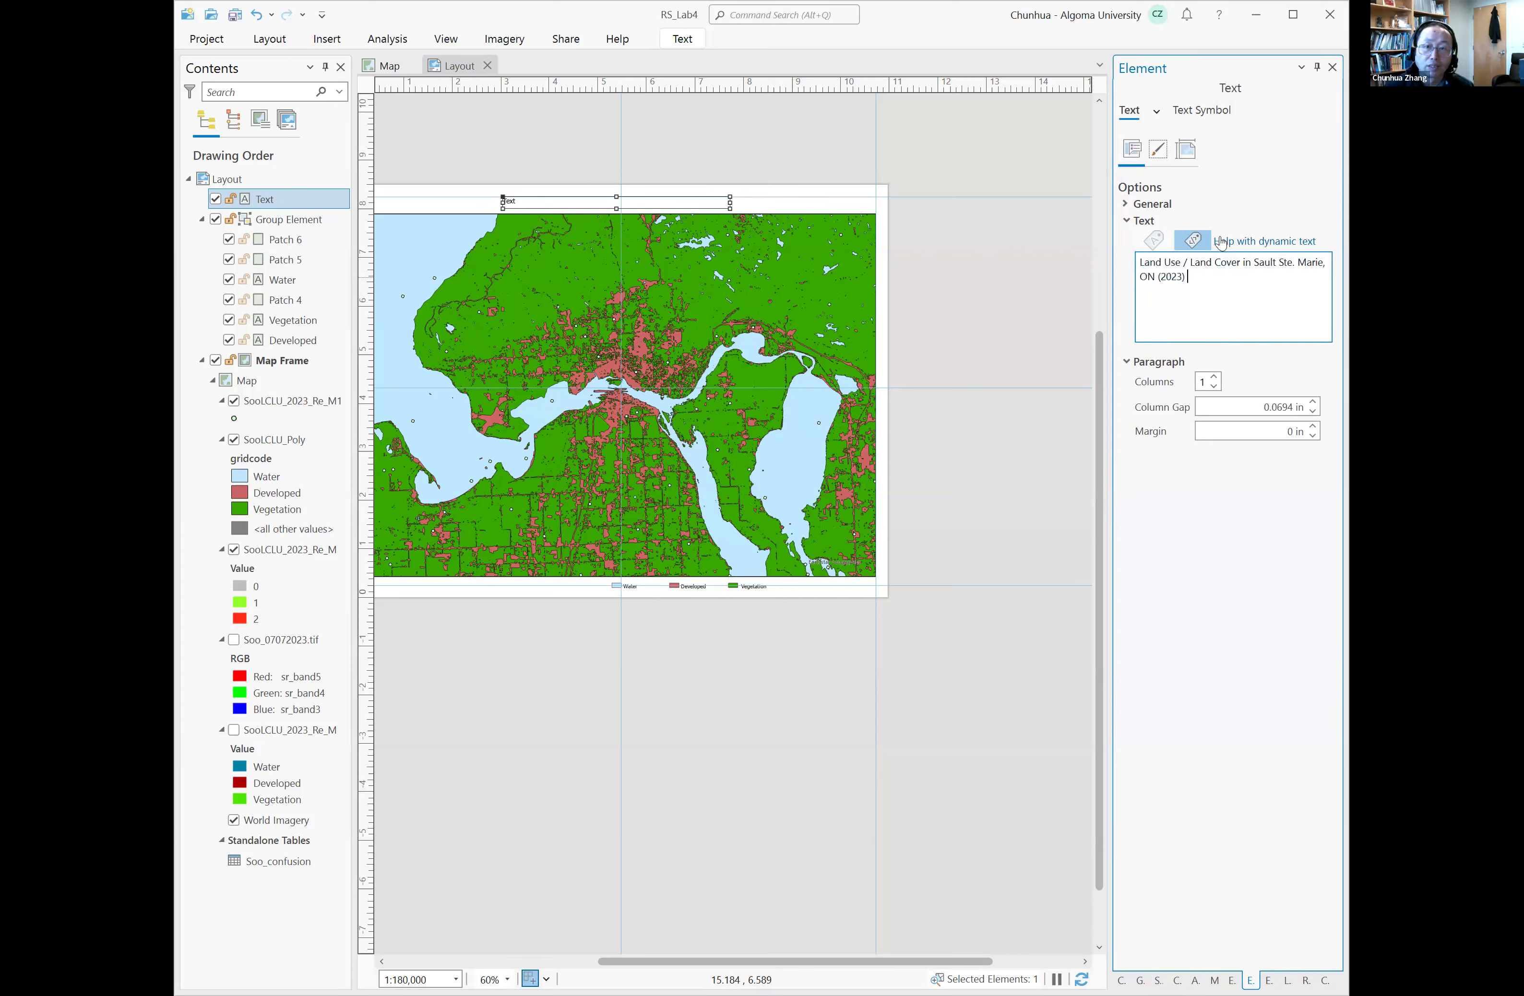
# Step: Format the map title text as 20 pt Bold and apply the change
pyautogui.click(1202, 110)
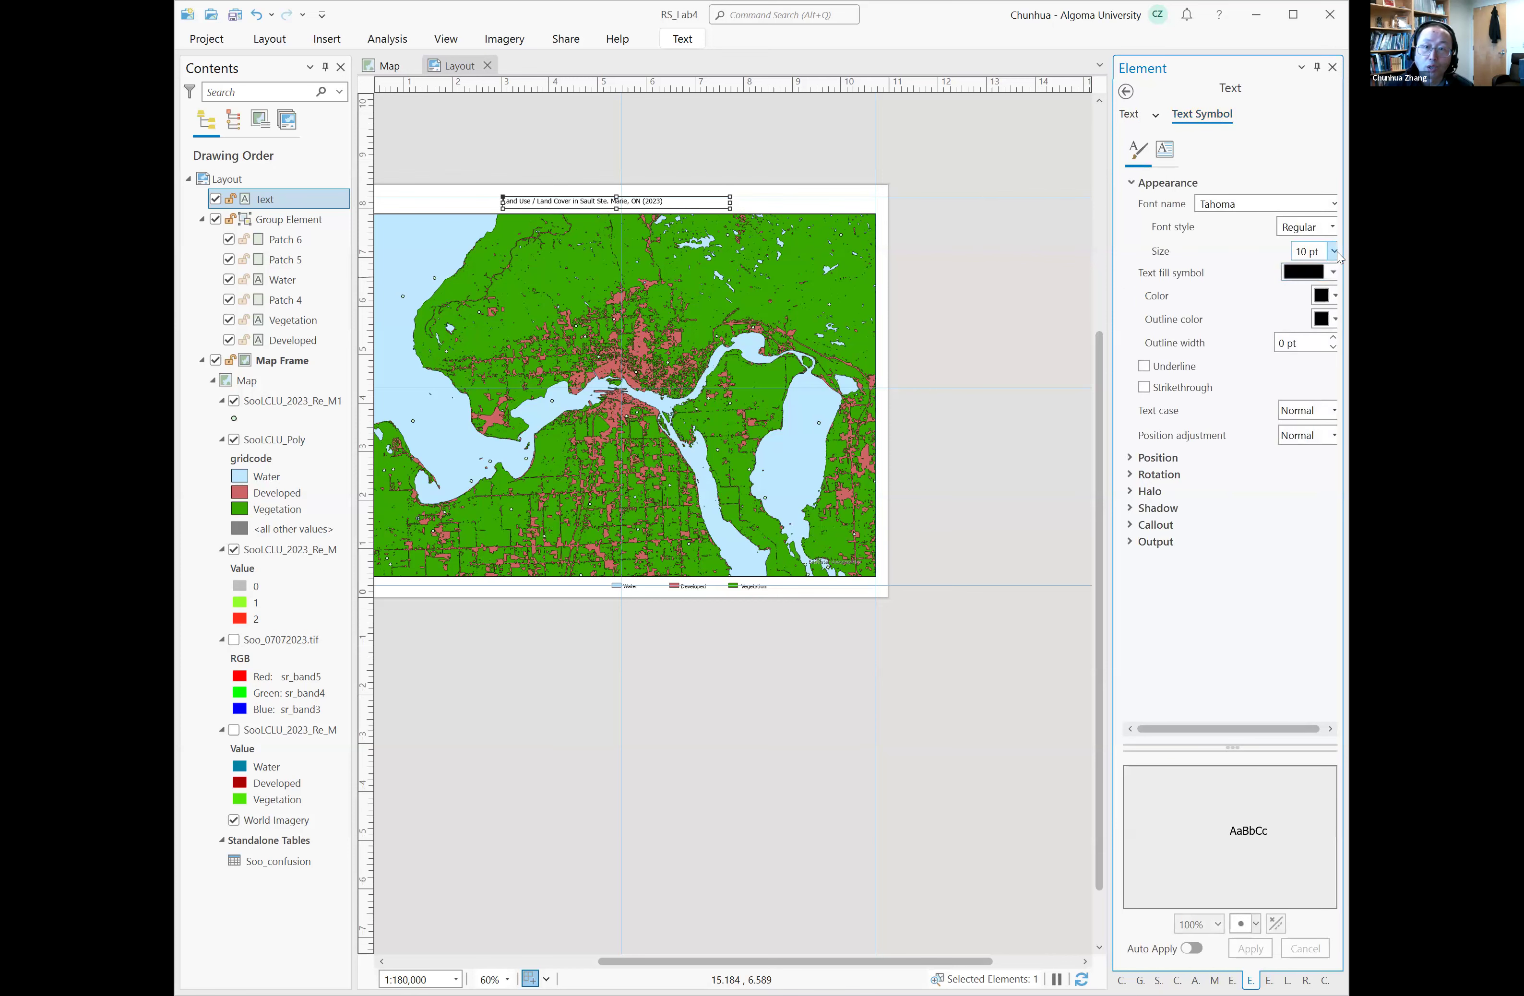
pyautogui.click(1334, 251)
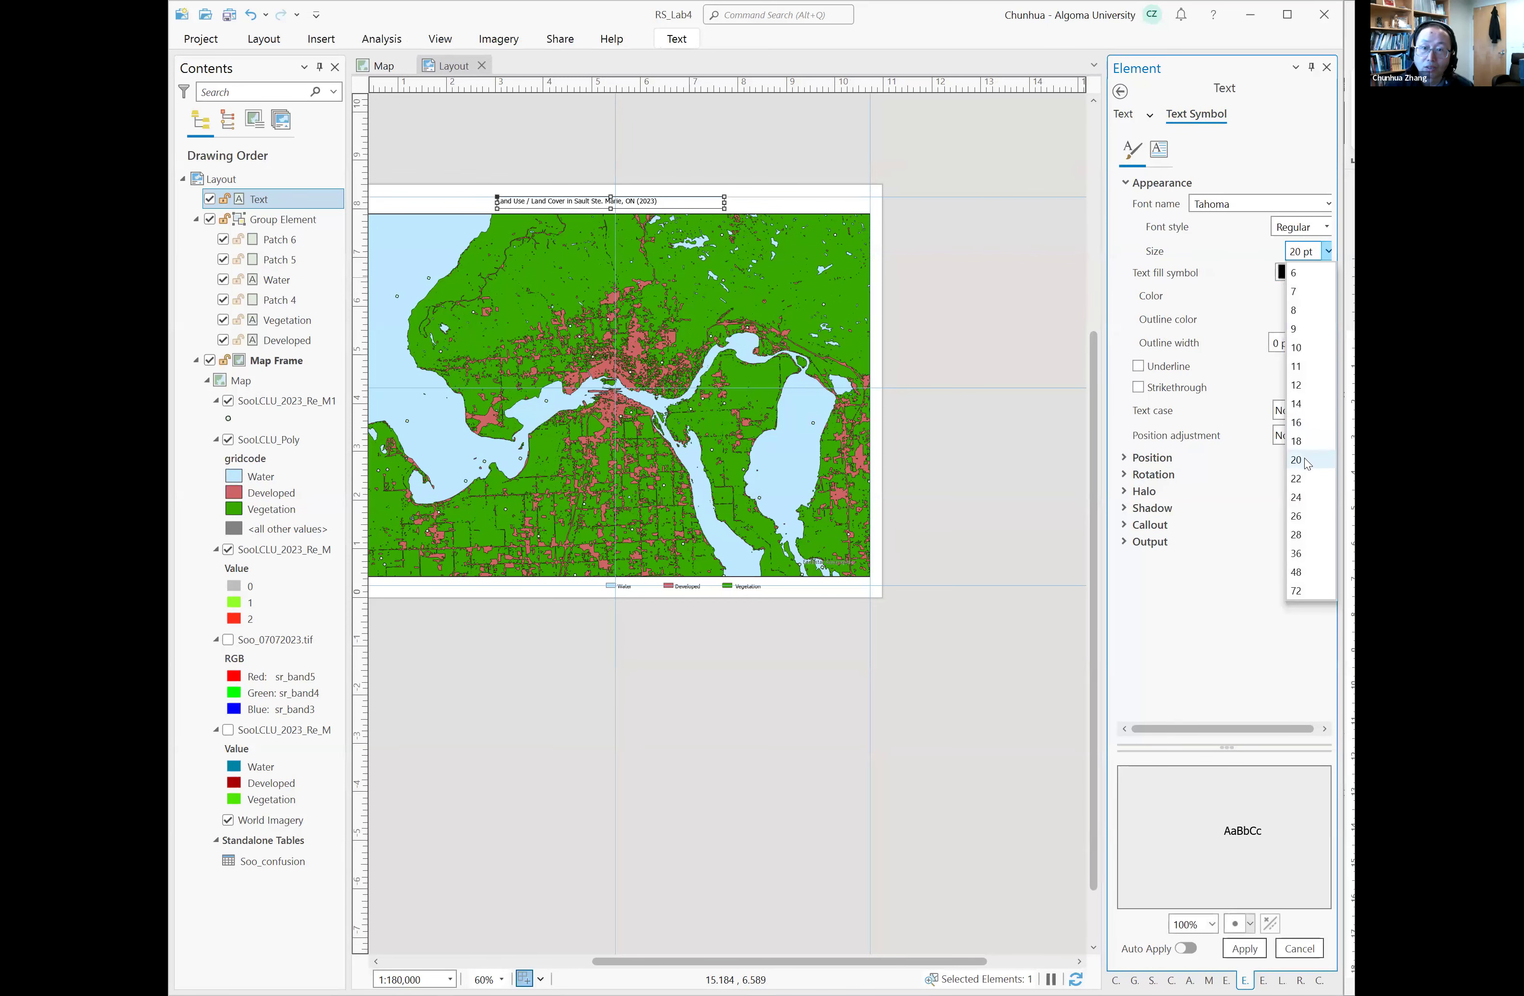
pyautogui.click(1314, 466)
pyautogui.click(1326, 227)
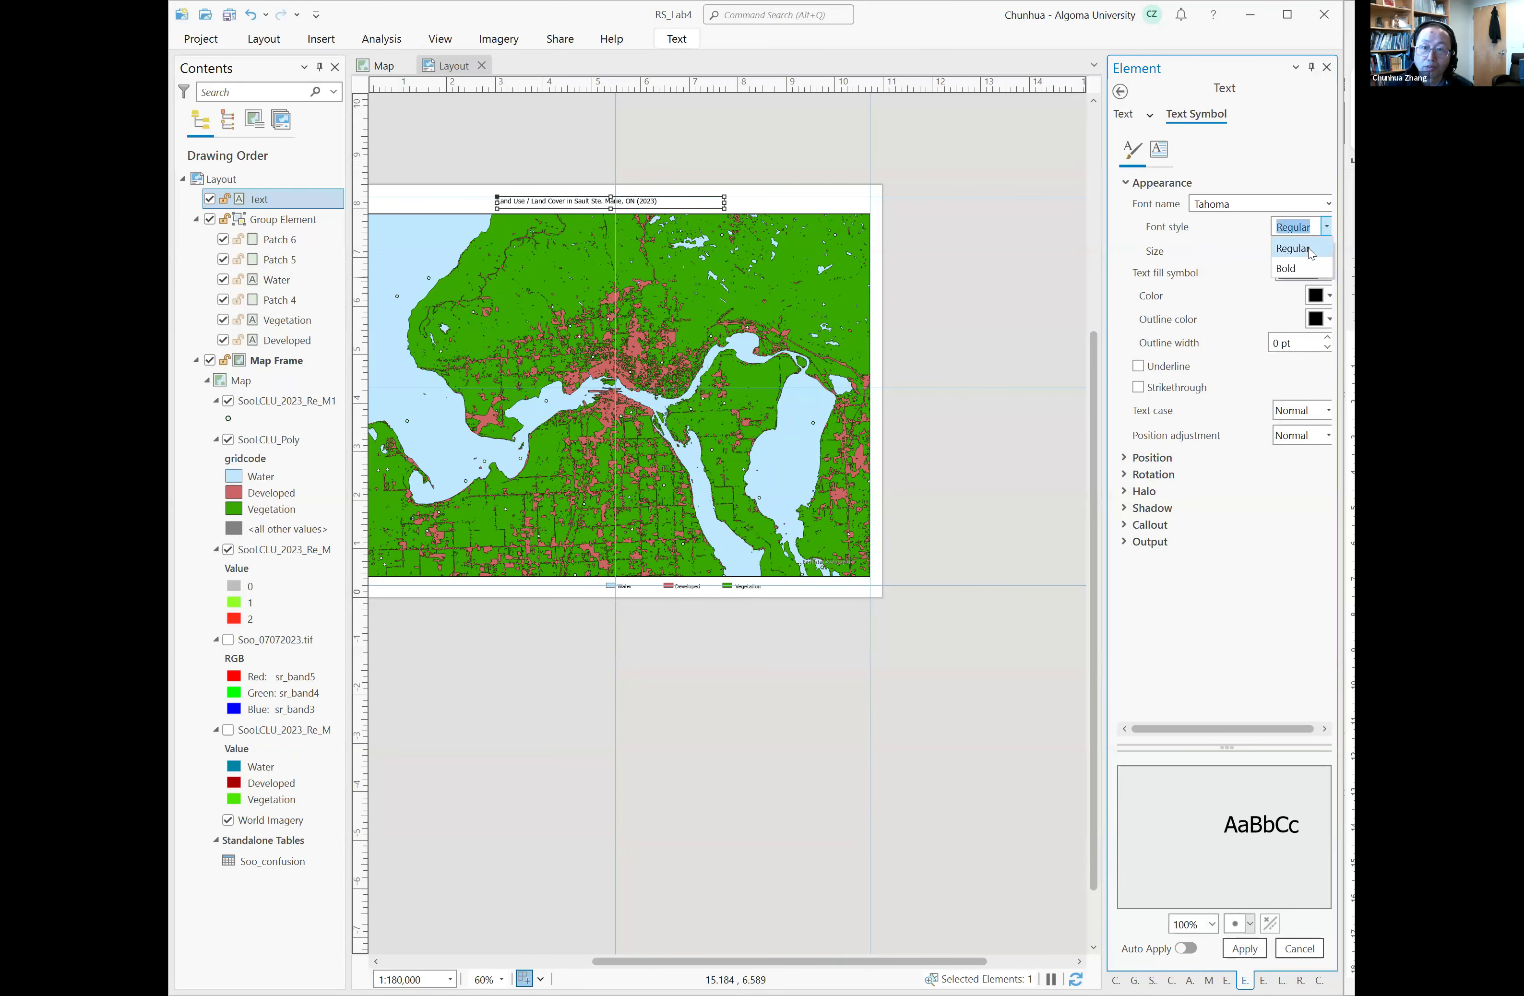
pyautogui.click(1294, 266)
pyautogui.click(1244, 948)
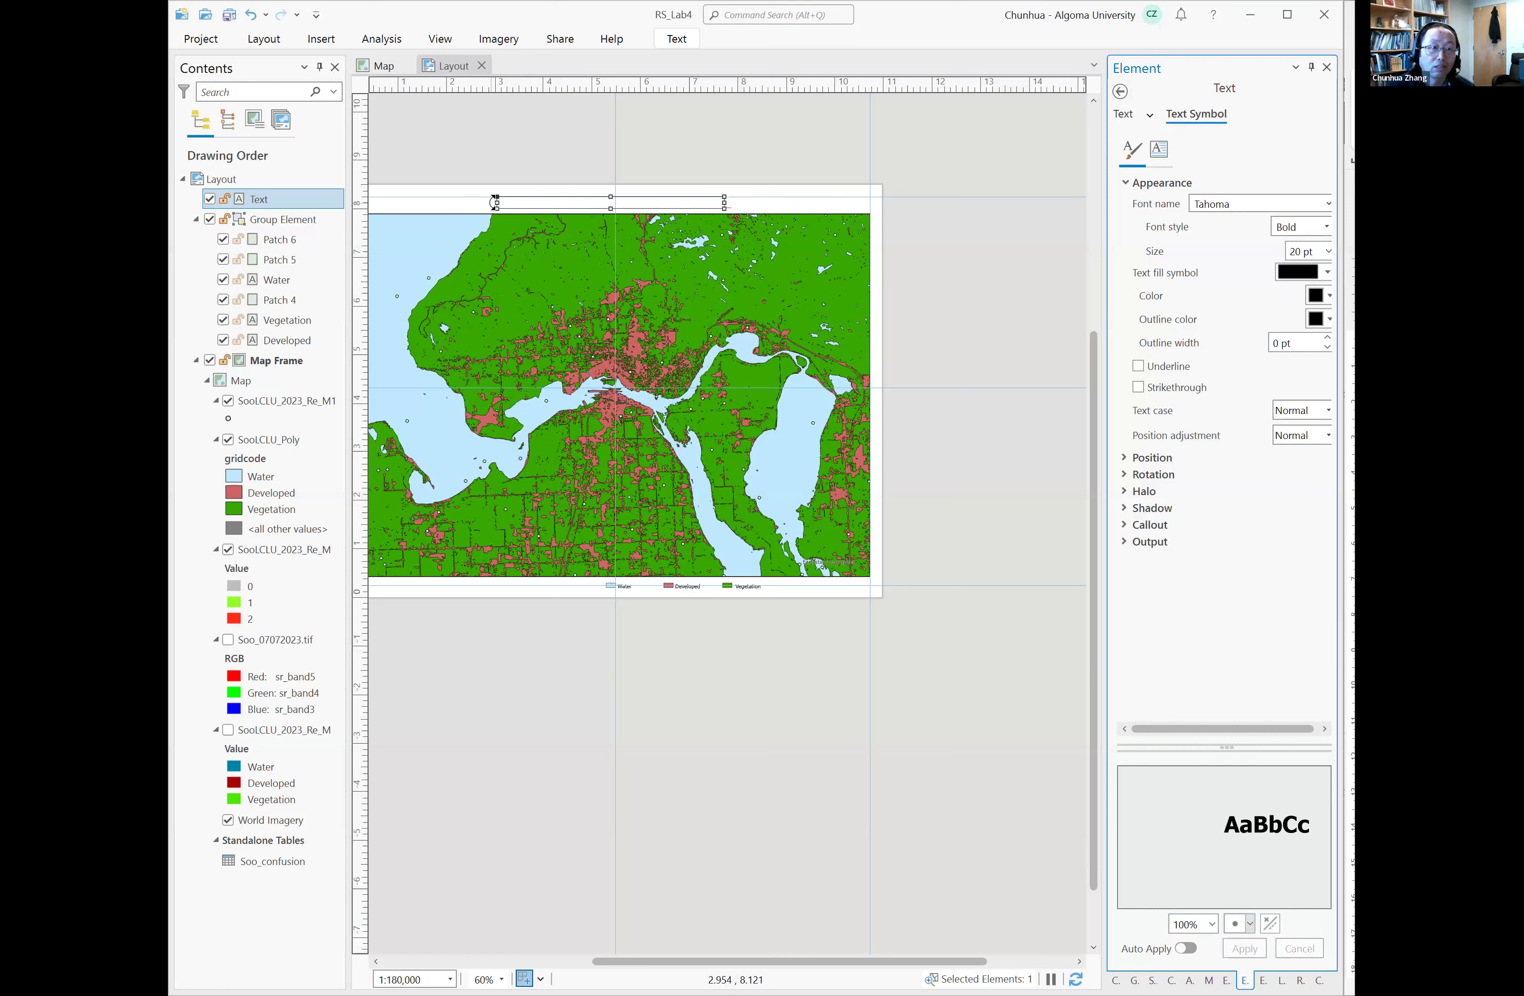
# Step: Enlarge the title's text box to the left, downward and to the right so the whole title fits on one line
pyautogui.moveTo(496, 202); pyautogui.dragTo(409, 204)
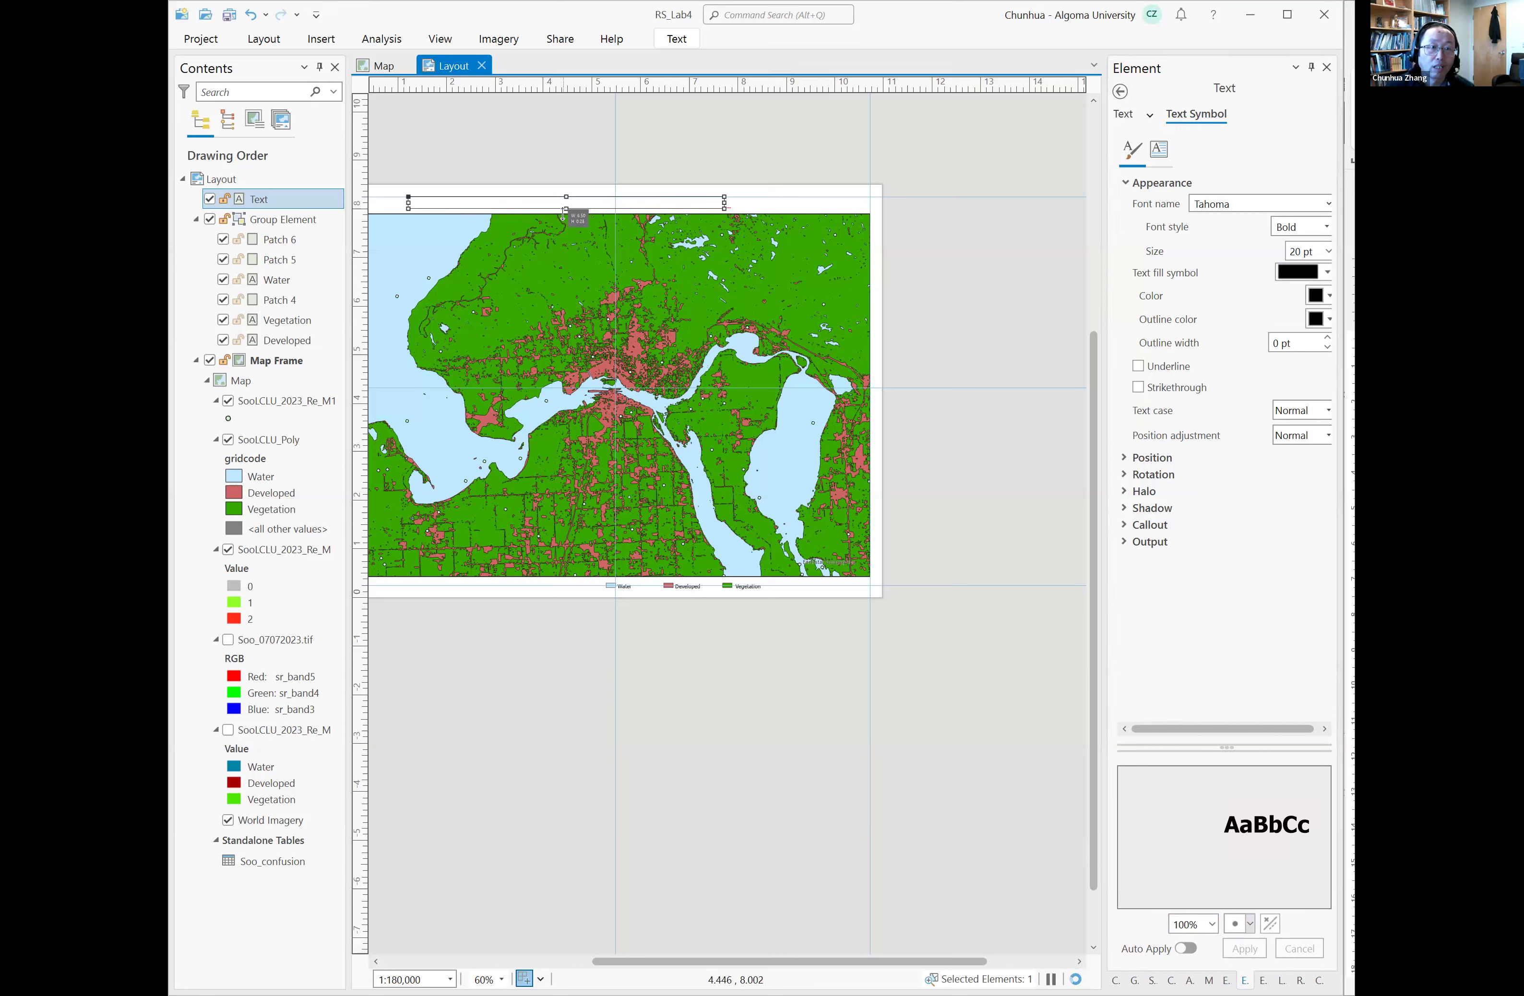
pyautogui.moveTo(558, 213); pyautogui.dragTo(618, 215)
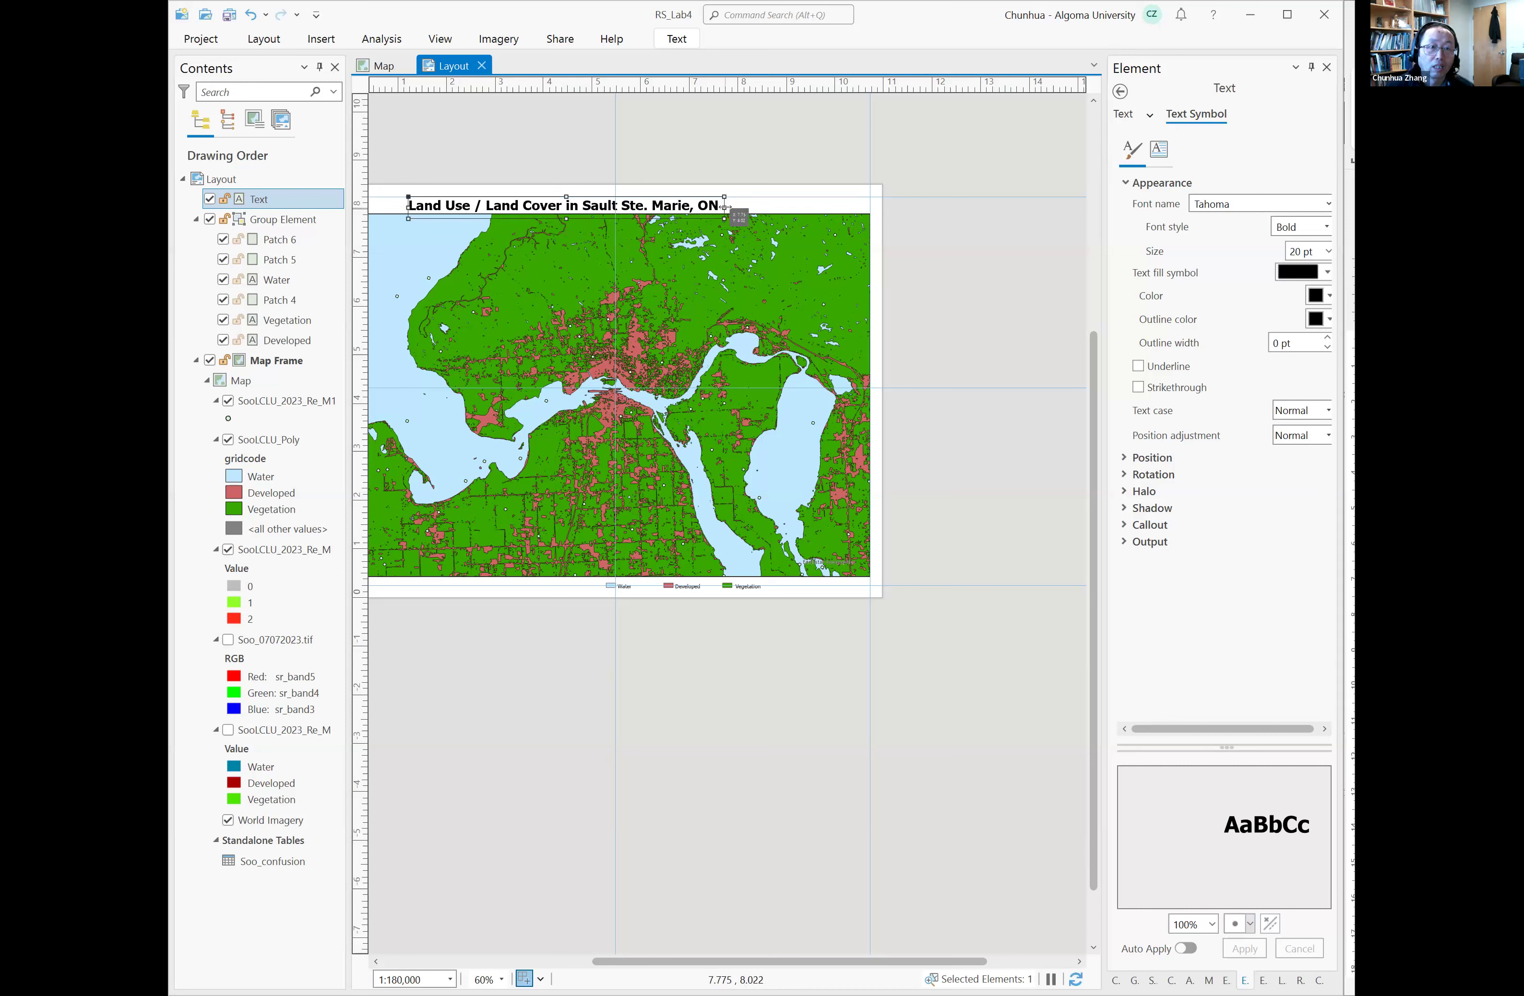
pyautogui.moveTo(728, 206); pyautogui.dragTo(793, 207)
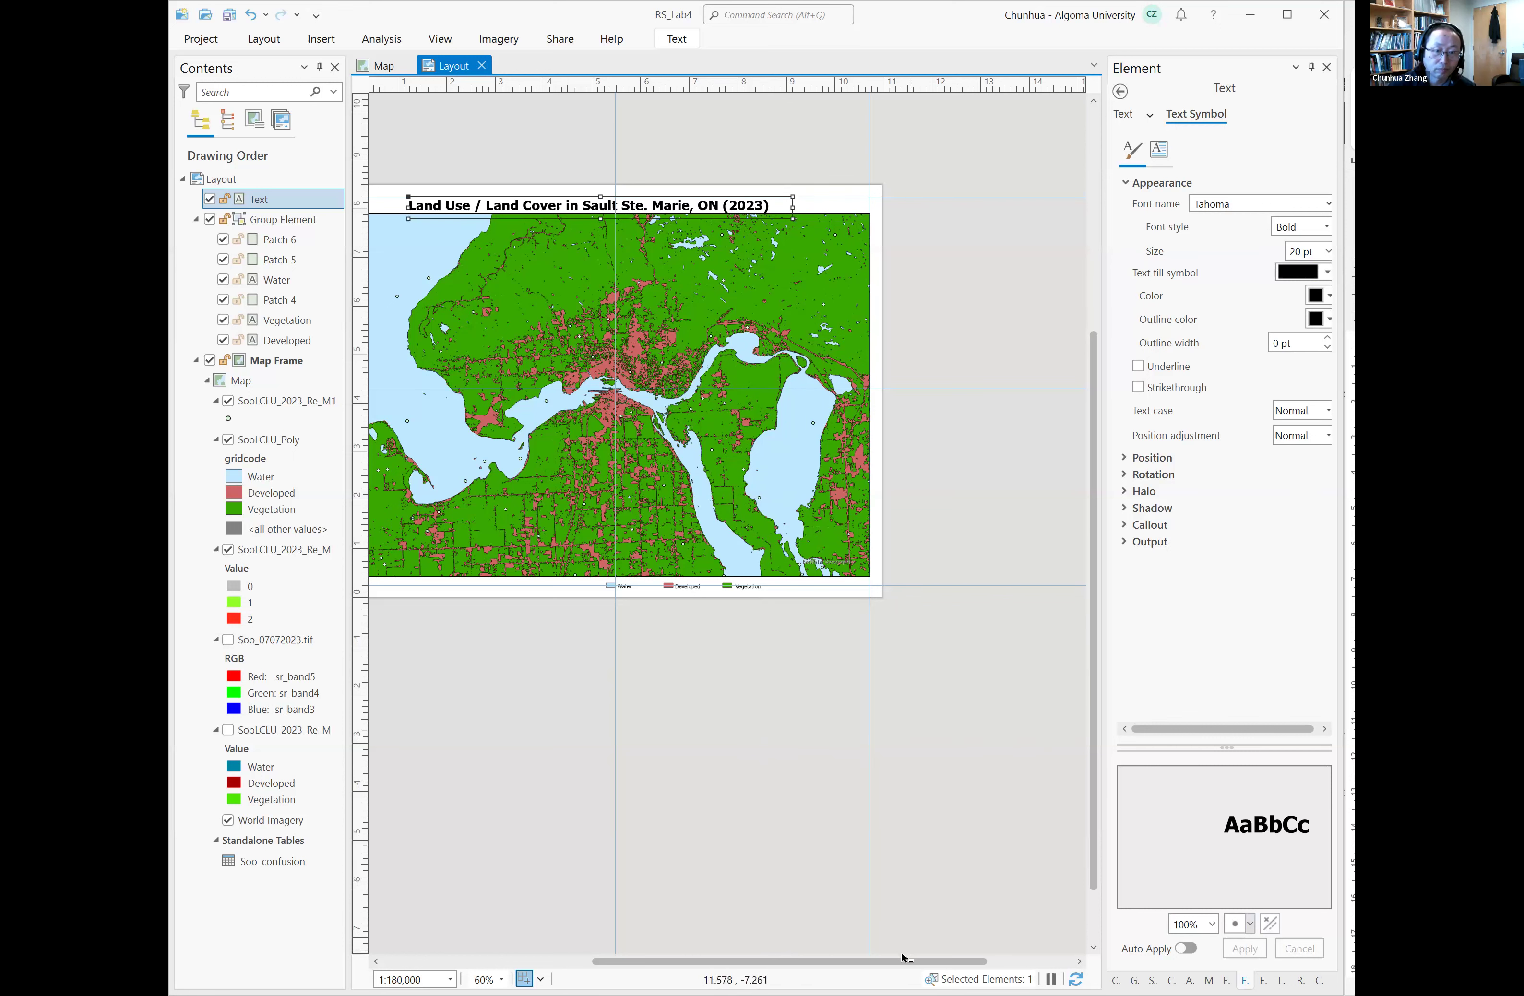
# Step: Move the map title slightly to the right so its text box centres on the page's vertical centre guide
pyautogui.moveTo(875, 965); pyautogui.dragTo(821, 965)
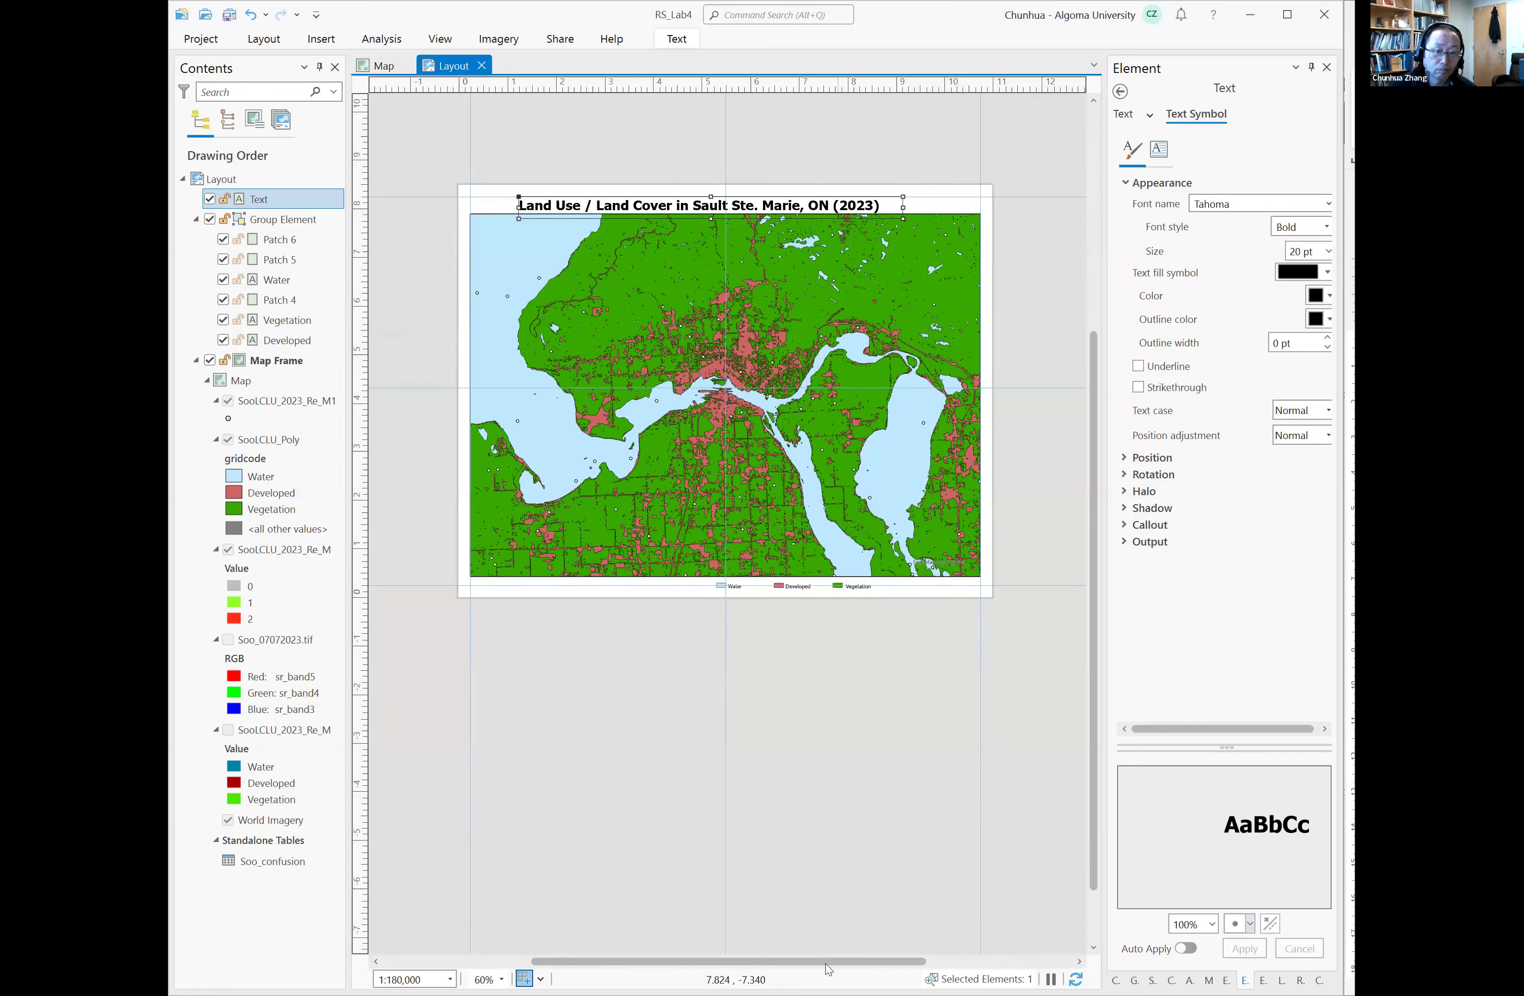
pyautogui.moveTo(695, 200); pyautogui.dragTo(710, 200)
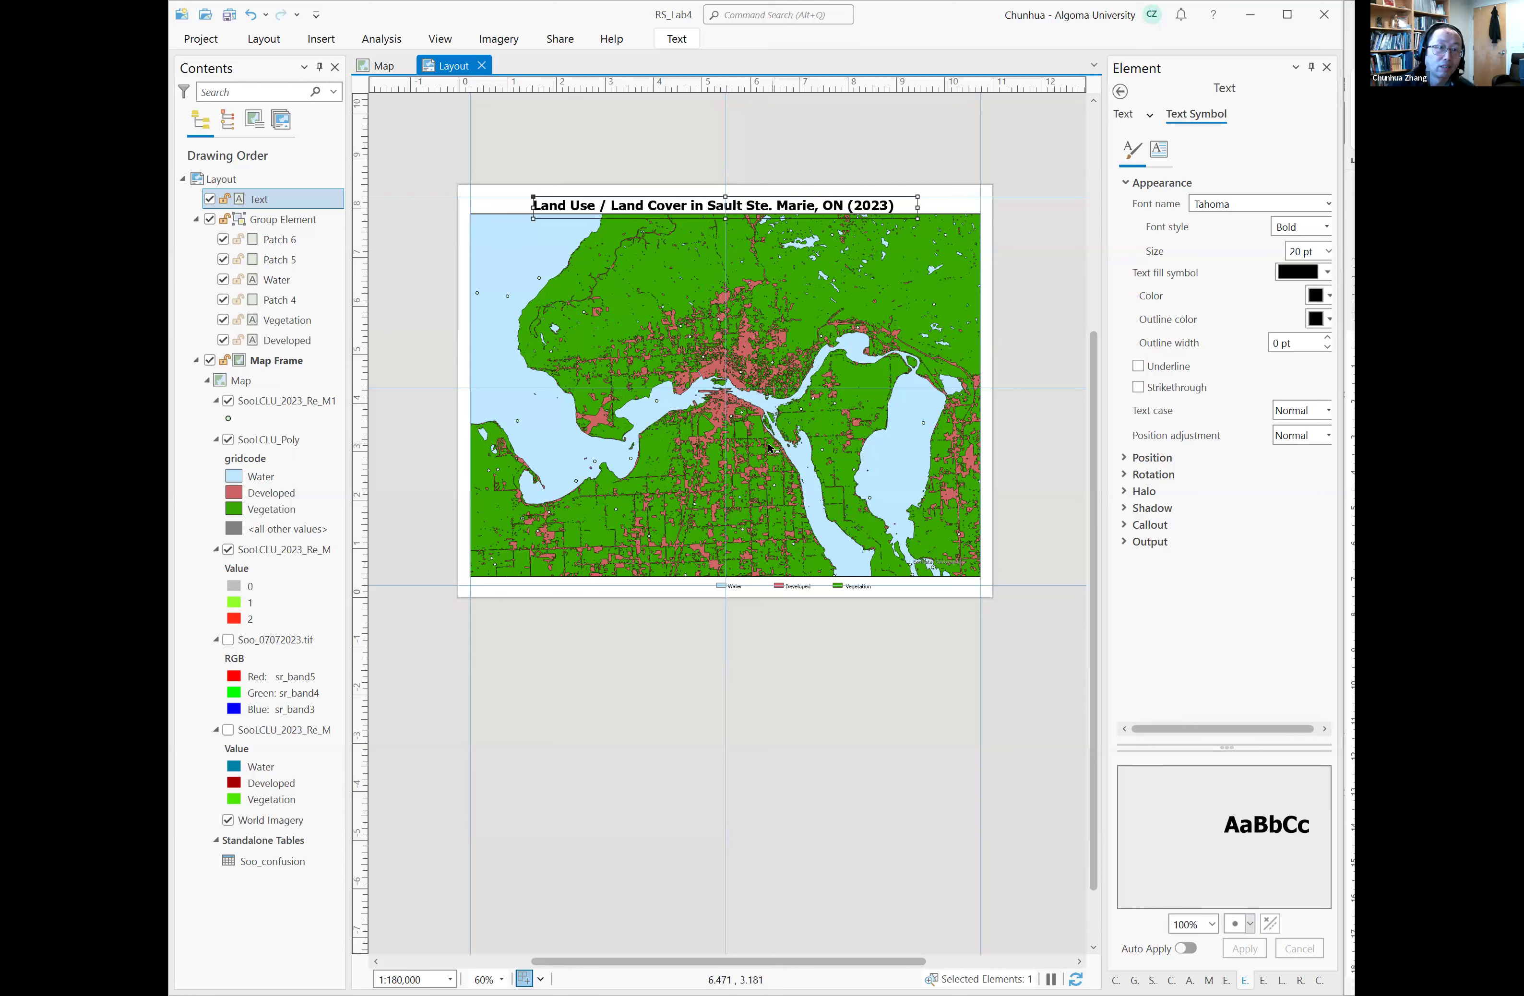
# Step: Move the map frame slightly down away from the title and raise its bottom edge to clear the legend
pyautogui.click(705, 468)
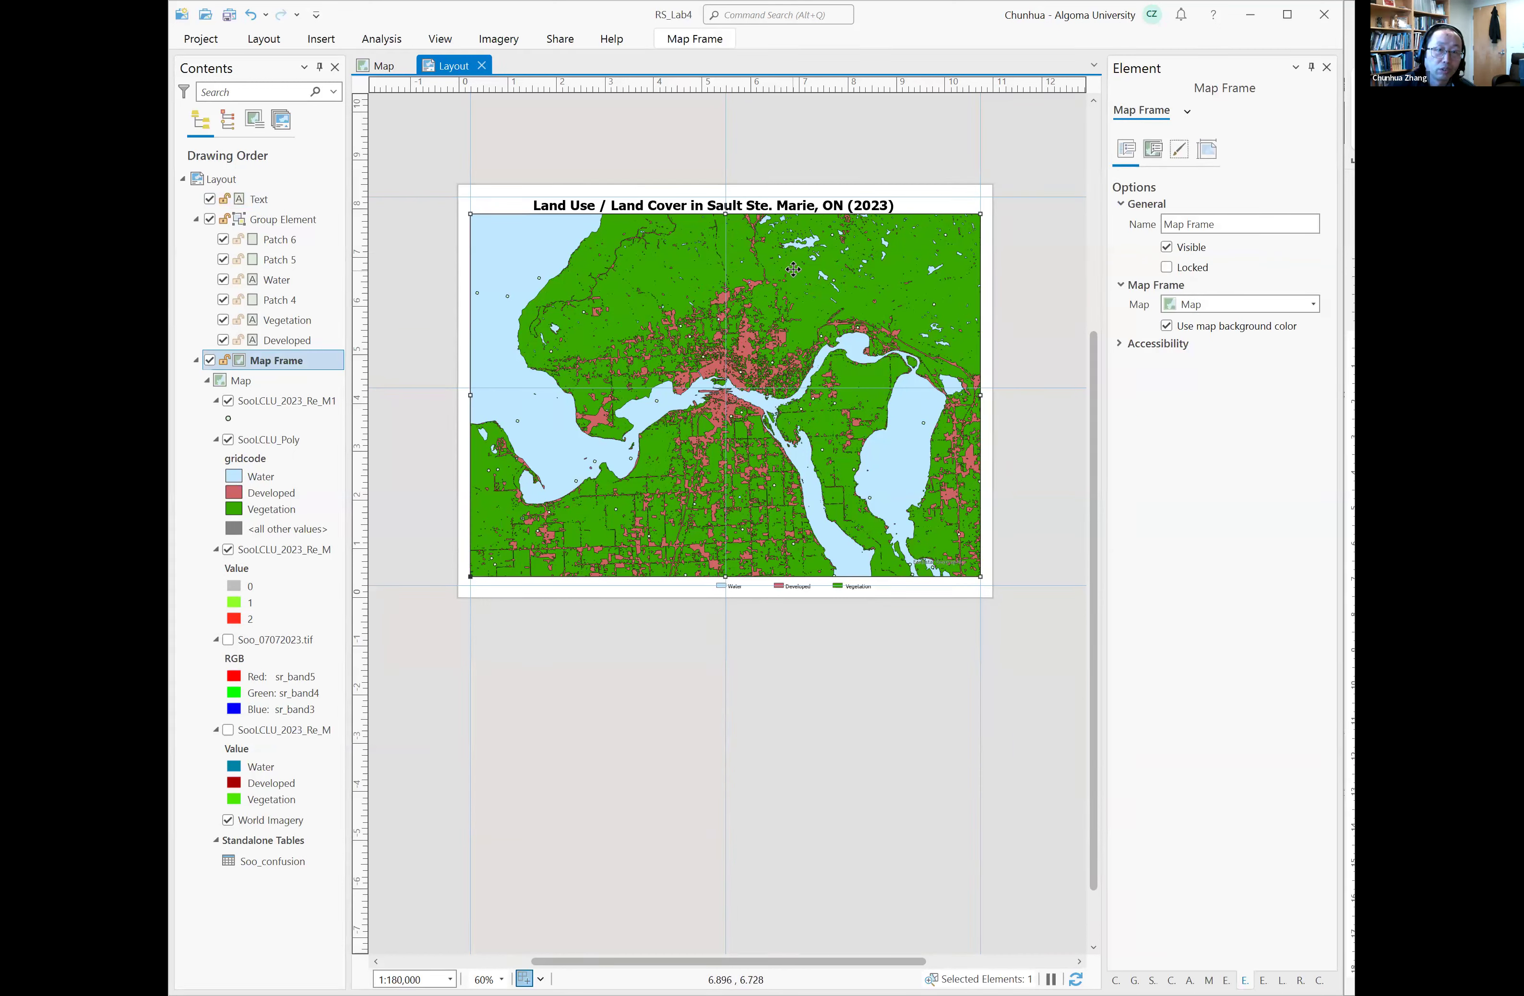
pyautogui.moveTo(793, 268); pyautogui.dragTo(796, 269)
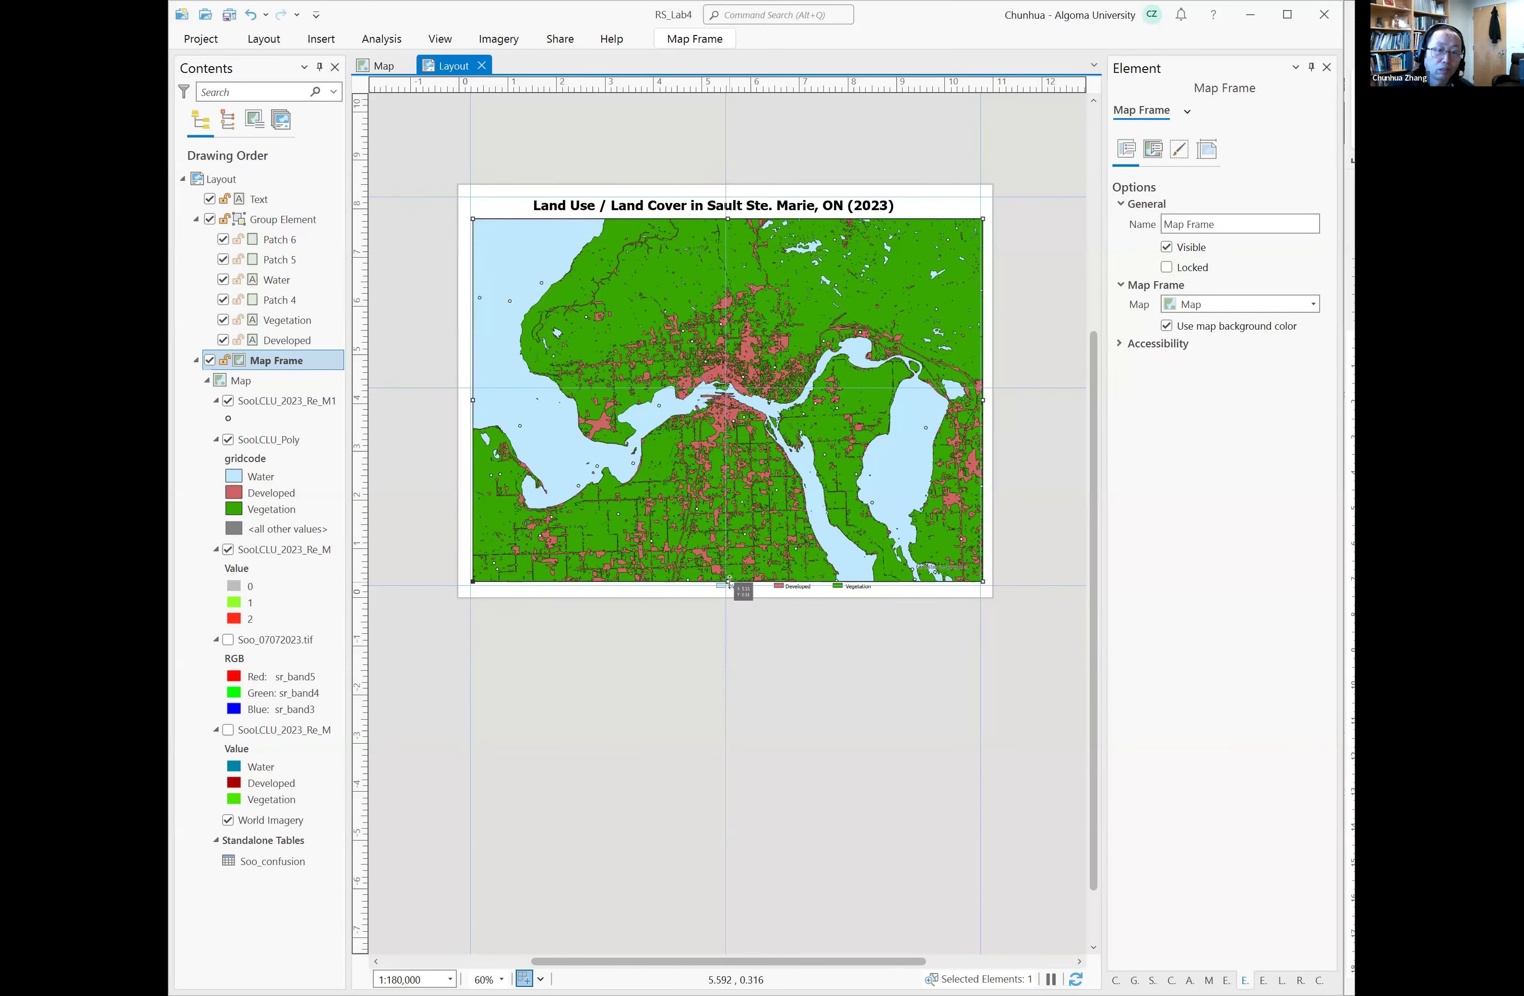
pyautogui.moveTo(726, 577); pyautogui.dragTo(726, 575)
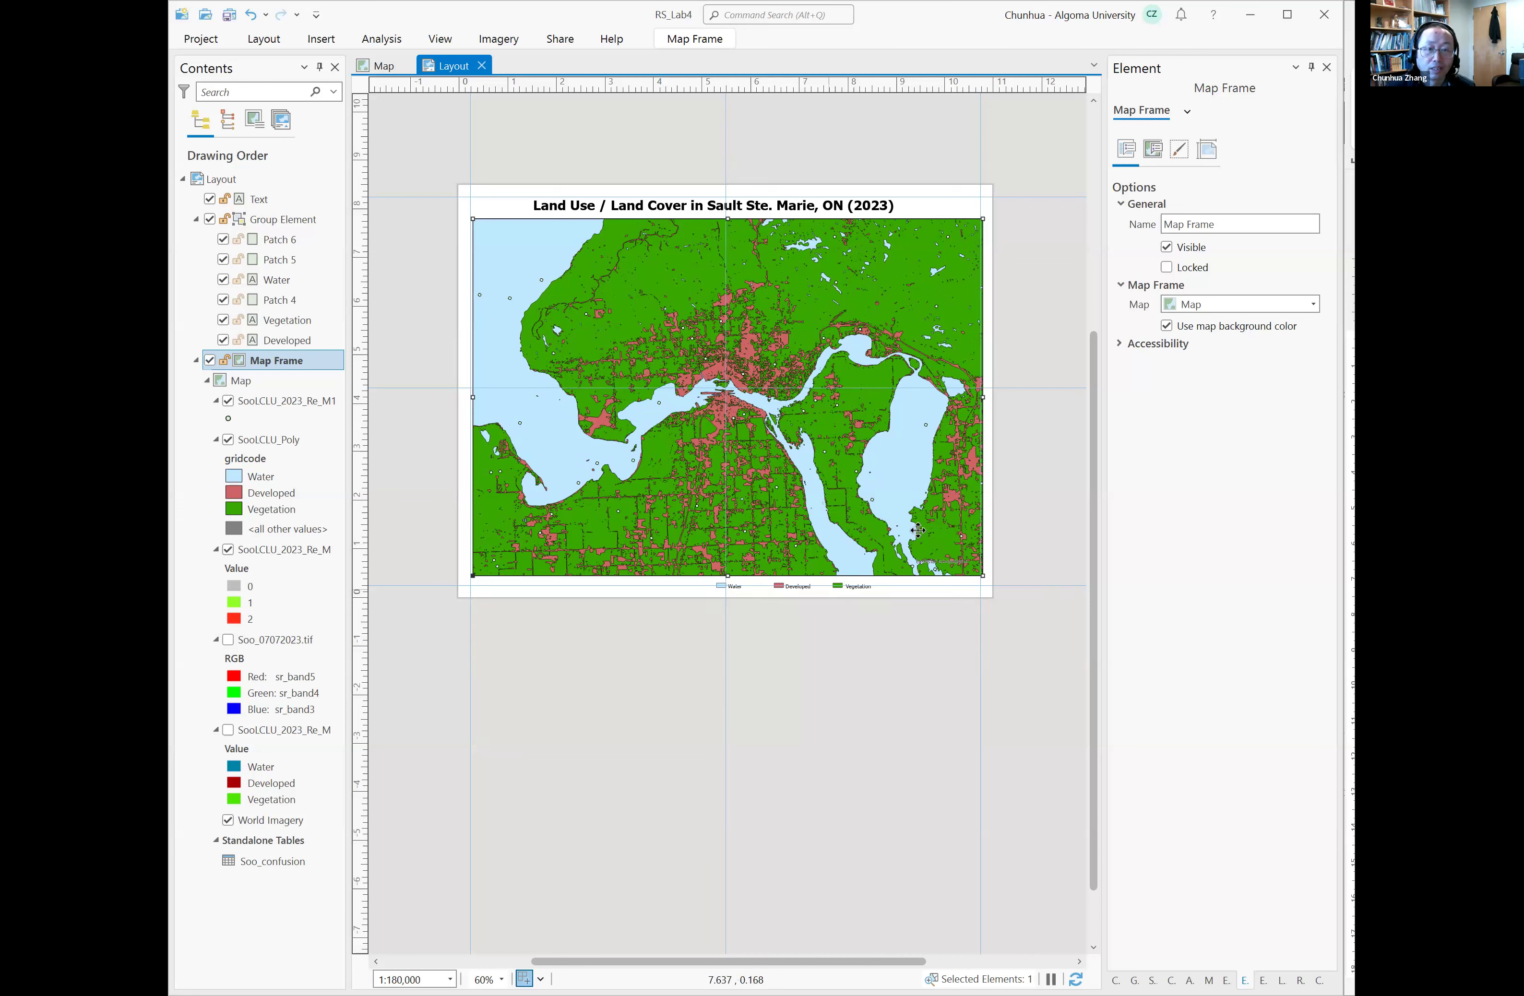
# Step: Set the map title's text size to 18 pt and apply the change
pyautogui.click(833, 207)
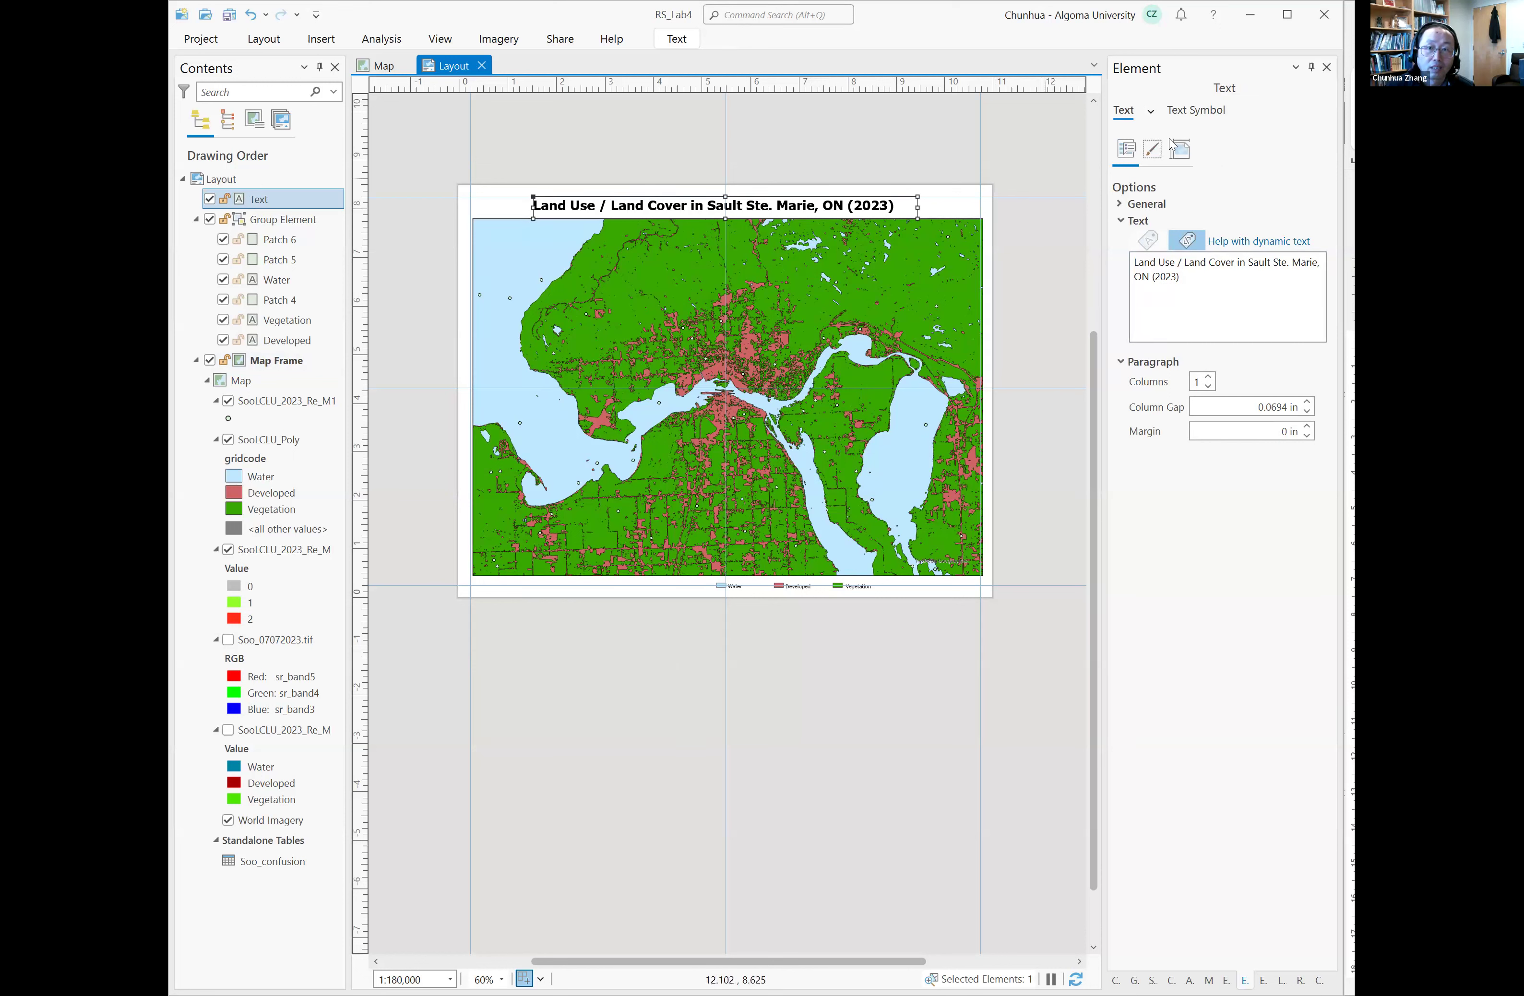
pyautogui.click(1197, 111)
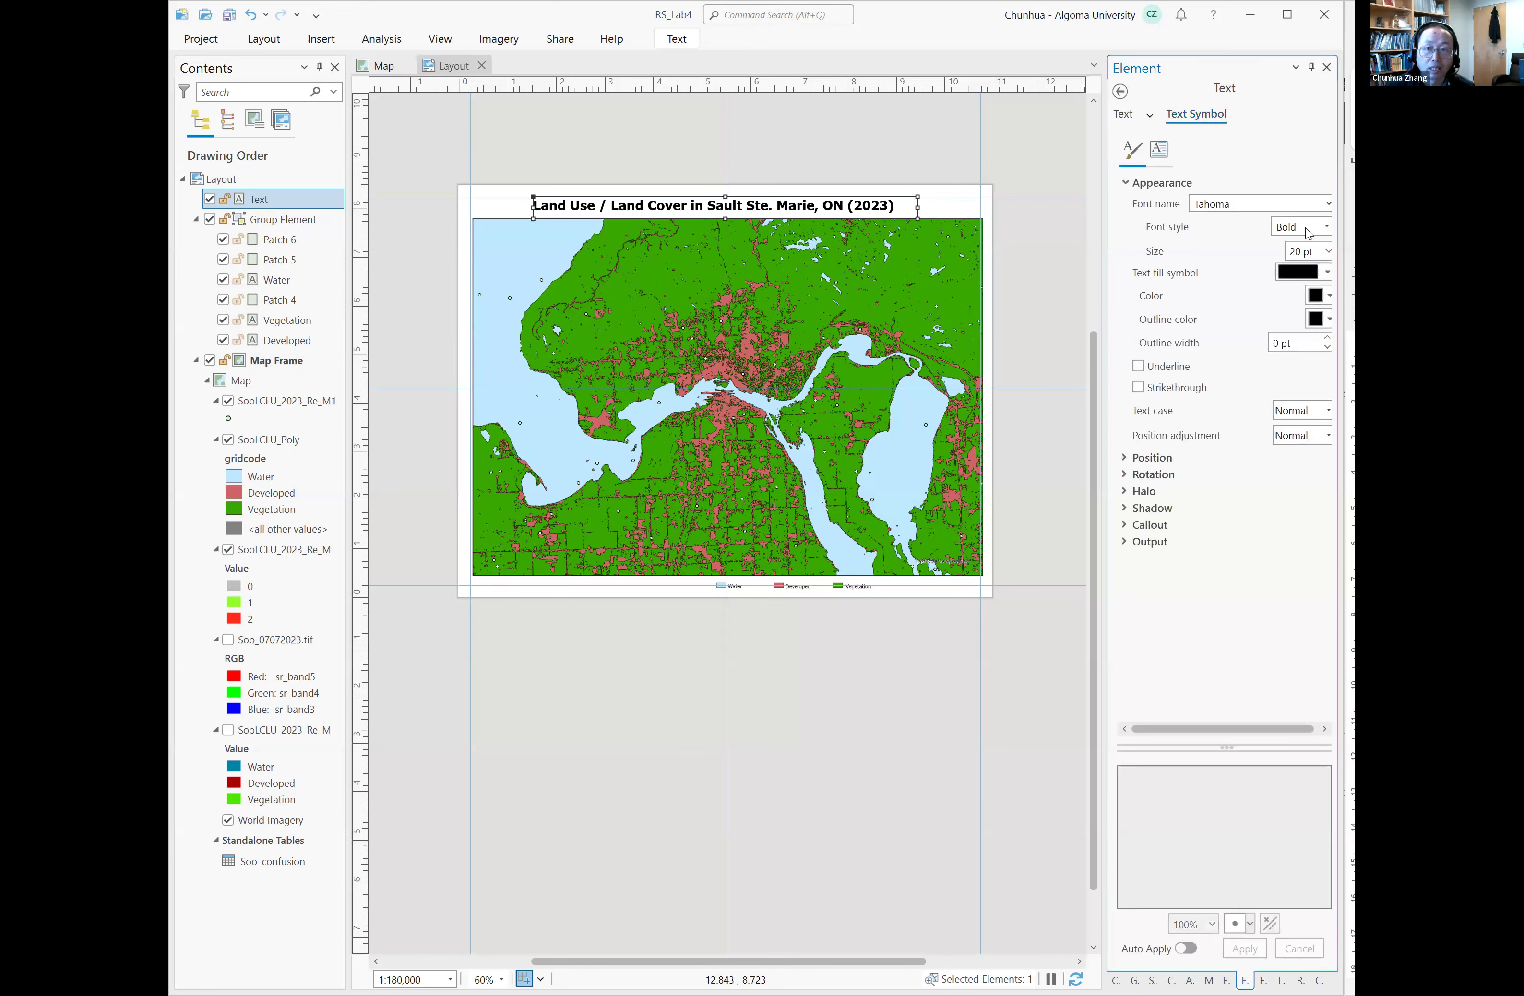
pyautogui.click(1328, 252)
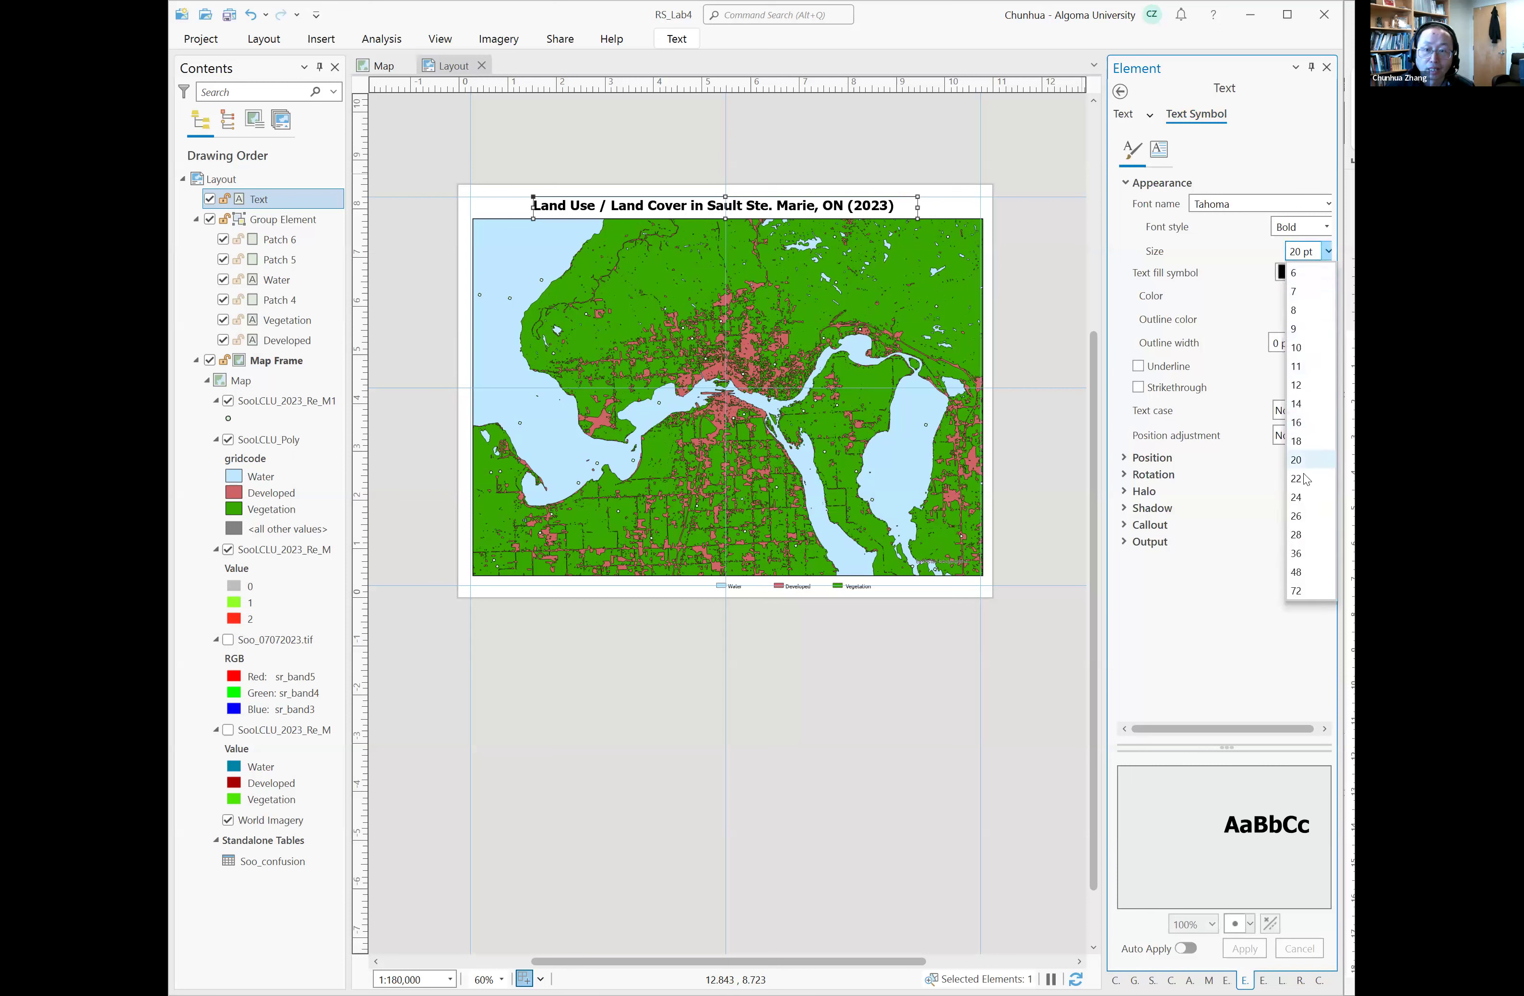
pyautogui.click(1310, 442)
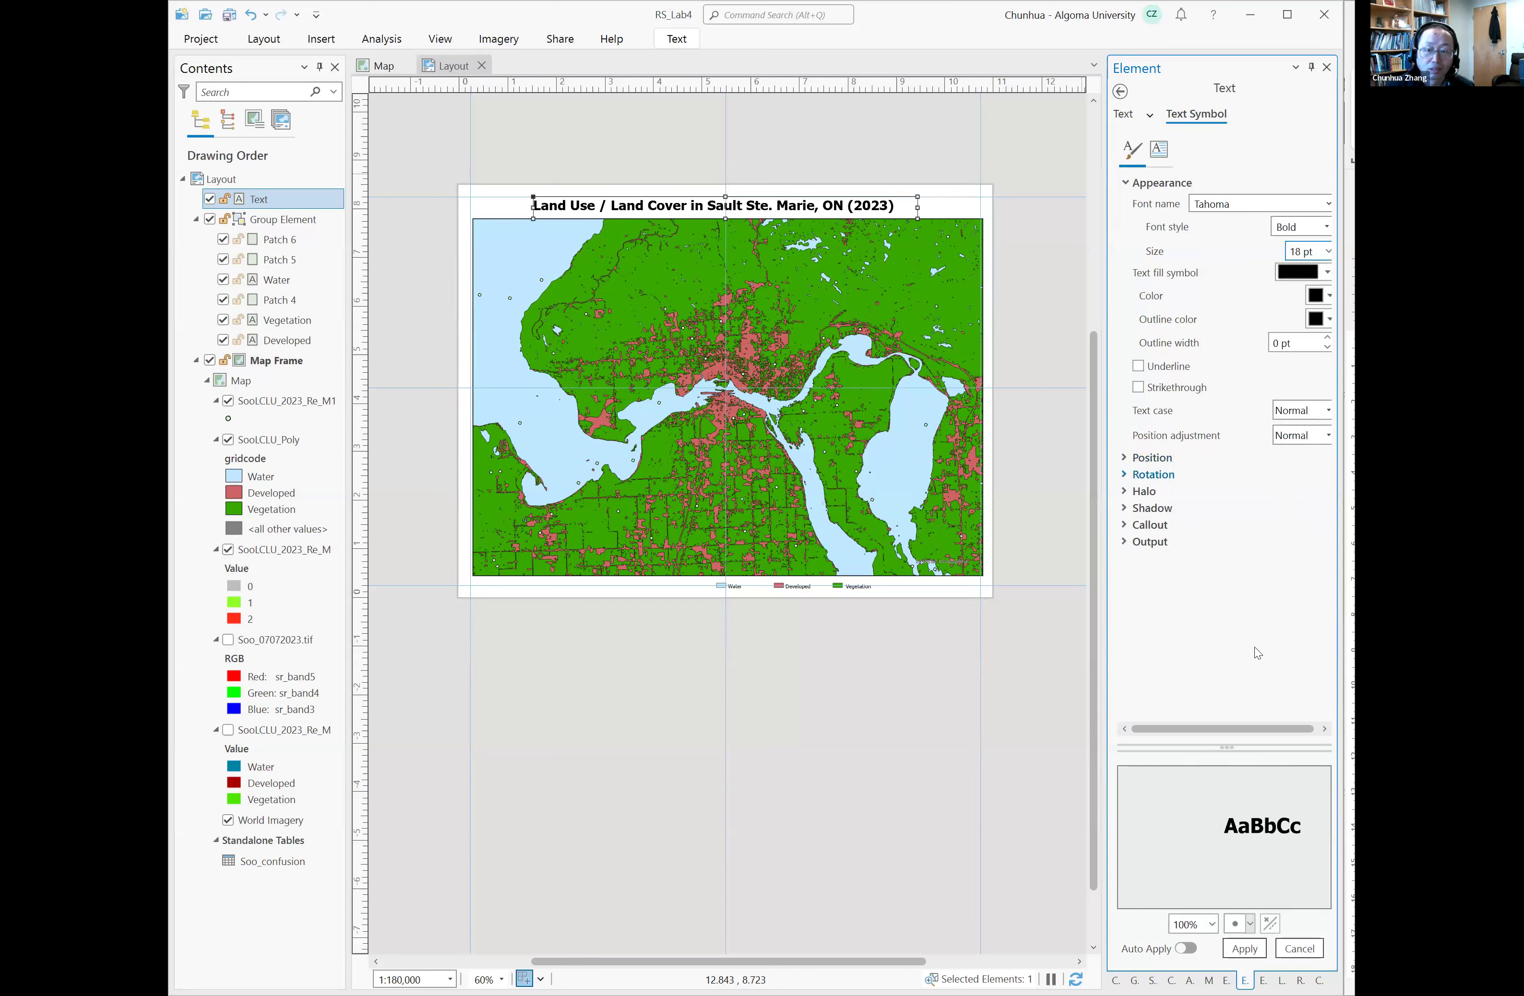
pyautogui.click(1244, 949)
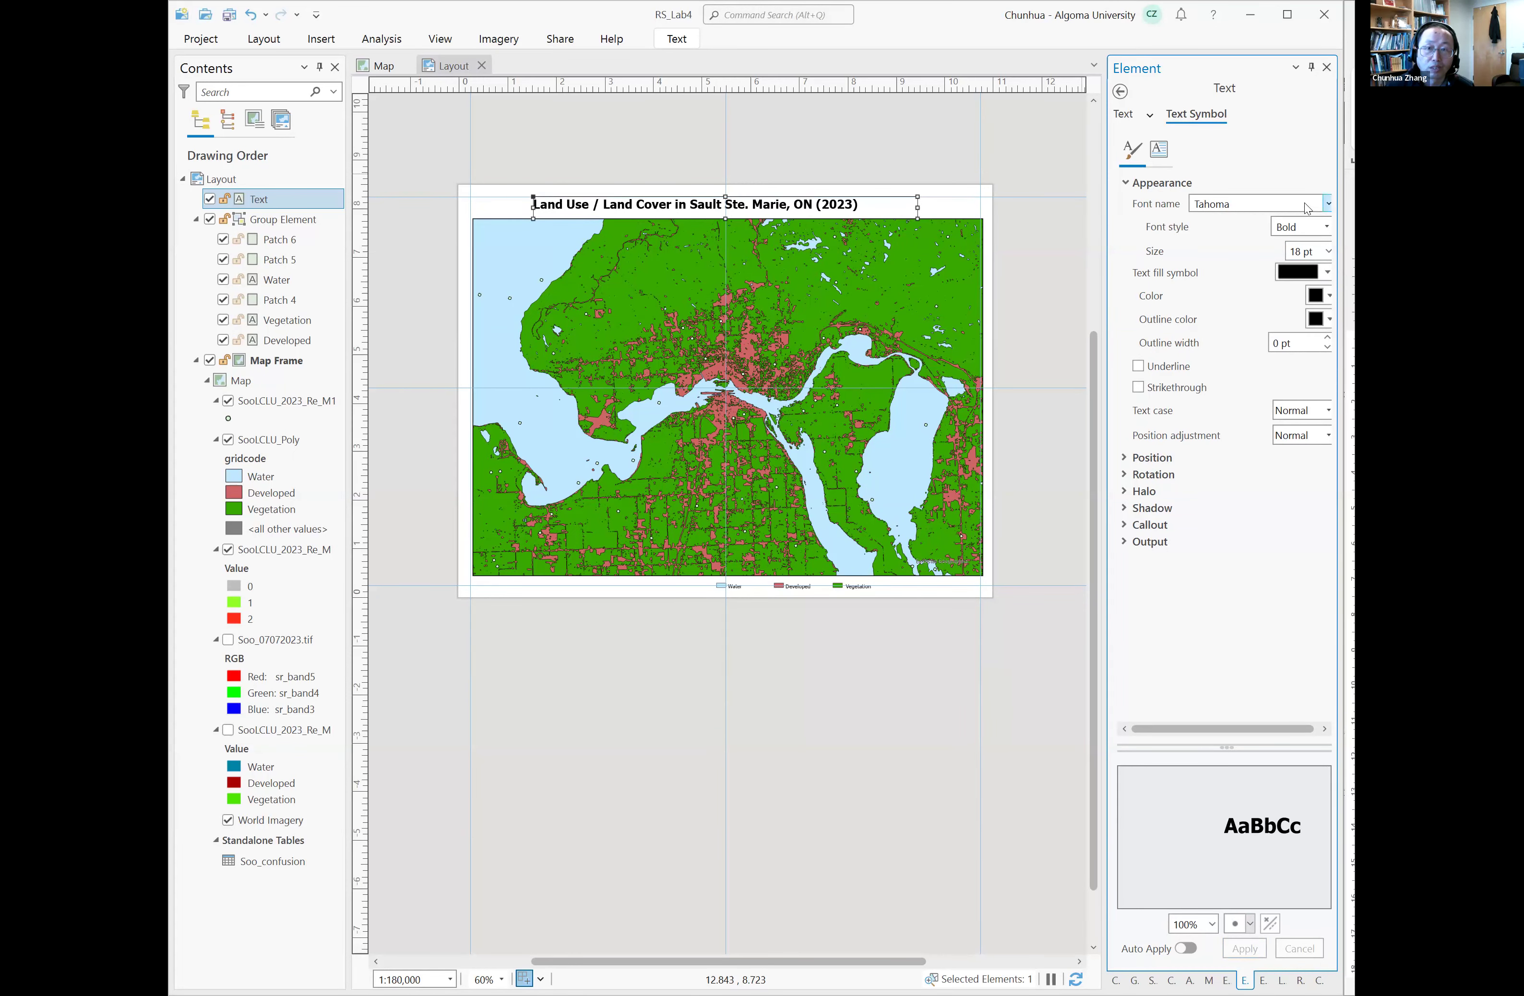
# Step: Look through the available fonts for the map title text
pyautogui.click(1327, 206)
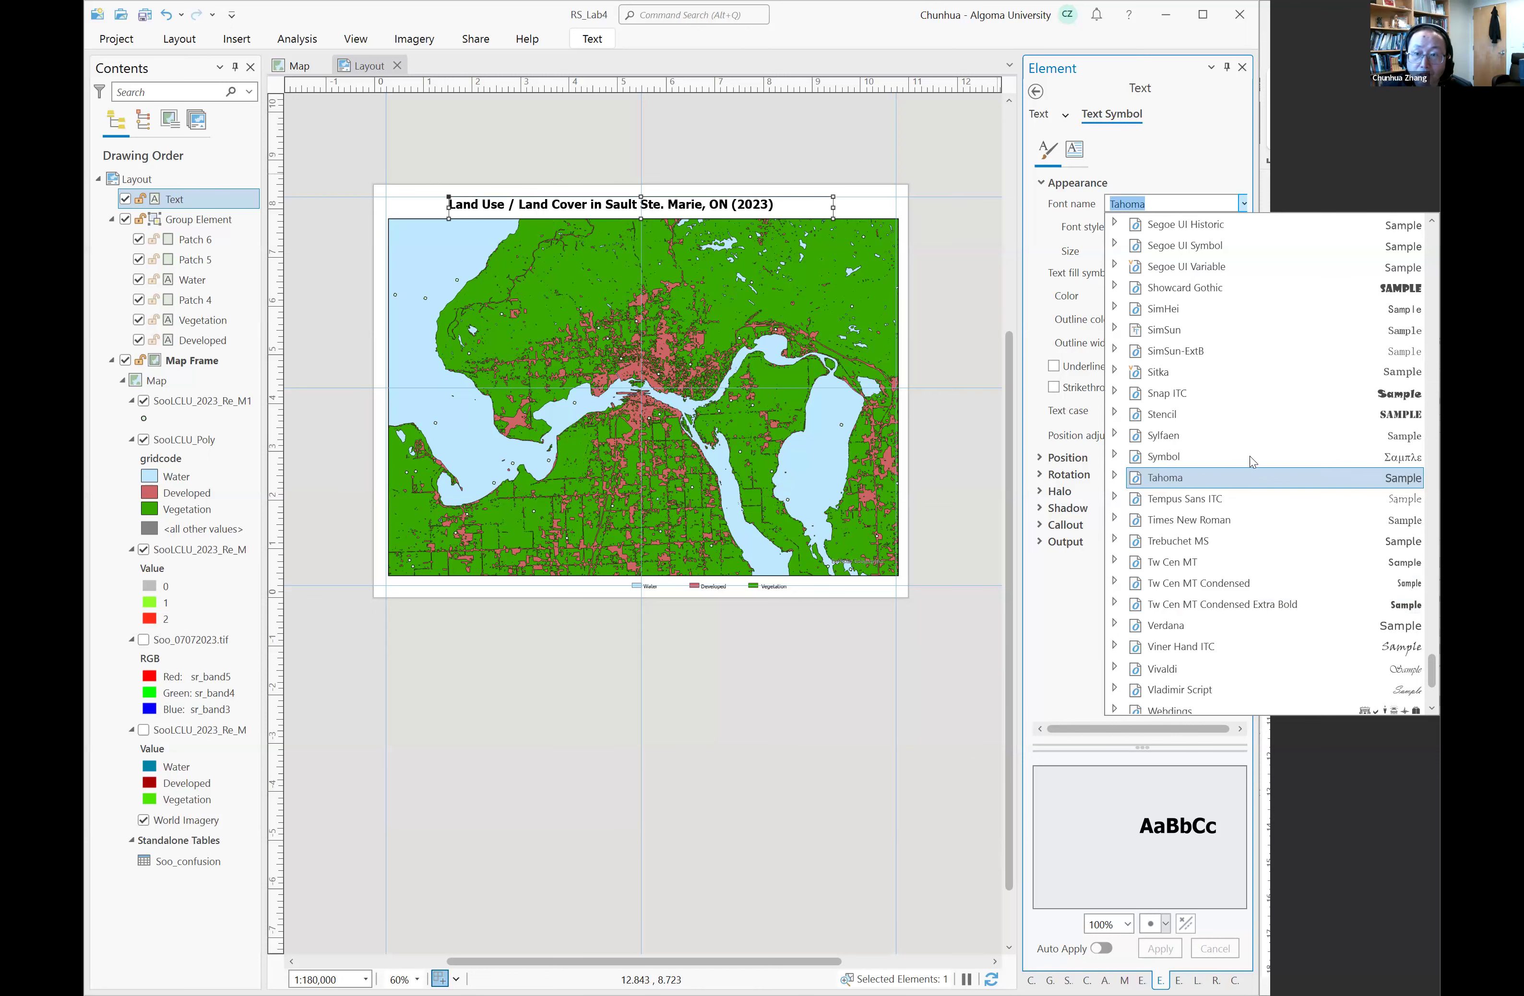
pyautogui.scroll(-3, 1249, 456)
pyautogui.scroll(3, 1254, 453)
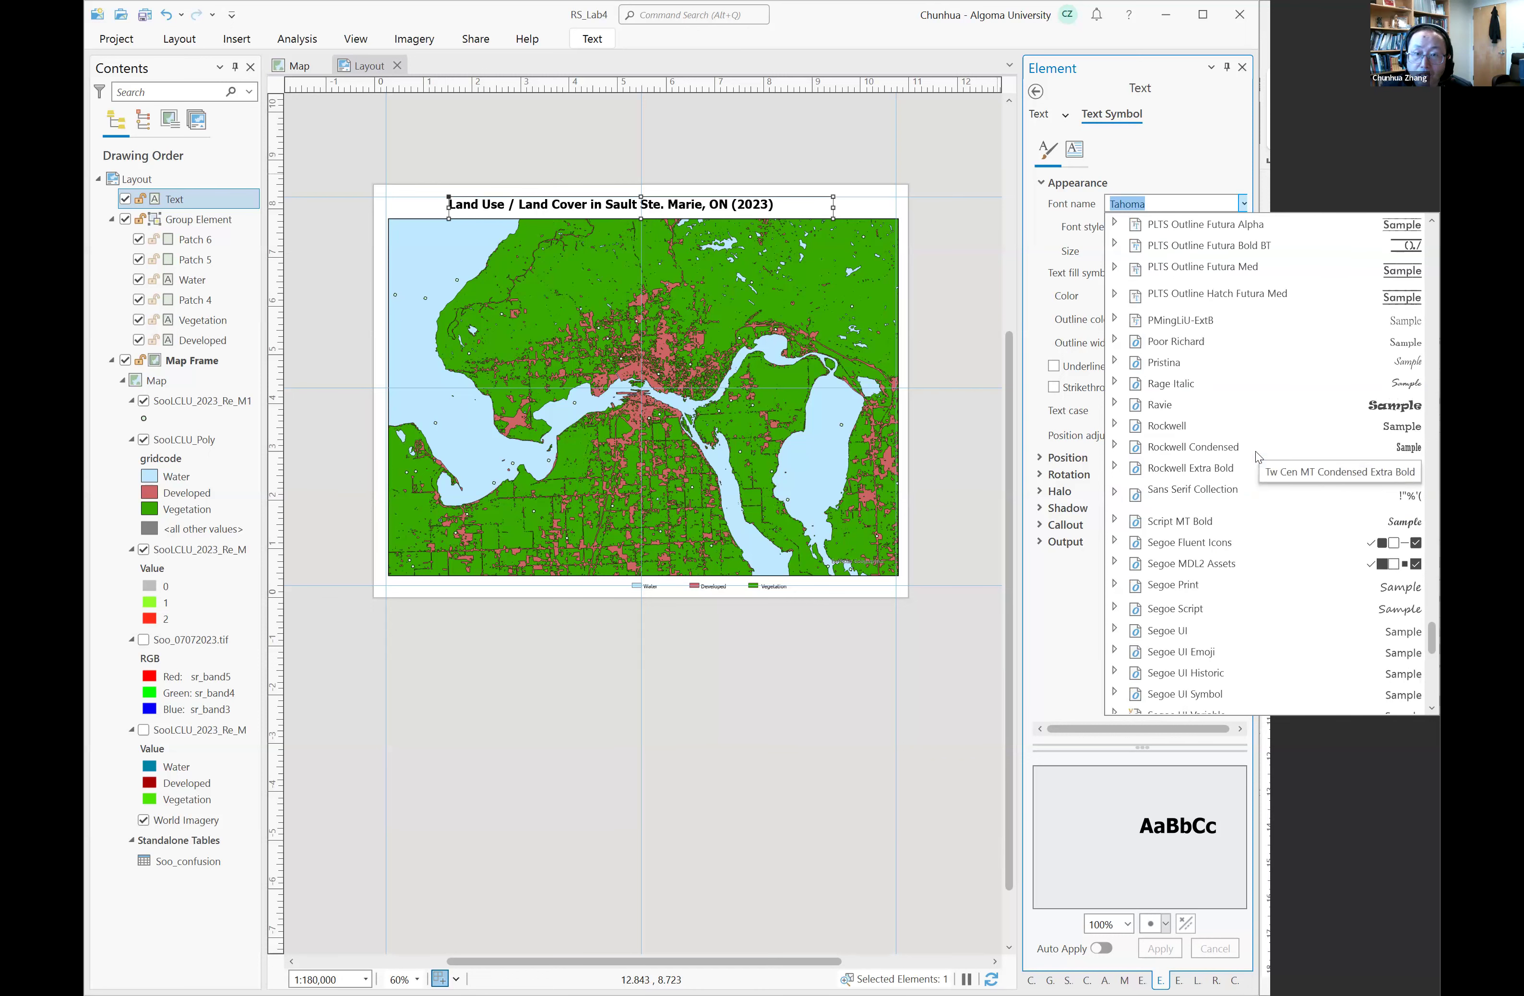
pyautogui.scroll(3, 1256, 451)
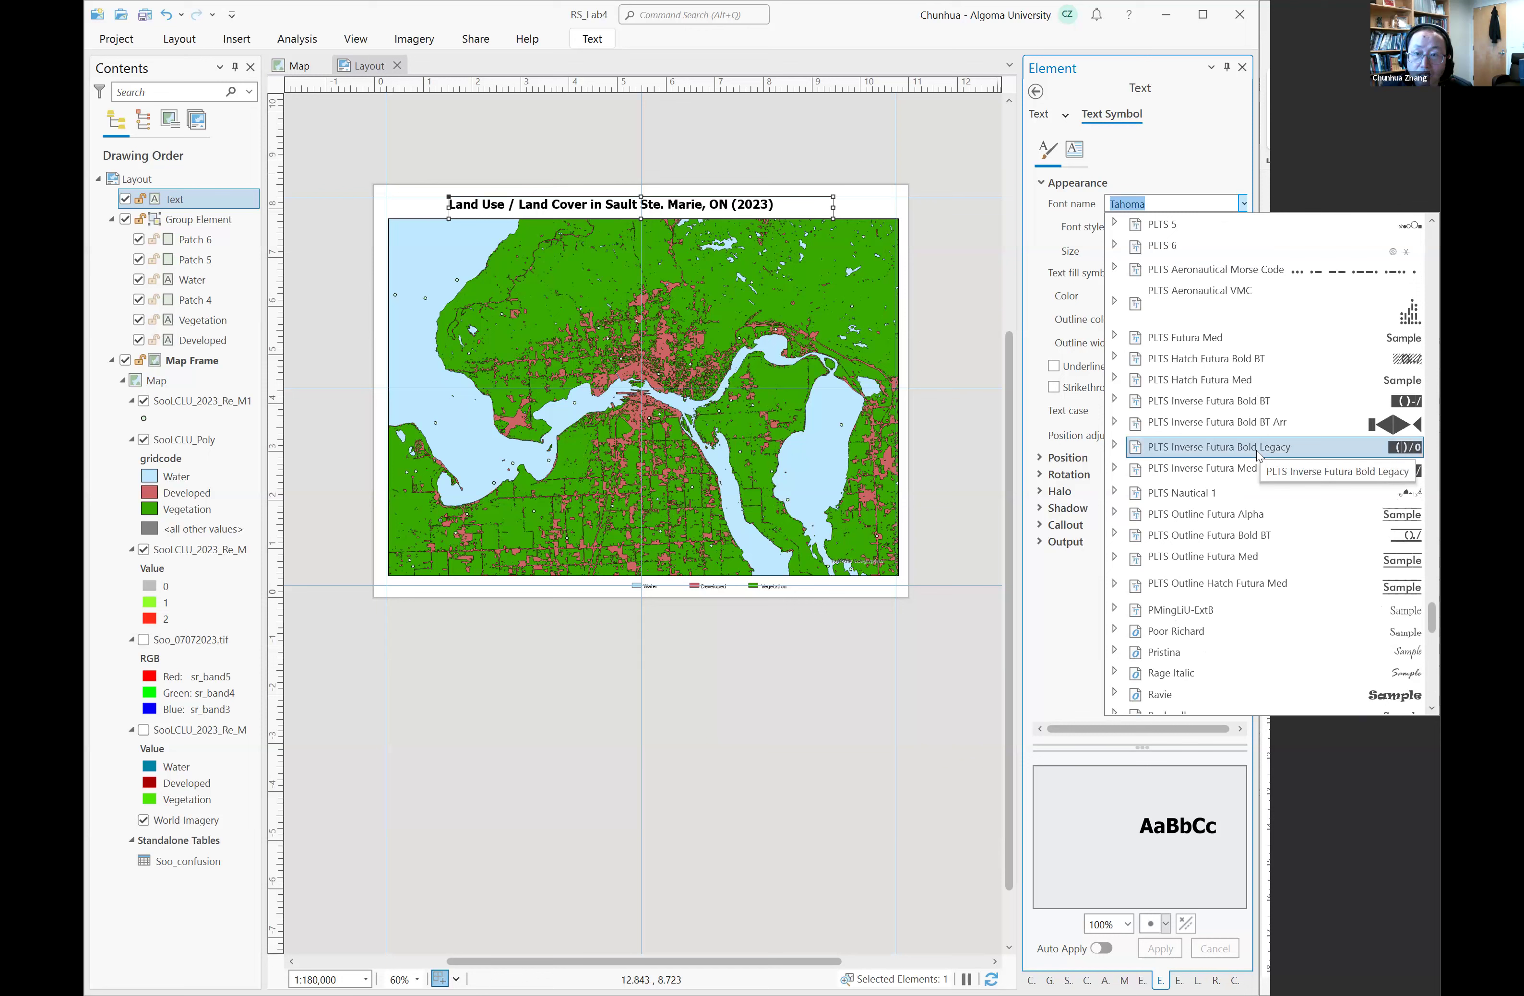
pyautogui.scroll(4, 1256, 450)
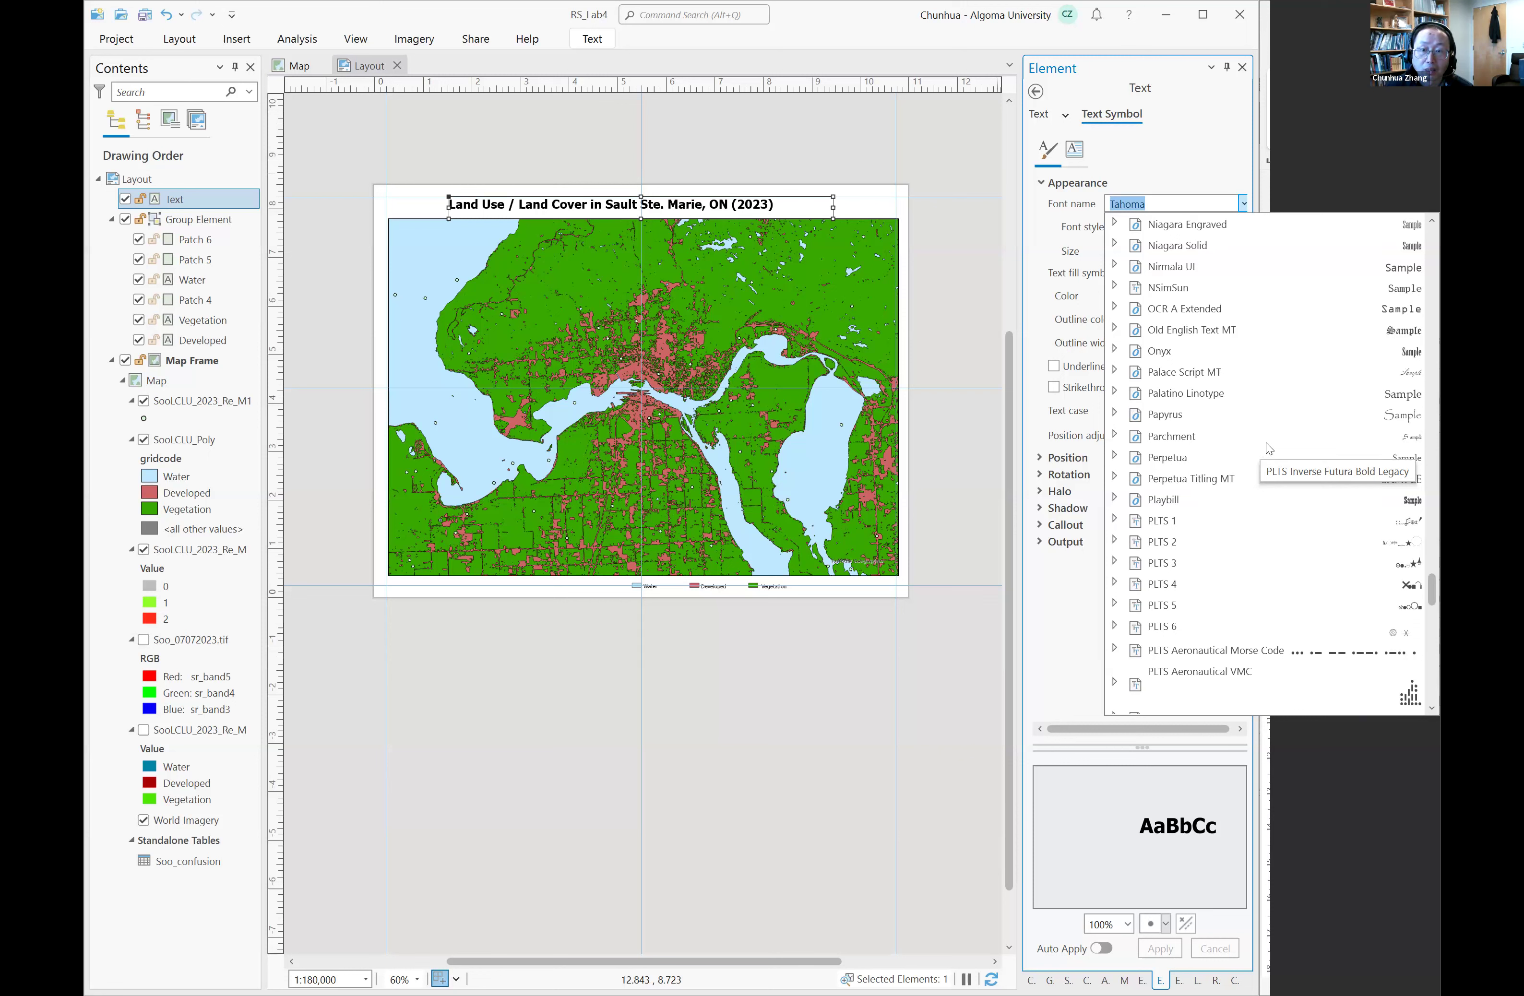
pyautogui.scroll(-8, 1266, 443)
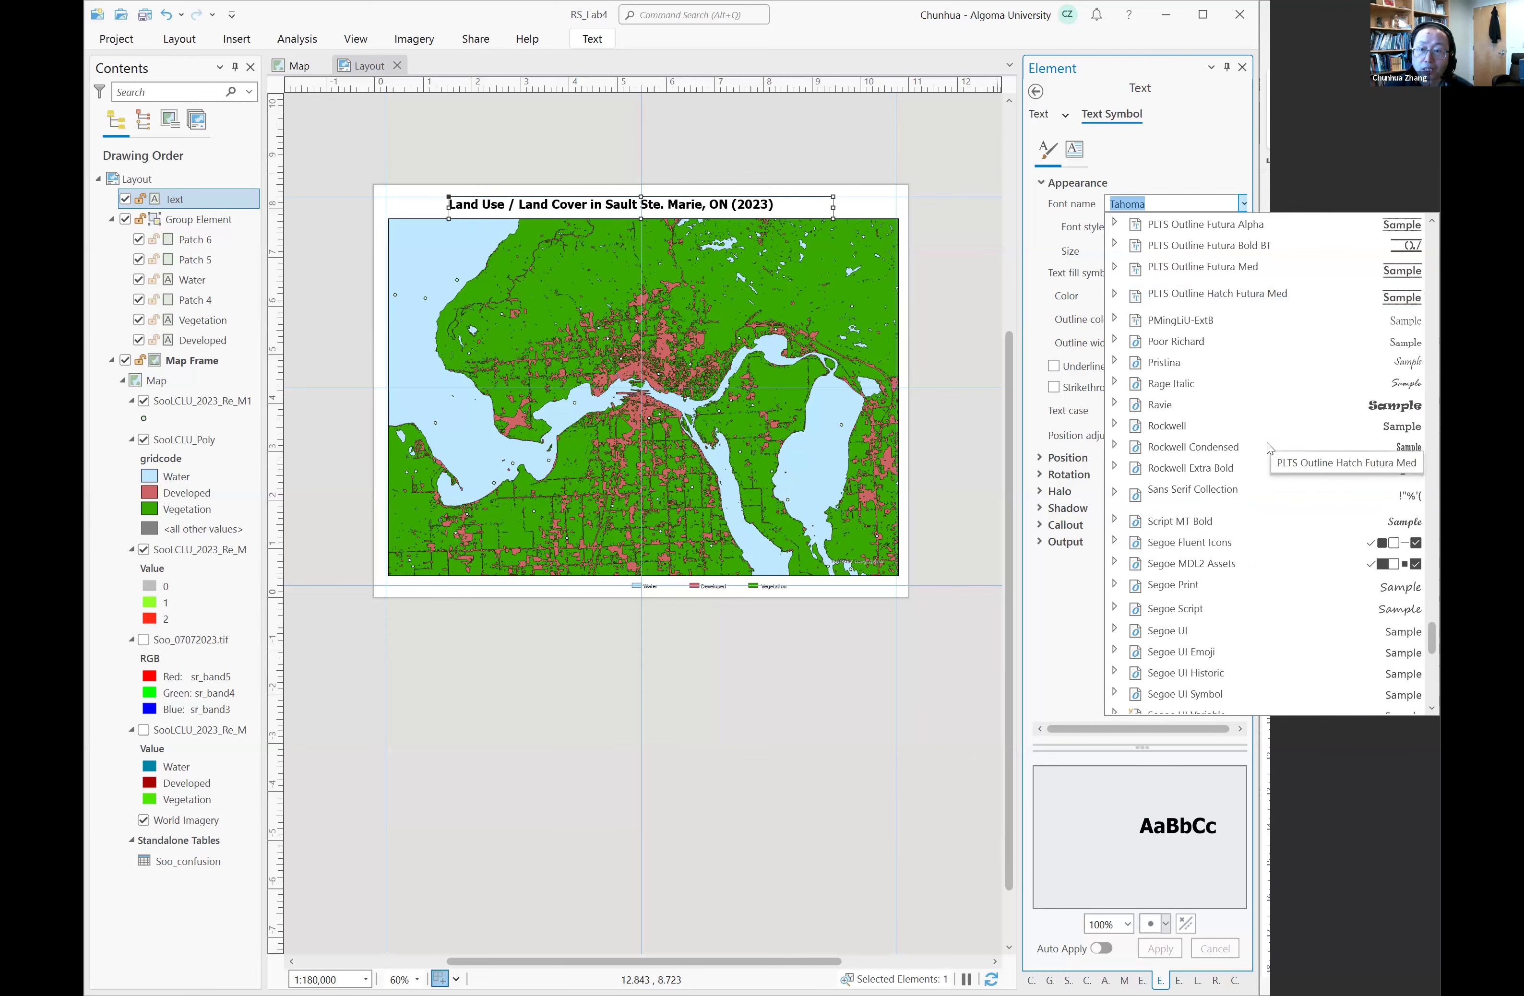
pyautogui.scroll(-4, 1267, 443)
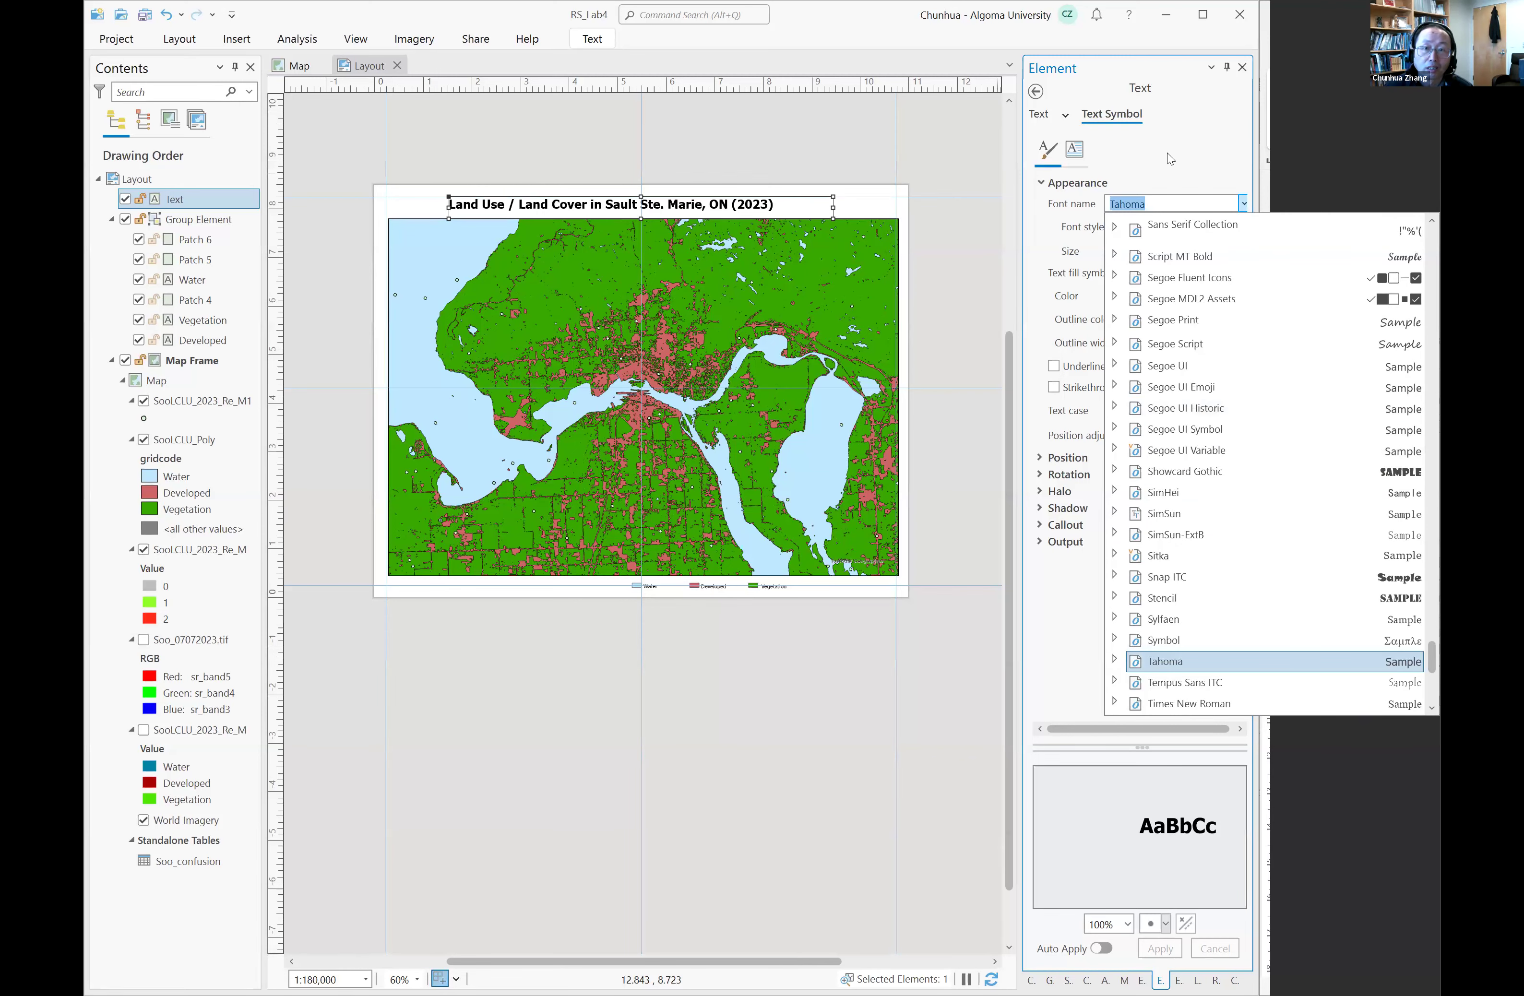
pyautogui.click(1170, 159)
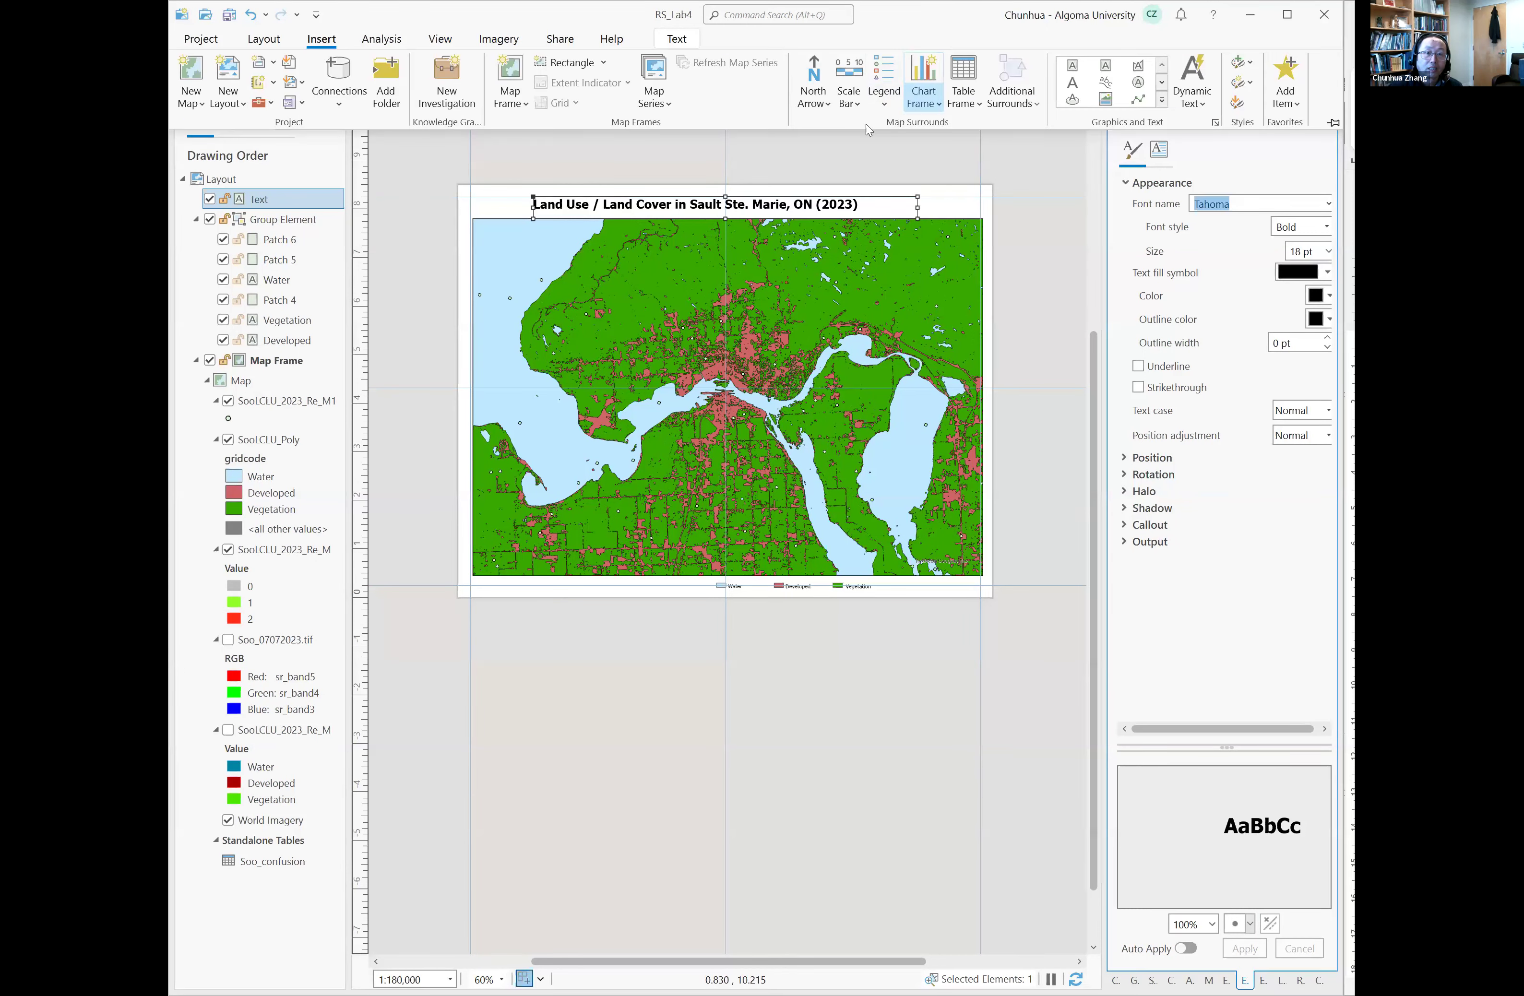
# Step: Insert a Scale Line 1 Metric scale bar in the page margin below the lower-left part of the map frame
pyautogui.click(848, 104)
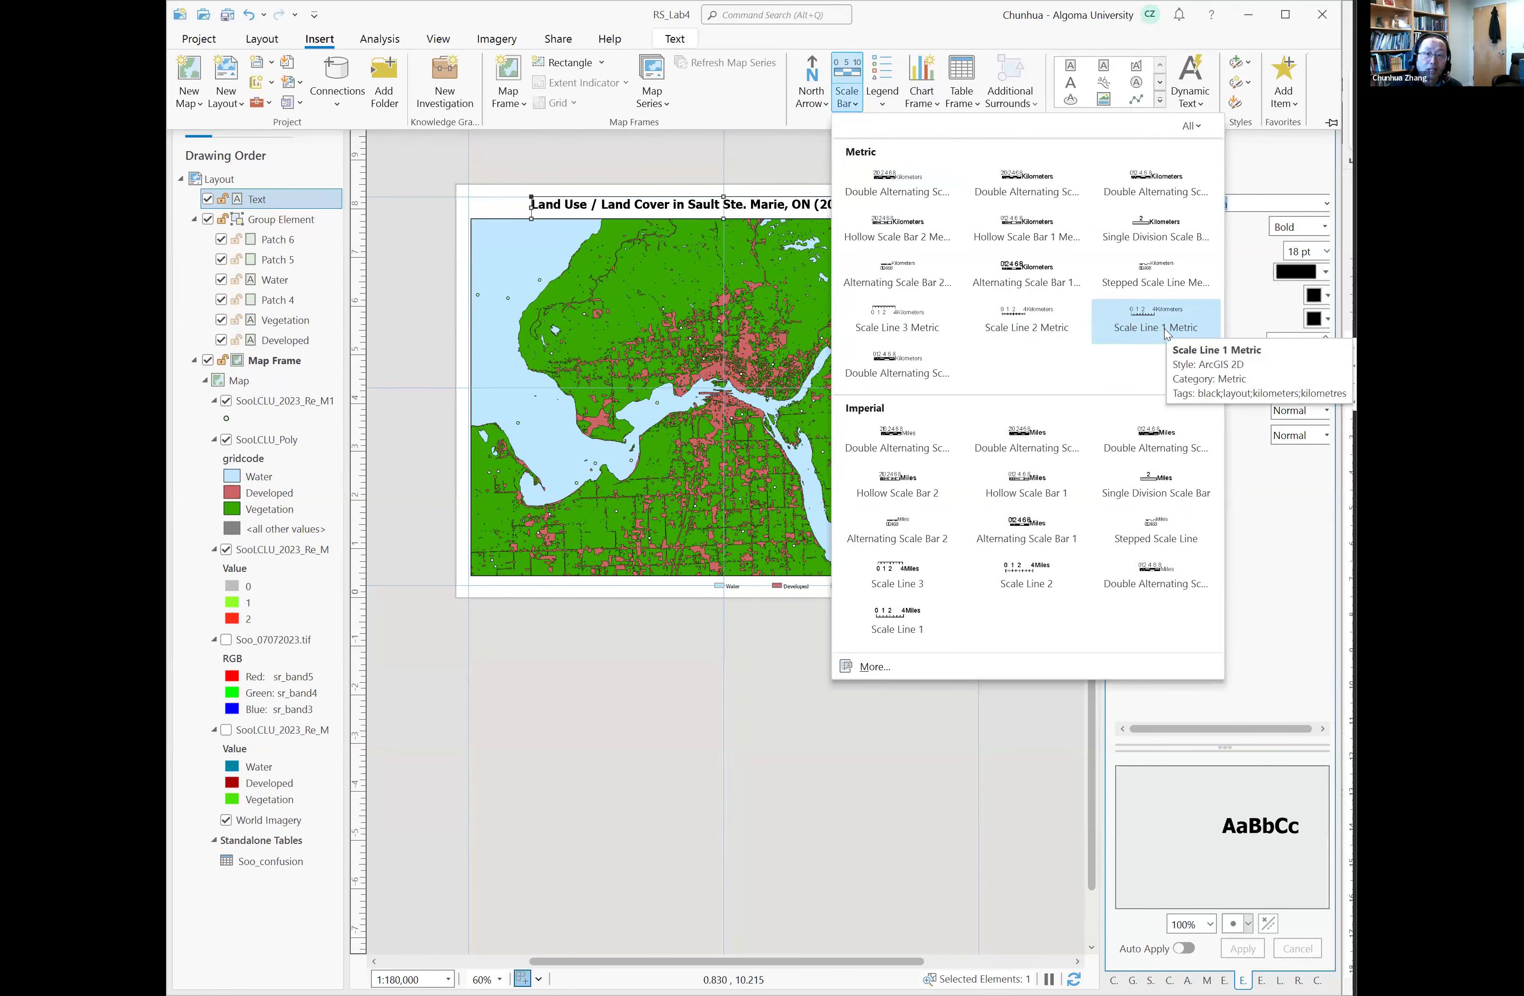
pyautogui.click(1164, 329)
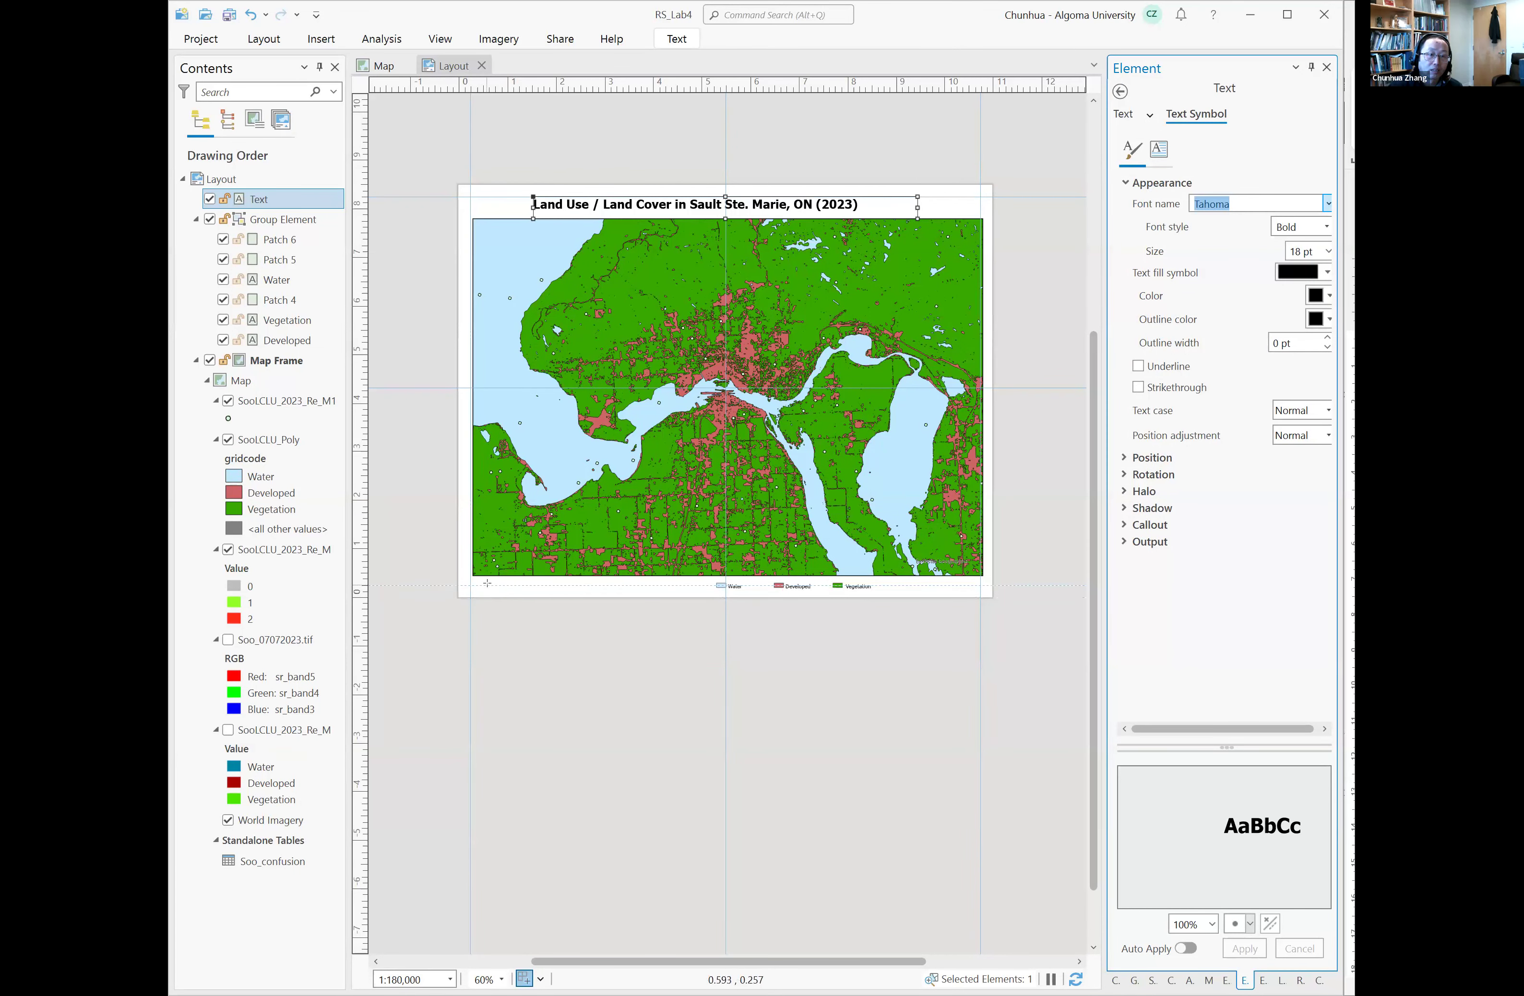
pyautogui.moveTo(485, 582); pyautogui.dragTo(609, 593)
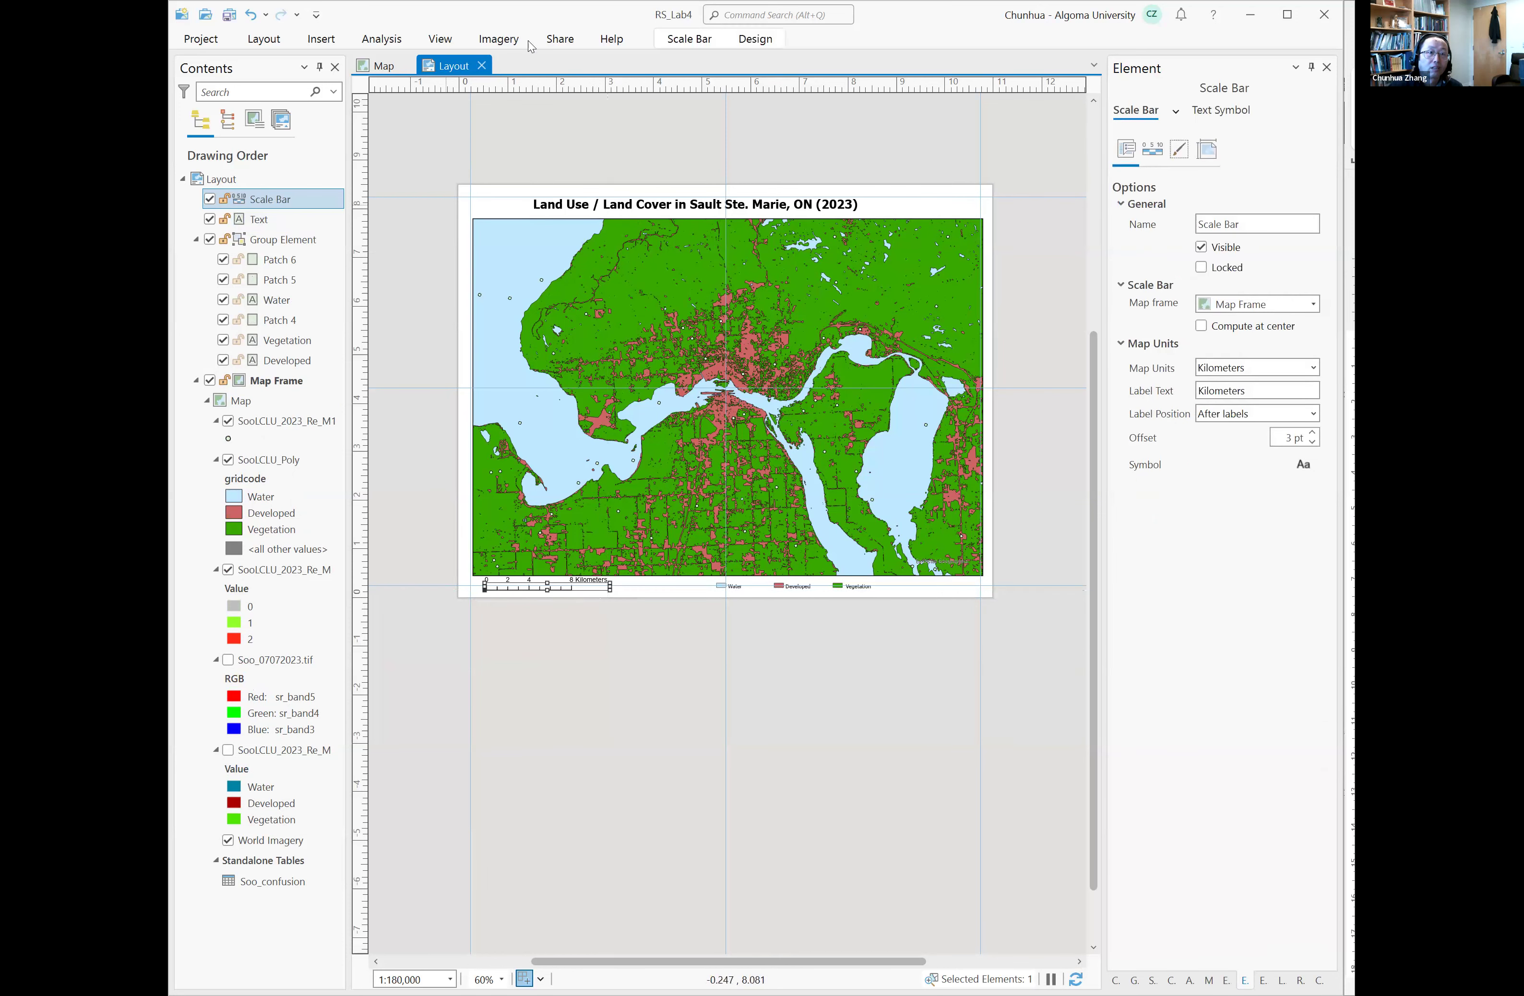
# Step: Set the scale bar's fitting strategy to Adjust width and its number of divisions to 3
pyautogui.click(760, 42)
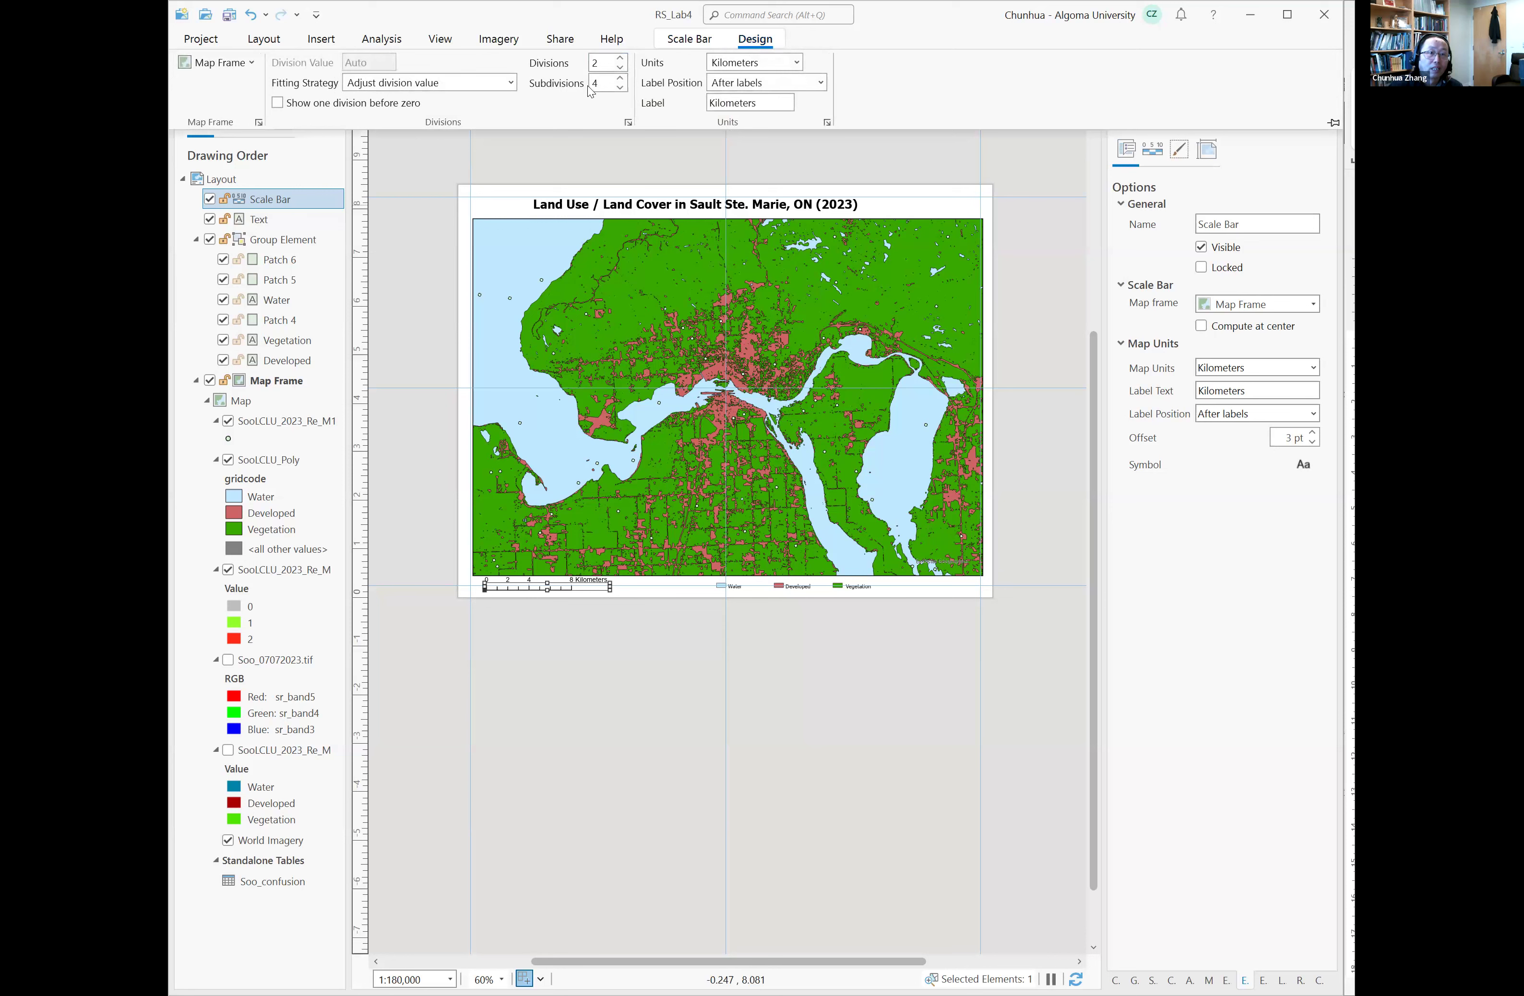
pyautogui.click(511, 82)
pyautogui.click(459, 165)
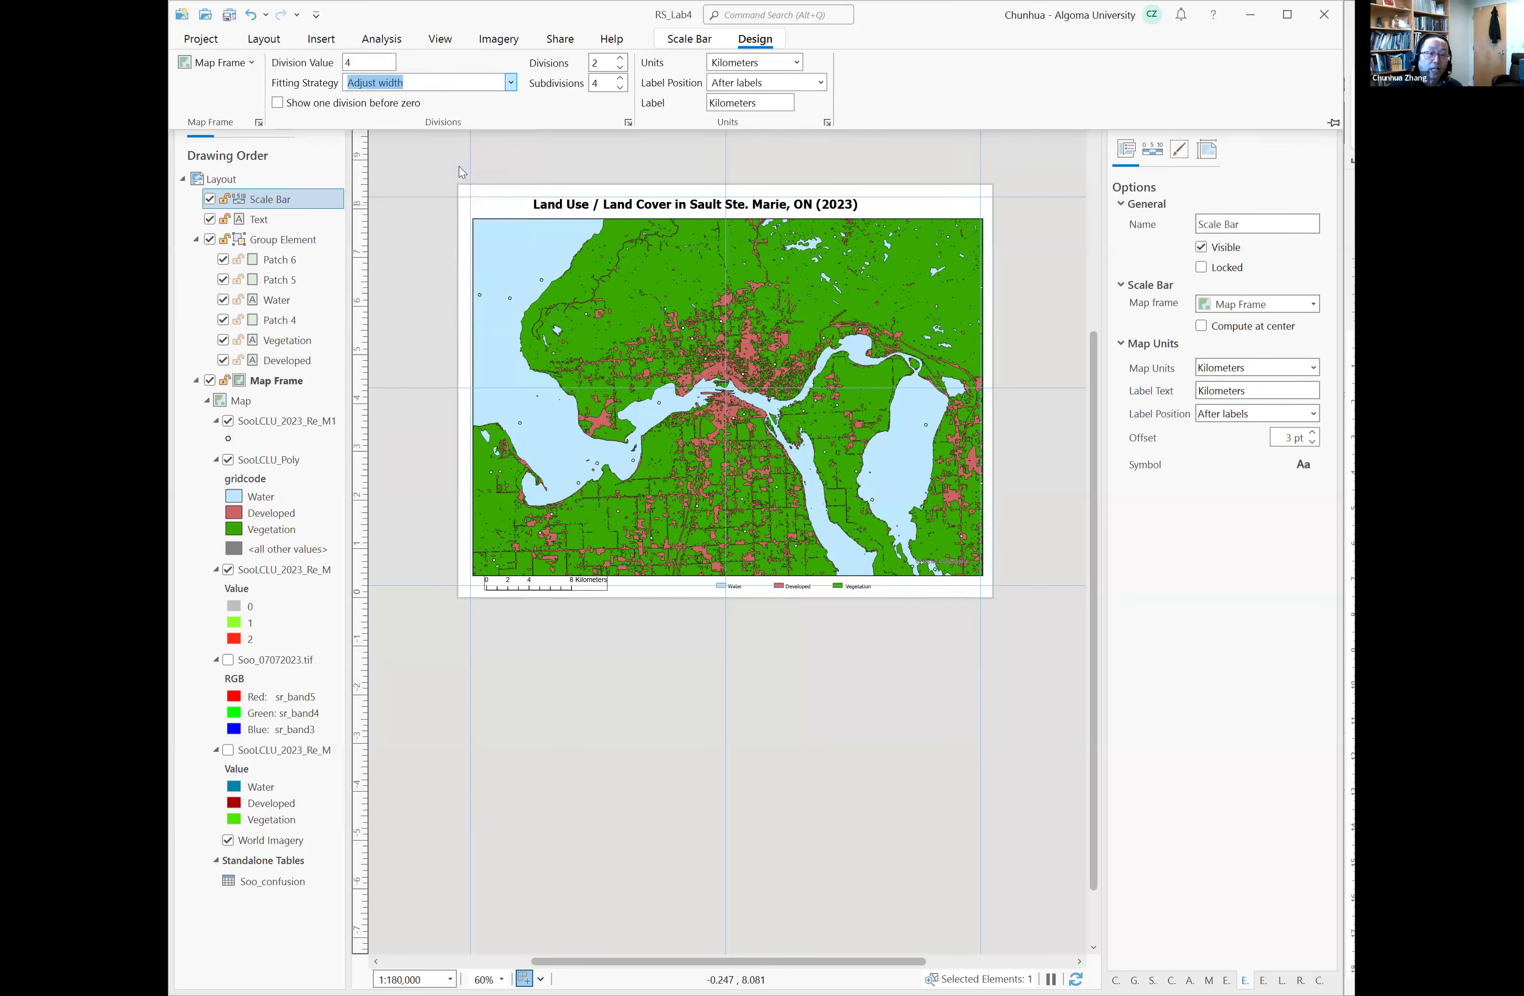
pyautogui.click(621, 60)
# Step: Try to set the scale bar's subdivisions to 0 and edit its division value
pyautogui.click(601, 85)
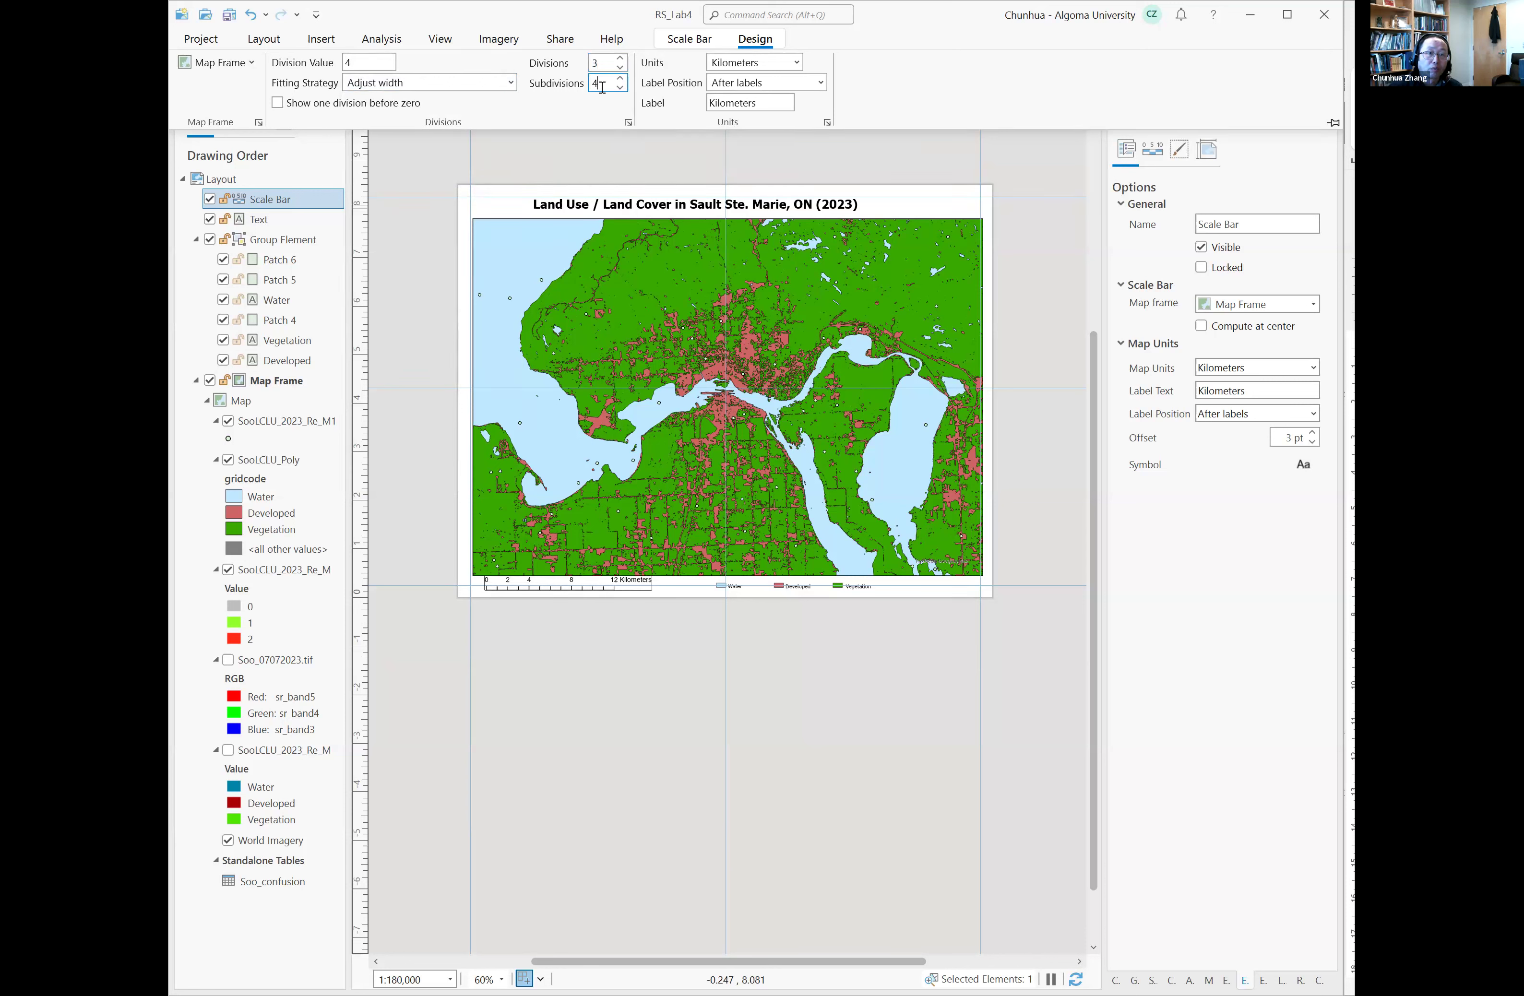
pyautogui.press('BackSpace')
pyautogui.write('0')
pyautogui.moveTo(377, 62); pyautogui.dragTo(342, 65)
pyautogui.press('Return')
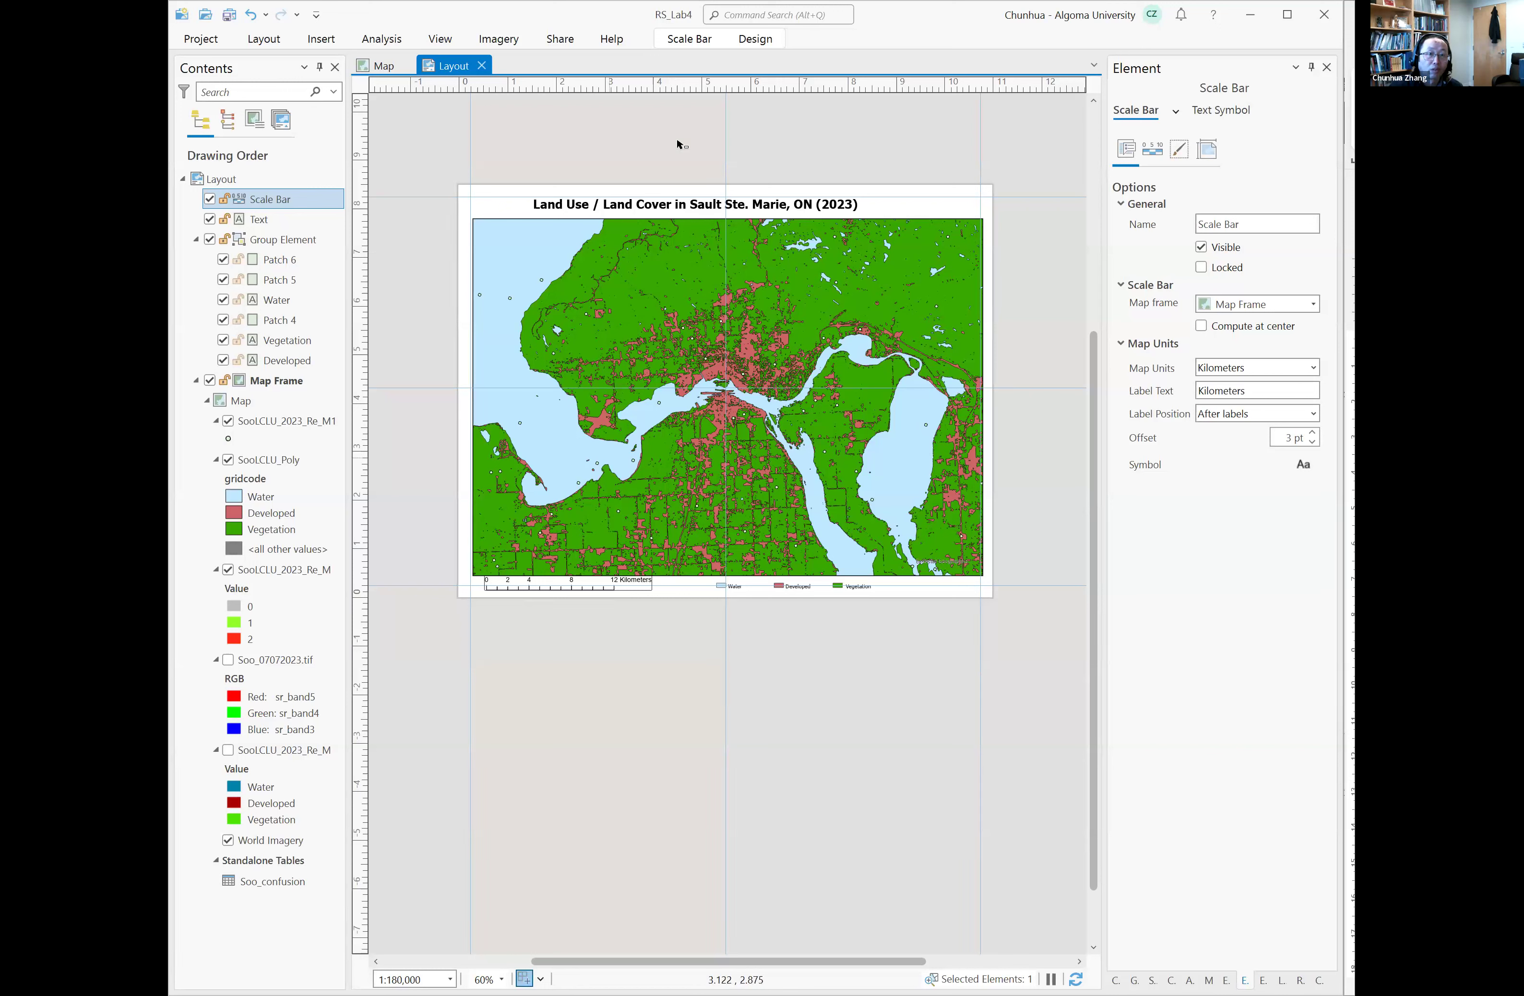
# Step: Change the scale bar's unit label to "Km"
pyautogui.click(765, 48)
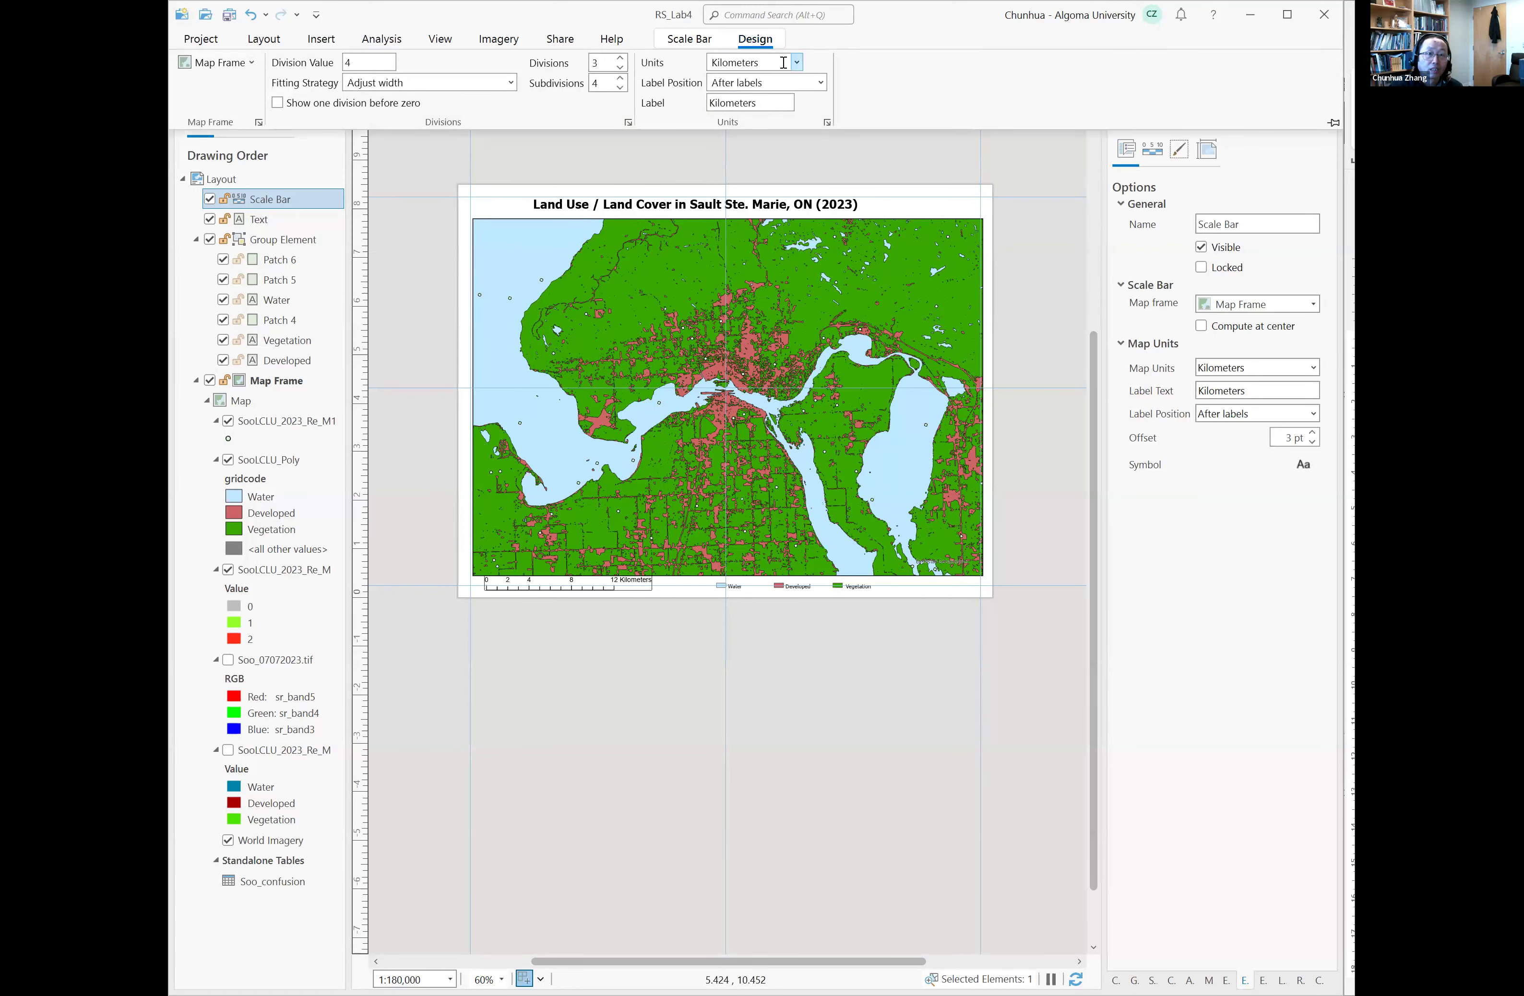
pyautogui.moveTo(756, 102); pyautogui.dragTo(720, 101)
pyautogui.write('m')
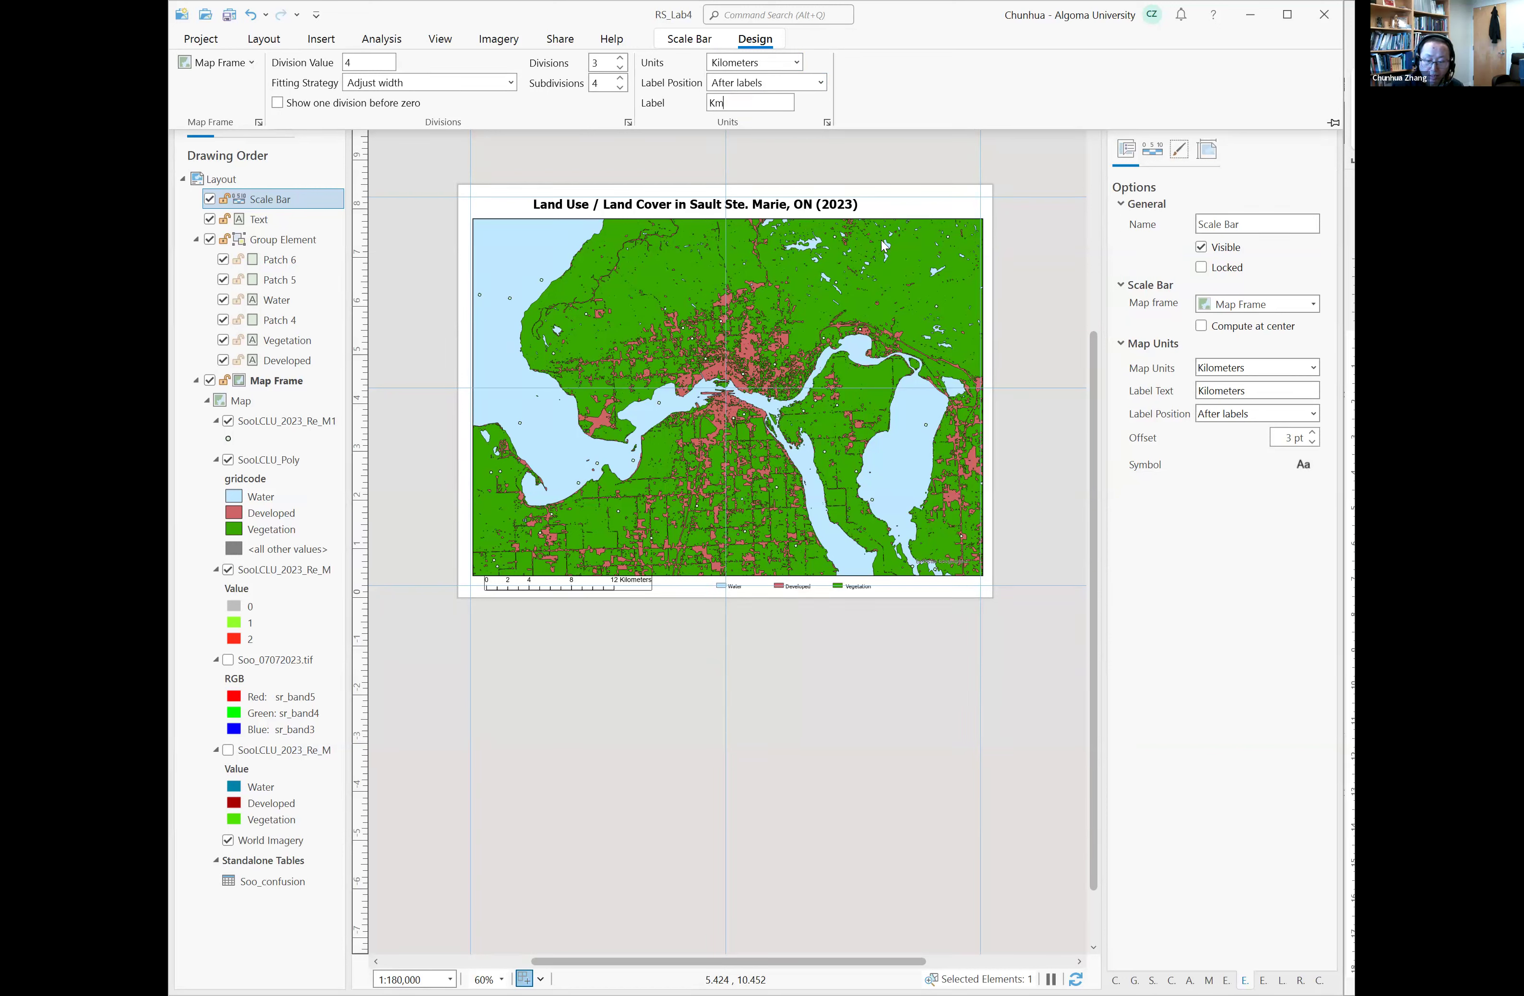
pyautogui.click(883, 246)
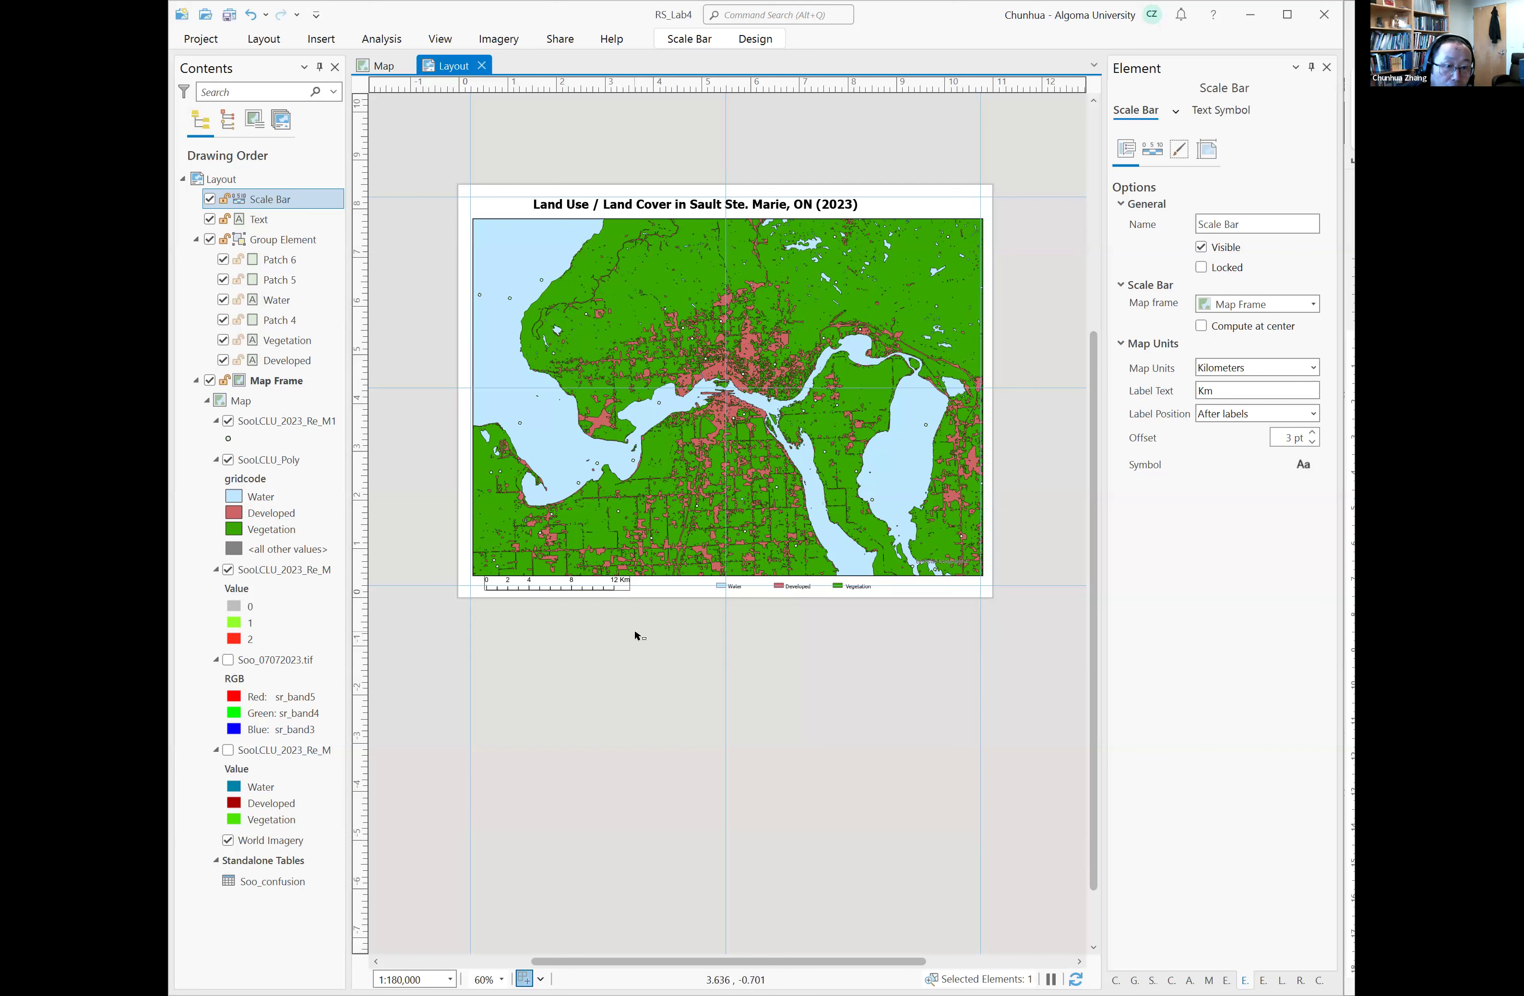
# Step: Set the scale bar's subdivisions to 0 and turn on showing one division before zero
pyautogui.click(610, 629)
pyautogui.click(599, 588)
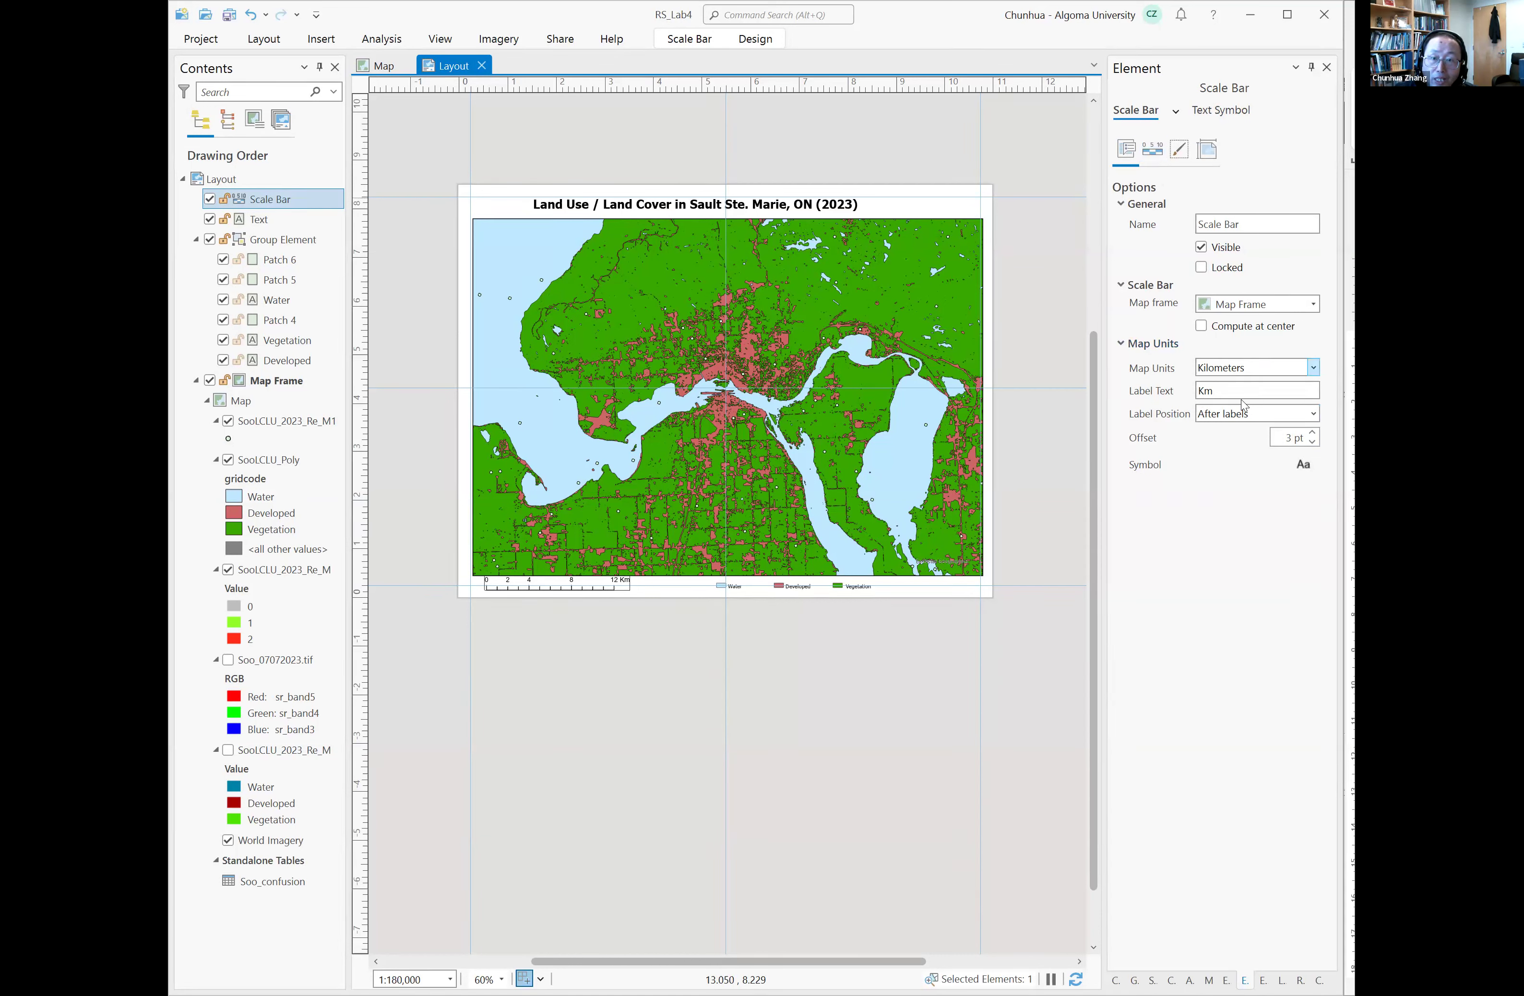
pyautogui.click(1151, 155)
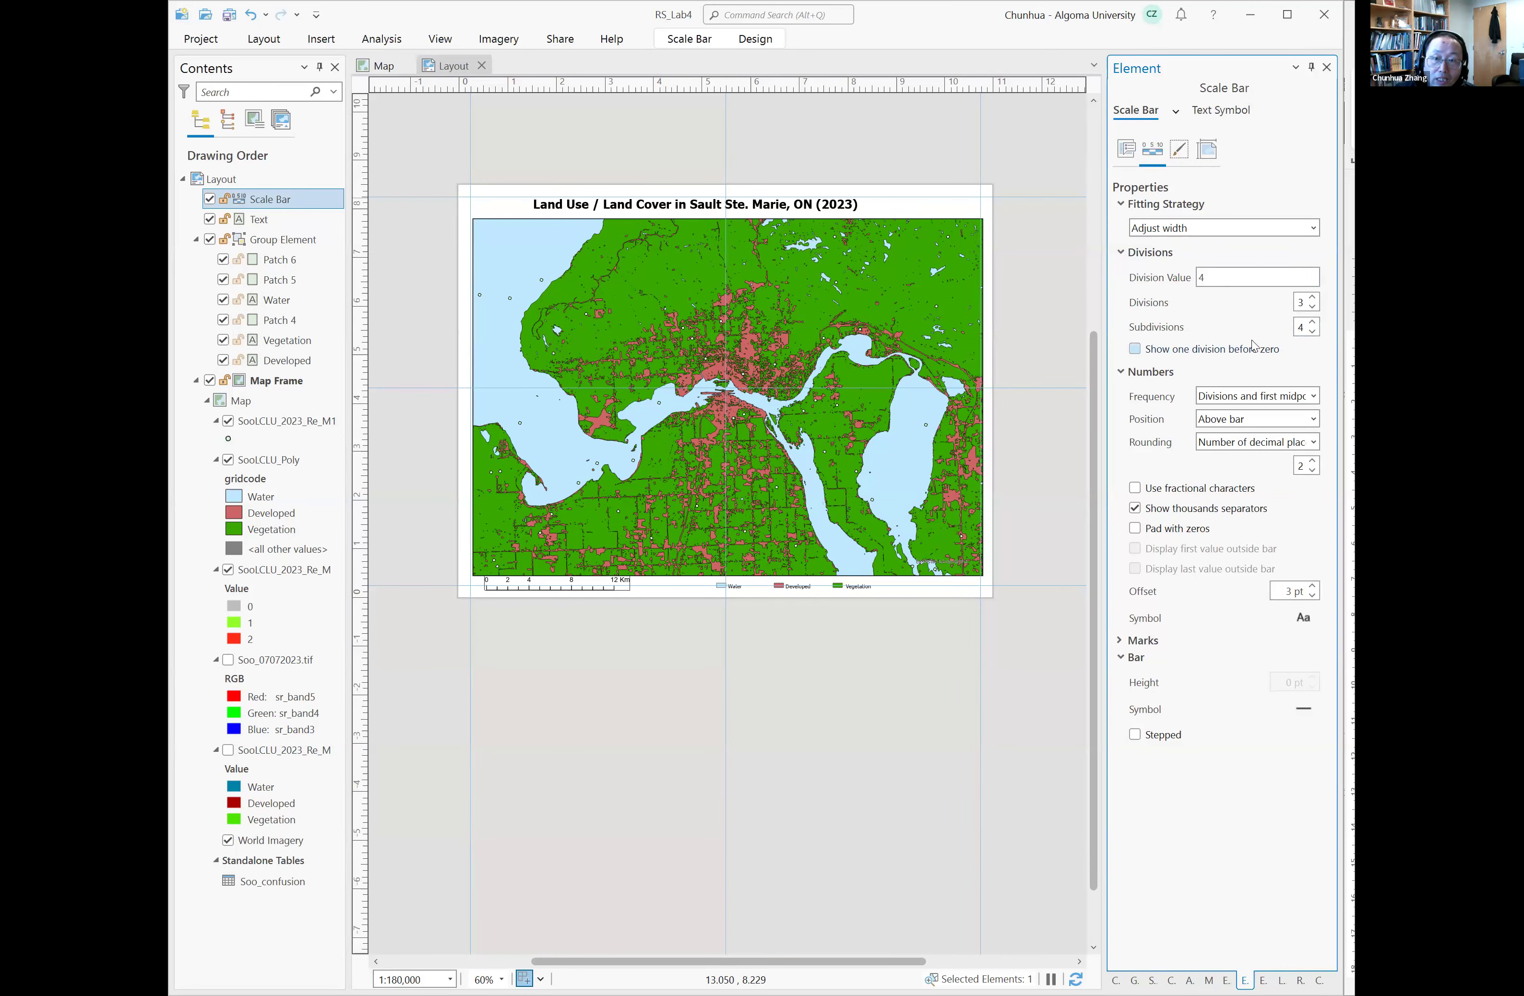
pyautogui.click(1313, 333)
pyautogui.click(1312, 332)
pyautogui.click(1313, 332)
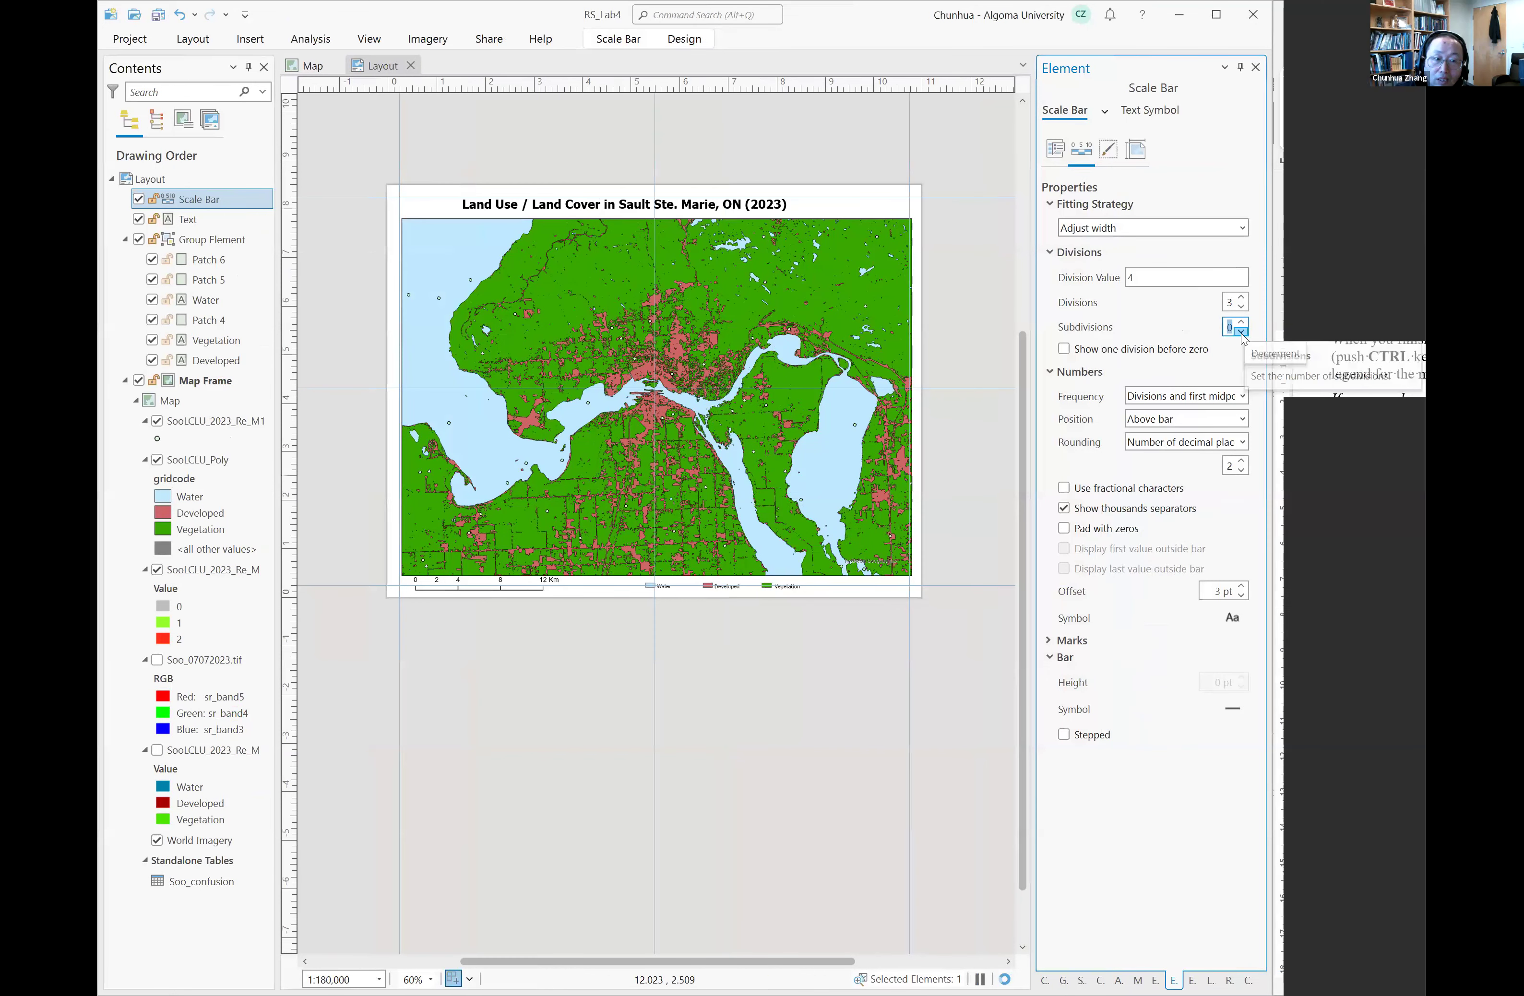
pyautogui.click(1312, 332)
pyautogui.click(1265, 349)
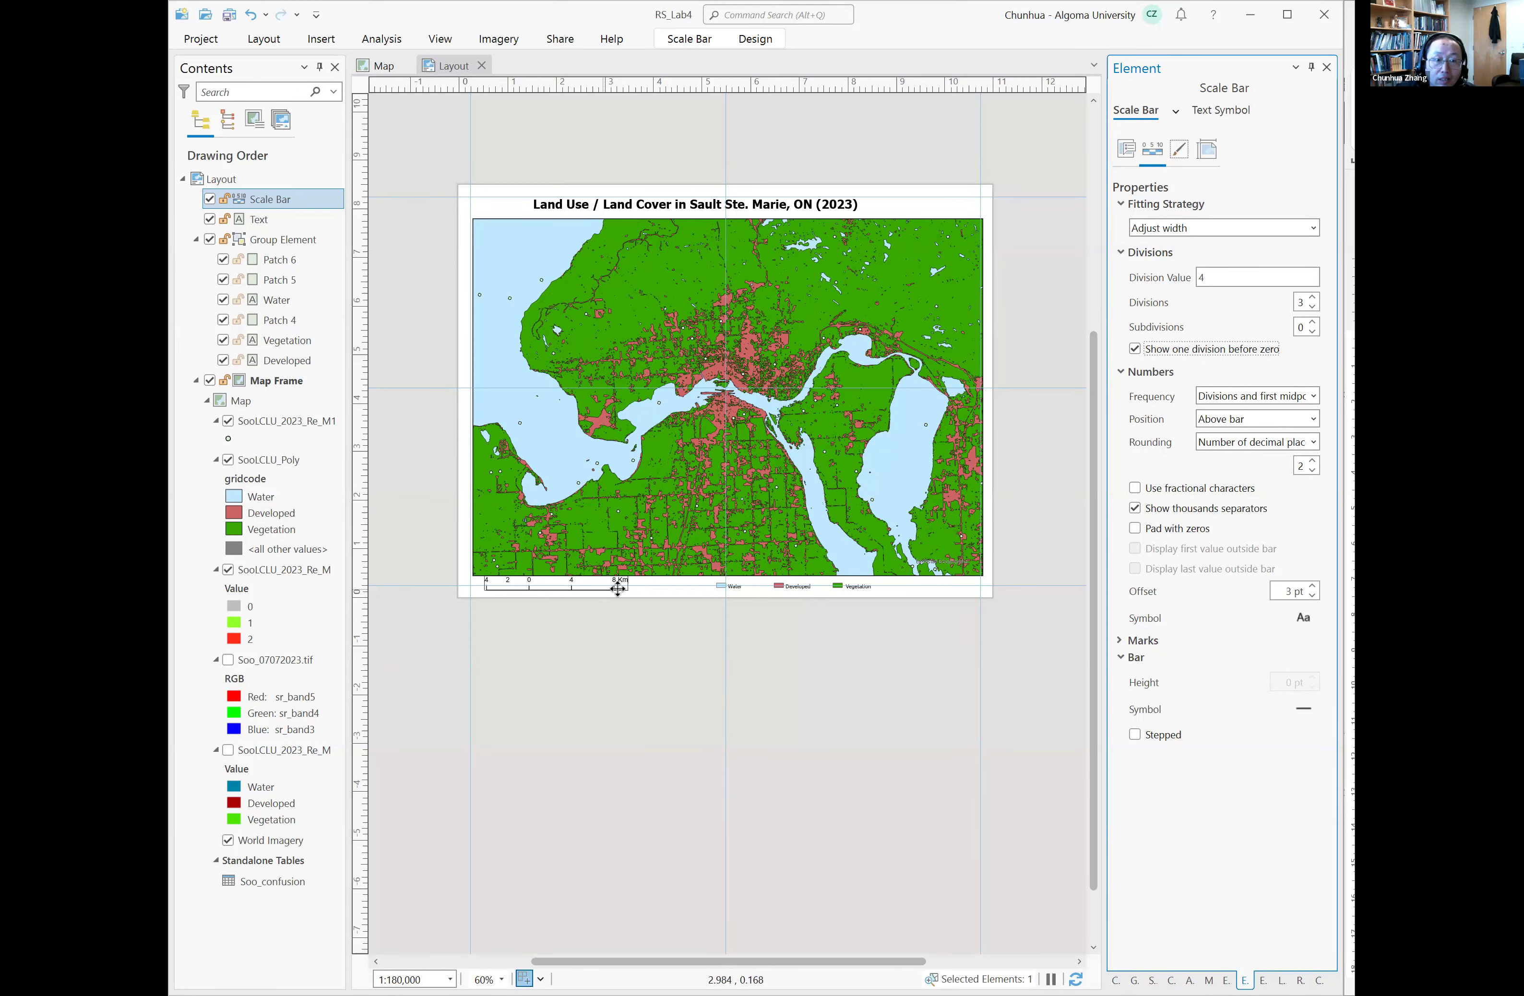
# Step: Set the scale bar's text symbol size to 8 pt and apply it
pyautogui.click(1207, 150)
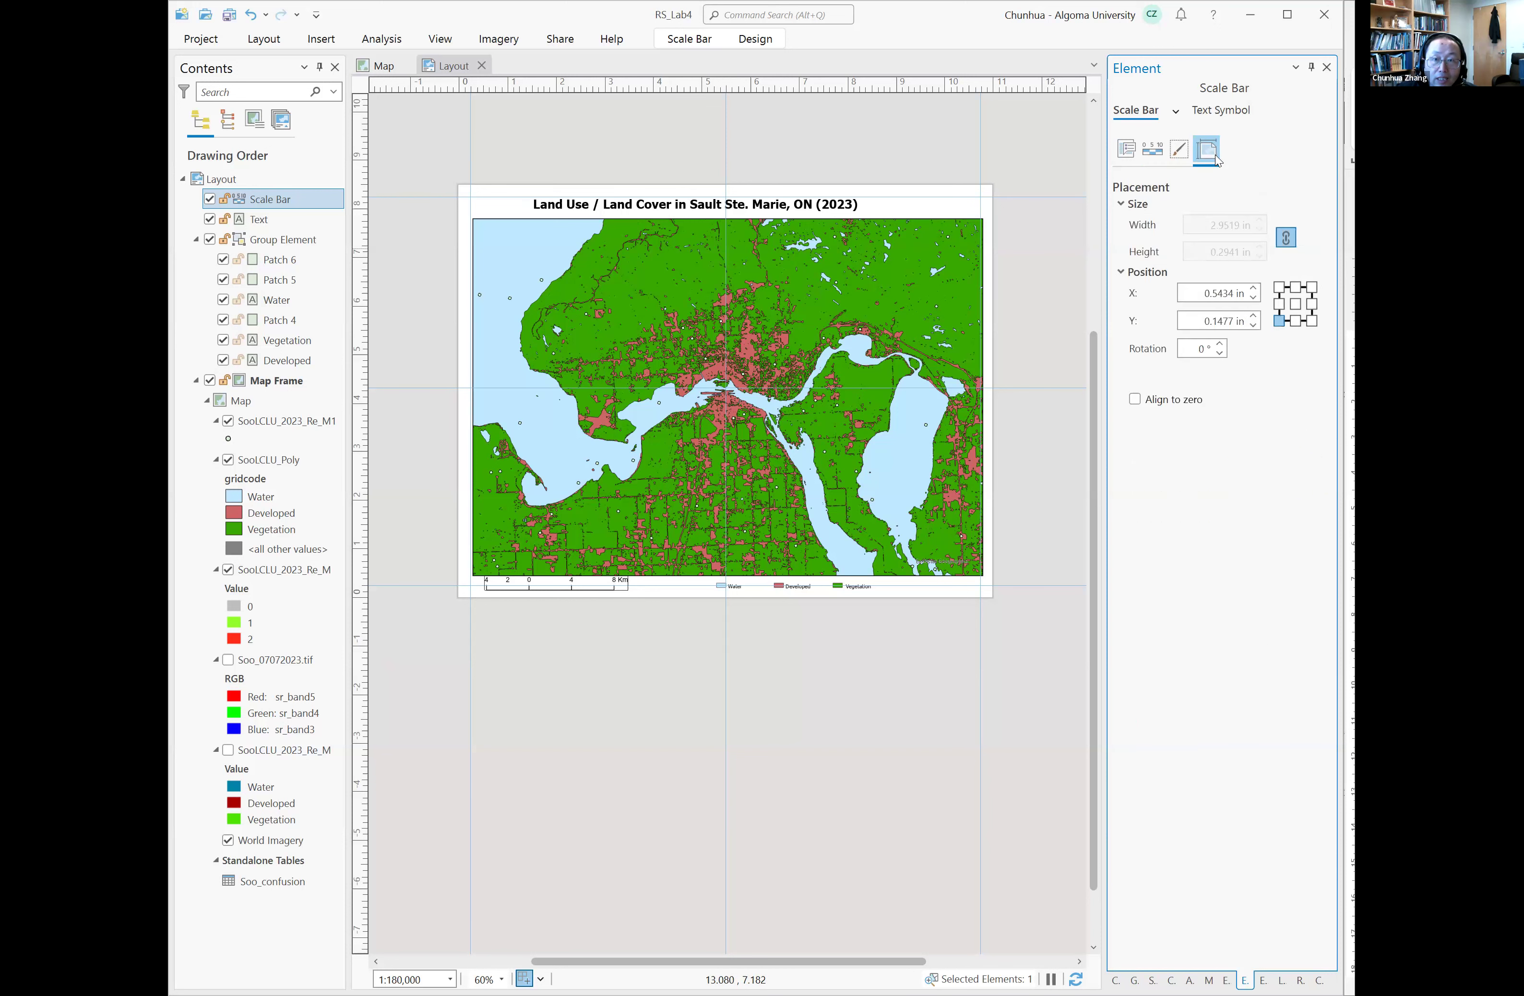
pyautogui.click(1221, 112)
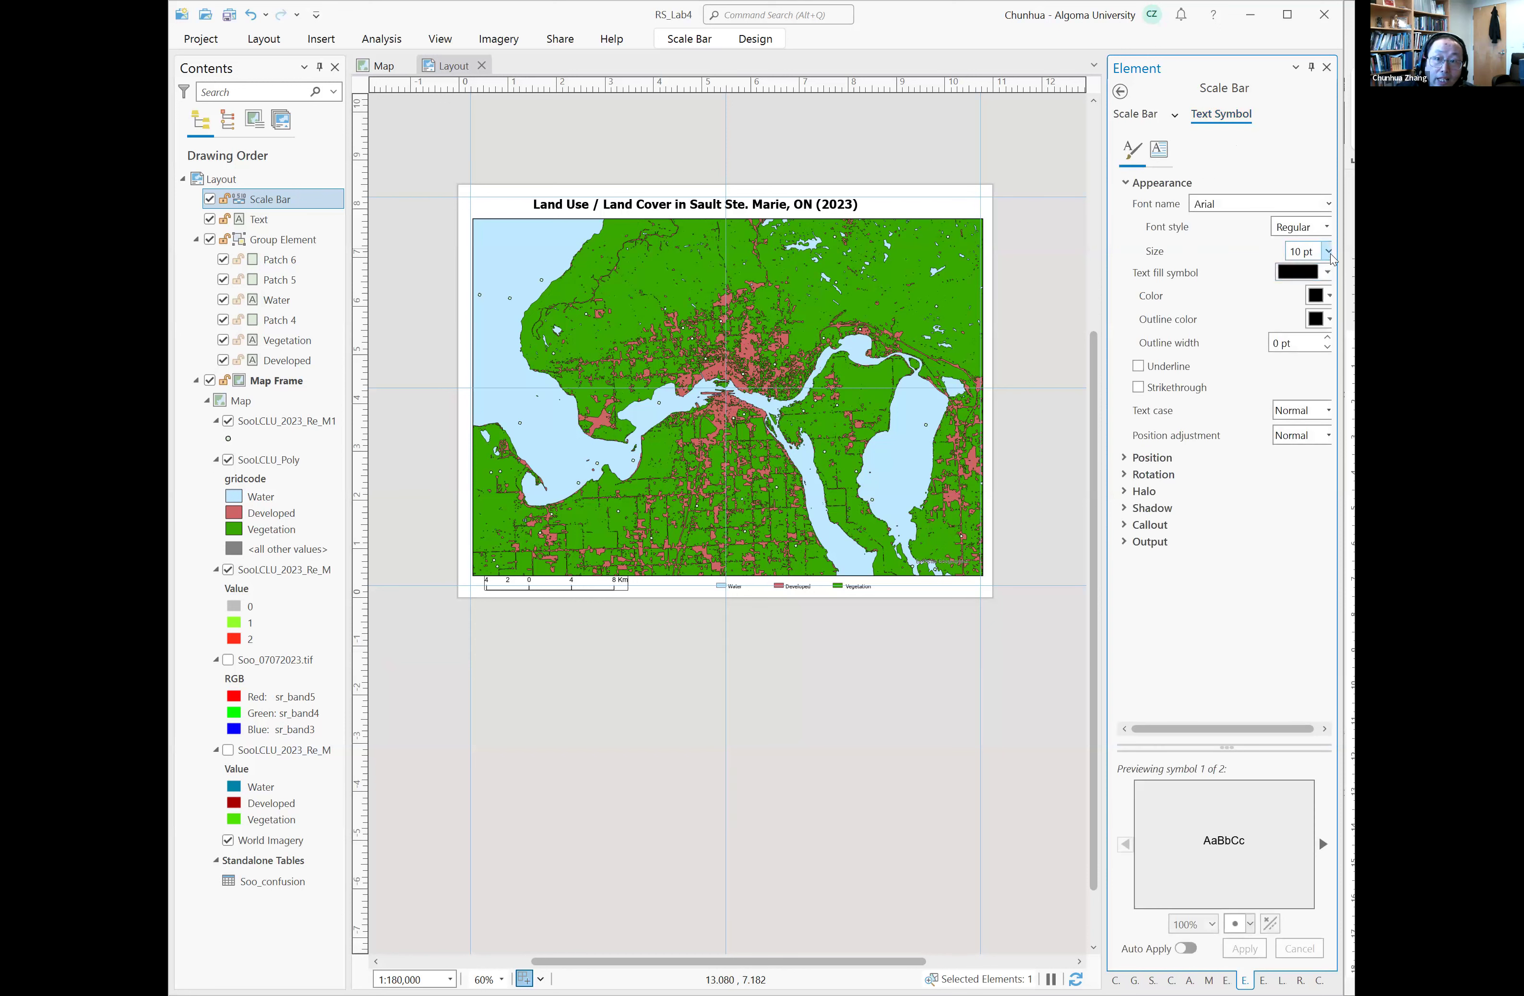
pyautogui.click(1329, 251)
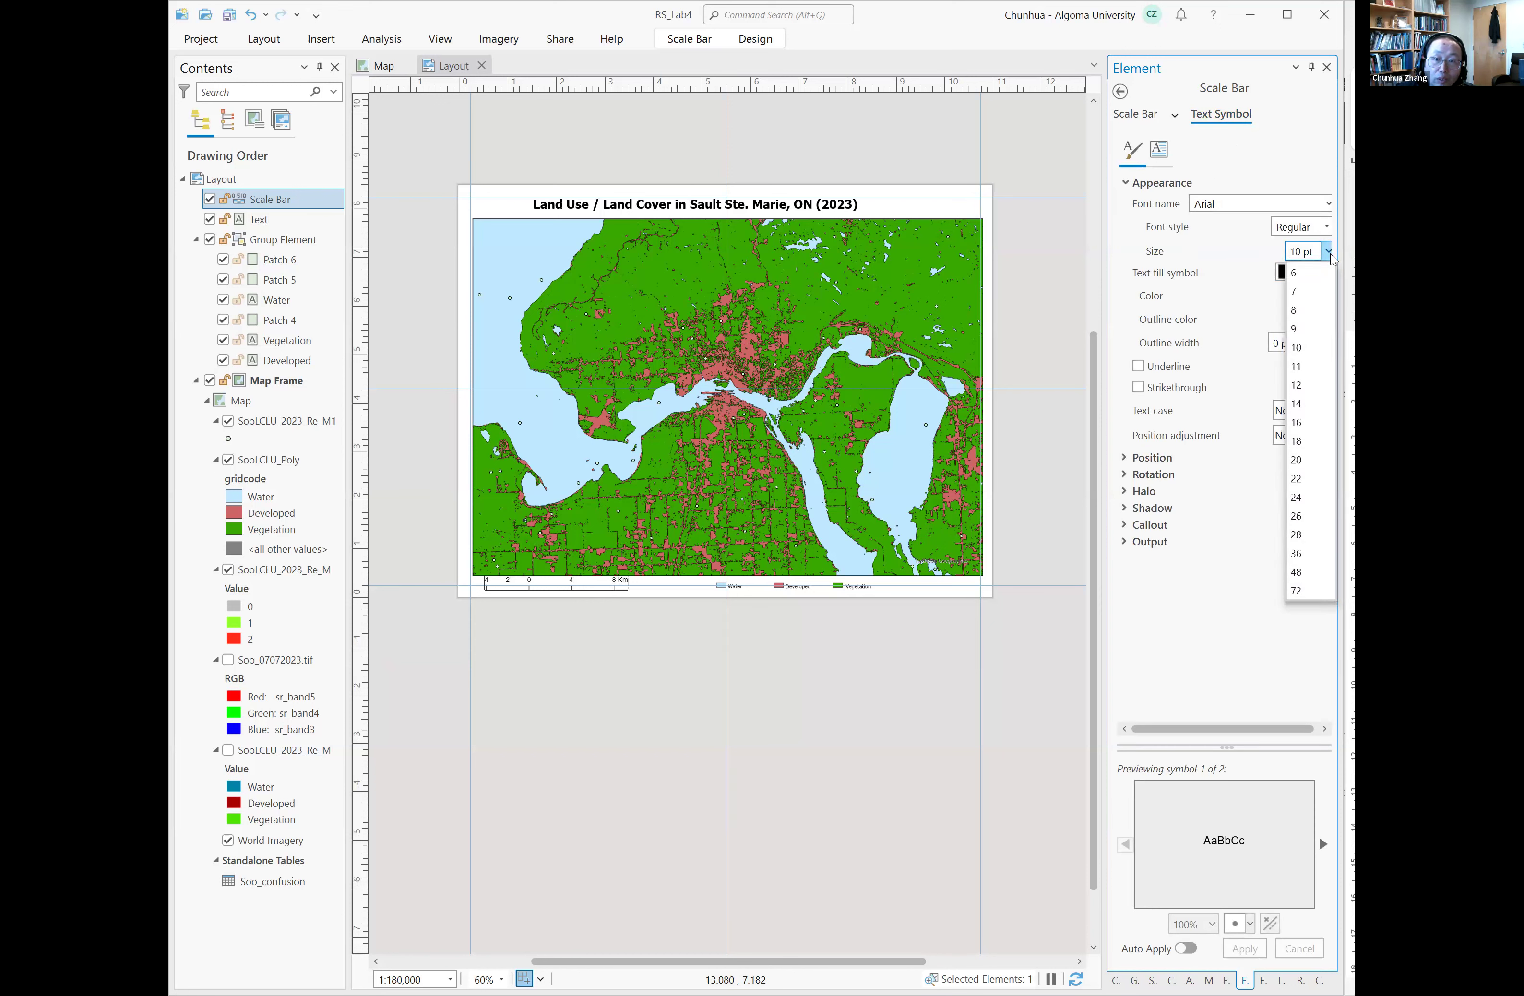
pyautogui.click(1296, 310)
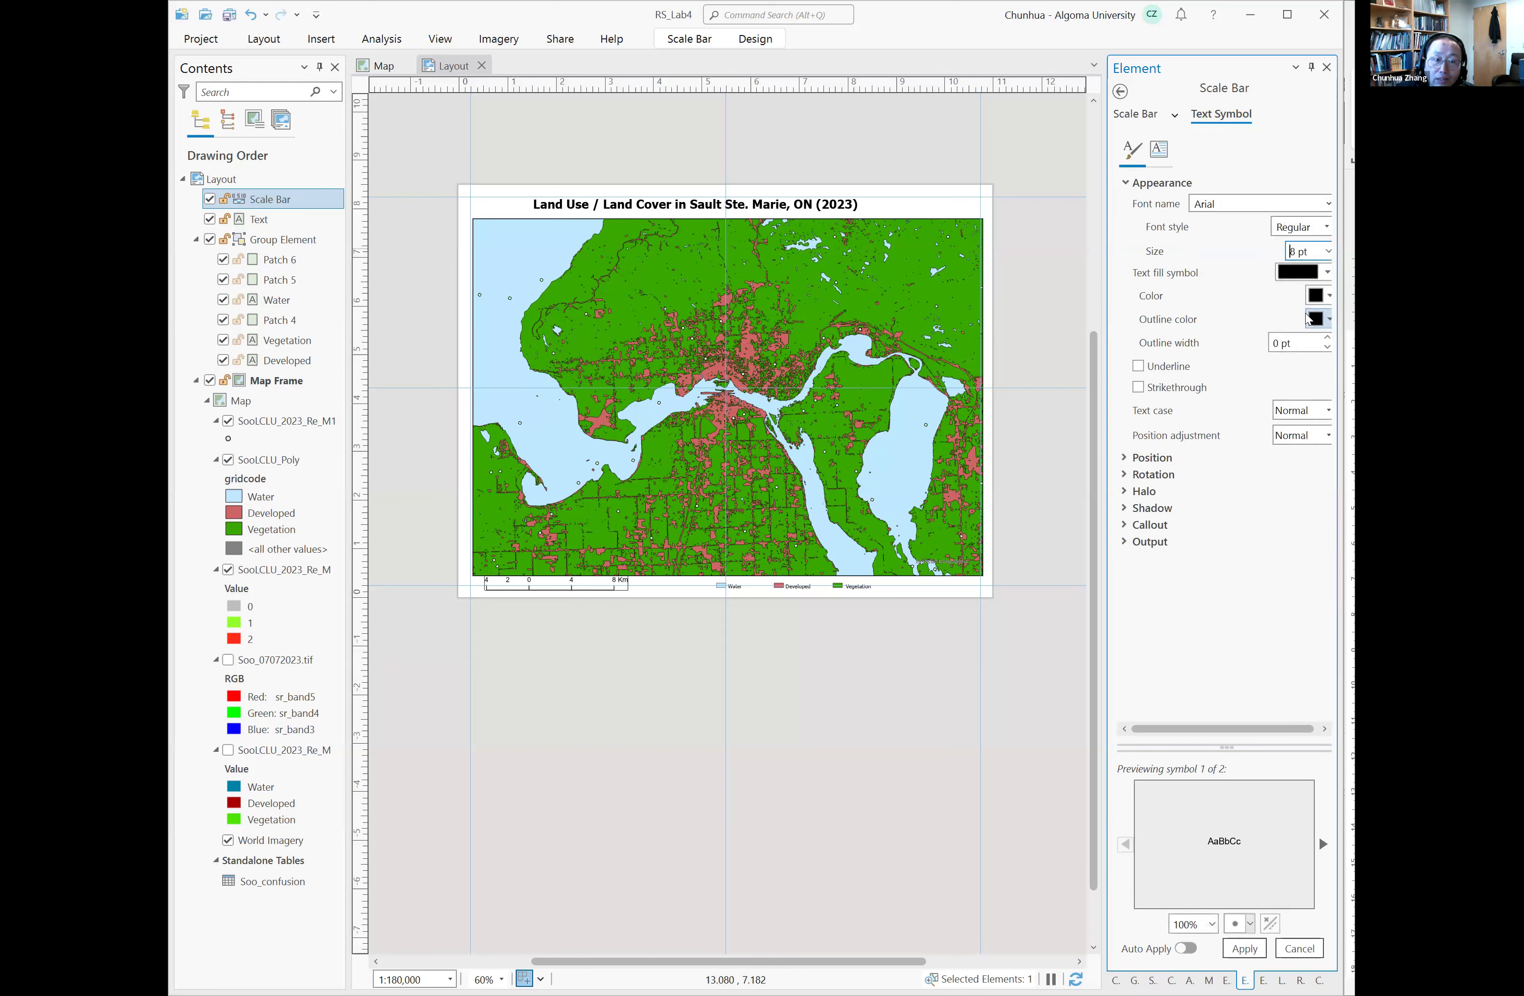
pyautogui.click(1244, 954)
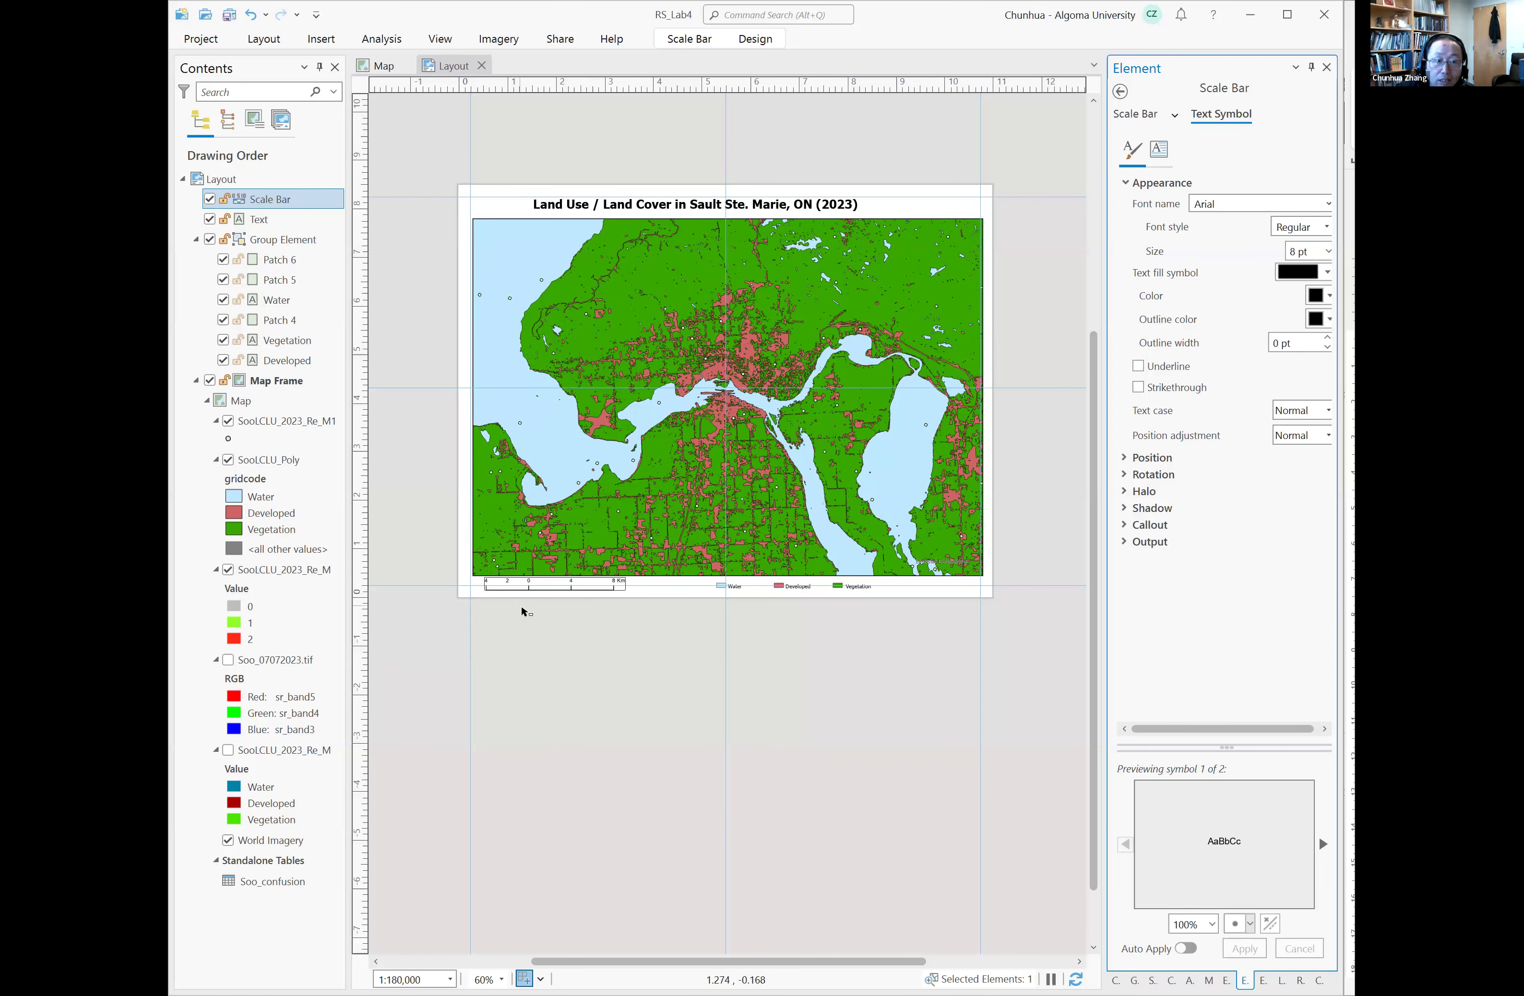
# Step: Convert the scale bar below the map to graphics
pyautogui.scroll(5, 521, 612)
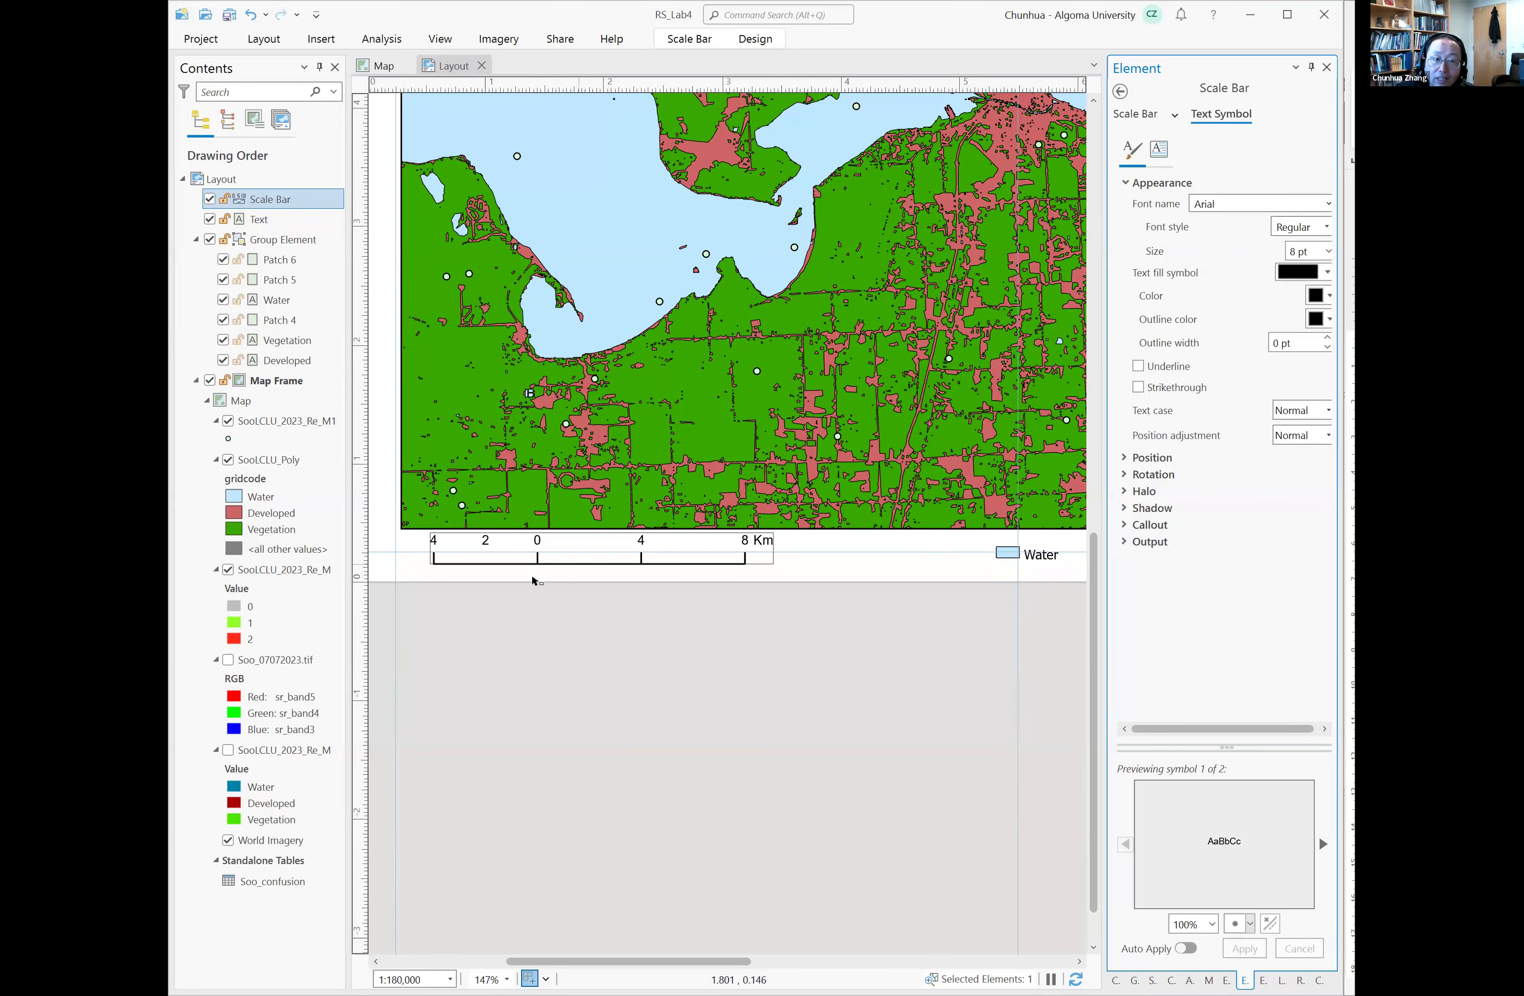
pyautogui.click(673, 562)
pyautogui.rightClick(673, 563)
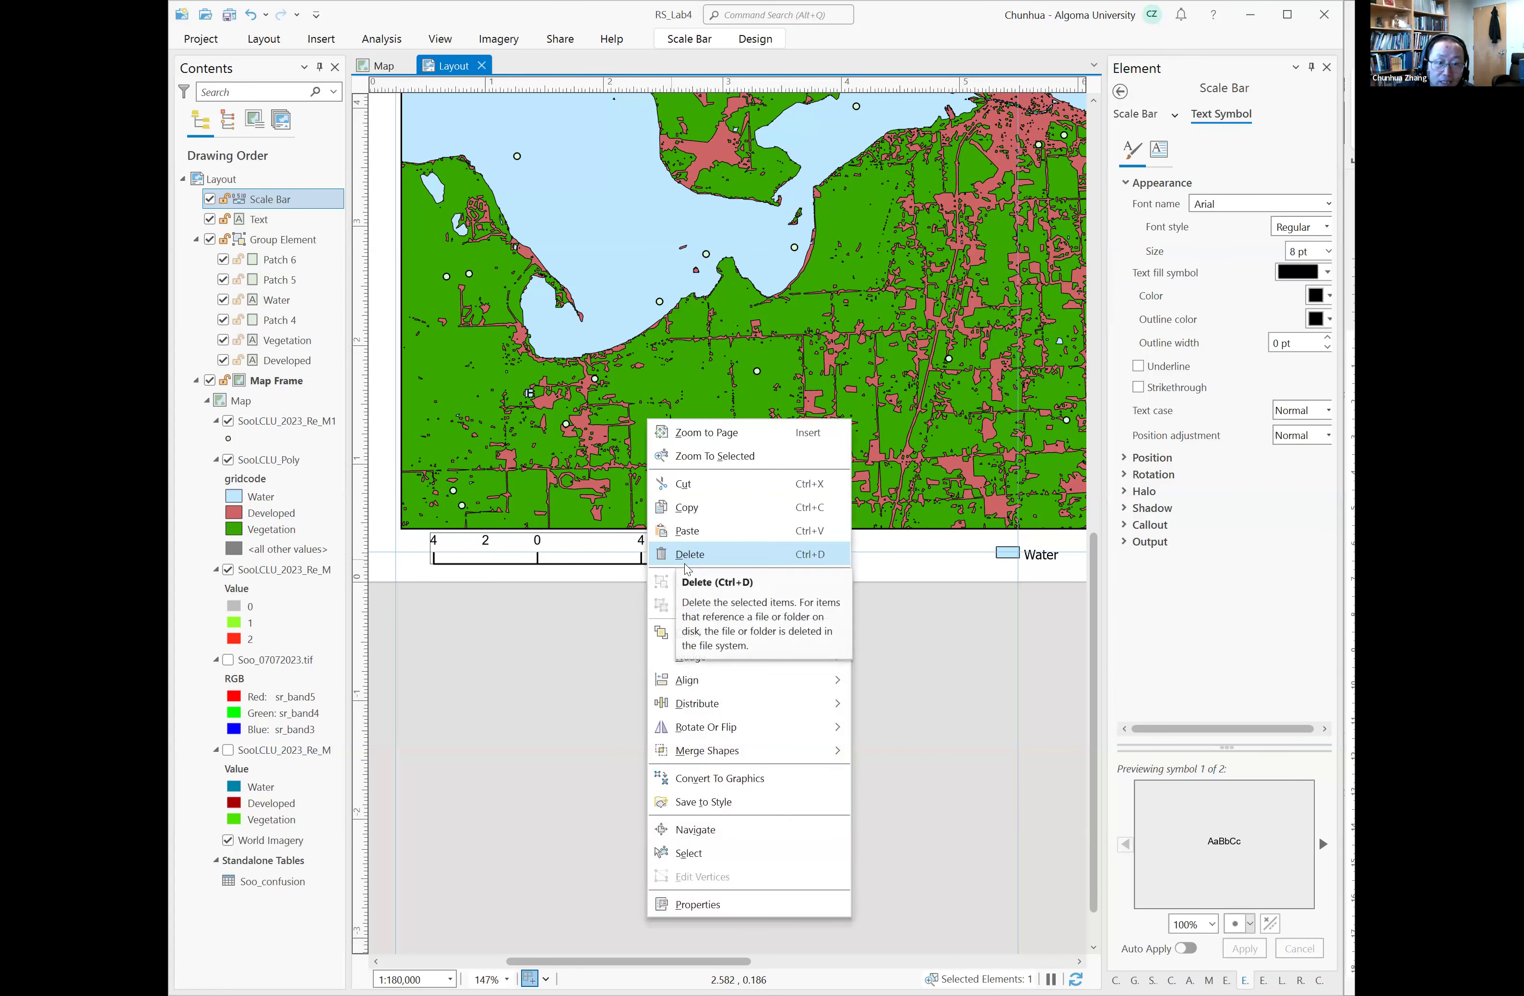
pyautogui.click(763, 780)
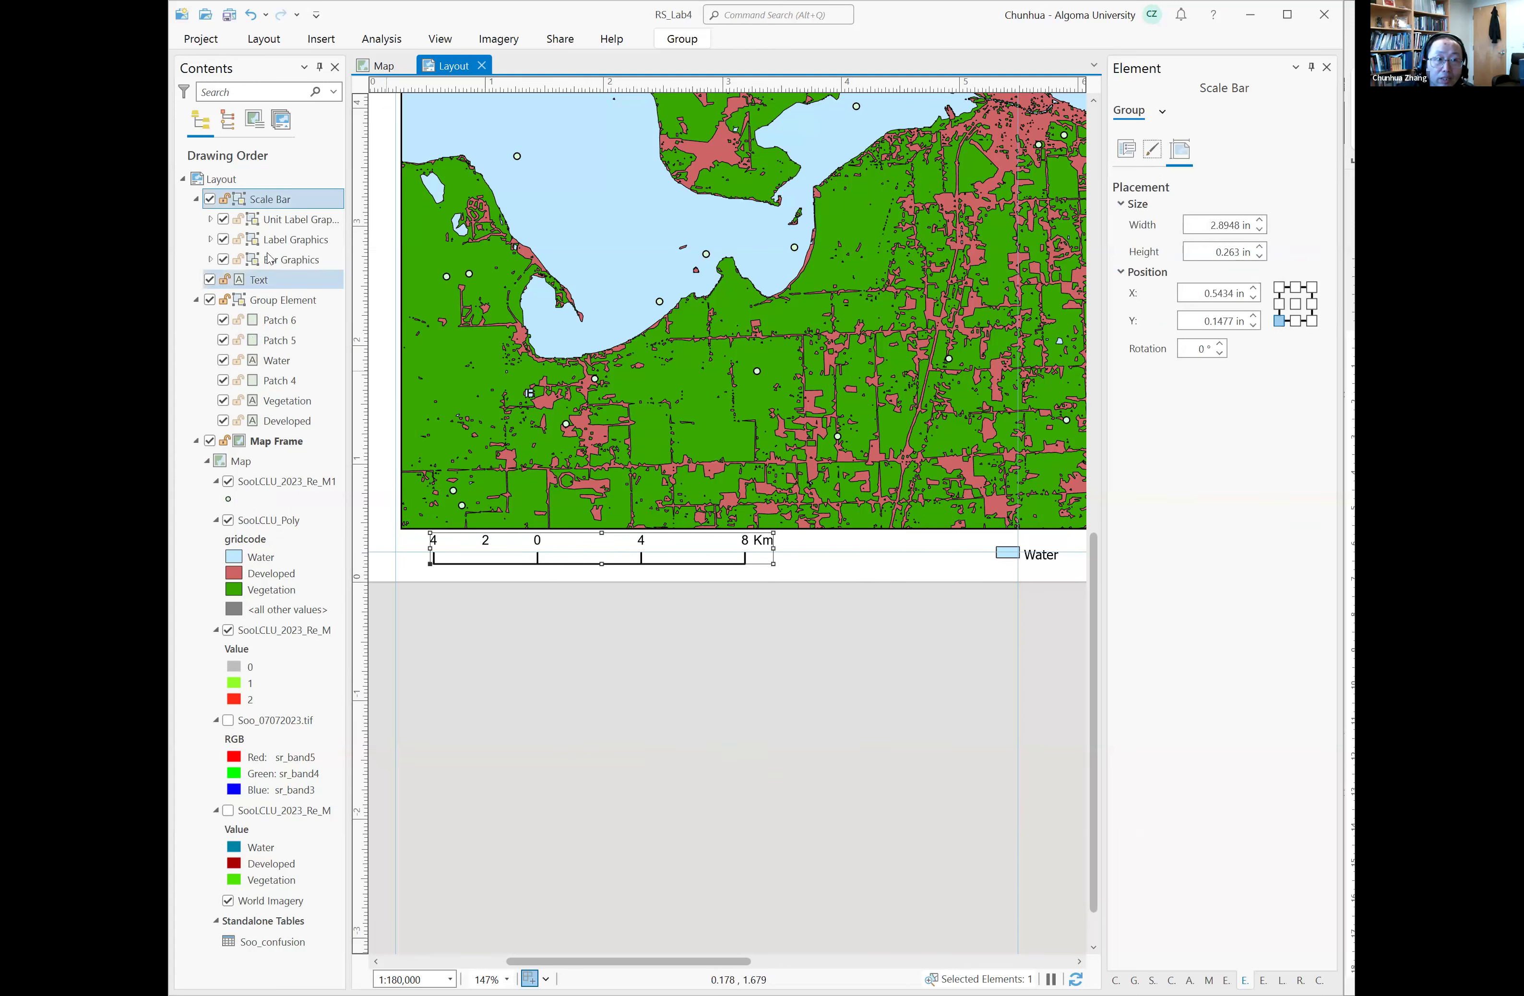
# Step: Ungroup the scale bar's unit label, label and bar graphics into individual text and line elements
pyautogui.click(539, 549)
pyautogui.click(292, 221)
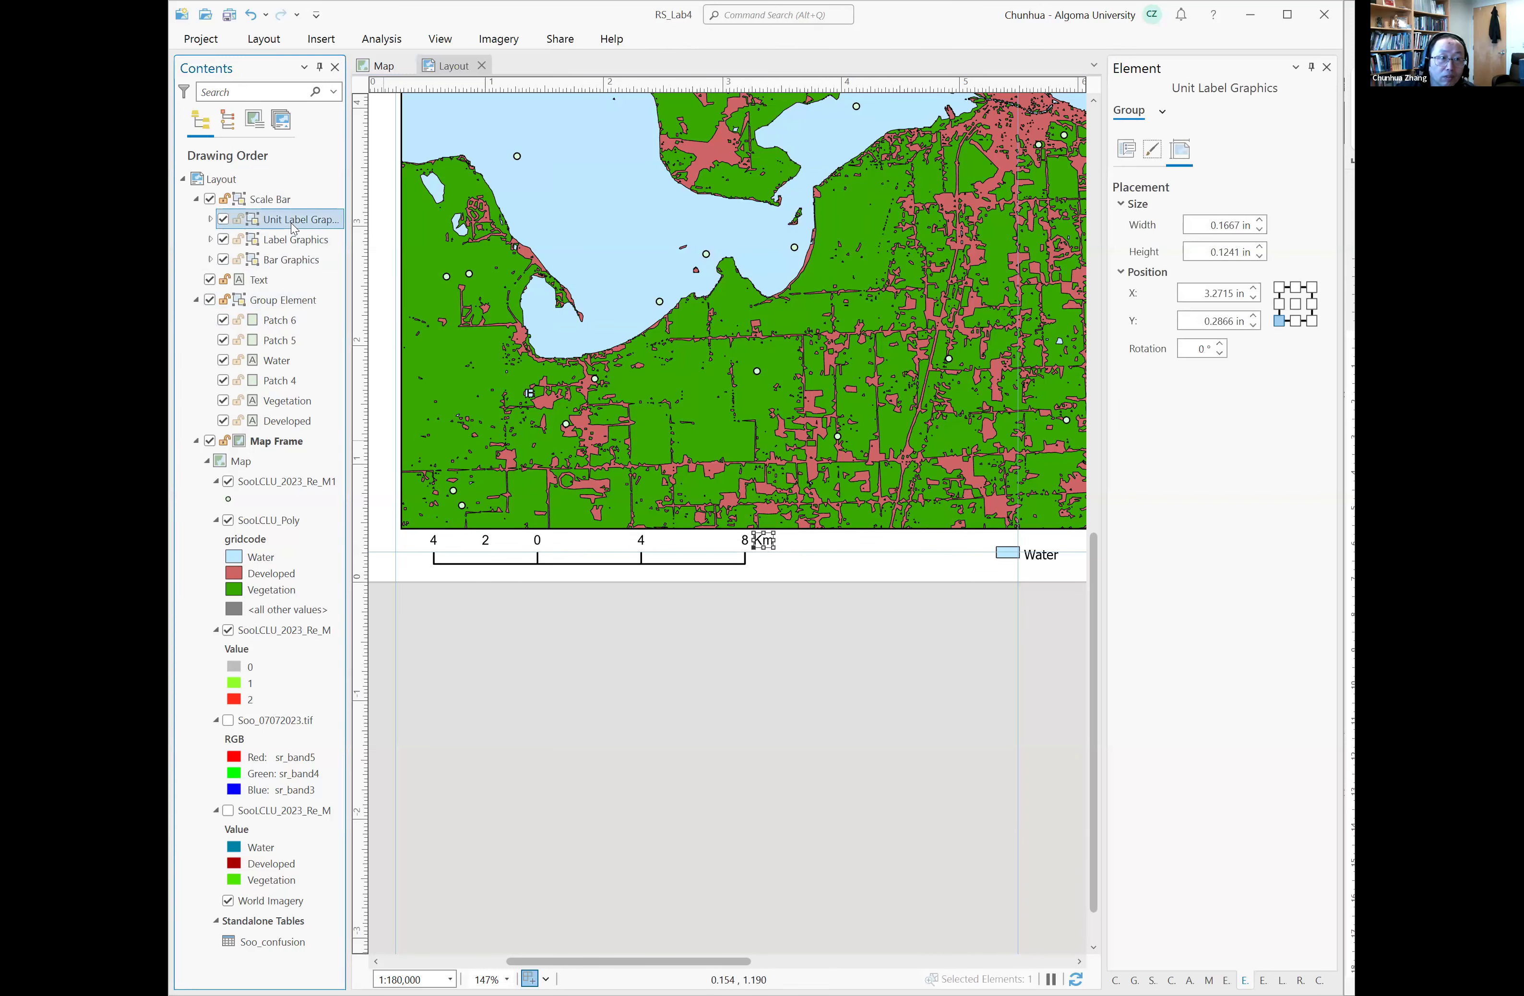
pyautogui.keyDown('shift'); pyautogui.click(302, 258); pyautogui.keyUp('shift')
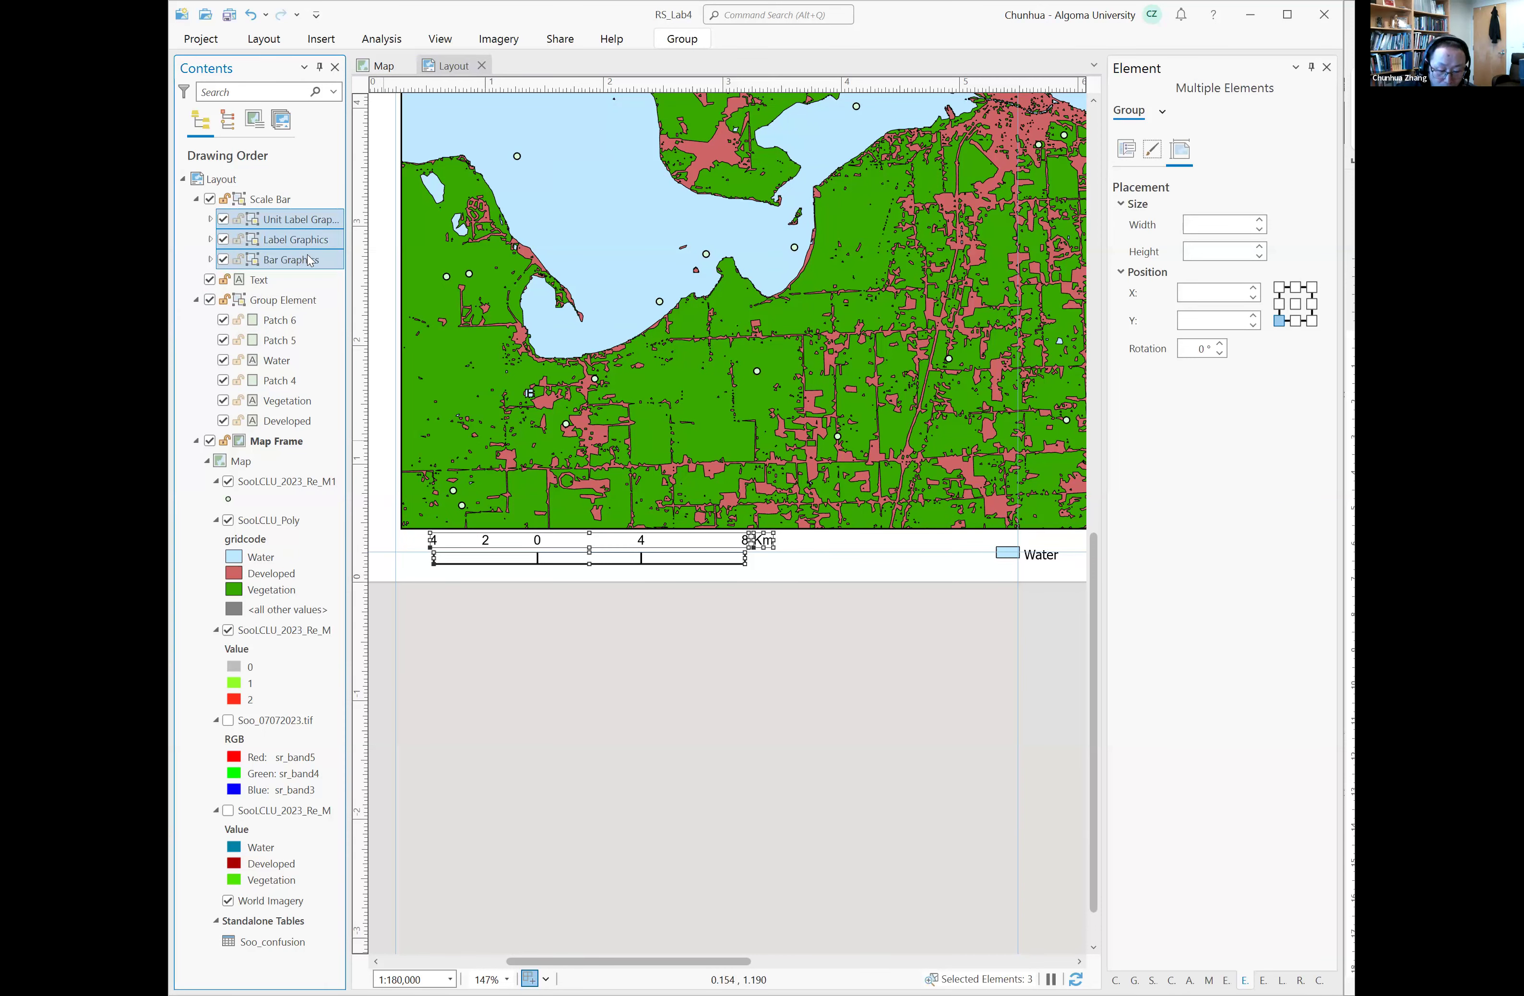
pyautogui.click(292, 217)
pyautogui.keyDown('shift'); pyautogui.click(295, 257); pyautogui.keyUp('shift')
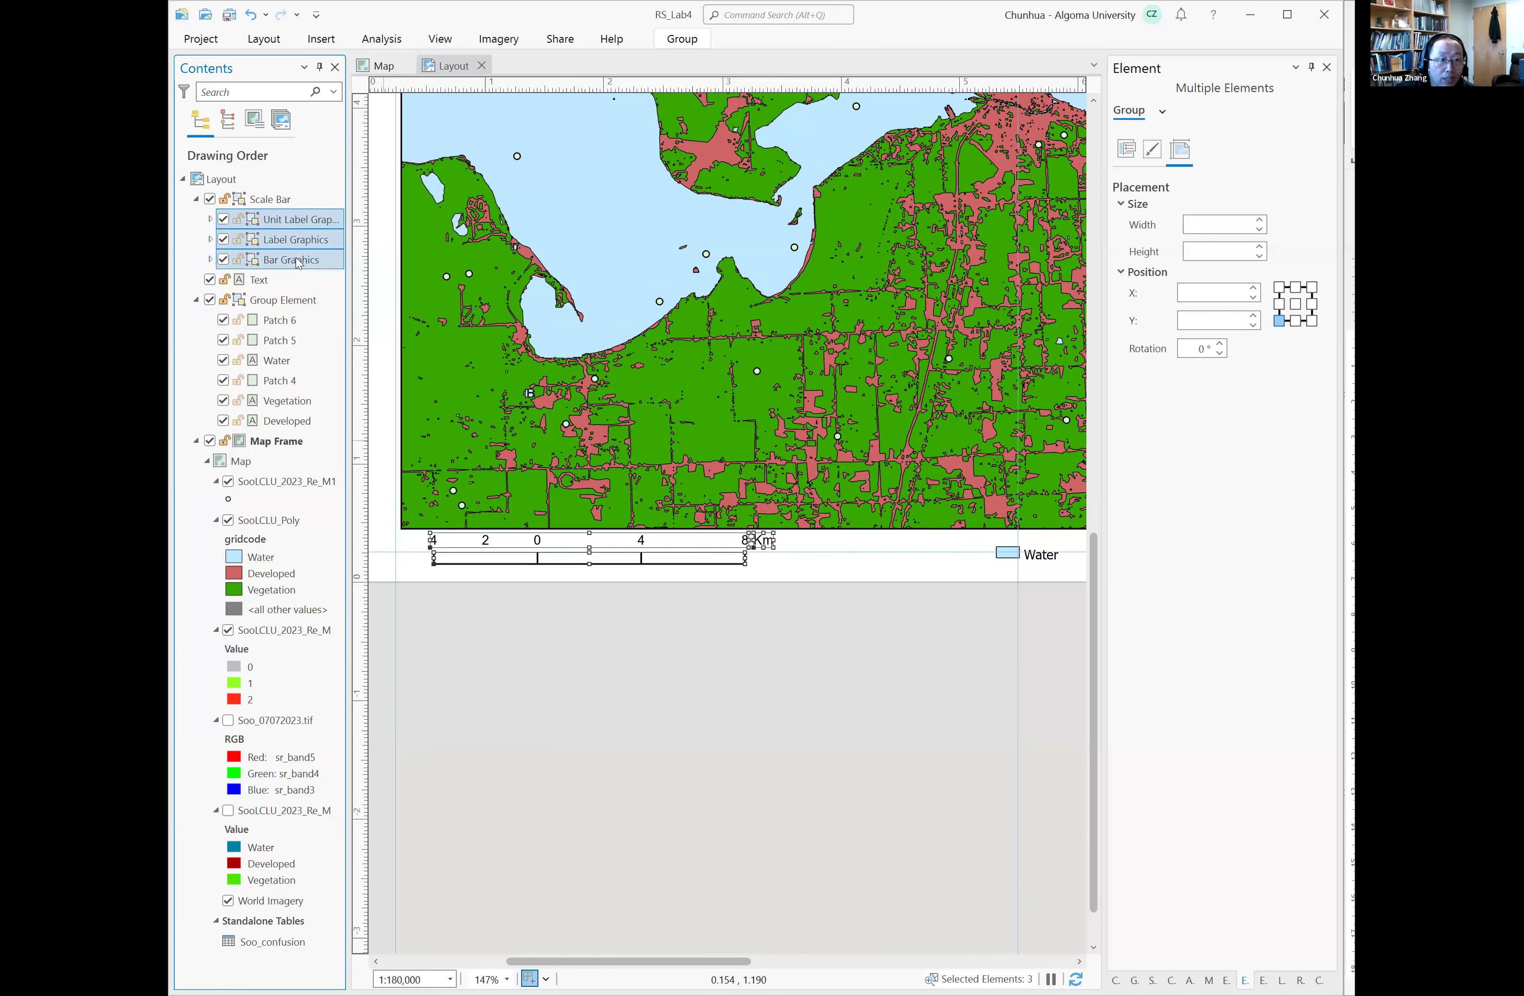
pyautogui.rightClick(290, 218)
pyautogui.click(366, 406)
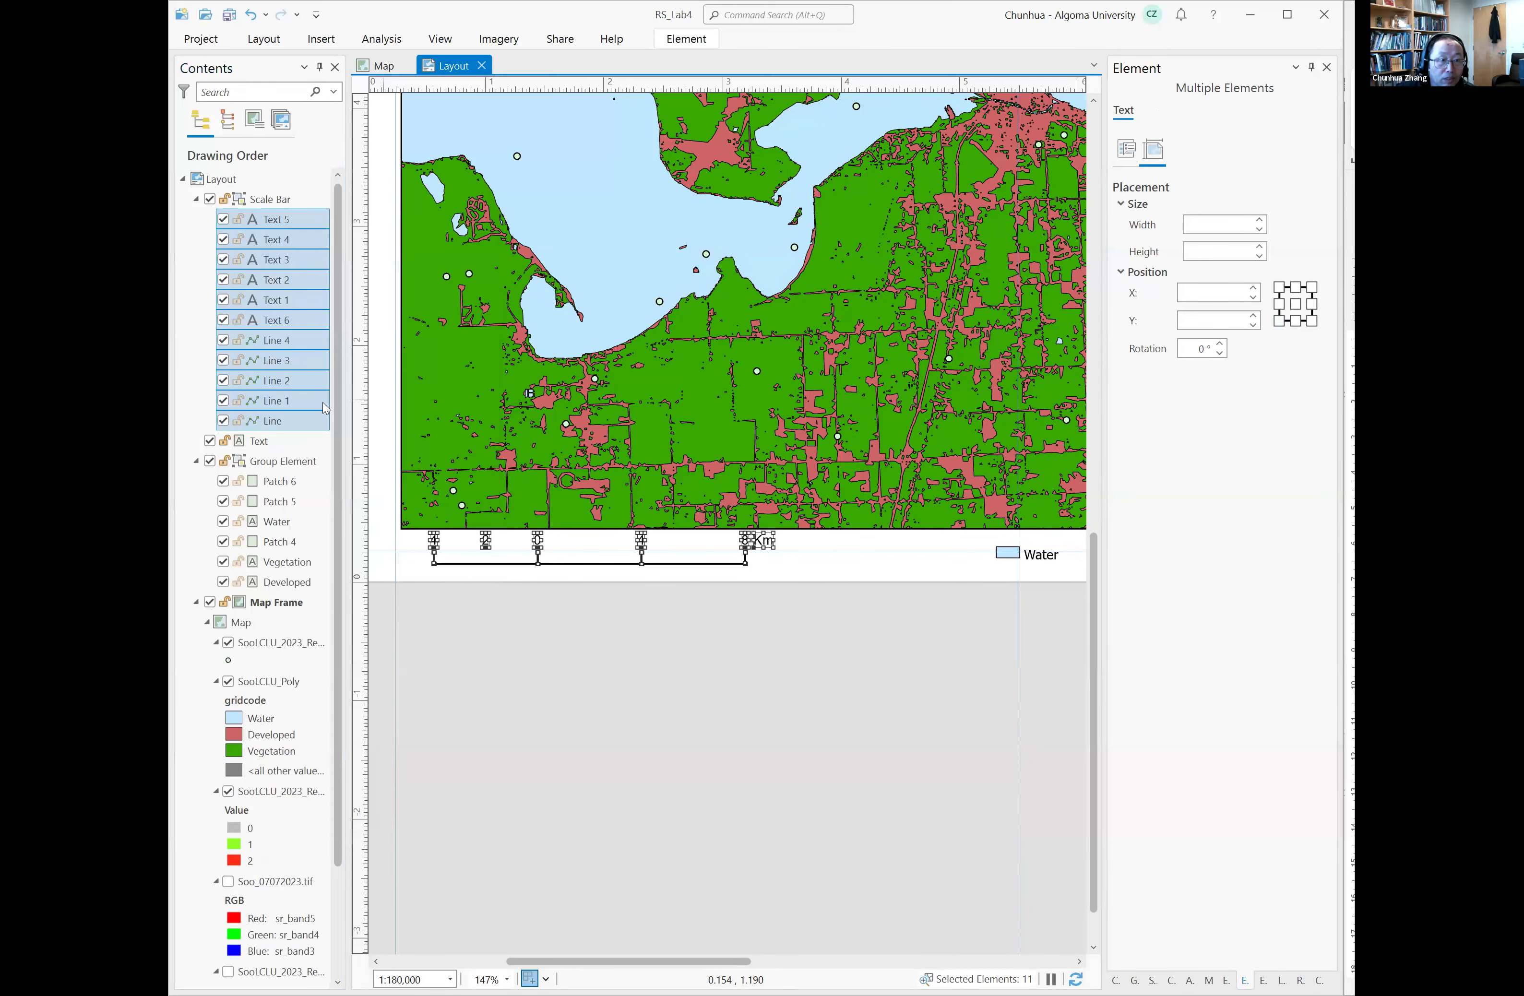
# Step: Find the scale bar's text element for the midpoint label "2" and delete it
pyautogui.click(285, 224)
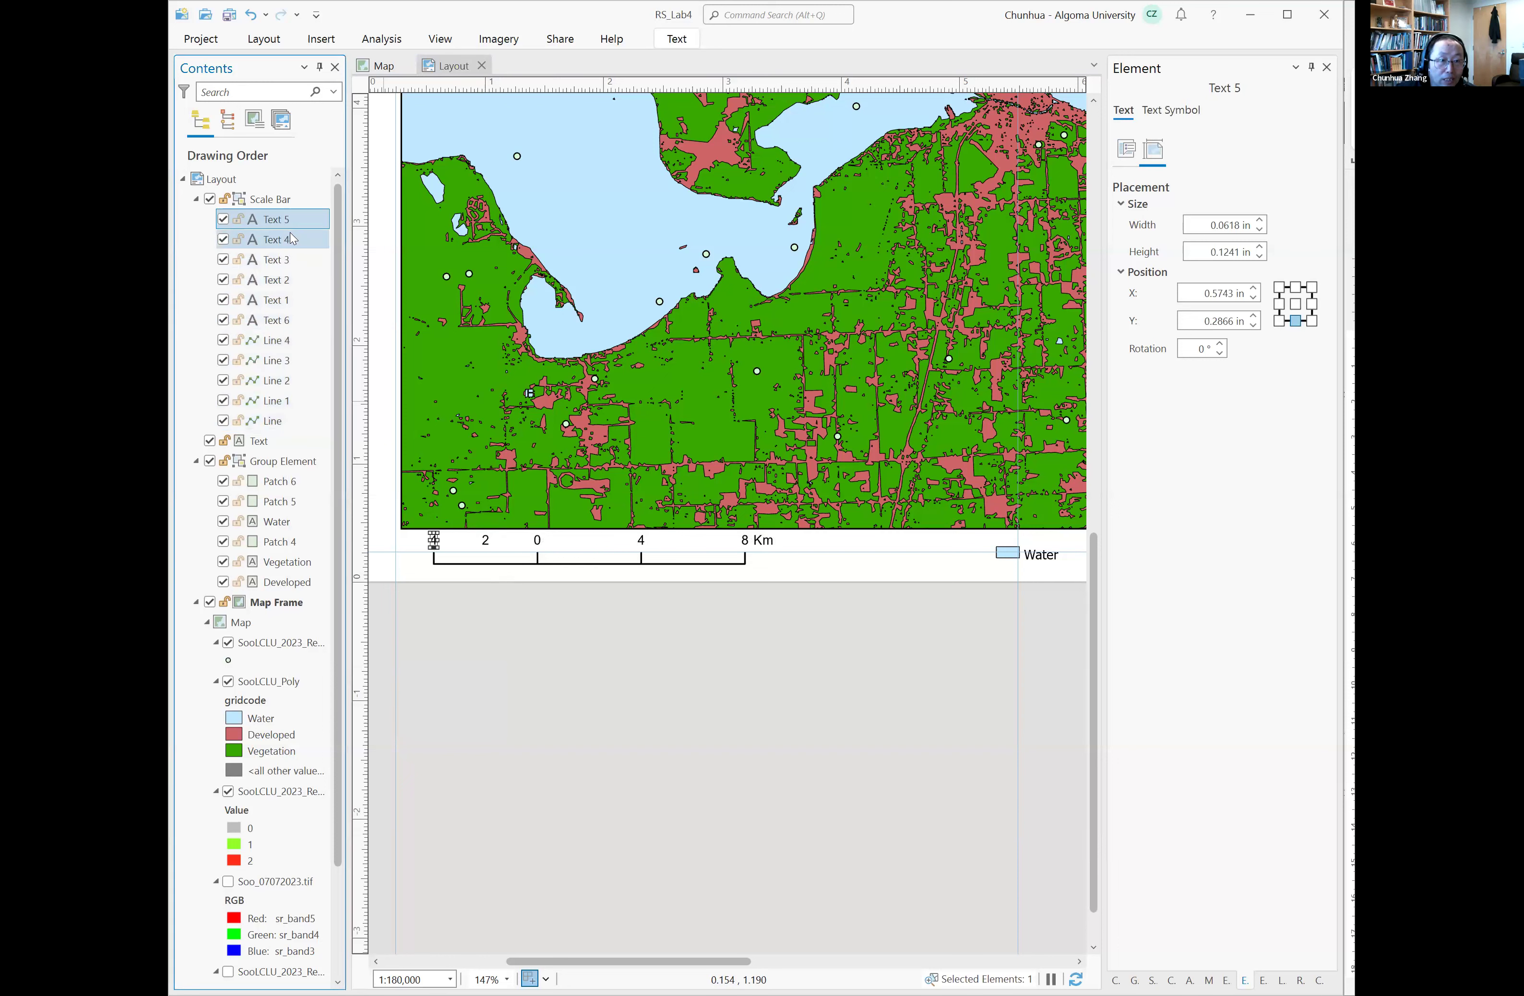
pyautogui.click(289, 242)
pyautogui.click(288, 258)
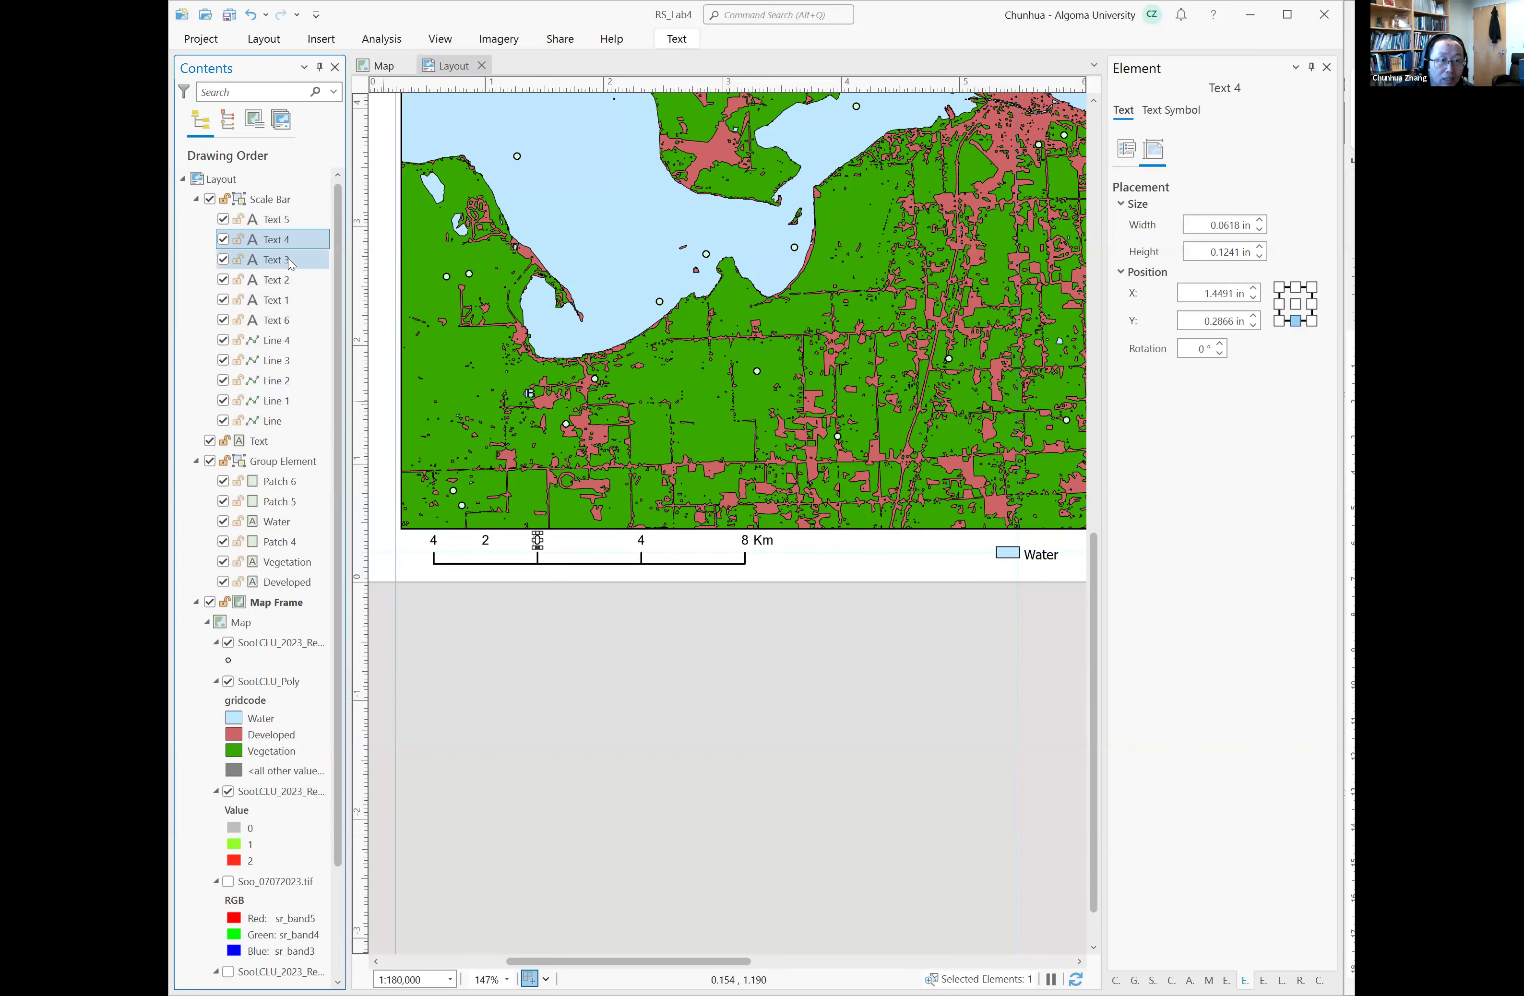
pyautogui.click(291, 281)
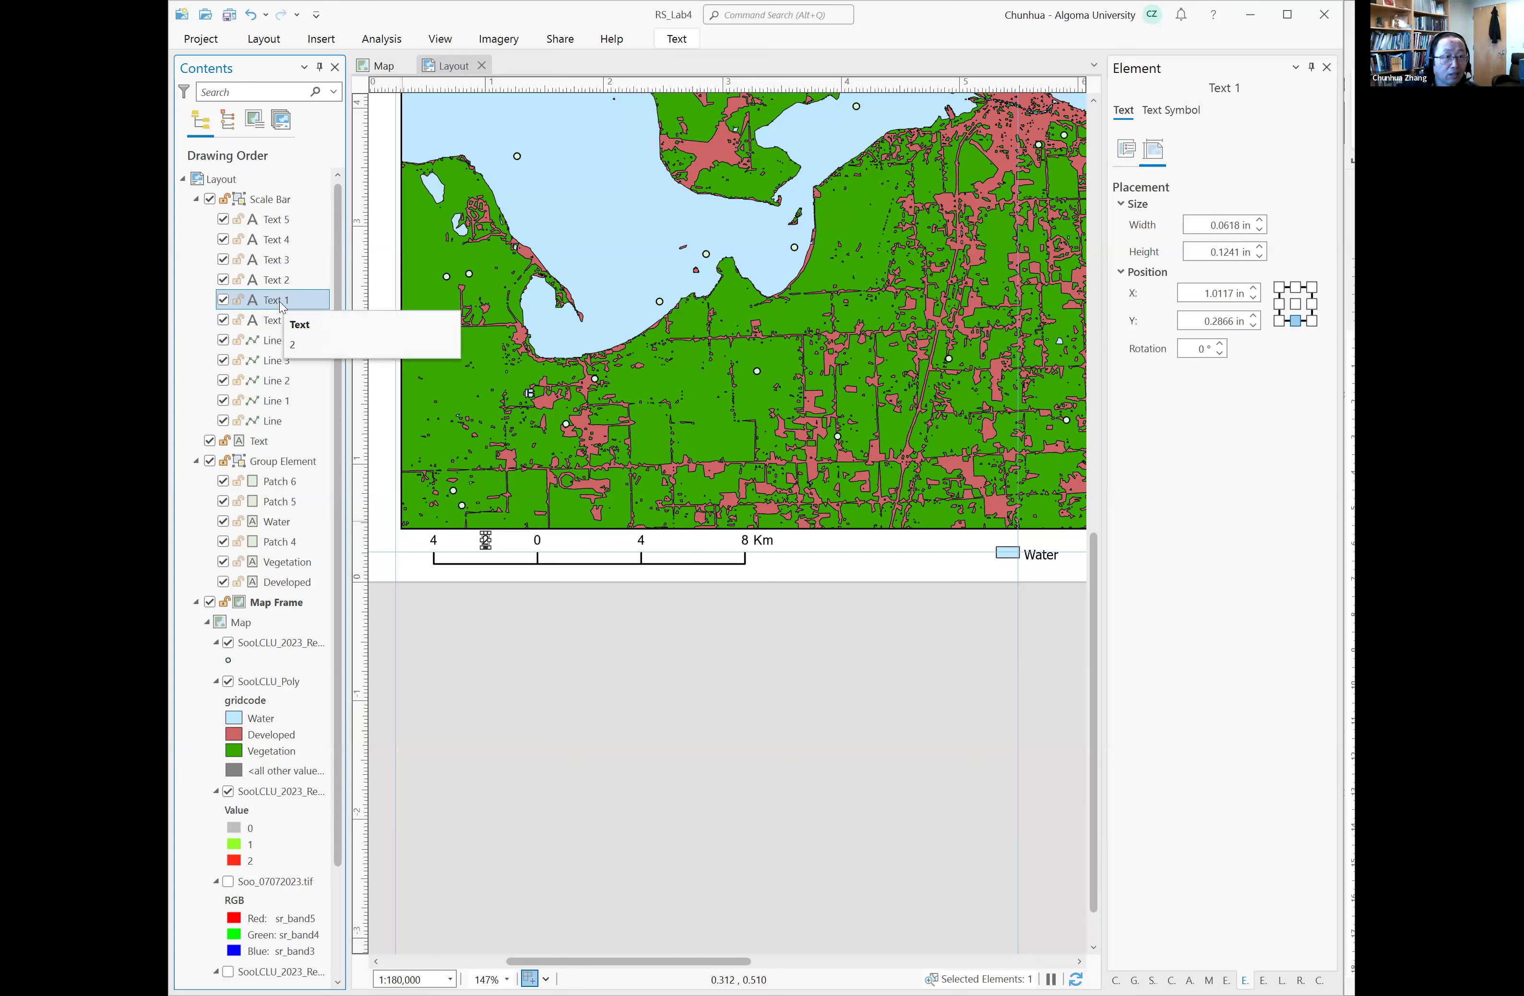
pyautogui.press('Delete')
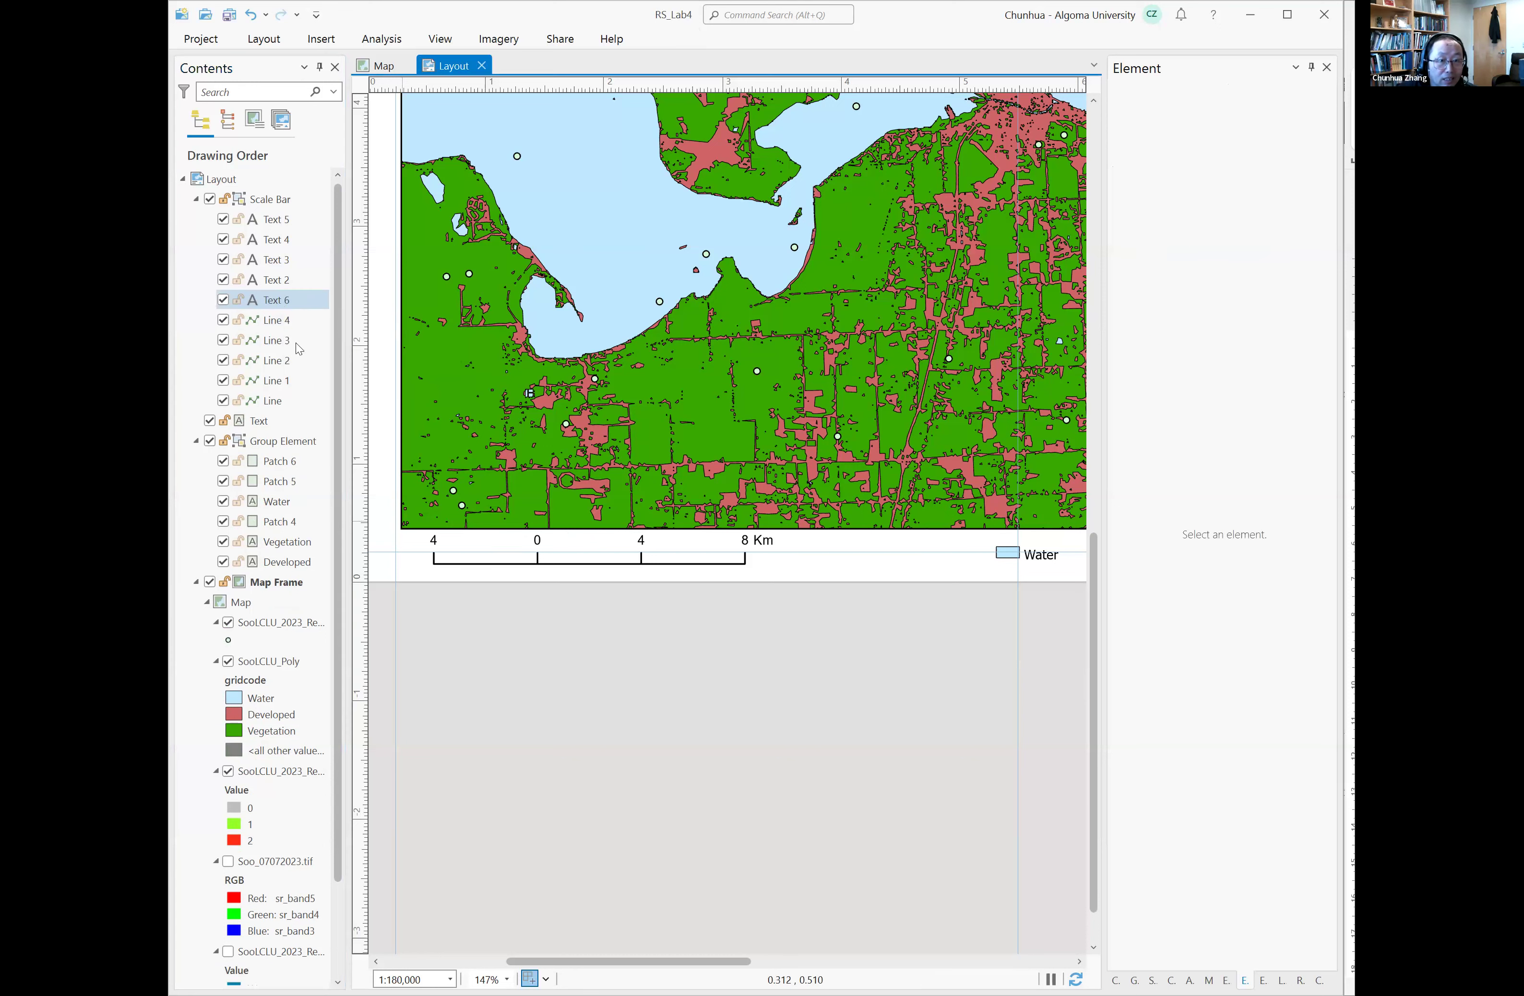
# Step: Group all remaining text and line elements of the scale bar into one element
pyautogui.click(272, 401)
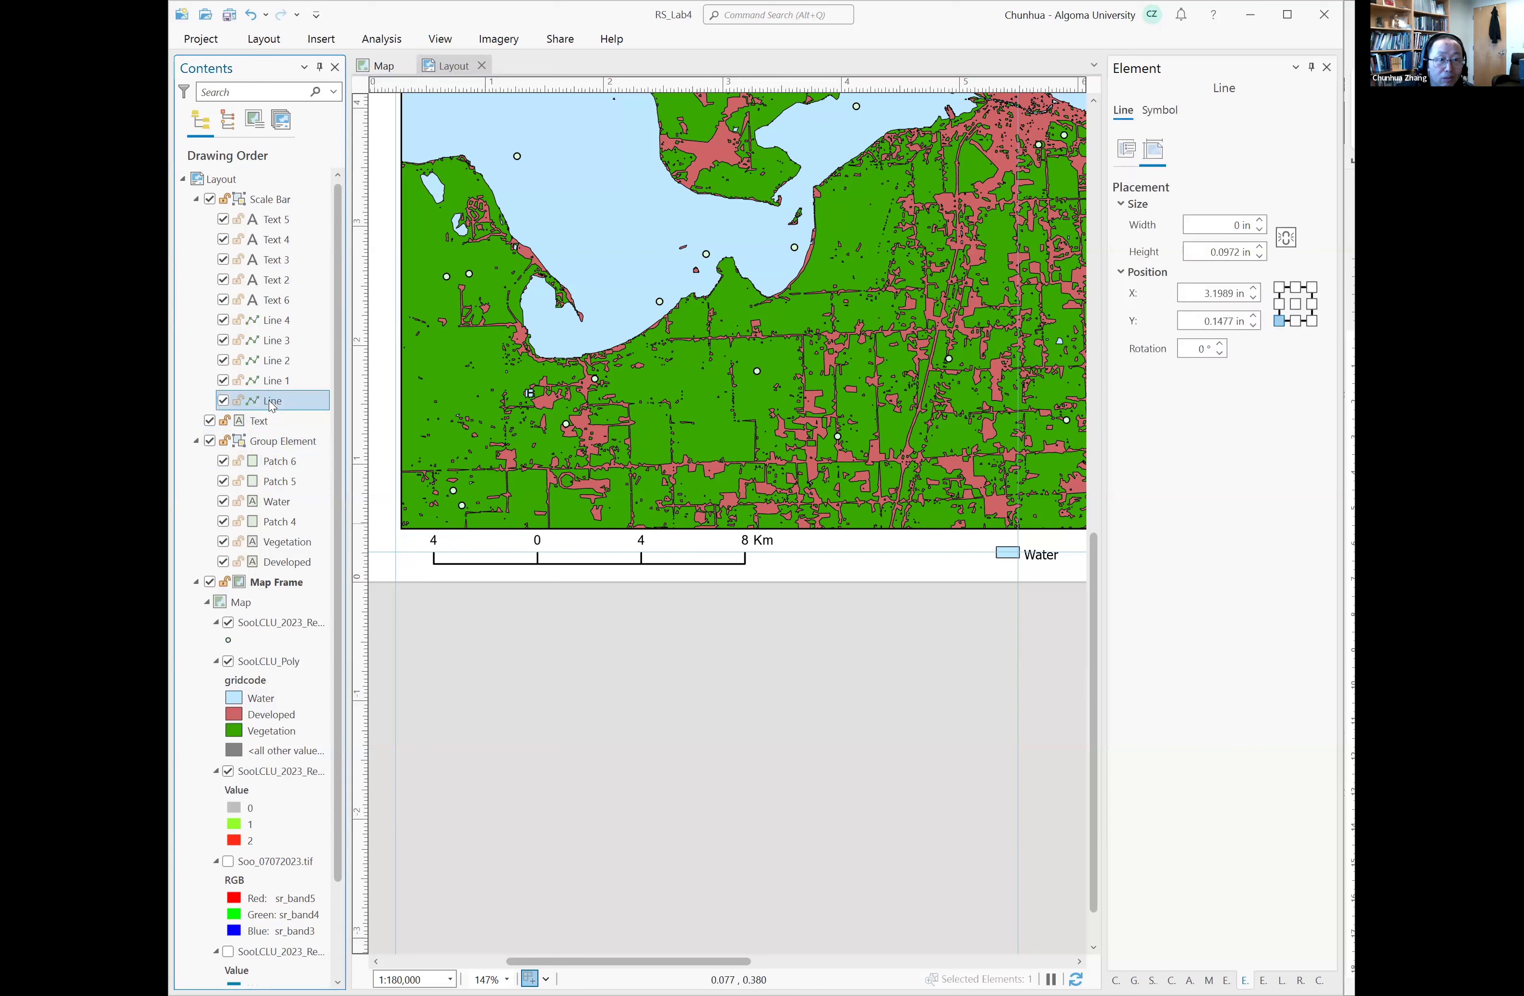
pyautogui.keyDown('shift'); pyautogui.click(285, 224); pyautogui.keyUp('shift')
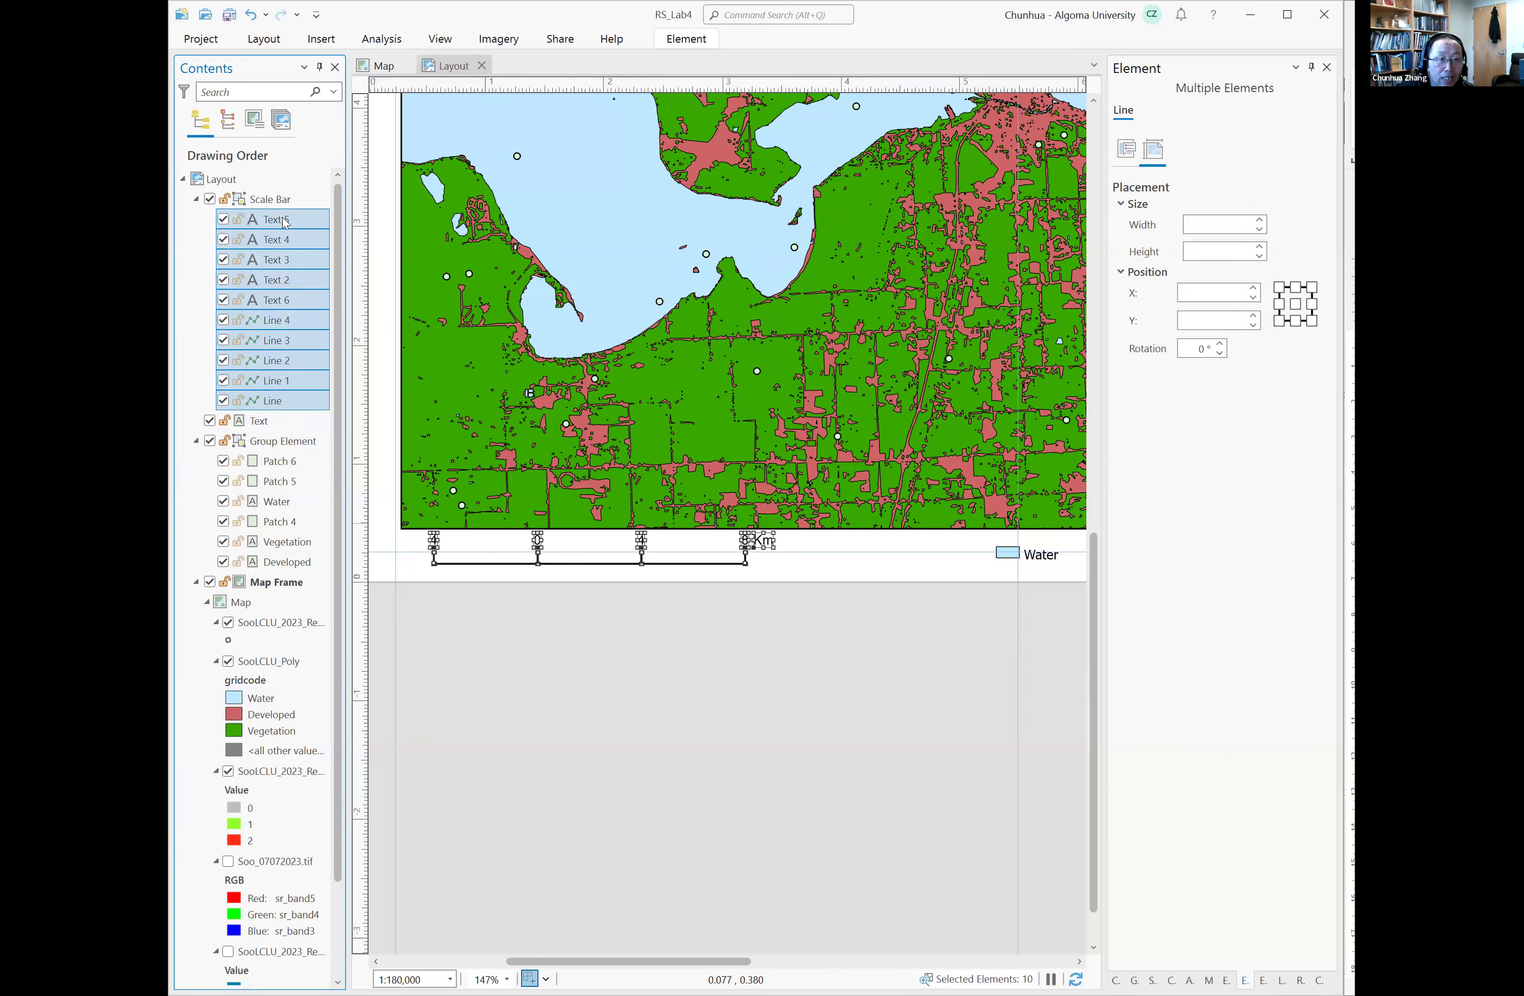
pyautogui.rightClick(284, 224)
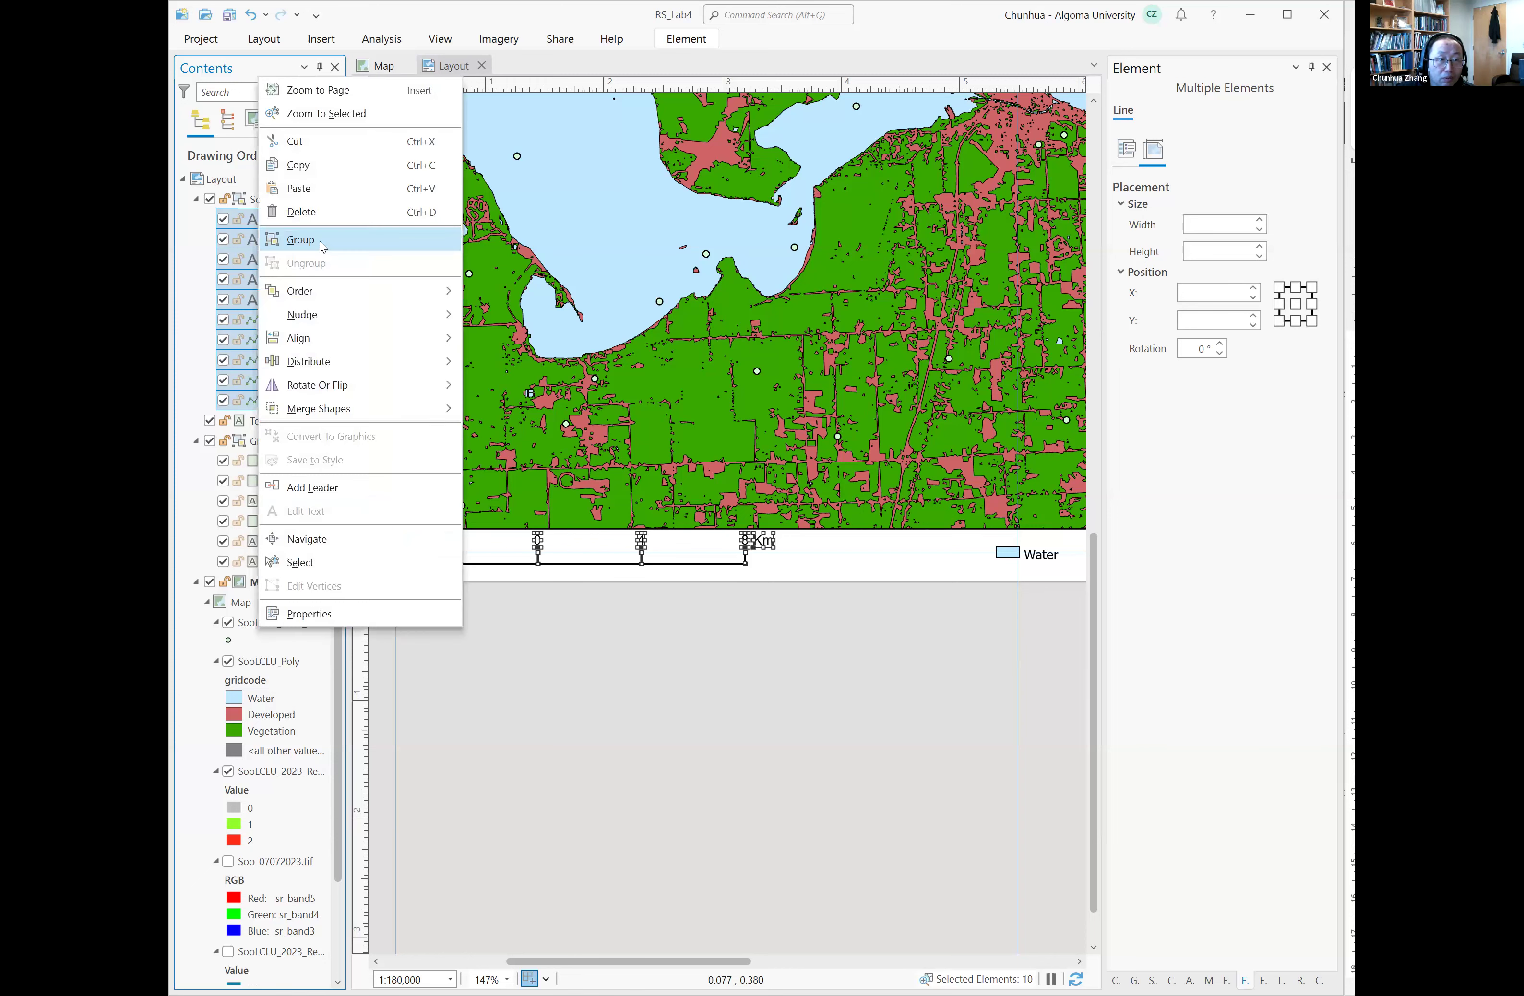
pyautogui.click(304, 238)
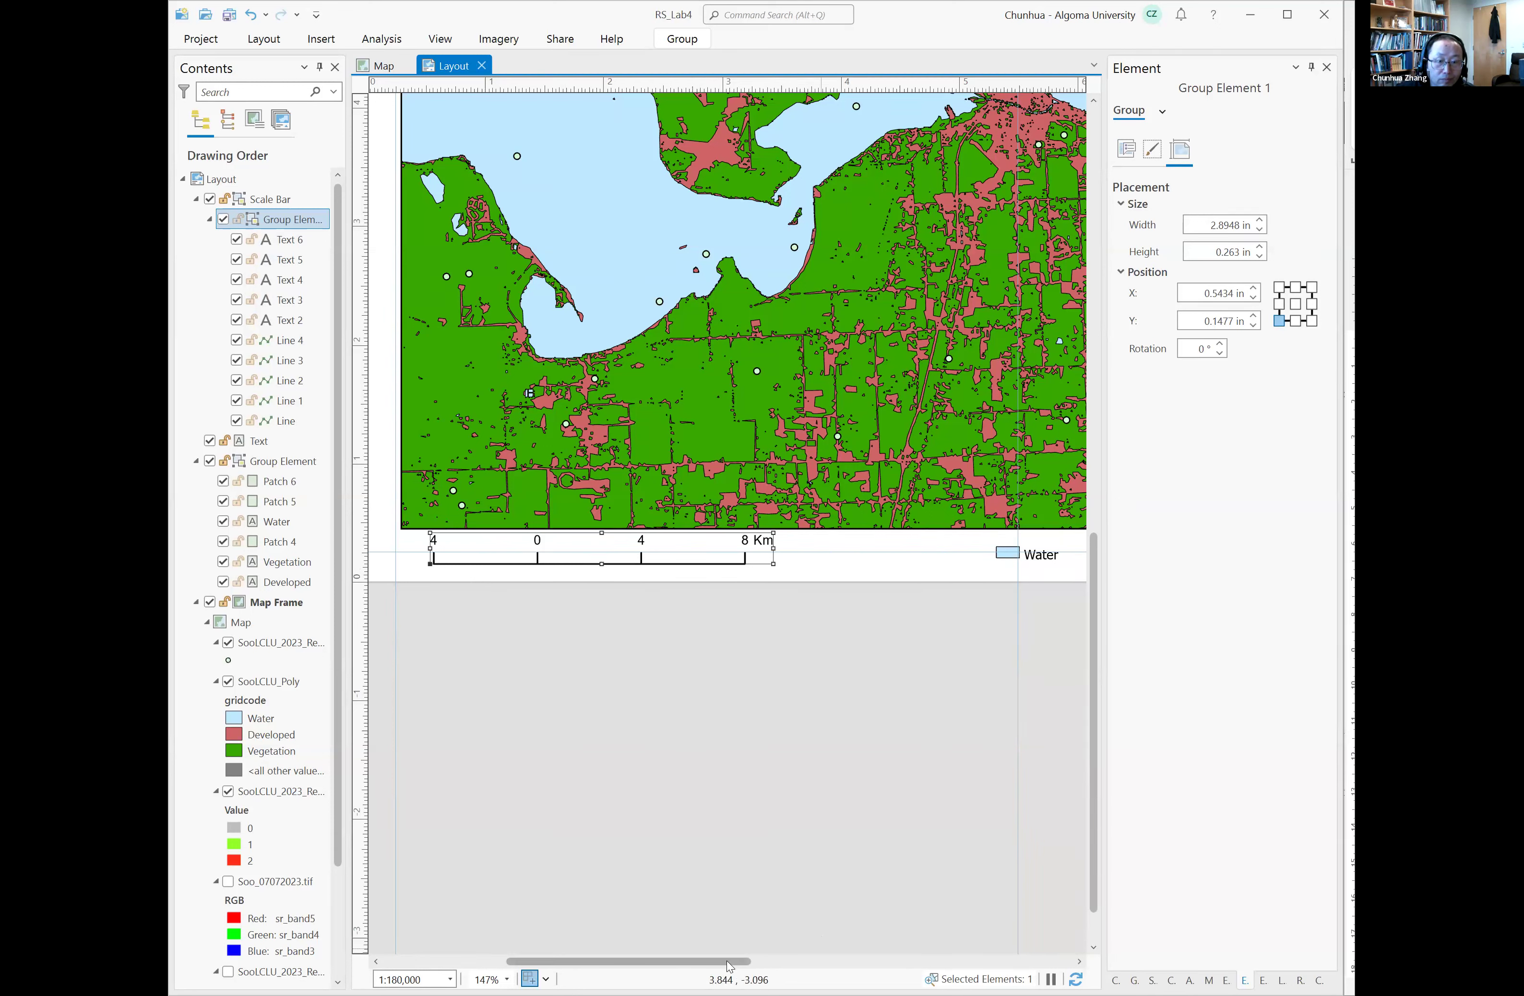
# Step: Set up a layout export from the default AIX preset and change its file type to JPEG
pyautogui.moveTo(729, 965); pyautogui.dragTo(775, 966)
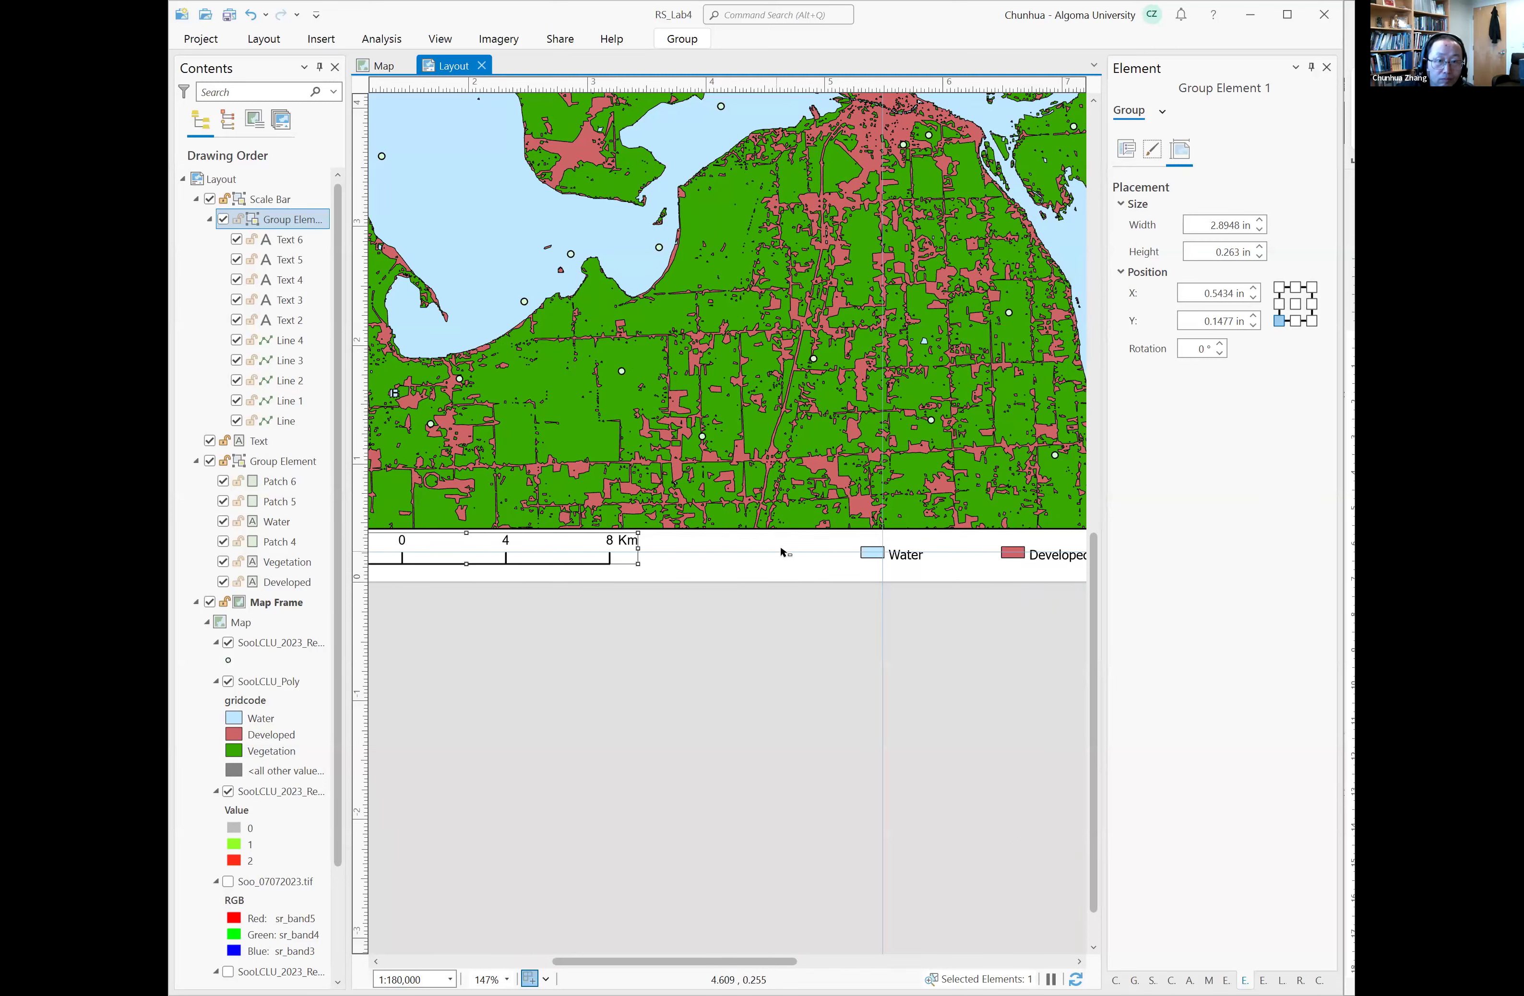
pyautogui.scroll(-5, 782, 552)
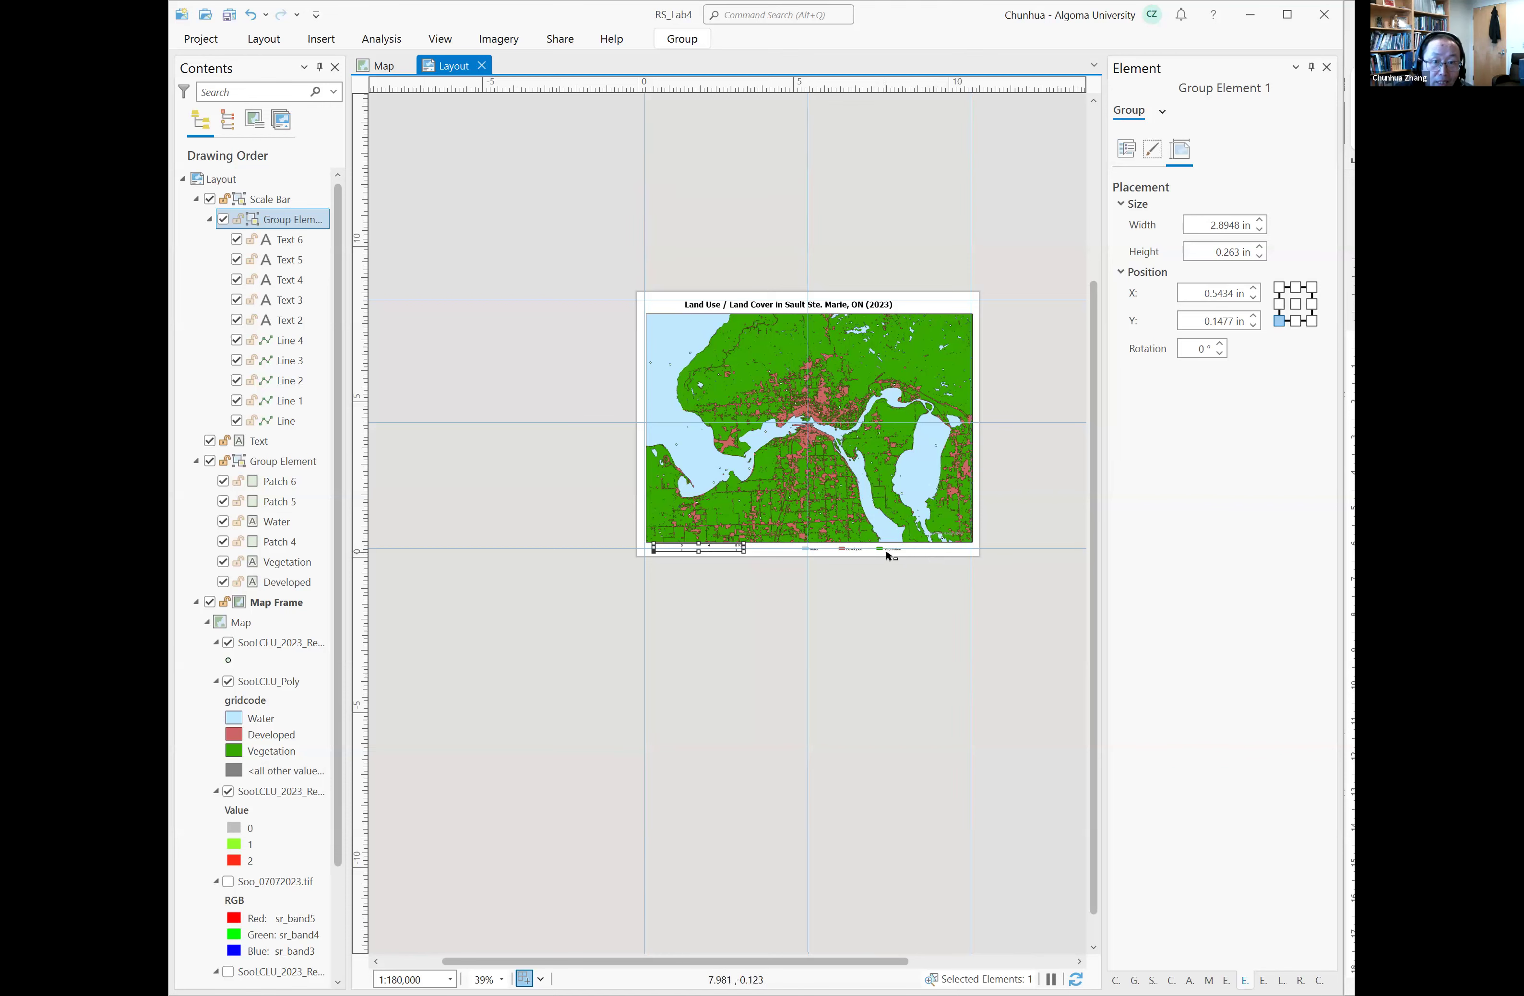
pyautogui.scroll(3, 887, 555)
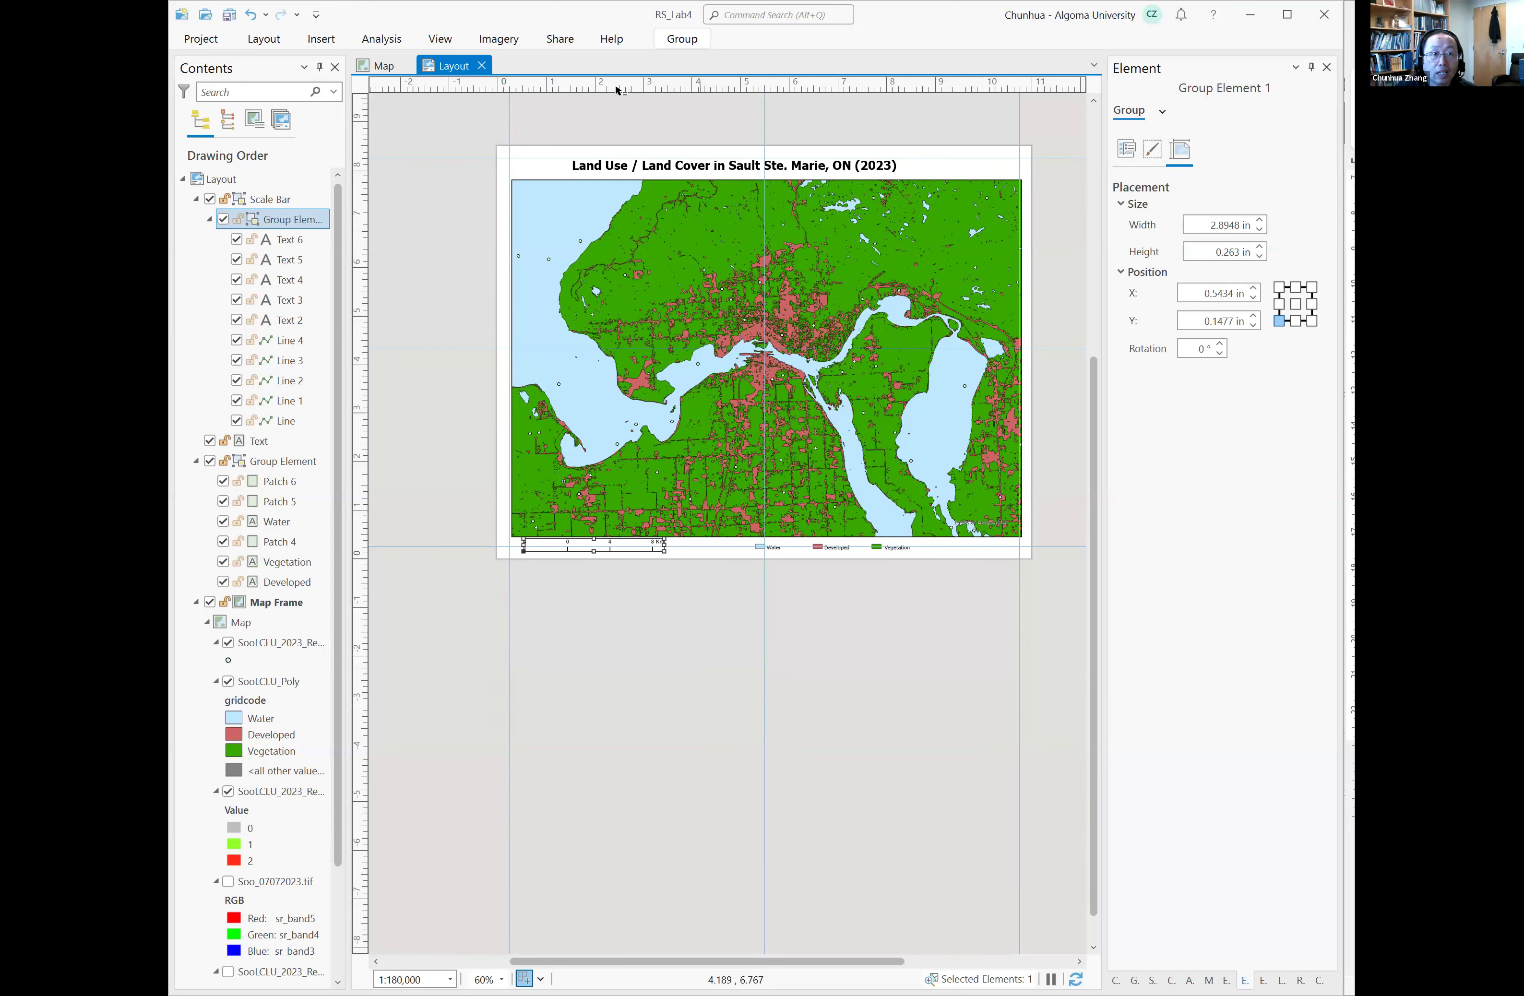
pyautogui.click(561, 41)
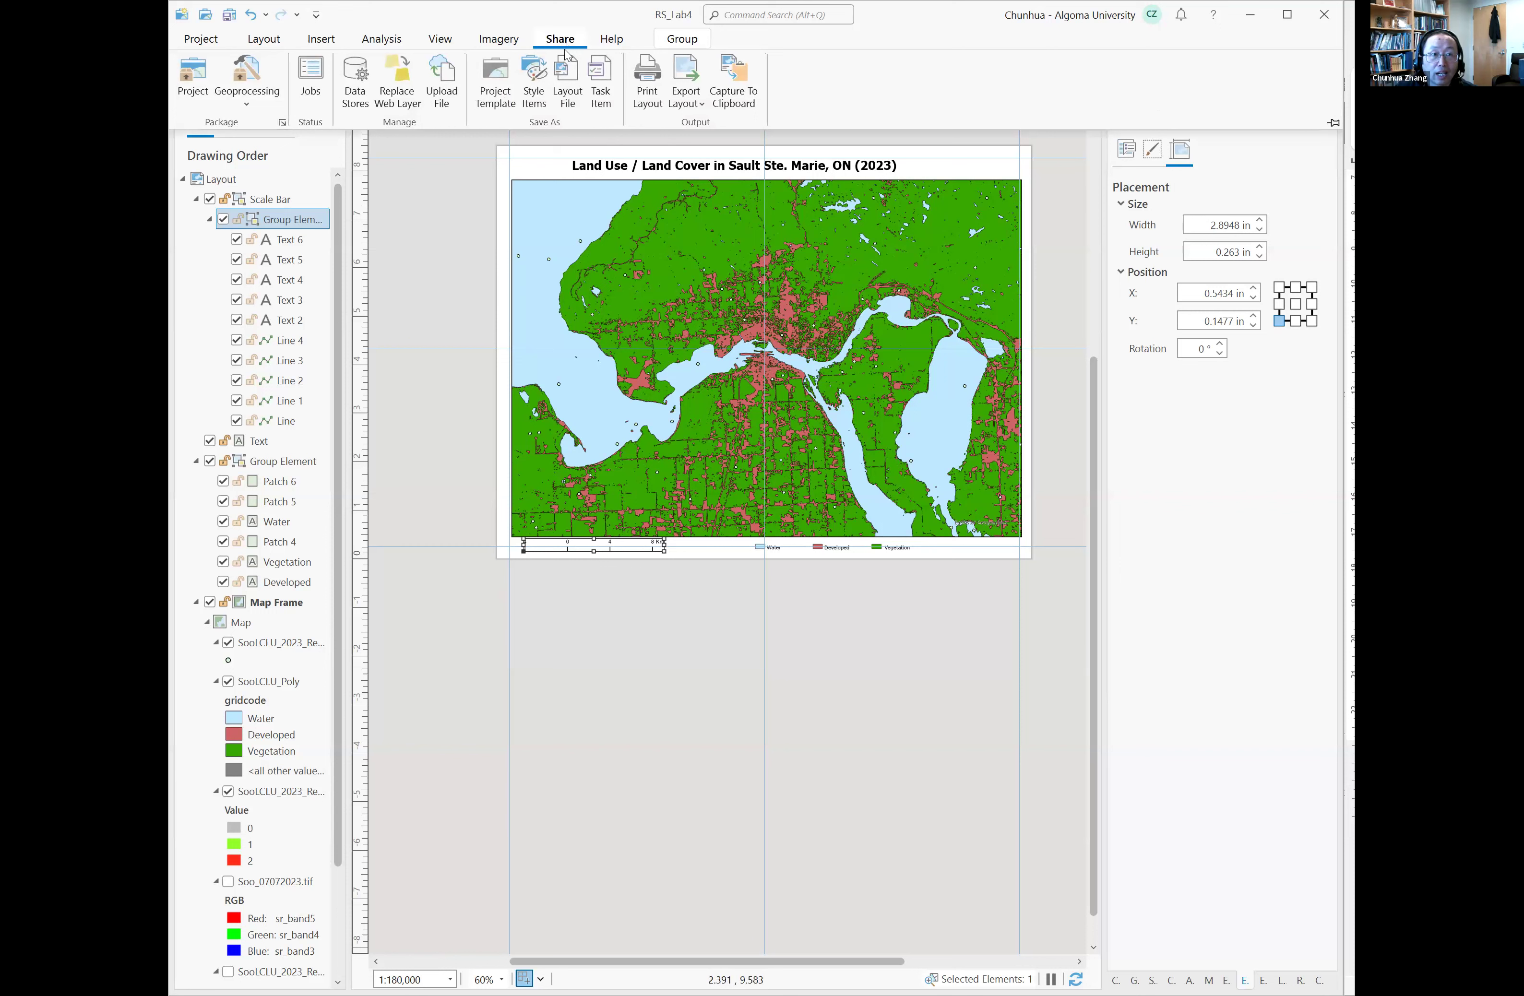
pyautogui.click(686, 105)
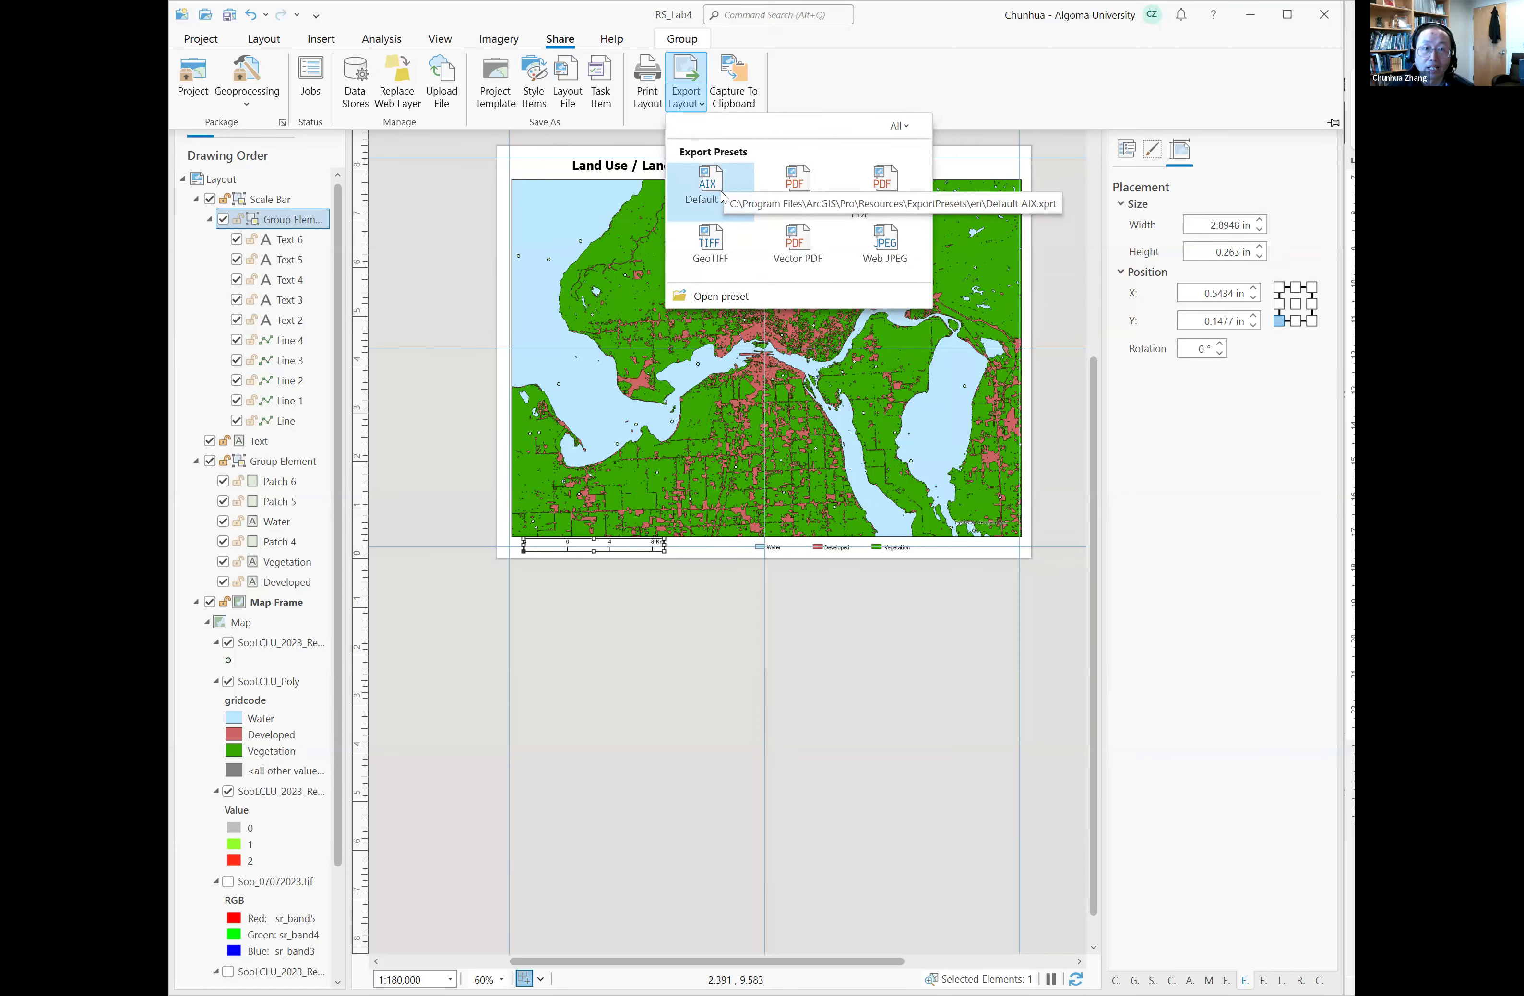
pyautogui.click(722, 195)
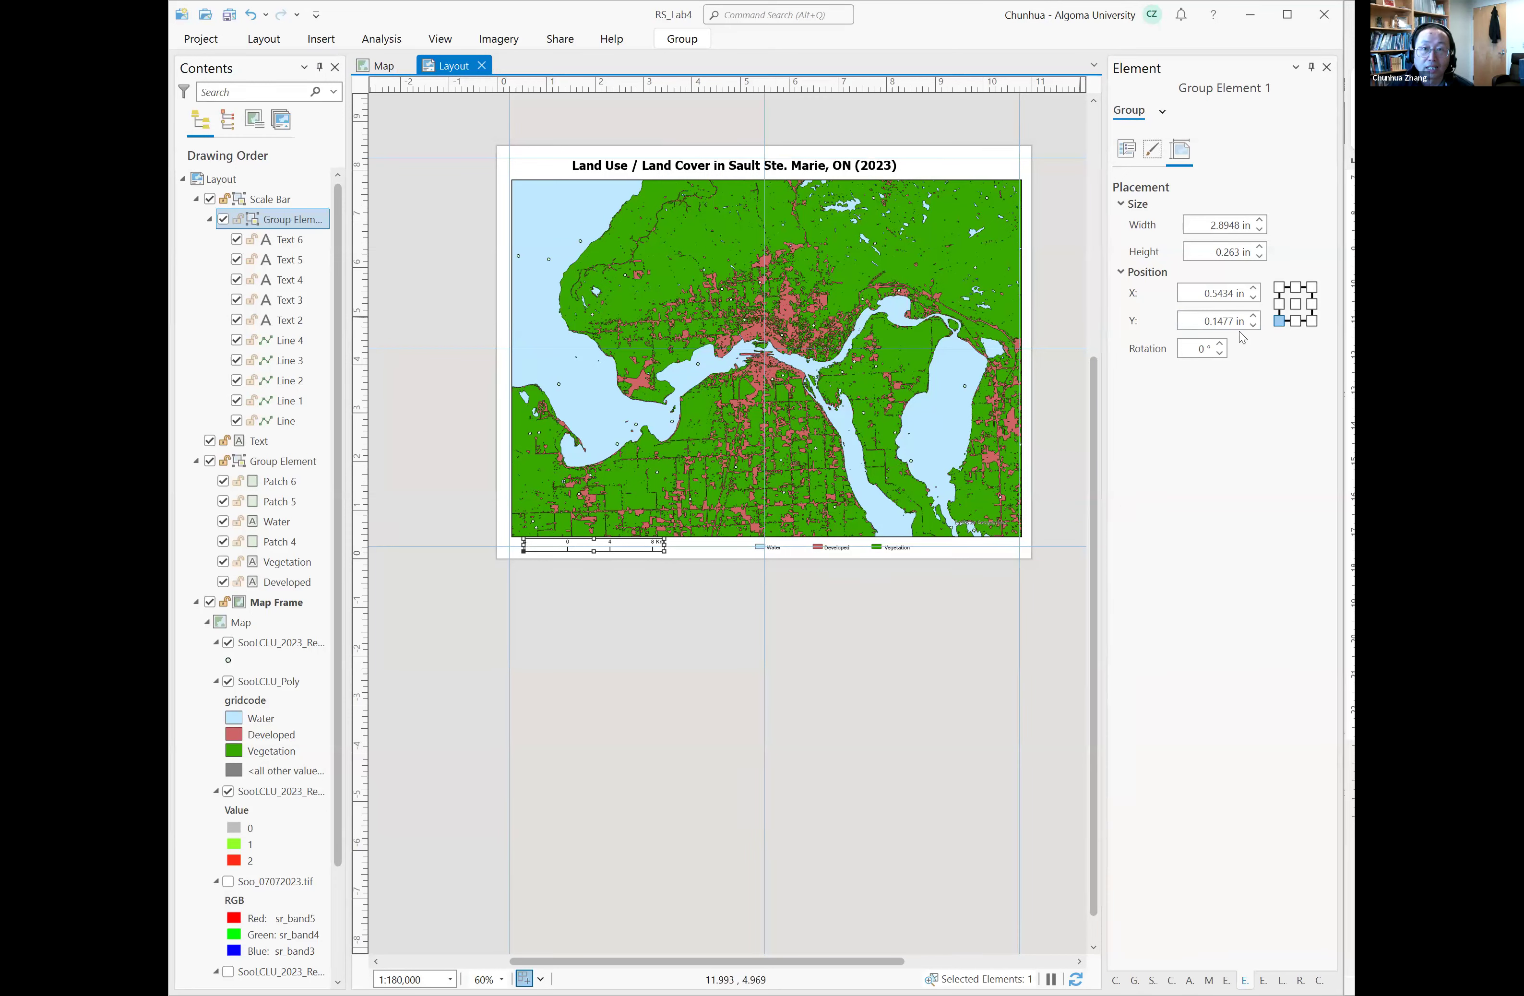
pyautogui.click(1213, 199)
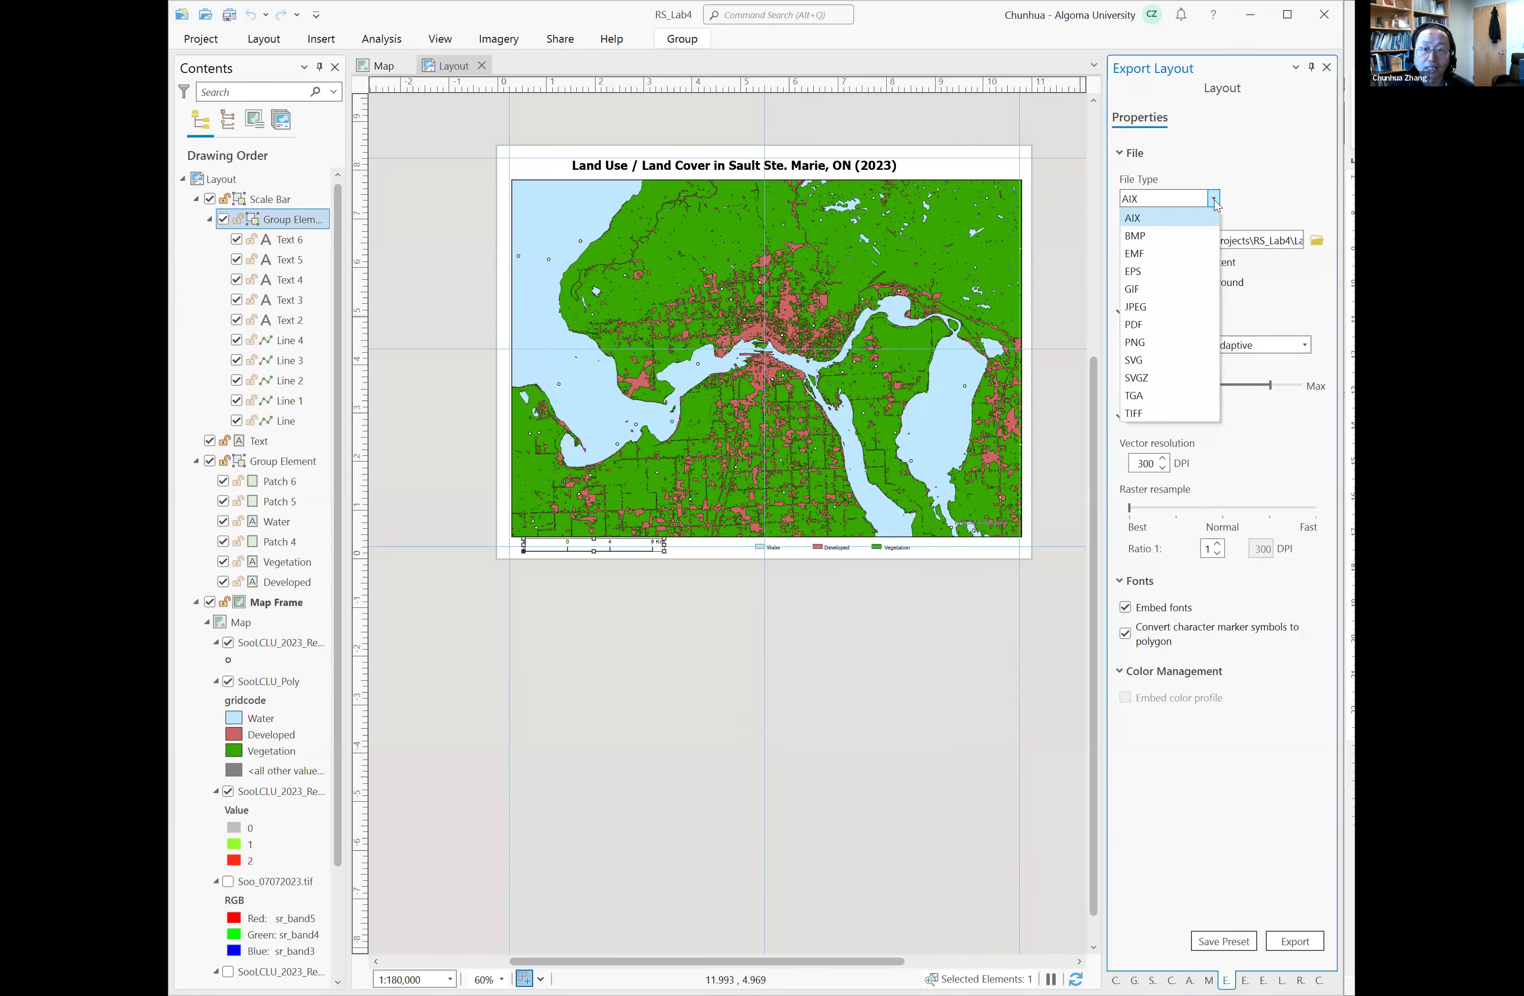
pyautogui.click(1166, 307)
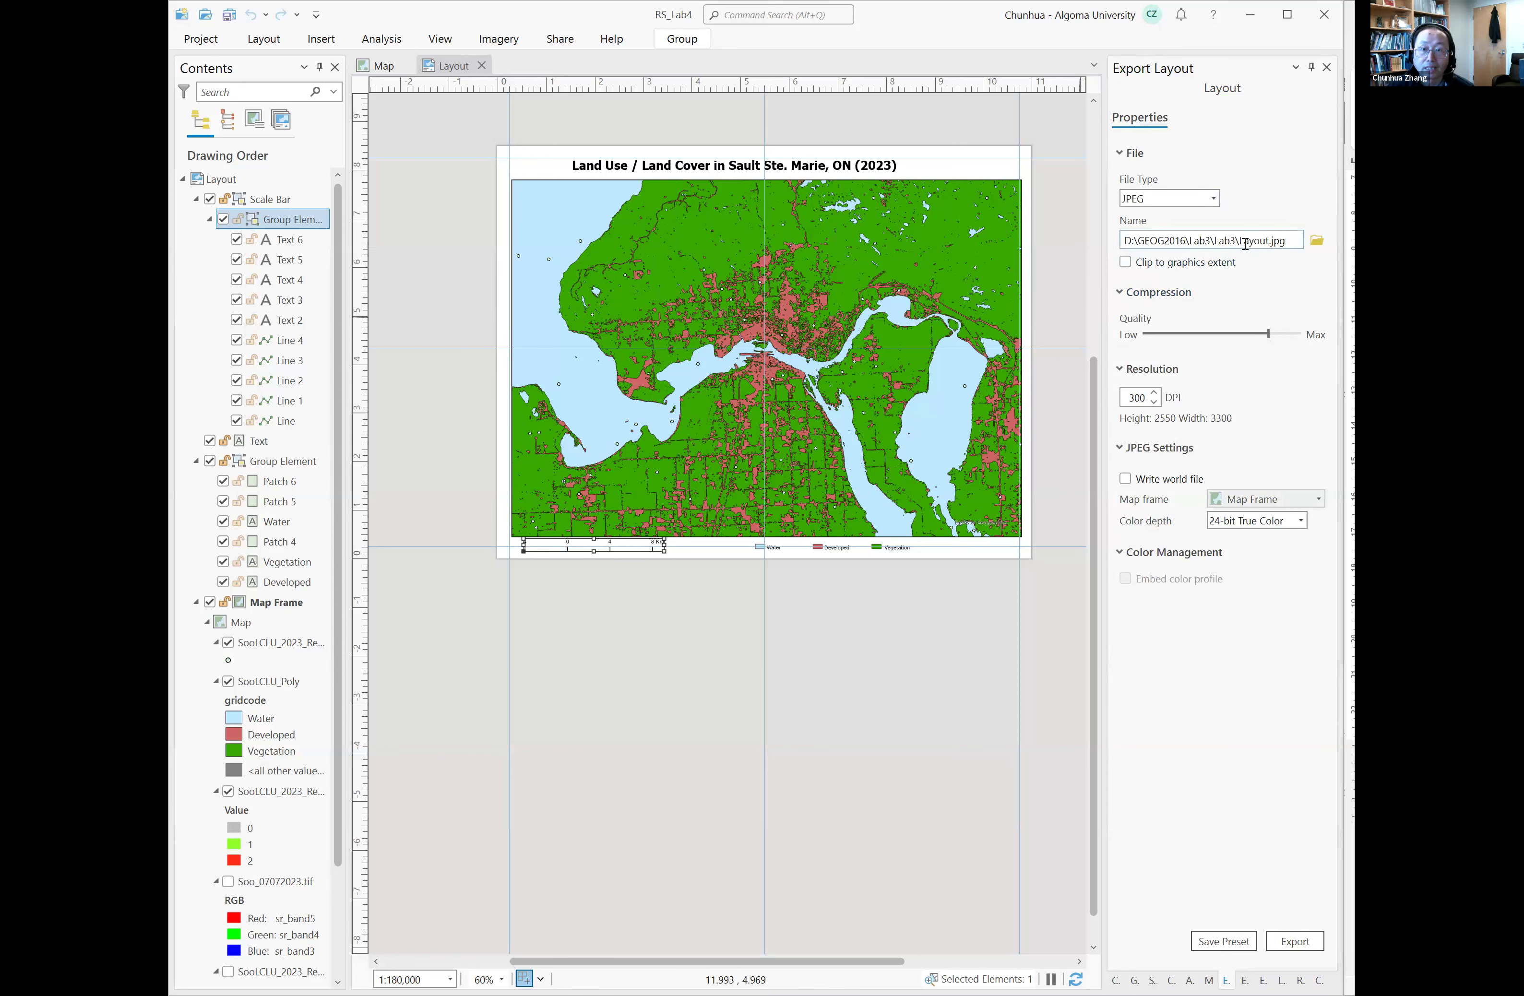
pyautogui.click(1229, 242)
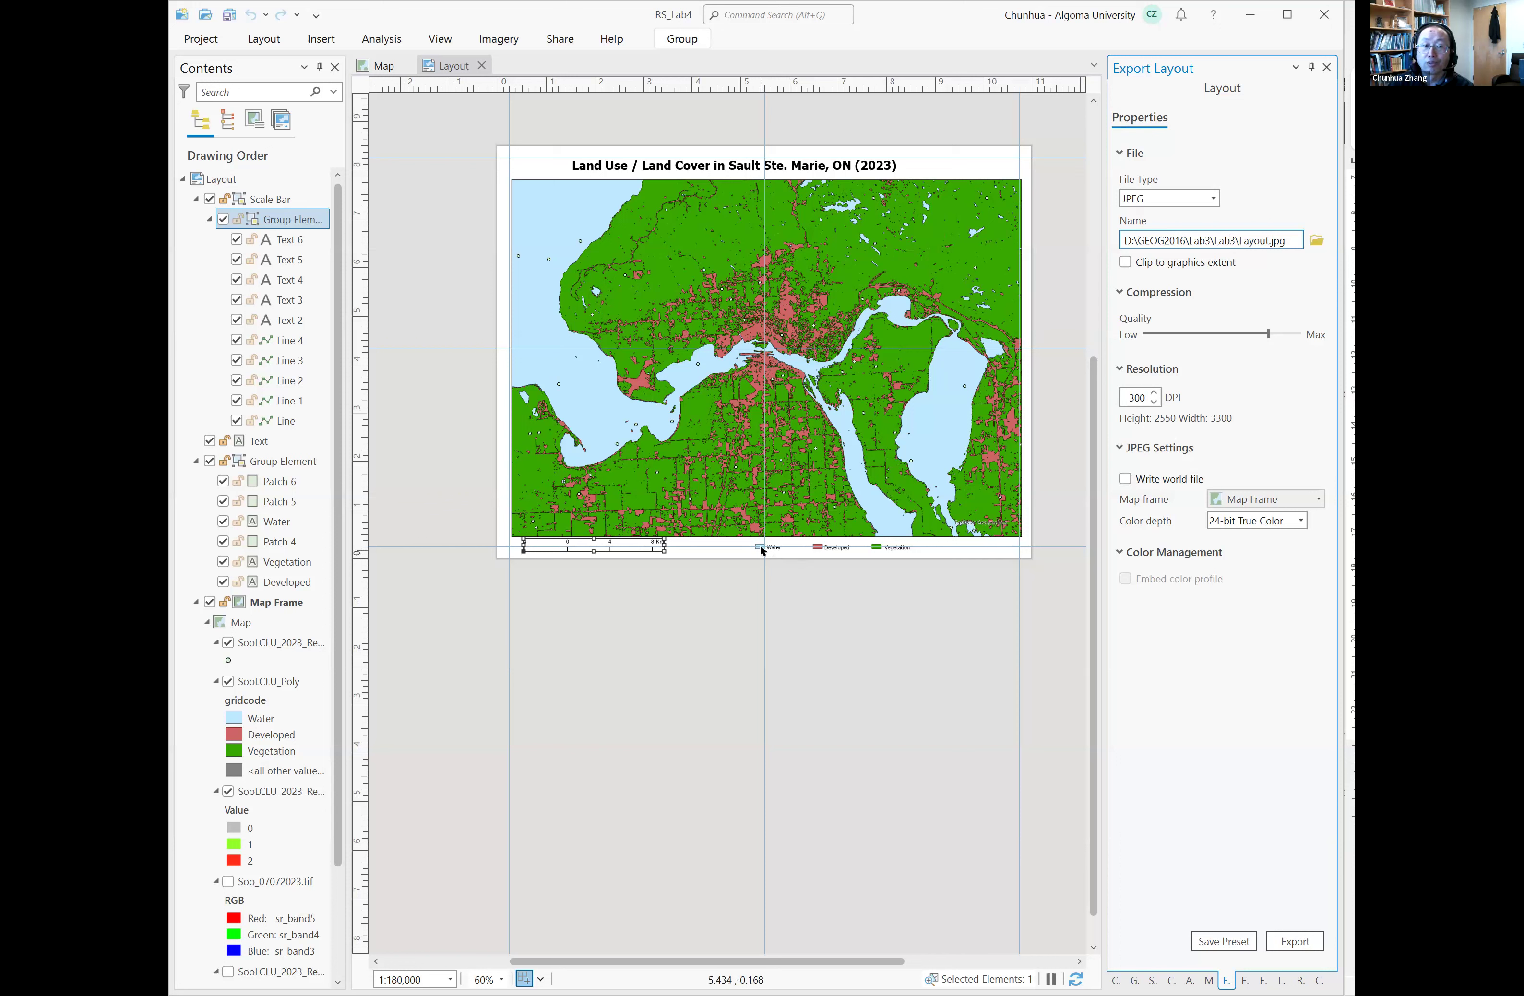
# Step: Move the legend group and the scale bar each about 1 inch to the right below the map
pyautogui.click(784, 548)
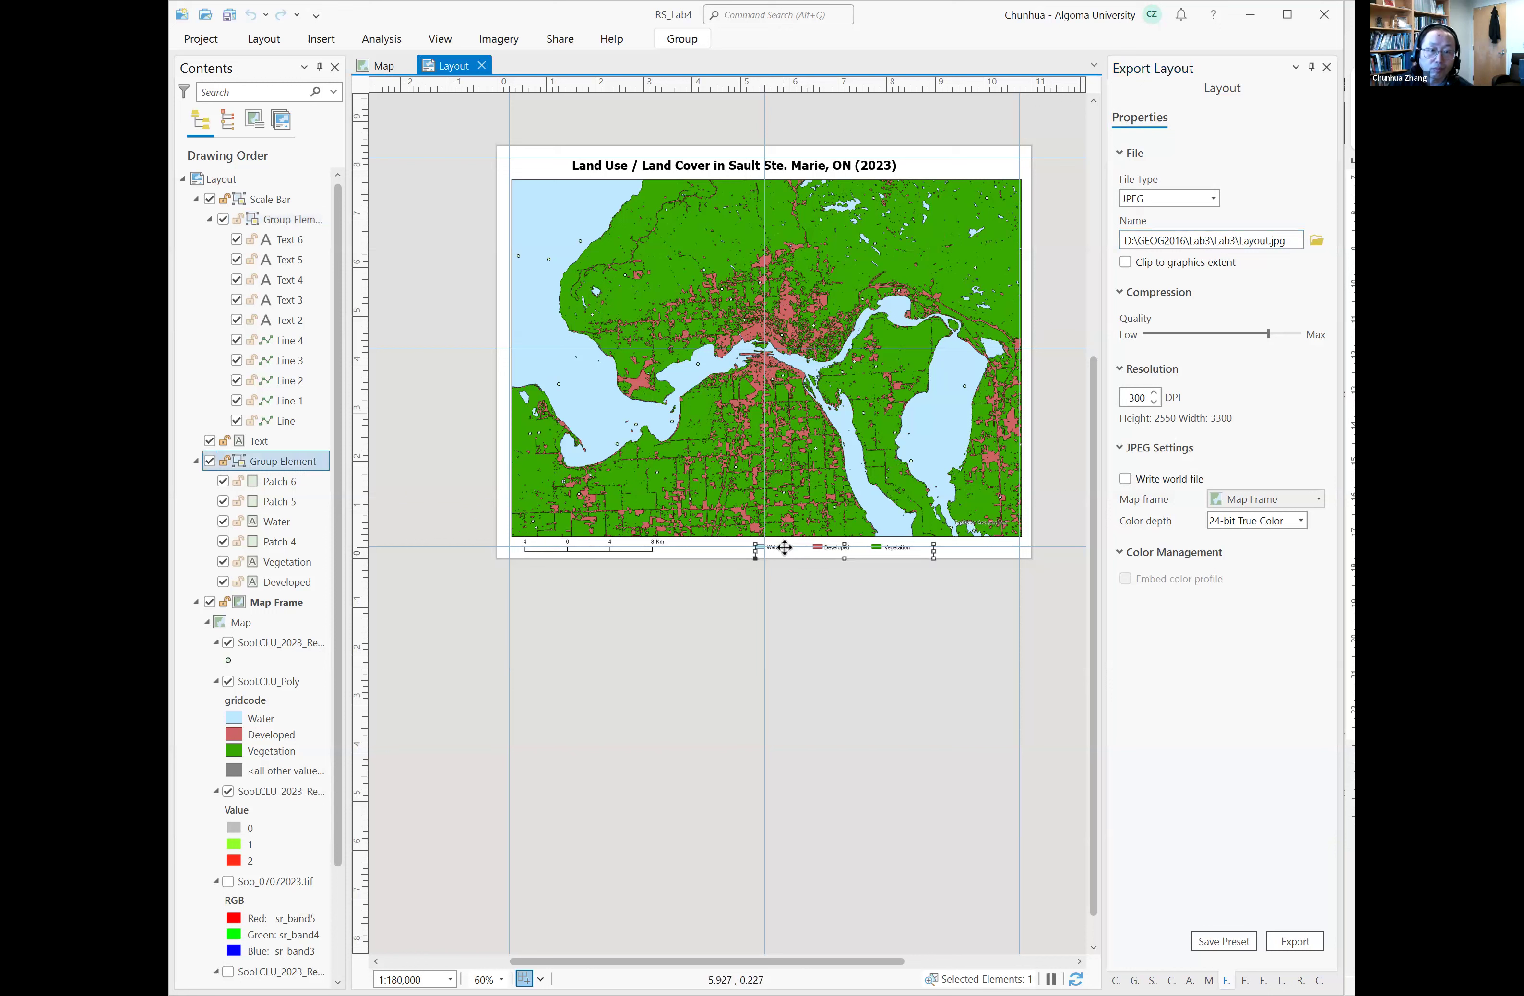
pyautogui.moveTo(801, 545); pyautogui.dragTo(847, 545)
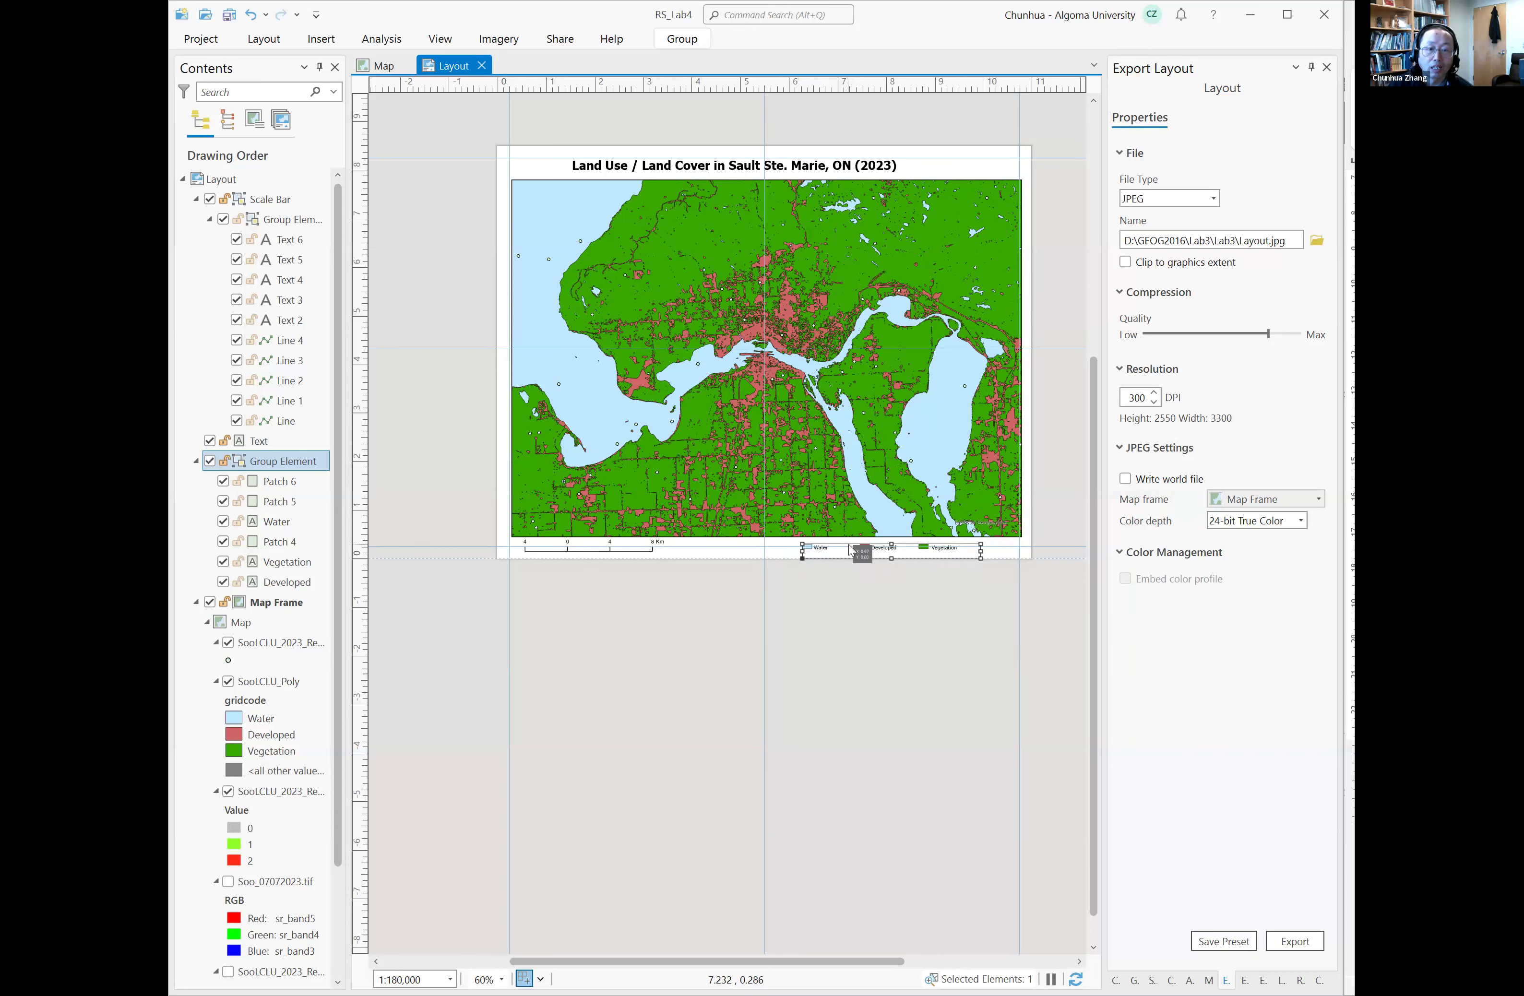
pyautogui.click(648, 554)
pyautogui.moveTo(652, 549); pyautogui.dragTo(698, 547)
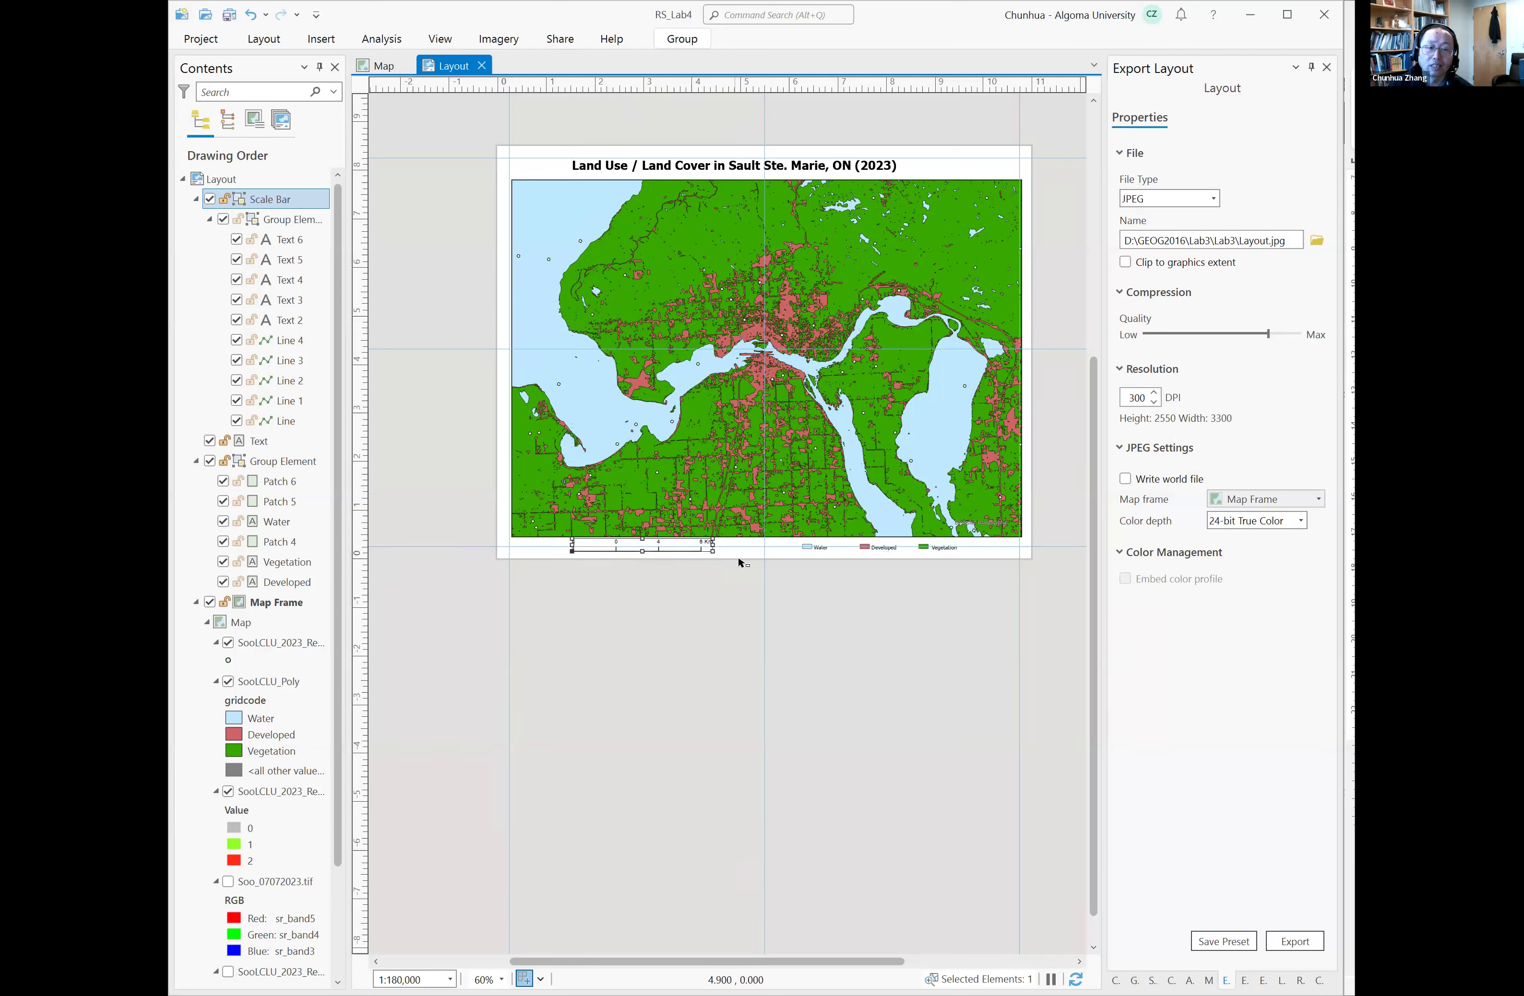